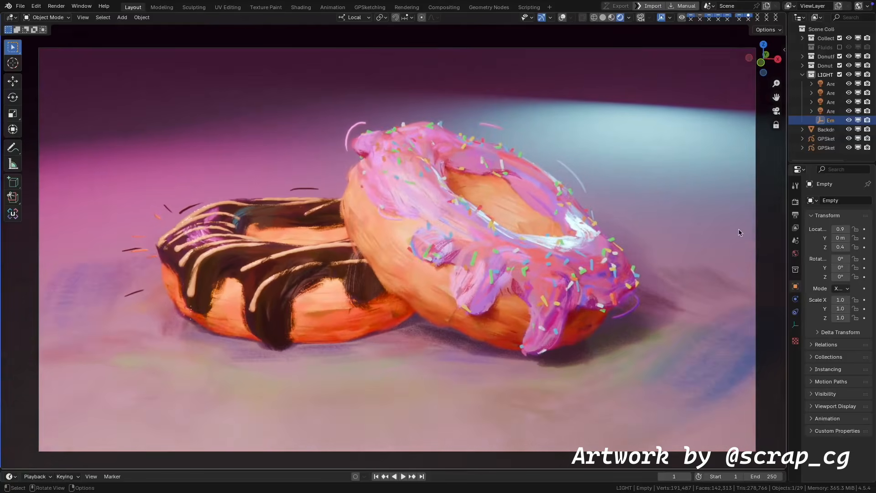
- Rotate the empty in the LIGHT collection about its Z axis and view the donut lighting from another angle
mouse_move(841, 277)
left_mouse_down()
mouse_move(871, 273)
mouse_move(827, 279)
mouse_move(850, 276)
left_mouse_up()
mouse_move(706, 284)
middle_mouse_down()
mouse_move(600, 309)
mouse_move(658, 297)
mouse_move(646, 271)
mouse_move(627, 280)
mouse_move(701, 274)
middle_mouse_up()
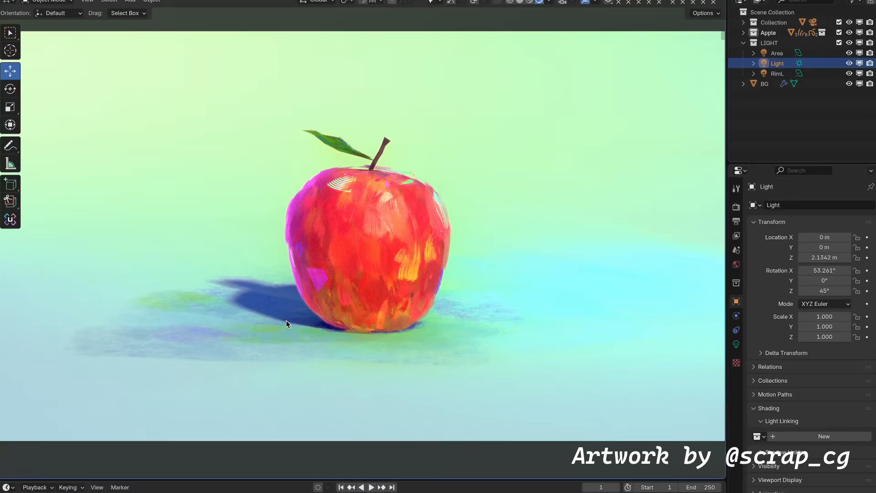
- Set the Z rotation of the apple scene's Light object to -49° to throw the shadow to the other side
middle_click_drag(317, 315, 317, 275)
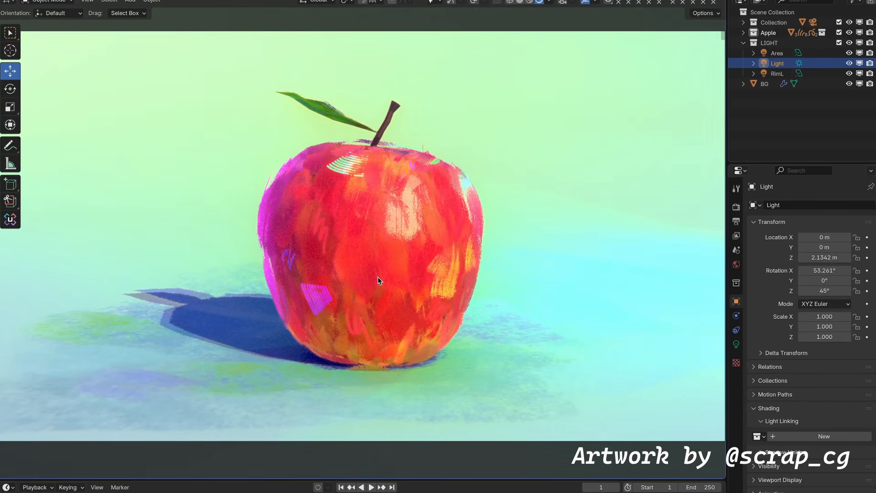
mouse_move(810, 290)
left_mouse_down()
mouse_move(843, 283)
mouse_move(793, 286)
left_mouse_up()
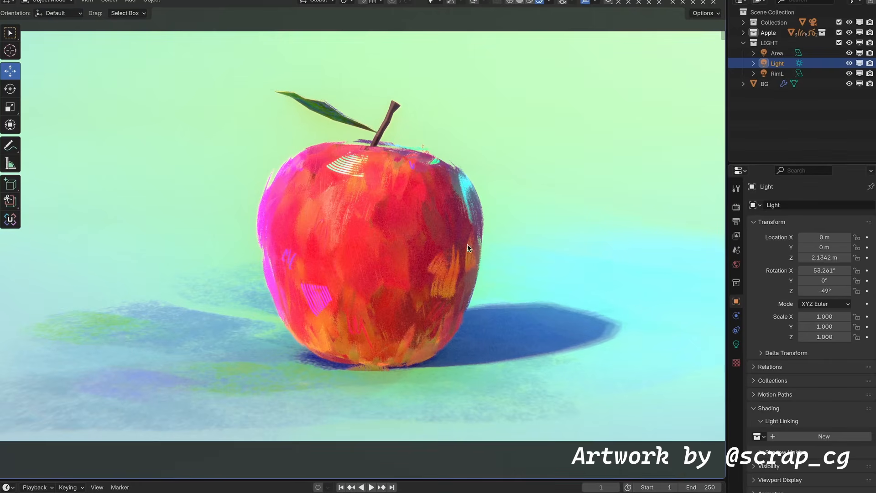
mouse_move(467, 244)
middle_mouse_down()
mouse_move(464, 278)
mouse_move(413, 303)
mouse_move(508, 264)
mouse_move(462, 273)
mouse_move(464, 253)
middle_mouse_up()
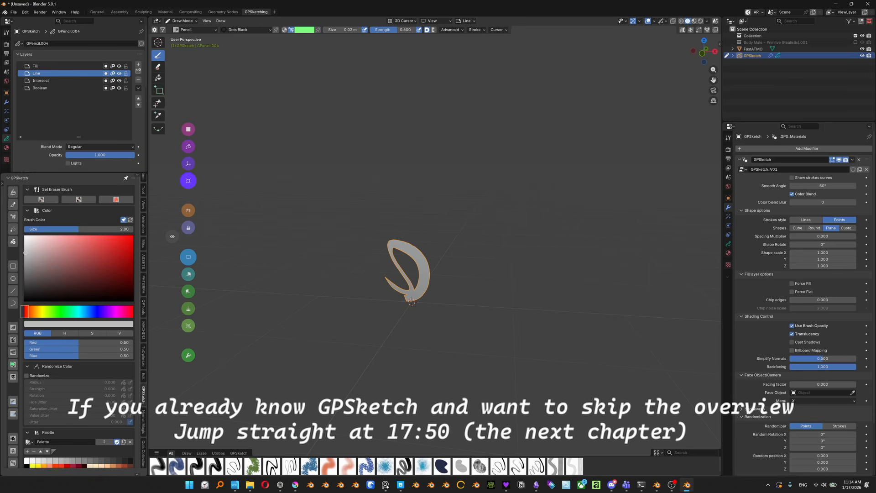
- Switch the viewport to Material Preview shading and set the brush color to grey, RGB 0.44, 0.41, 0.41
mouse_move(462, 282)
middle_mouse_down("shift")
mouse_move(490, 244)
mouse_move(480, 244)
middle_mouse_up("shift")
left_click(694, 21)
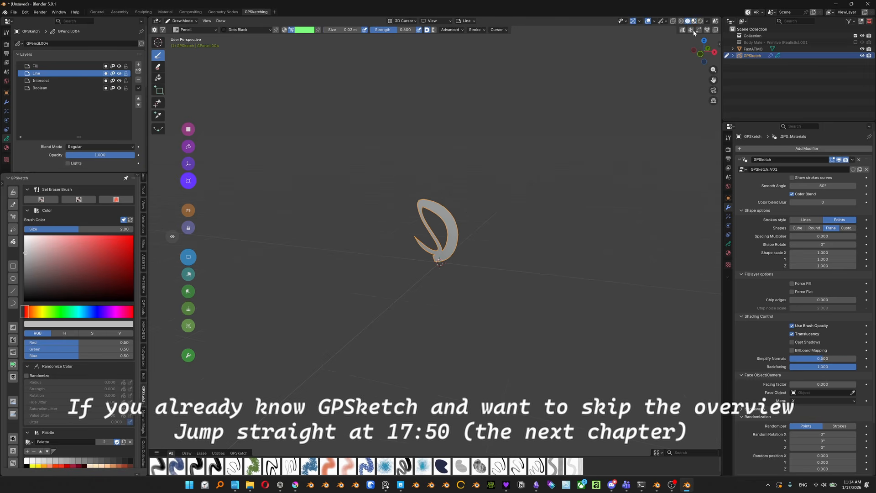
middle_click_drag(457, 228, 455, 225, "shift")
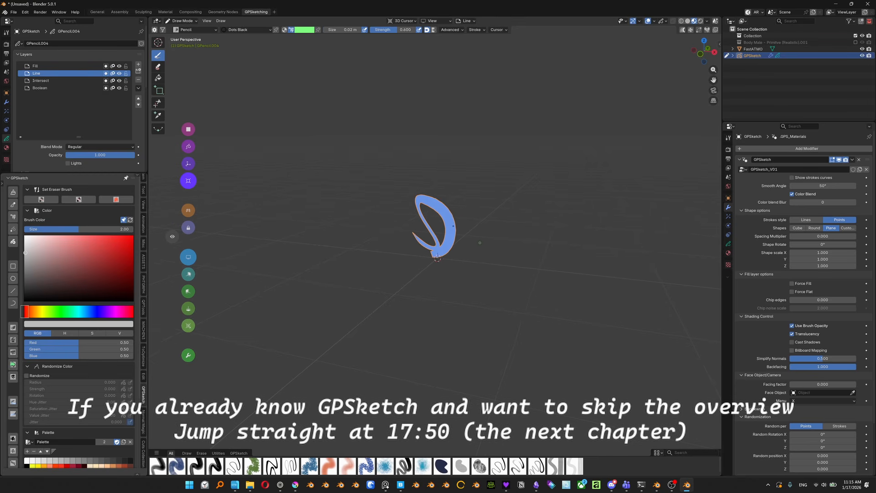
left_click_drag(27, 254, 28, 255)
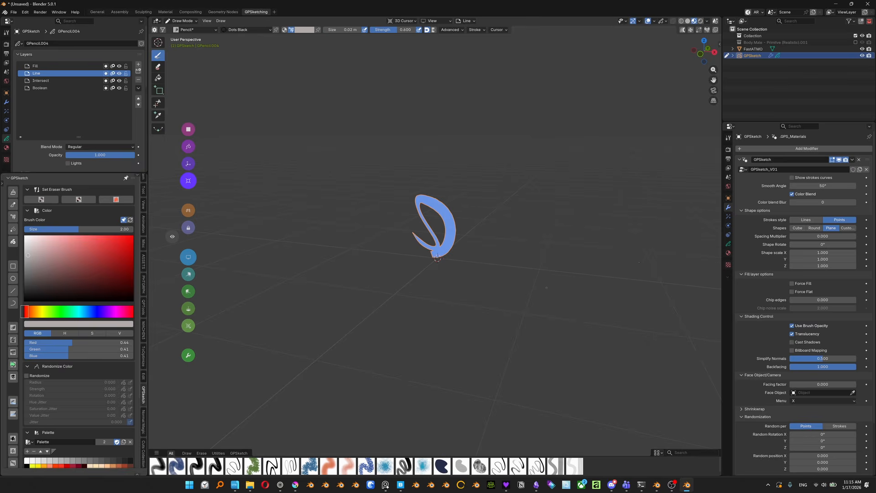
- Display the QPTools material list with CleanUp and Quick Asset Library collapsed, and check the Dots Black material settings
key("n")
left_click(718, 176)
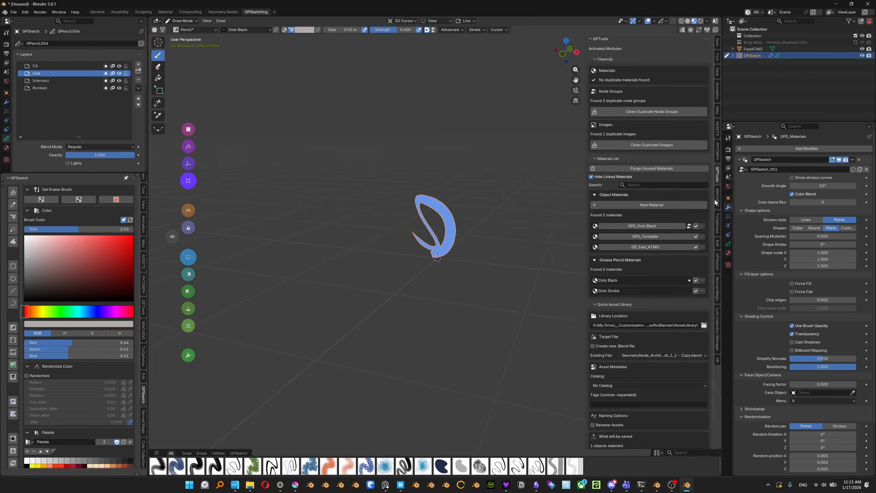
left_click(595, 213)
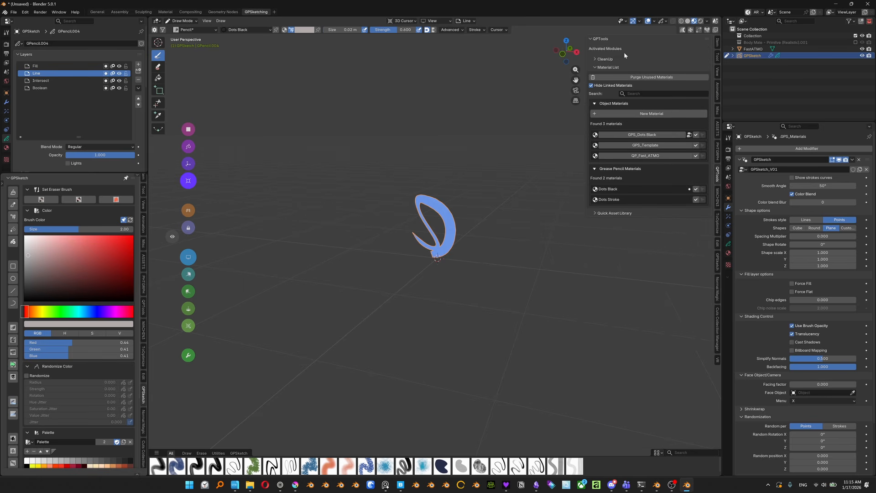
left_click(728, 253)
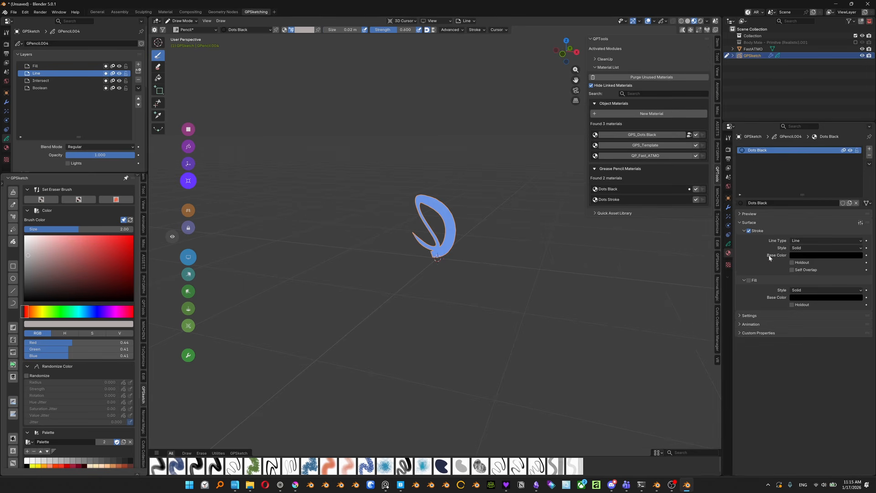
left_click(728, 207)
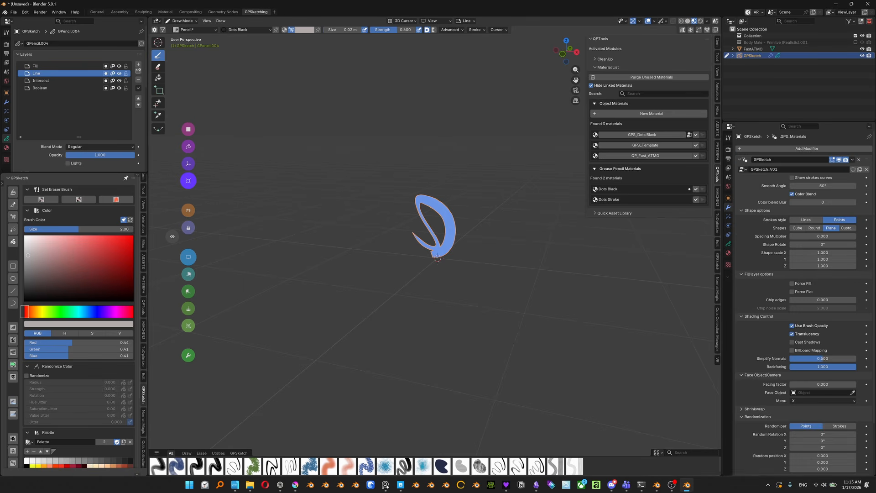
mouse_move(451, 225)
middle_mouse_down("shift")
mouse_move(426, 229)
mouse_move(429, 236)
middle_mouse_up("shift")
scroll(425, 227, "up", 6)
scroll(425, 227, "down", 5)
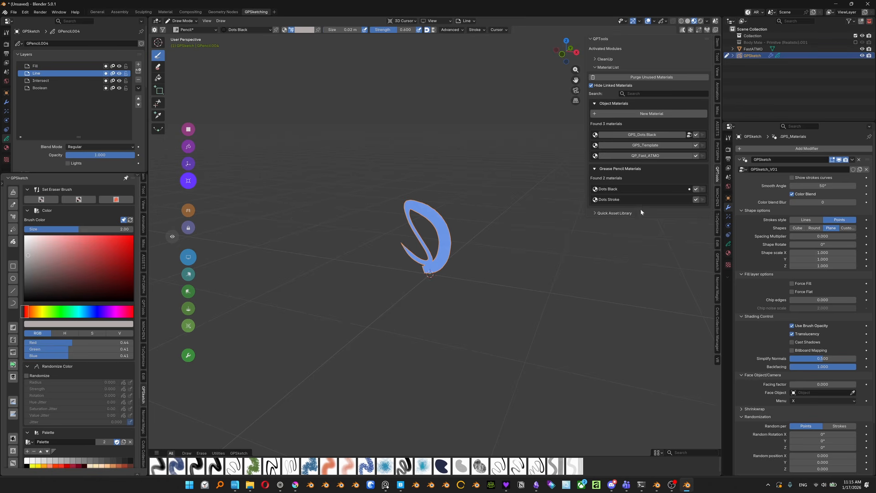
middle_click_drag(428, 237, 443, 242, "shift")
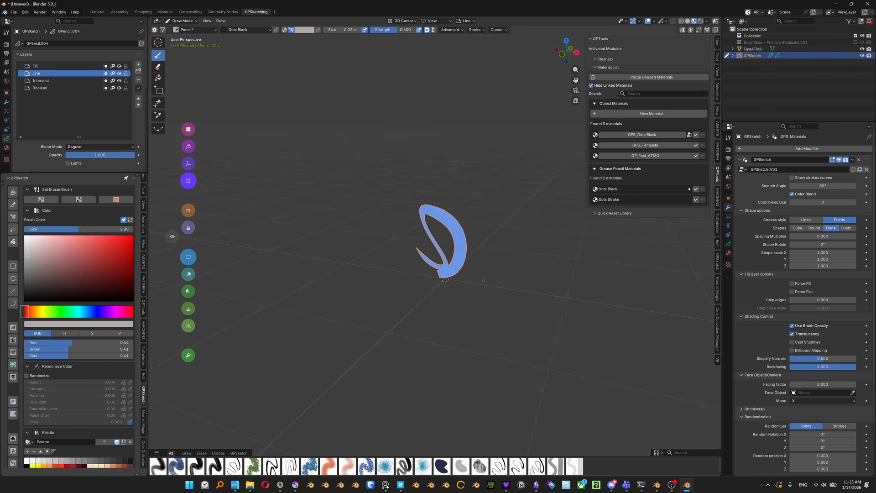
middle_click_drag(483, 281, 520, 264, "shift")
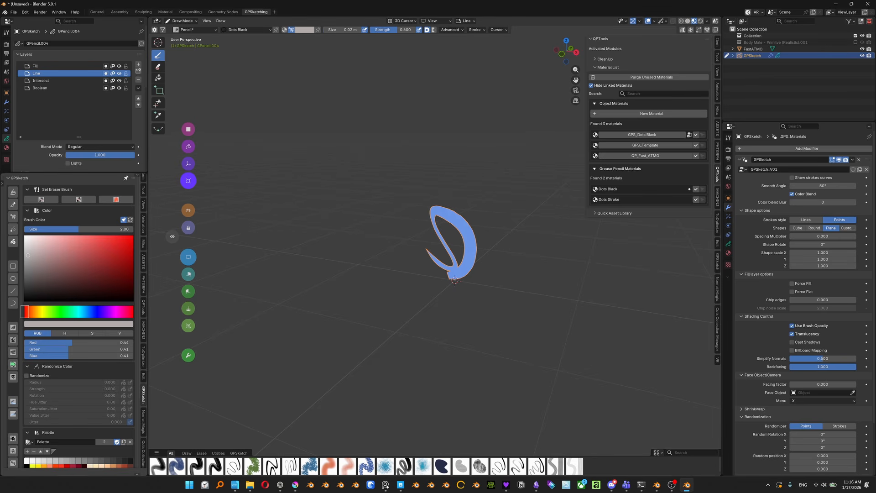
middle_click_drag(529, 284, 535, 282)
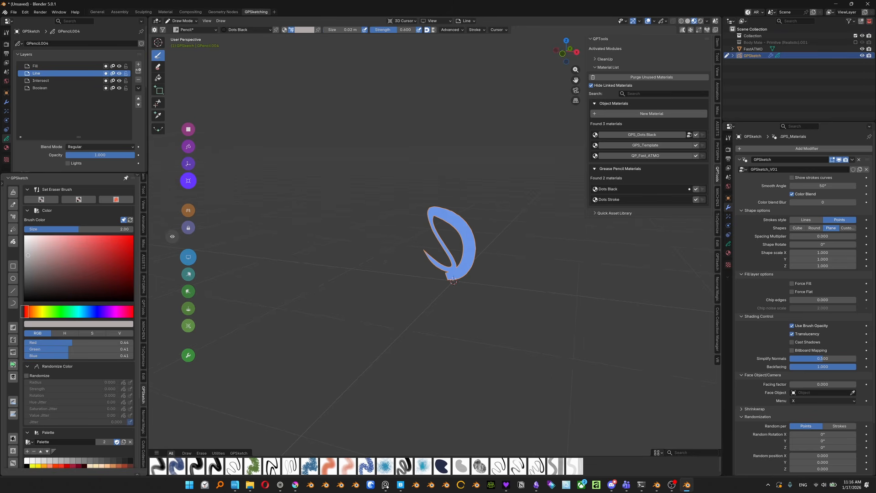
- Load the GPSketch asset library in the Assembly workspace, widen the asset browser and expand its GPSketch catalog
left_click(115, 13)
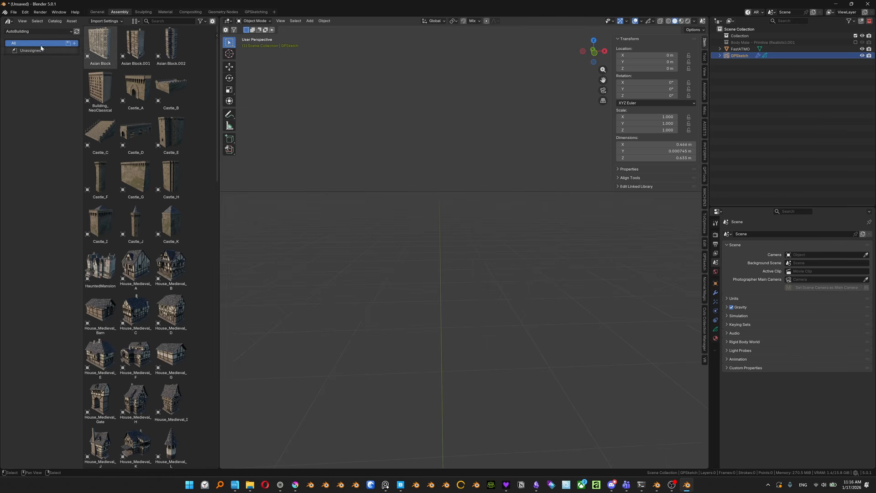
left_click(35, 30)
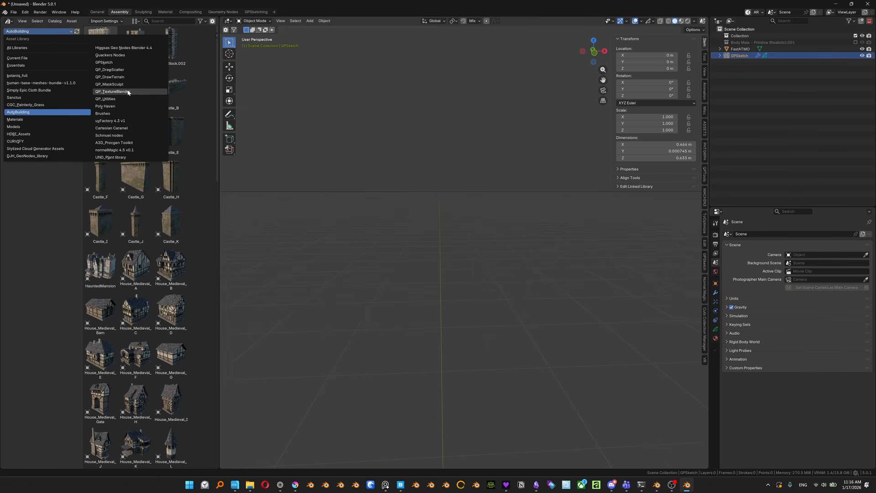
left_click(127, 64)
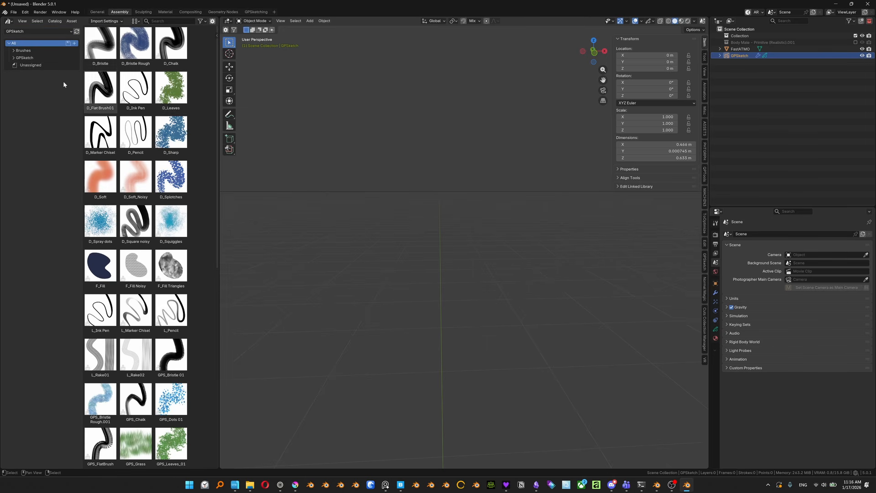
left_click_drag(219, 110, 354, 111)
left_click(13, 57)
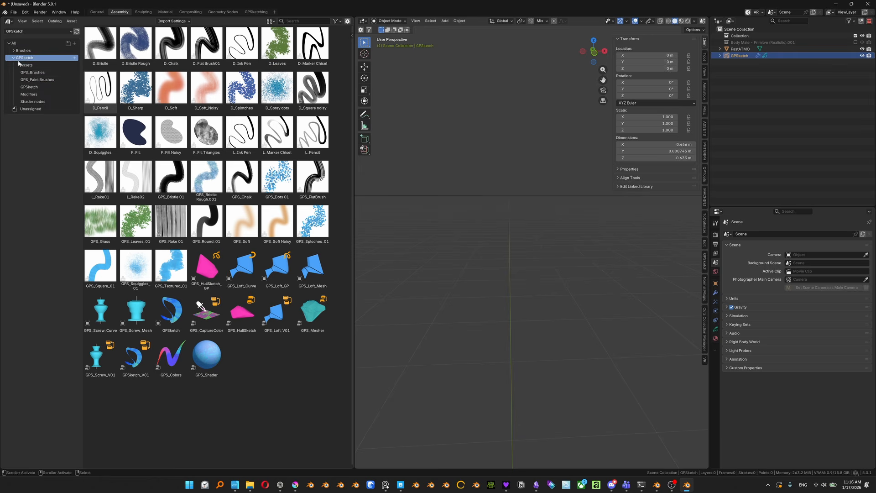
- Browse the GPS_Brushes, GPS_Paint Brushes, GPSketch, Modifiers and Shader nodes catalogs of the GPSketch library
left_click(33, 72)
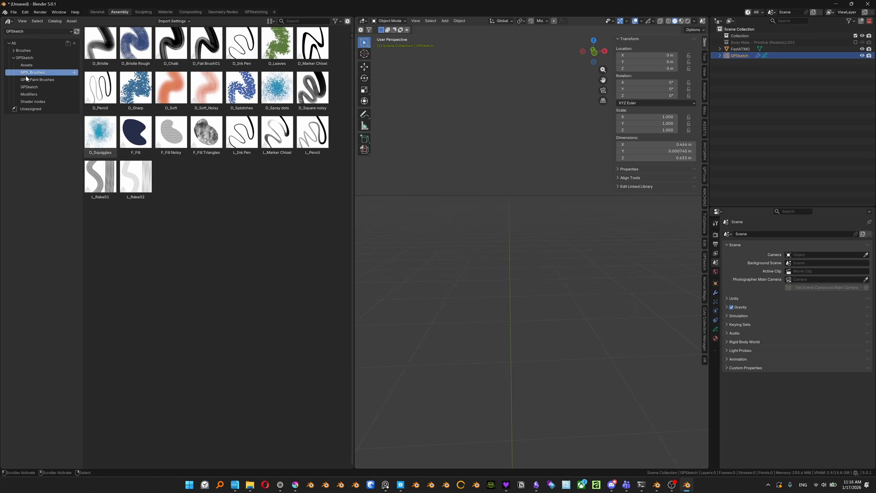
left_click(37, 79)
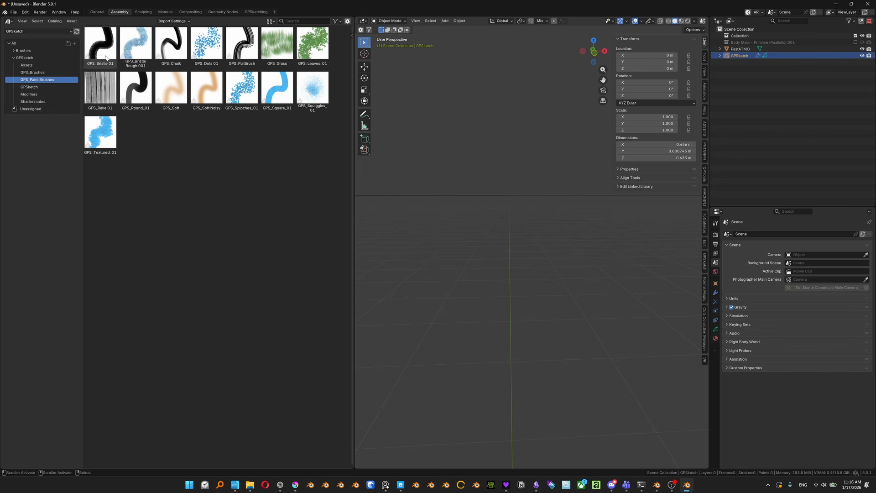
left_click(33, 72)
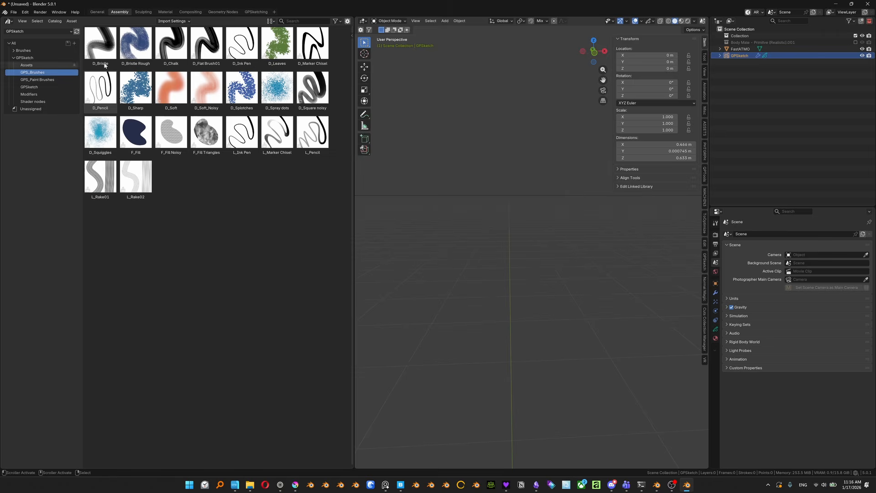
left_click(32, 87)
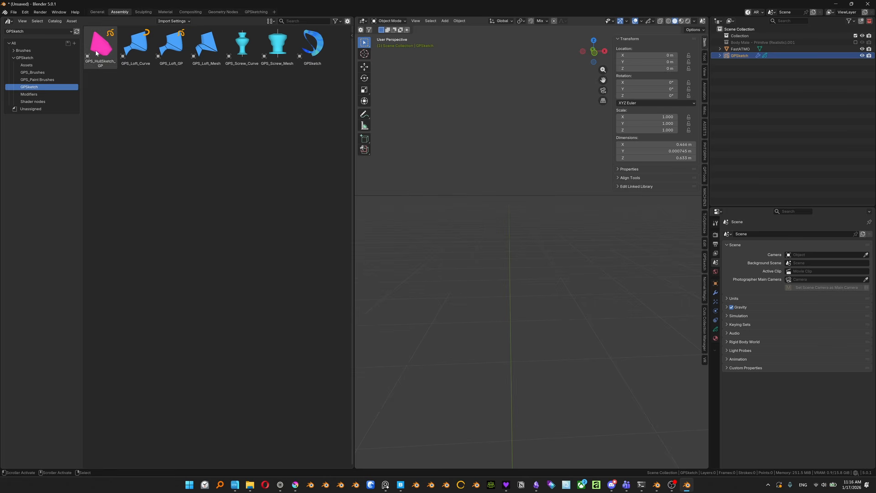
left_click(30, 94)
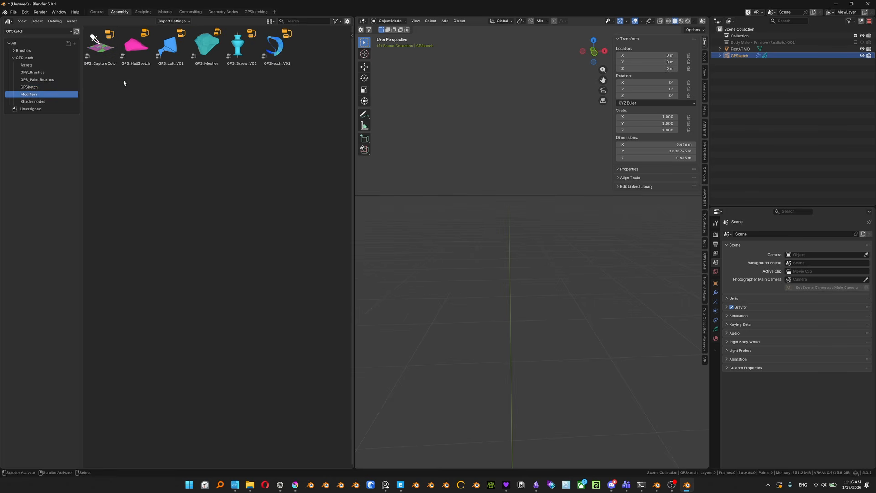
left_click(33, 86)
left_click(28, 94)
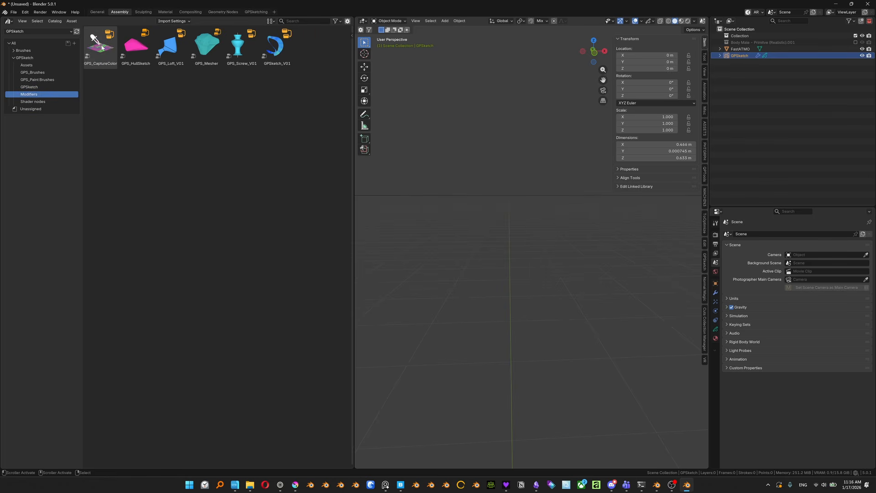
left_click(46, 100)
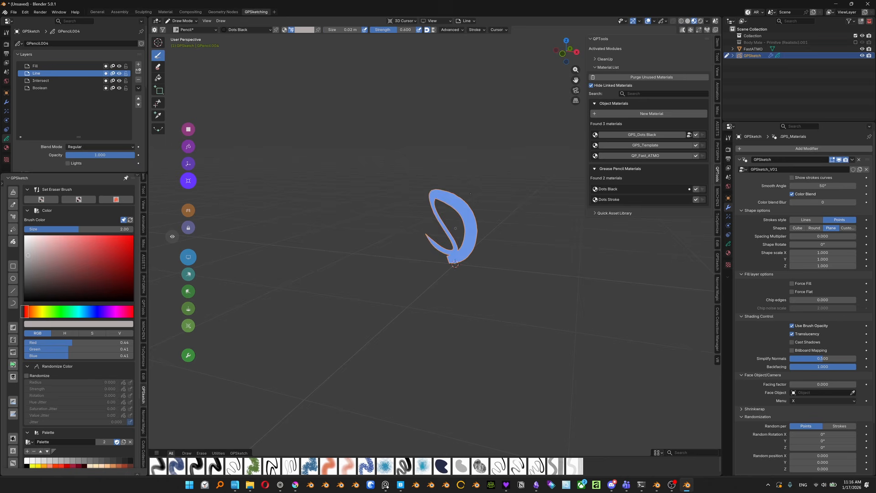
- Undo the existing stroke in the GPSketching workspace and choose the D_Marker Chisel brush with blue, RGB 0.21, 0.30, 0.44
key("ctrl+z")
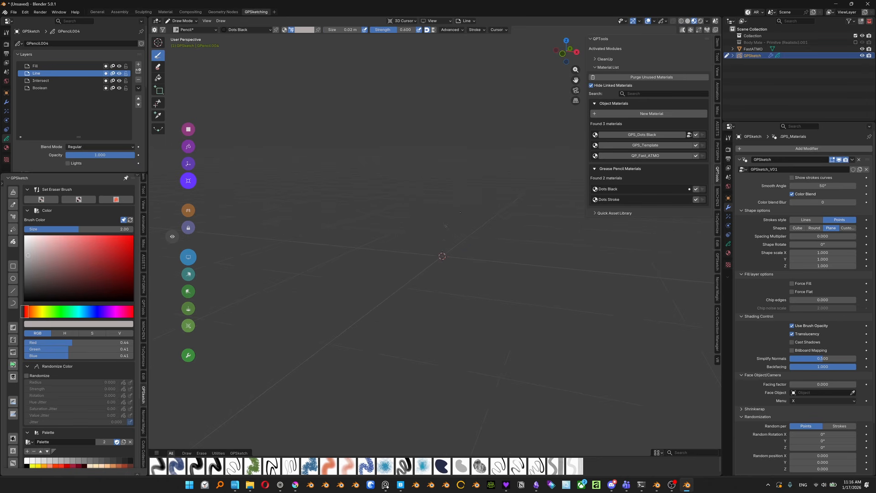
left_click(272, 466)
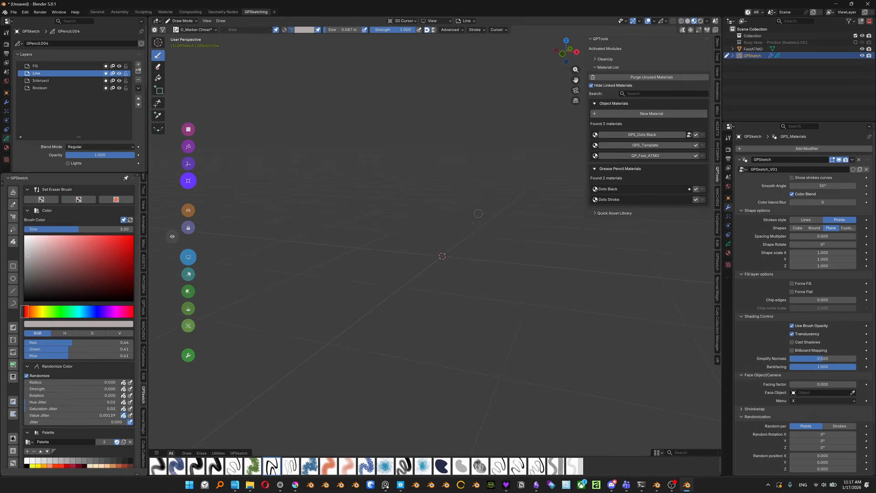
left_click(56, 255)
left_click_drag(70, 316, 89, 312)
- Draw a looping freehand ribbon above the origin with the marker chisel brush at size 0.096 m
mouse_move(456, 216)
left_mouse_down()
mouse_move(441, 102)
mouse_move(372, 119)
mouse_move(364, 201)
left_mouse_up()
middle_click_drag(375, 215, 383, 216)
middle_click_drag(471, 164, 437, 173)
middle_click_drag(438, 172, 396, 232, "shift")
scroll(396, 232, "up", 1)
- Switch the viewport to Solid shading and examine the ribbon's surface and edges up close
left_click(687, 22)
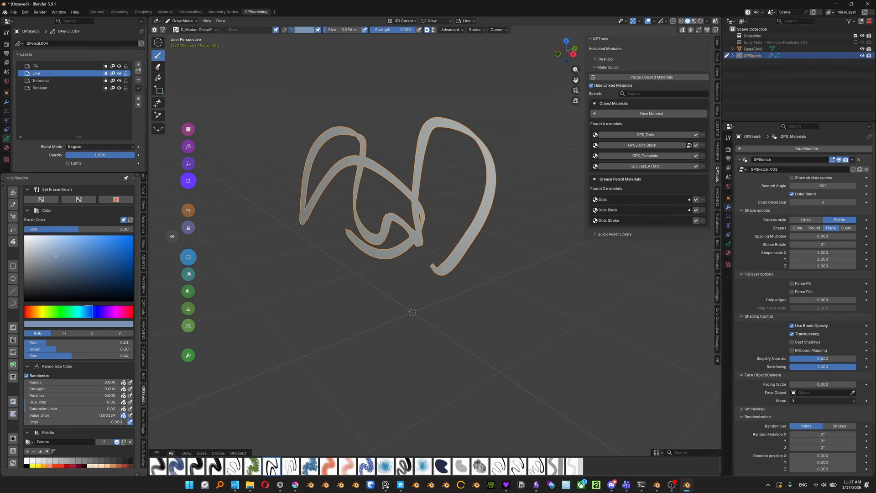
middle_click_drag(460, 141, 440, 146)
scroll(441, 146, "up", 6)
scroll(440, 146, "down", 7)
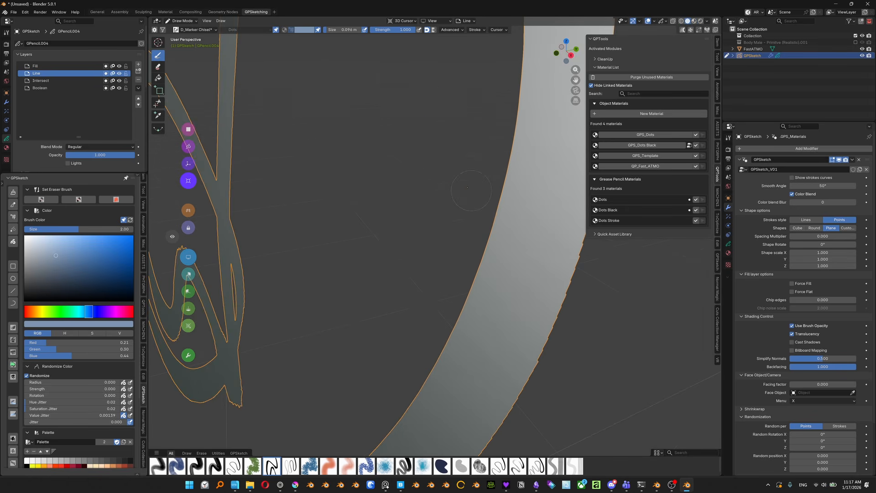
scroll(462, 231, "up", 1)
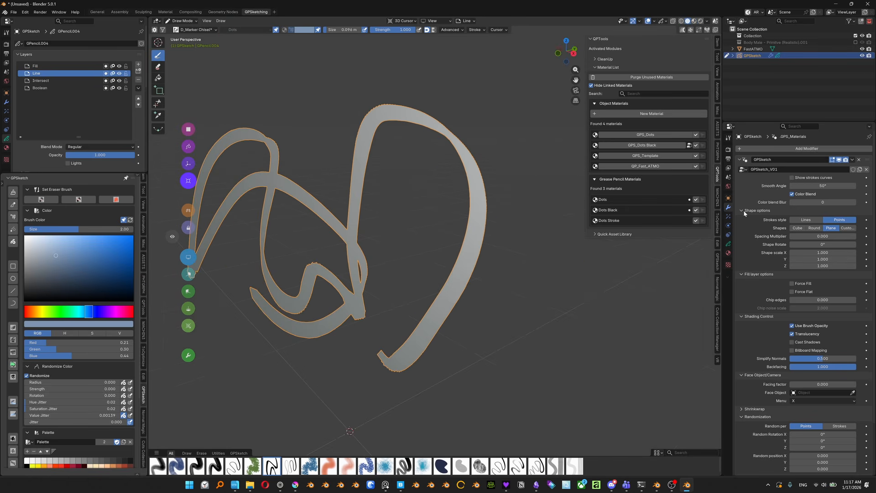
- Turn Color Blend off in the GPSketch modifier, examine the ribbon's overlapping pieces, and turn it back on
left_click(791, 194)
middle_click_drag(495, 262, 476, 256)
scroll(476, 255, "up", 4)
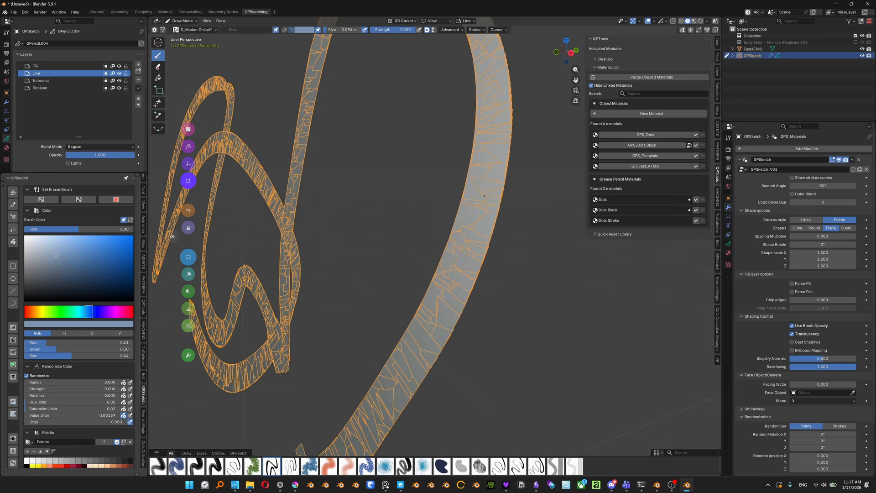
left_click(791, 195)
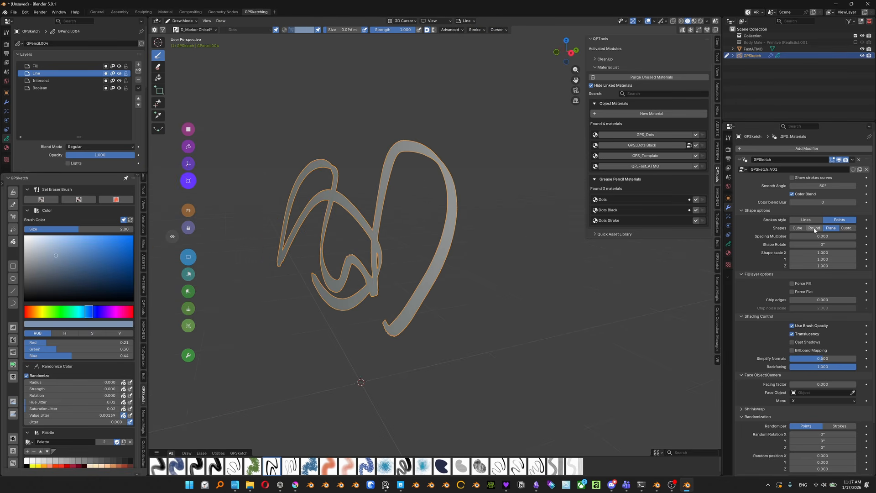
- Try the Round stroke shape in the GPSketch modifier, and change the shape to Cube
left_click(813, 228)
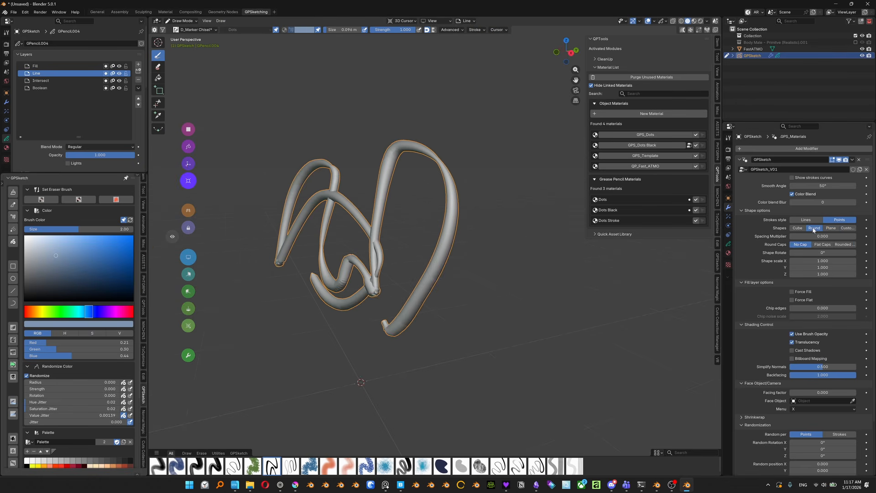
mouse_move(492, 254)
middle_mouse_down()
mouse_move(461, 254)
mouse_move(520, 252)
mouse_move(429, 242)
middle_mouse_up()
left_click(798, 228)
scroll(429, 242, "up", 3)
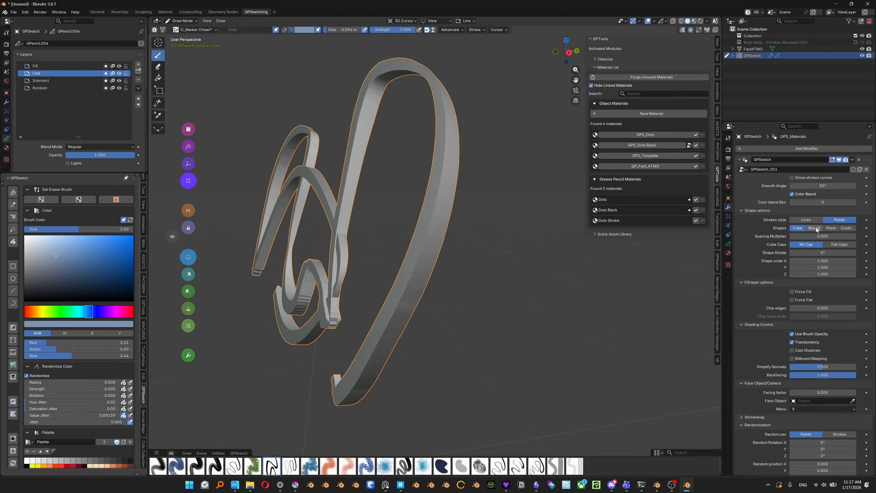
- Try flat caps on the Cube and Round stroke shapes, and set the Round shape's caps to Rounded
left_click(834, 247)
mouse_move(479, 319)
middle_mouse_down()
mouse_move(543, 283)
mouse_move(519, 376)
middle_mouse_up()
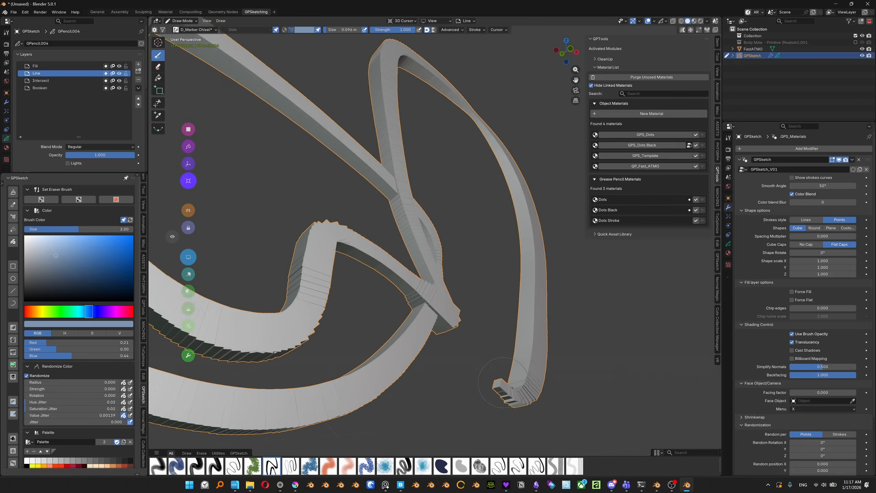
left_click(814, 228)
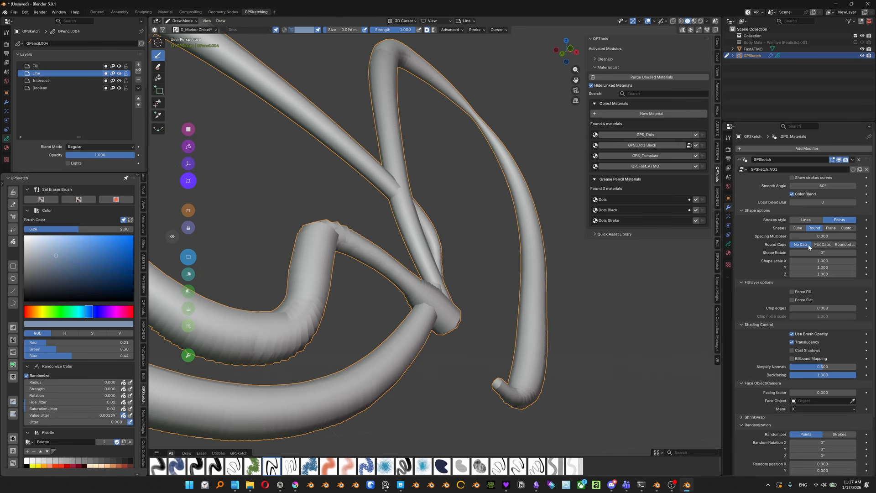
left_click(823, 245)
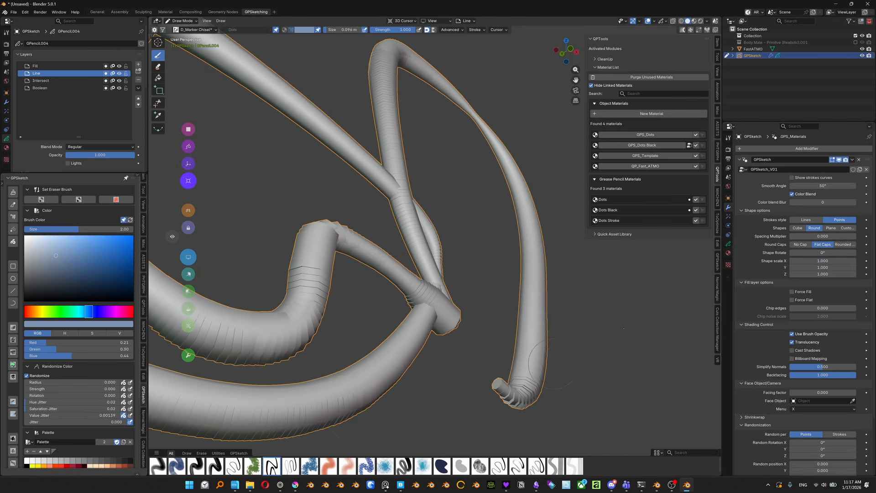
left_click(844, 245)
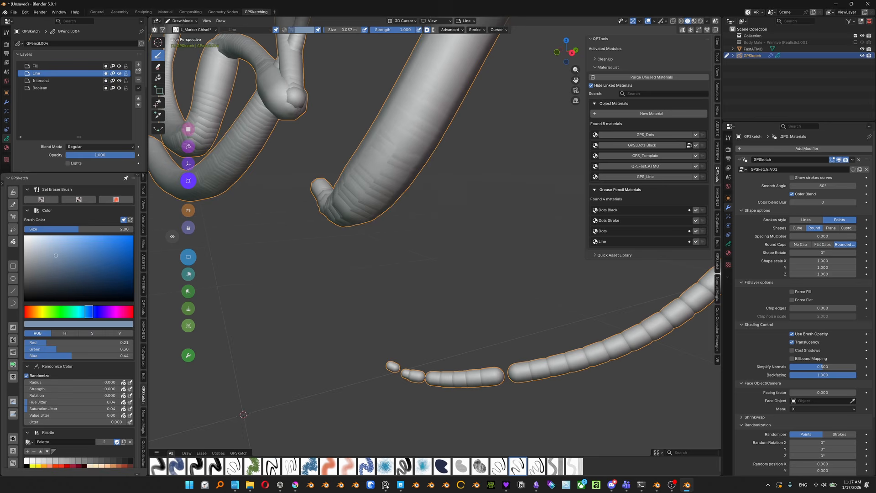
- Change the strokes style to Lines in the GPSketch modifier and examine the thin curved stroke
middle_click_drag(433, 205, 425, 270, "shift")
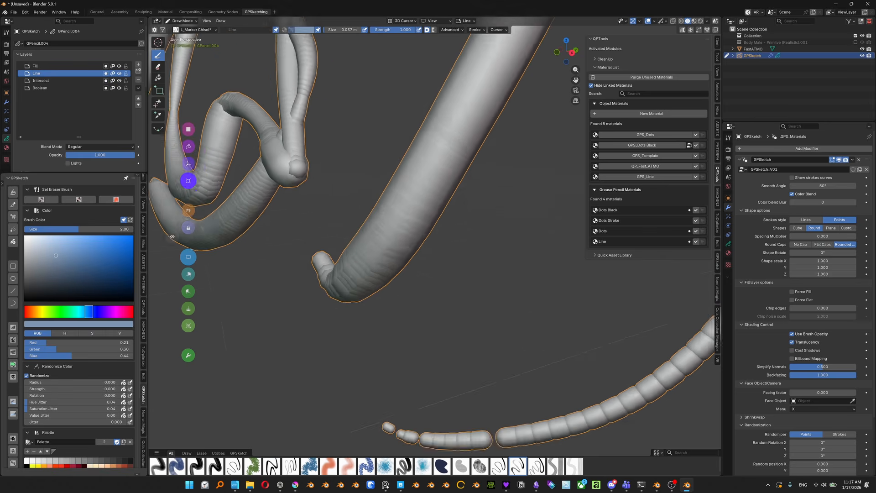
scroll(428, 270, "down", 4)
left_click(803, 220)
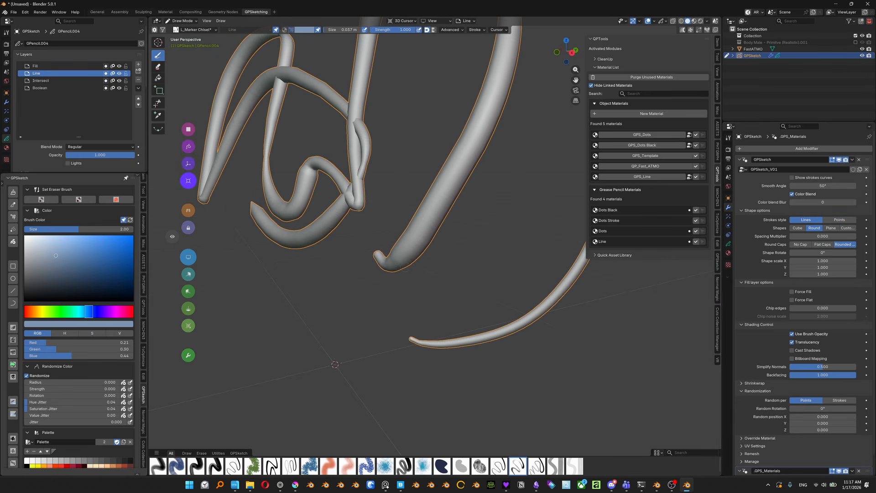
middle_click_drag(468, 245, 505, 247)
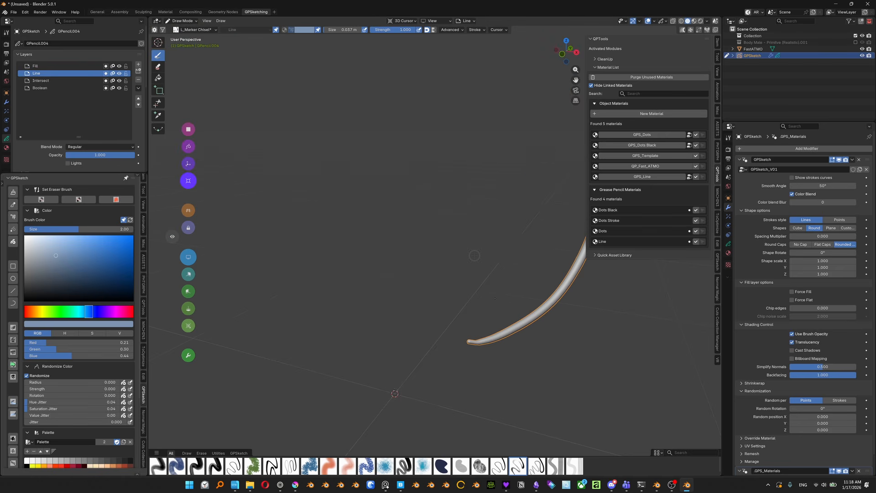
mouse_move(505, 248)
middle_mouse_down()
mouse_move(414, 235)
mouse_move(548, 135)
middle_mouse_up()
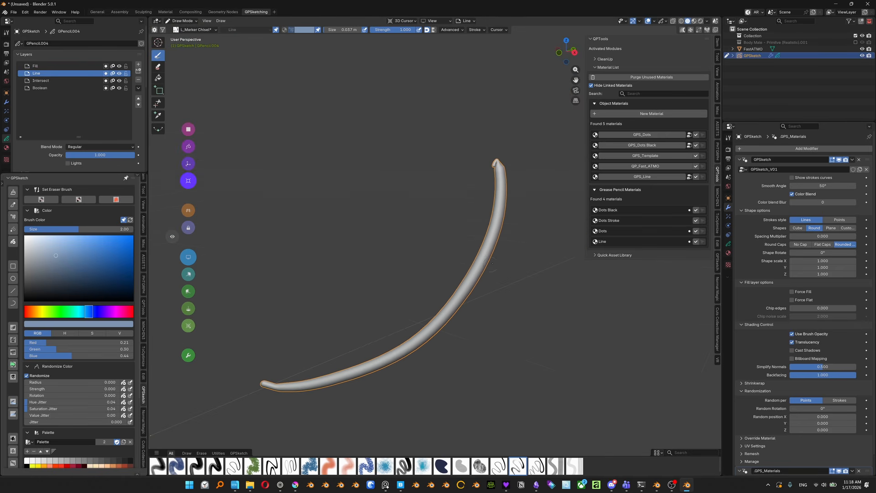
- Try the Plane and Cube shapes on the thin curved stroke, and return the shape to Round
left_click(830, 228)
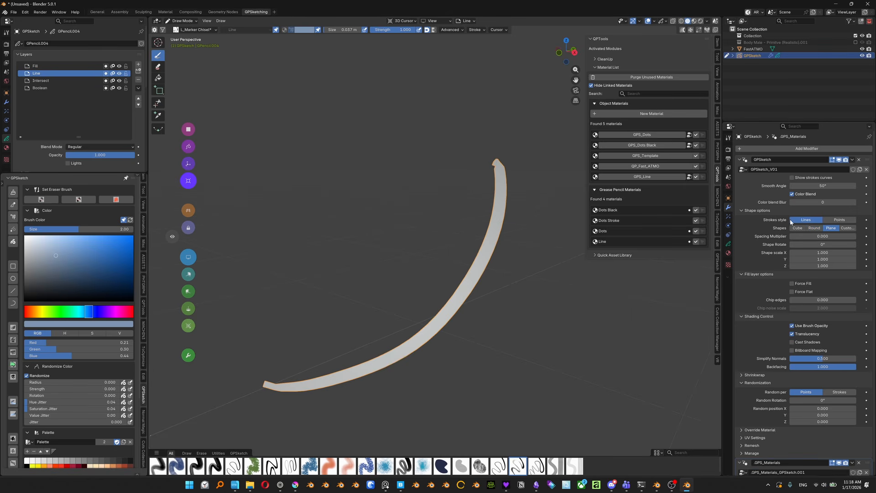
left_click(797, 227)
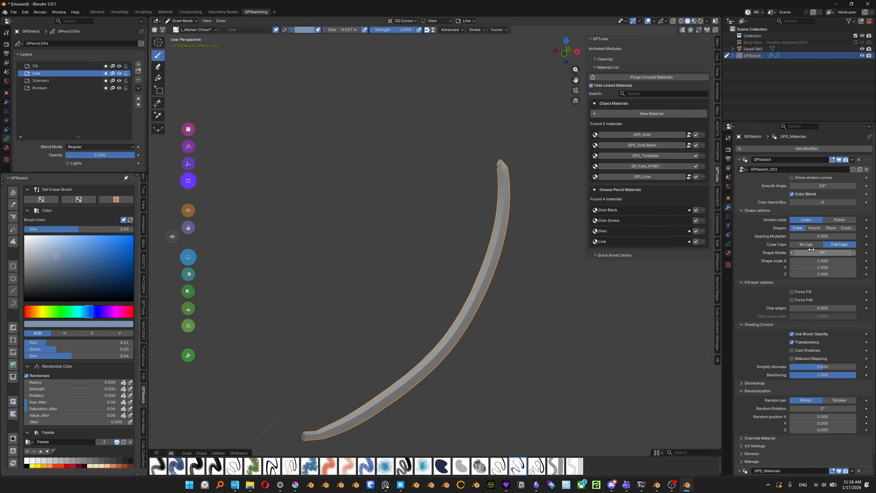
left_click(814, 228)
- Draw a long winding stroke beside the thin curve with the L_Marker Chisel brush at size 0.094 m
scroll(453, 253, "down", 3)
middle_click_drag(453, 253, 506, 253, "shift")
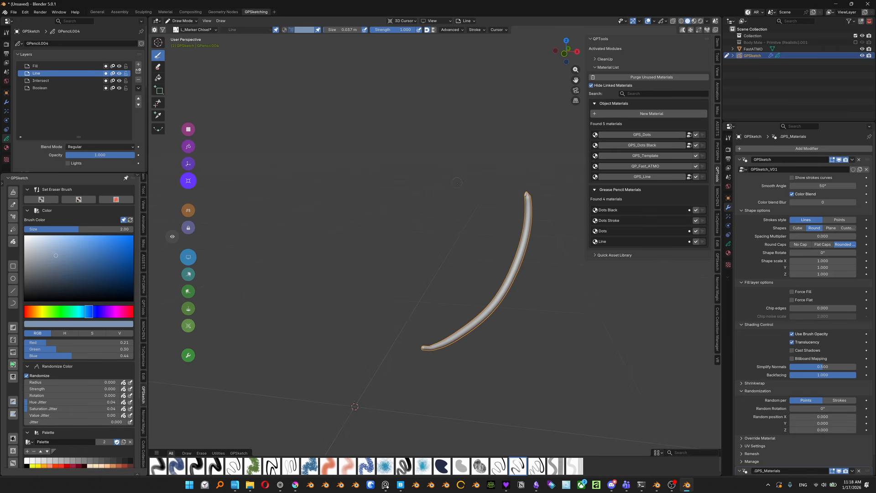
scroll(424, 222, "down", 2)
middle_click_drag(424, 222, 454, 255, "shift")
scroll(455, 256, "down", 1)
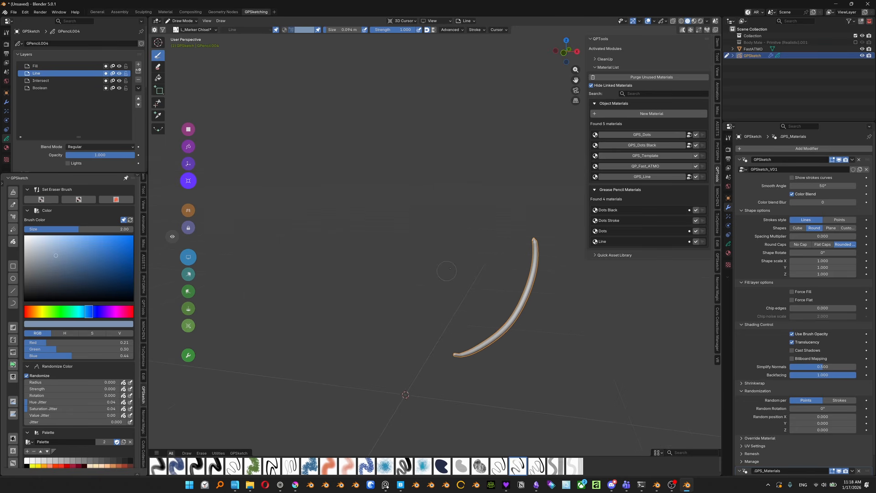
mouse_move(402, 319)
left_mouse_down()
mouse_move(472, 155)
mouse_move(285, 116)
mouse_move(321, 188)
left_mouse_up()
scroll(756, 263, "down", 2)
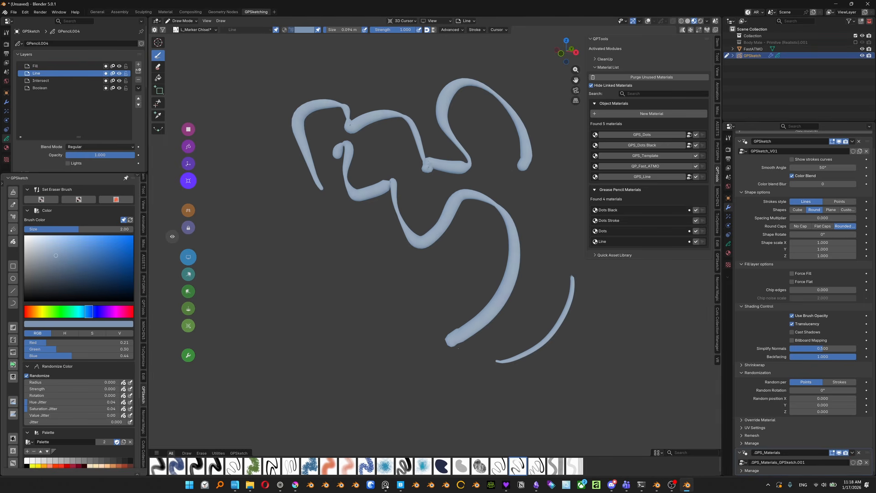
middle_click_drag(458, 348, 429, 351, "shift")
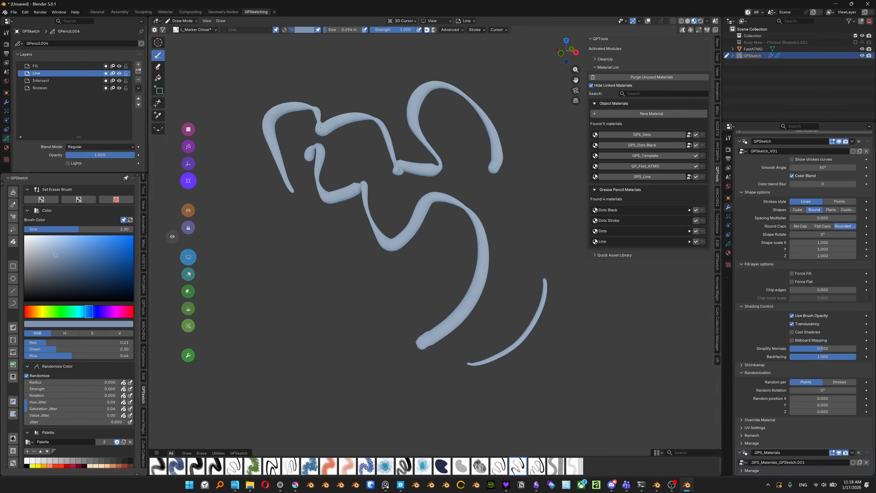
- Paint an arc of foliage above the winding stroke with the D_Leaves brush at size 0.54 m
left_click(252, 465)
scroll(320, 346, "down", 2)
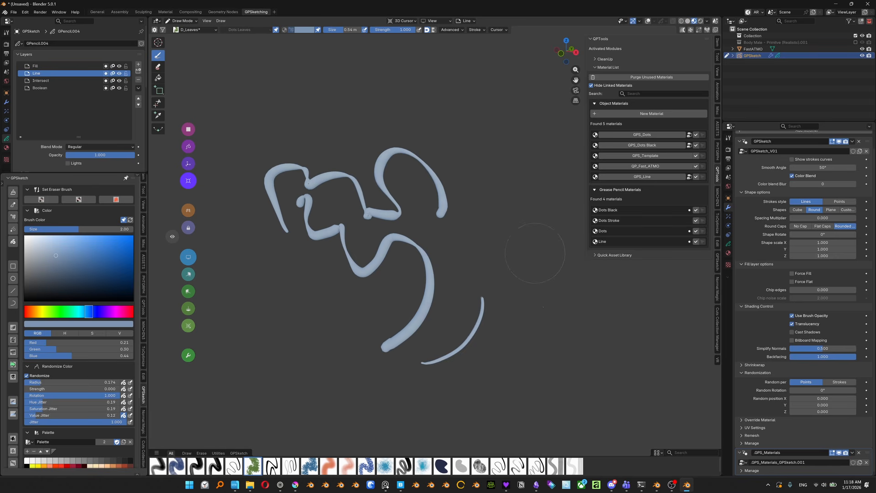
mouse_move(547, 274)
left_mouse_down()
mouse_move(538, 192)
mouse_move(388, 41)
mouse_move(297, 91)
left_mouse_up()
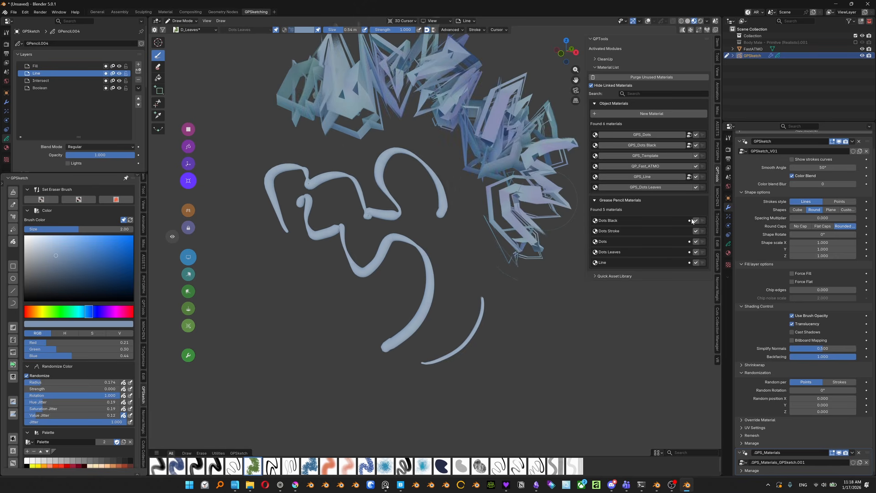
- Set the strokes style to Points and the shape to Plane, and add both GPSketch and GPS Materials modifiers if needed
left_click(830, 209)
left_click(832, 209)
scroll(429, 224, "down", 1)
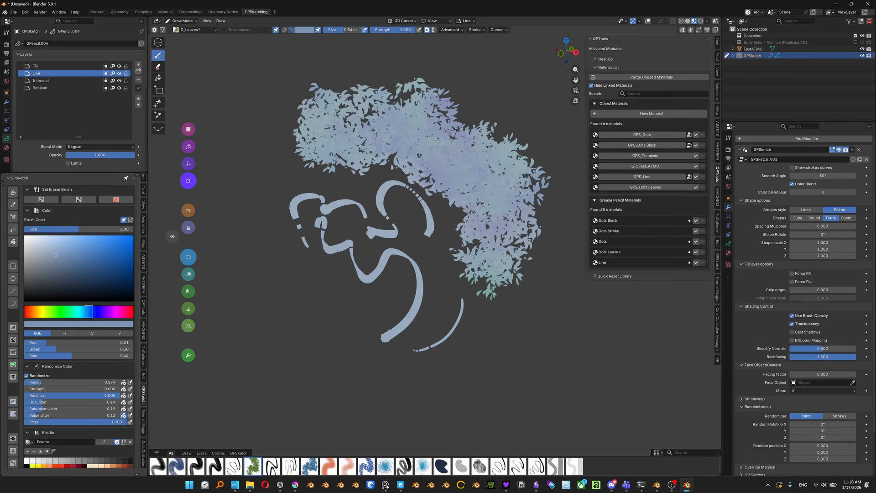
middle_click_drag(466, 260, 453, 264)
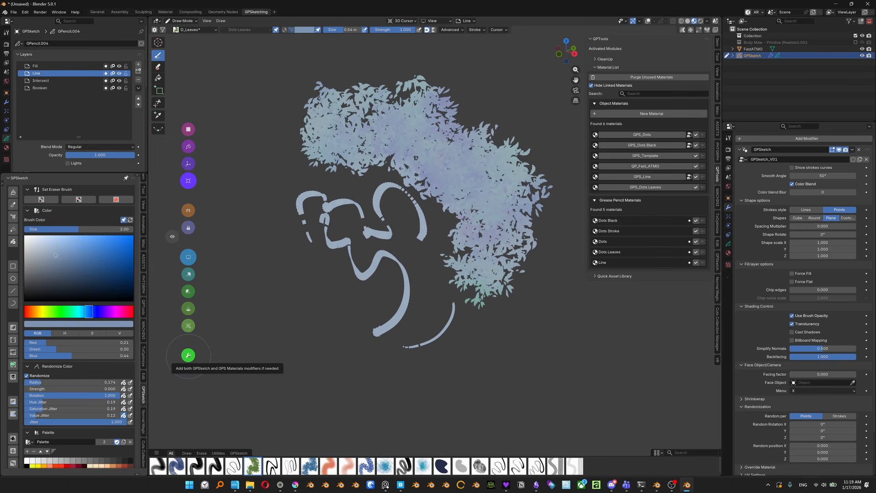
left_click(189, 357)
scroll(749, 402, "down", 3)
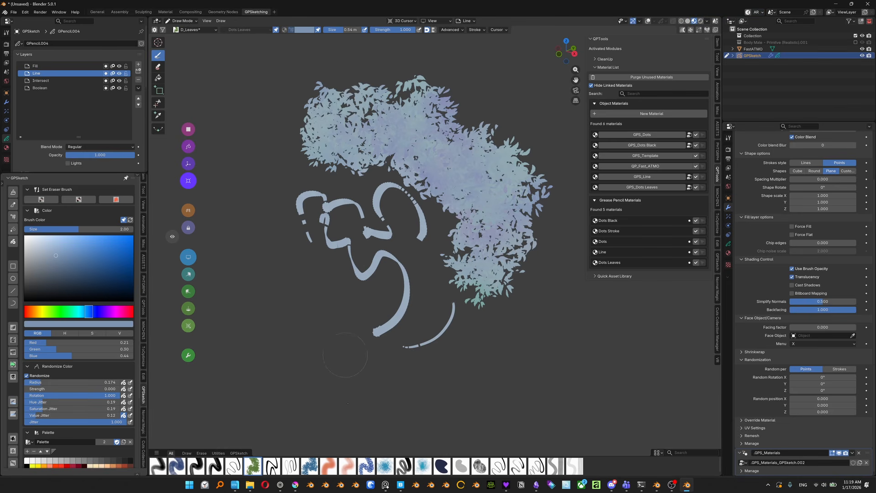
- Set the brush color to dark green (0.07, 0.15, 0.04) and paint a mass of leaves beside the blue foliage
left_click_drag(90, 312, 54, 311)
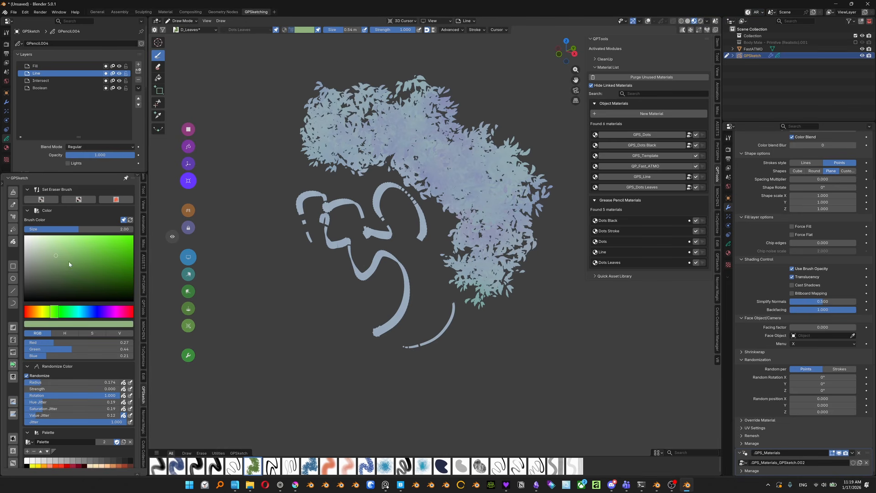
left_click_drag(69, 261, 74, 273)
middle_click_drag(377, 286, 496, 320, "shift")
mouse_move(363, 316)
left_mouse_down()
mouse_move(404, 226)
mouse_move(263, 164)
mouse_move(353, 228)
mouse_move(372, 208)
left_mouse_up()
mouse_move(384, 276)
middle_mouse_down()
mouse_move(337, 277)
mouse_move(375, 275)
middle_mouse_up()
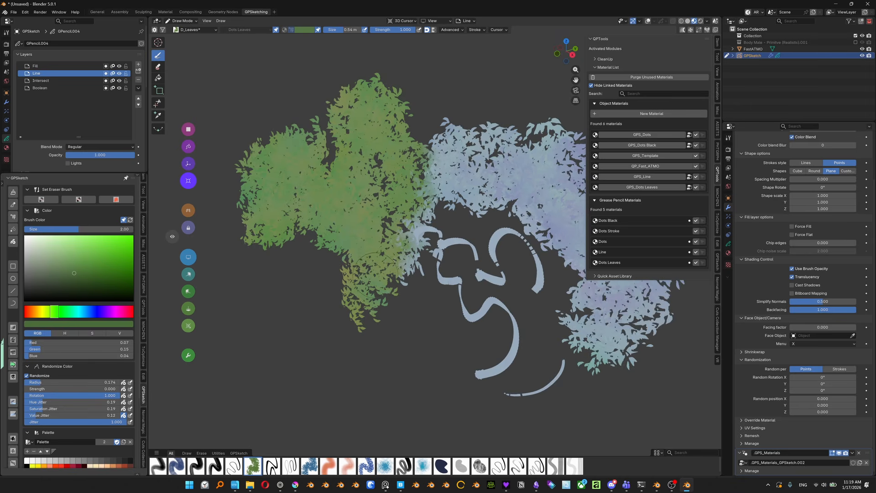
- Keep the Plane shape and paint more green leaf clumps above and partly over the blue foliage
left_click(830, 171)
middle_click_drag(434, 228, 455, 217)
mouse_move(472, 148)
left_mouse_down()
mouse_move(434, 176)
mouse_move(394, 100)
mouse_move(500, 82)
mouse_move(373, 176)
left_mouse_up()
- Switch Color Blend off and on twice to compare the leaves' coloring, and try adjusting Color blend Blur
scroll(793, 197, "up", 4)
left_click(792, 193)
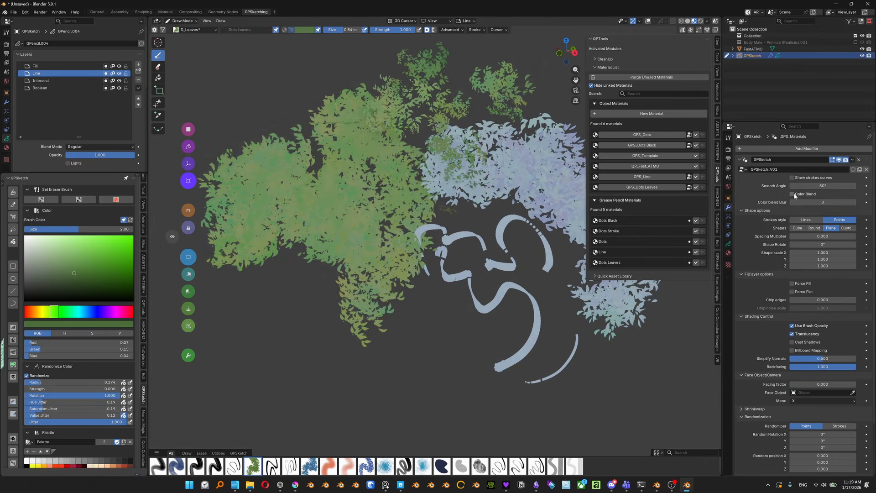
left_click(792, 193)
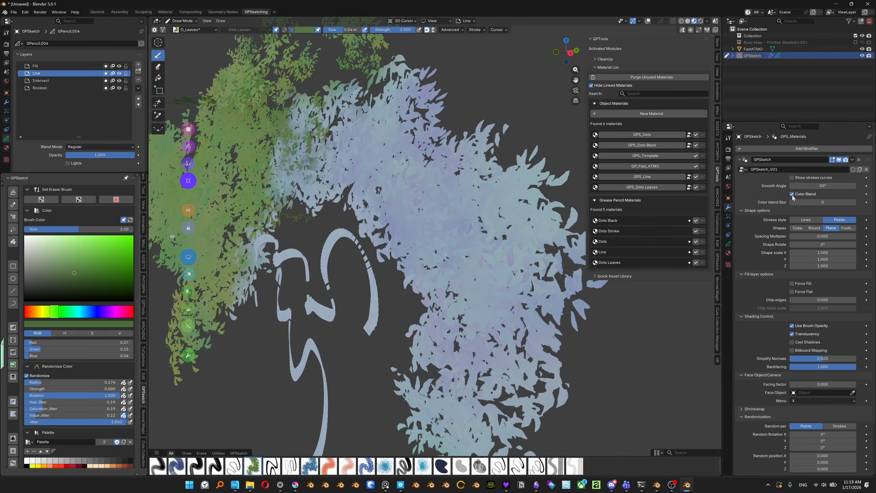
left_click(792, 195)
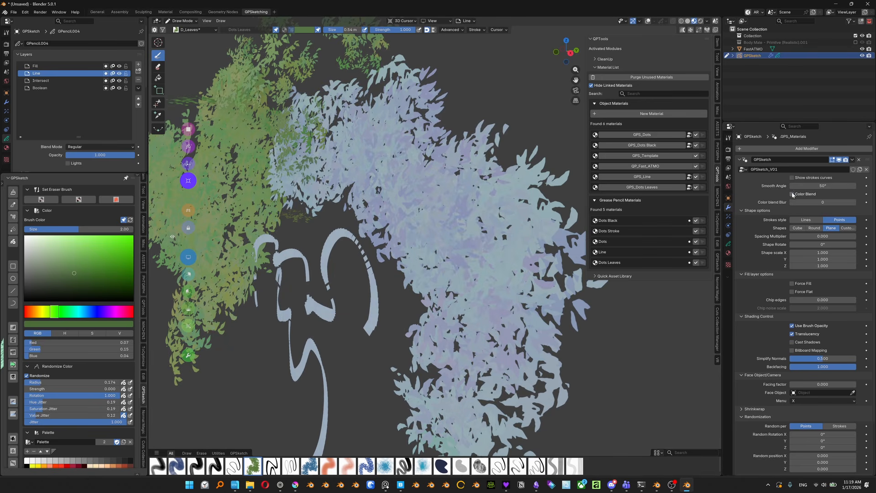
left_click(792, 194)
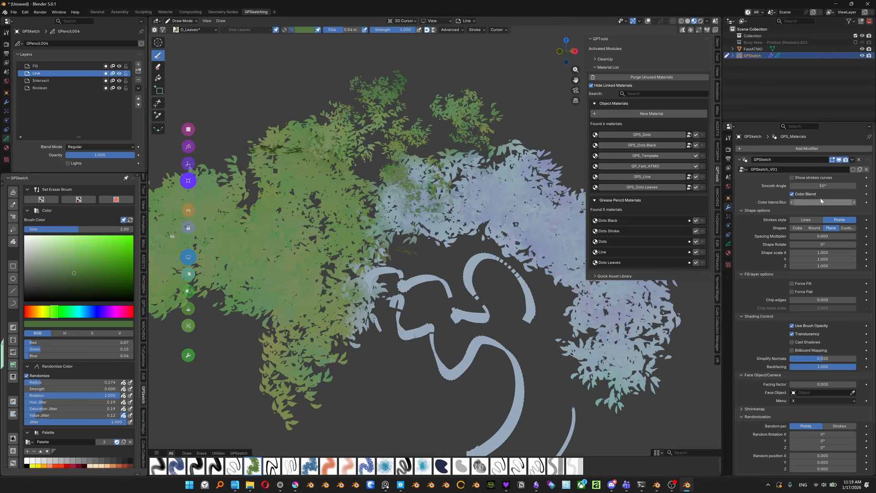
left_click_drag(821, 201, 796, 201)
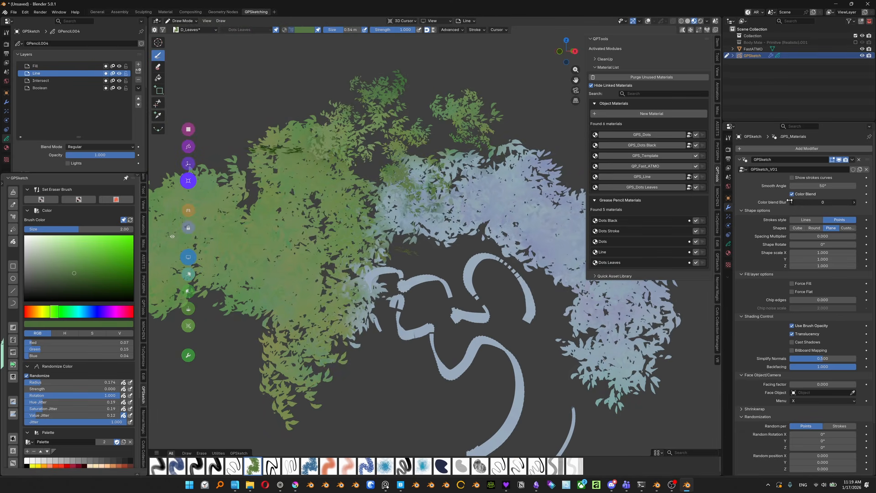
- Try the Cube shape, return to Plane, and turn on Show strokes curves to examine the curves inside the foliage
left_click(796, 227)
left_click(830, 227)
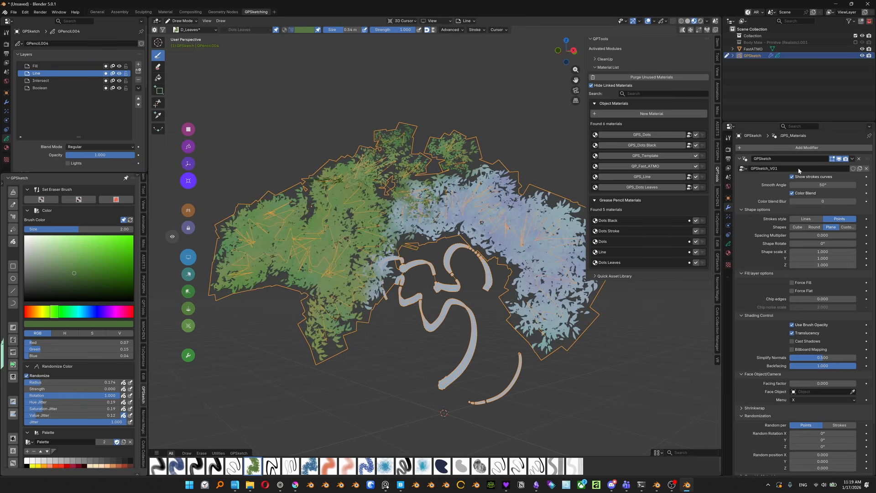
scroll(383, 228, "up", 4)
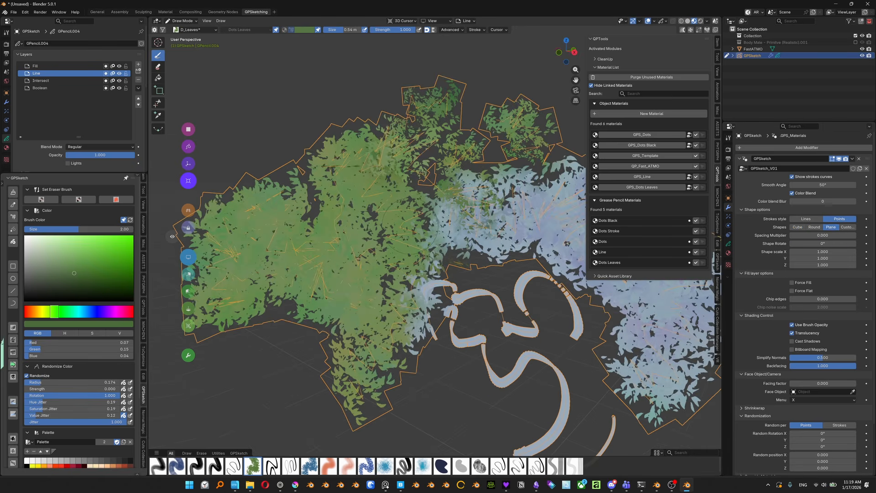
middle_click_drag(365, 187, 380, 201)
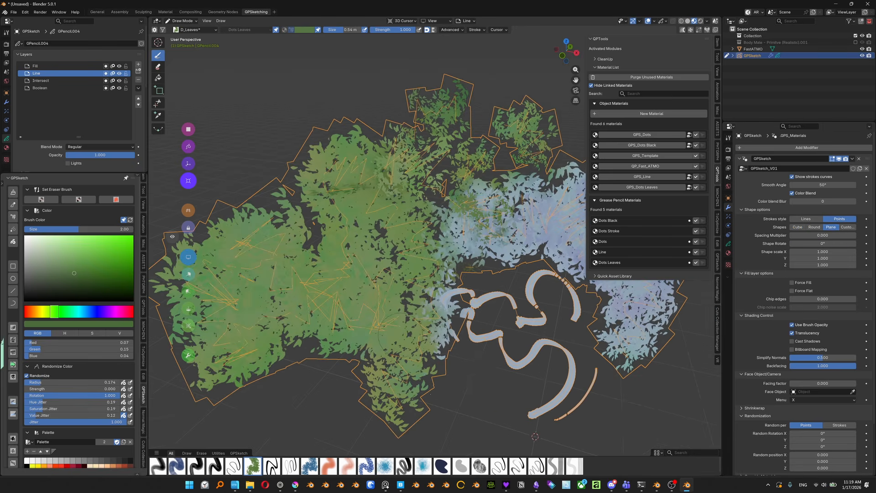
scroll(412, 238, "down", 3)
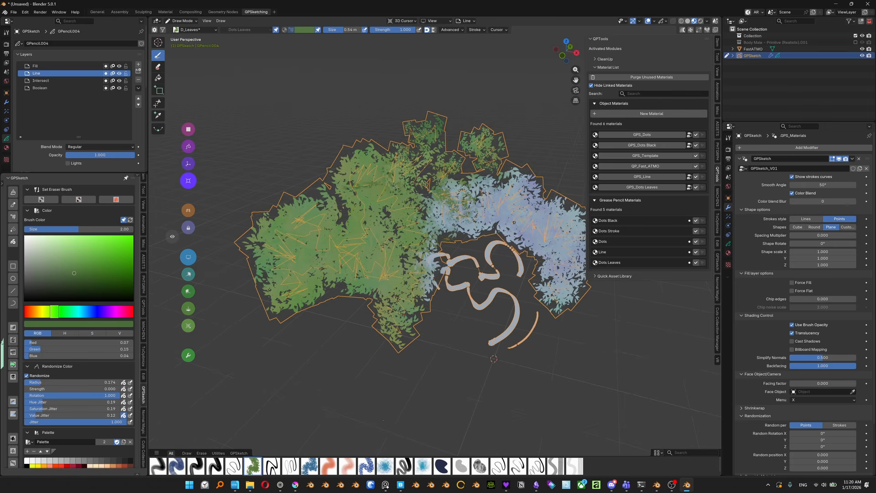
scroll(357, 256, "up", 2)
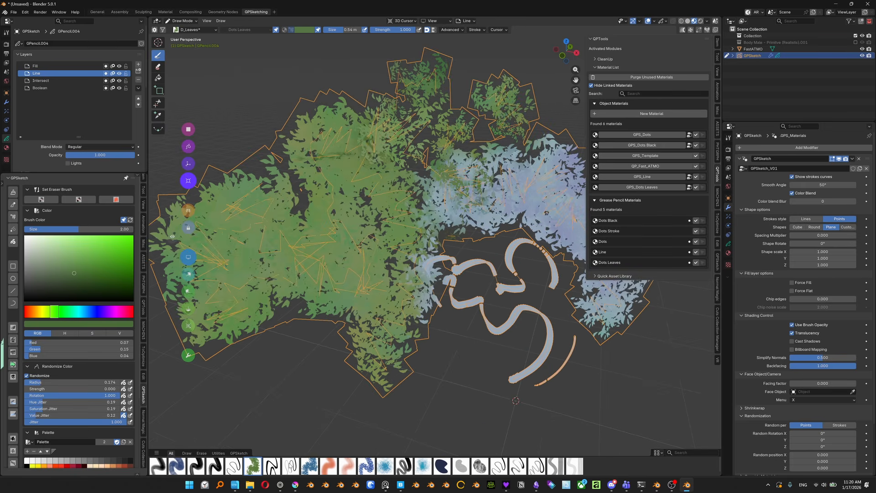
- Draw a thin looping curve above the green foliage with the D_Pencil brush at size 0.026 m and examine it
left_click(291, 468)
middle_click_drag(292, 197, 424, 285, "shift")
mouse_move(423, 195)
left_mouse_down()
mouse_move(365, 59)
mouse_move(288, 195)
left_mouse_up()
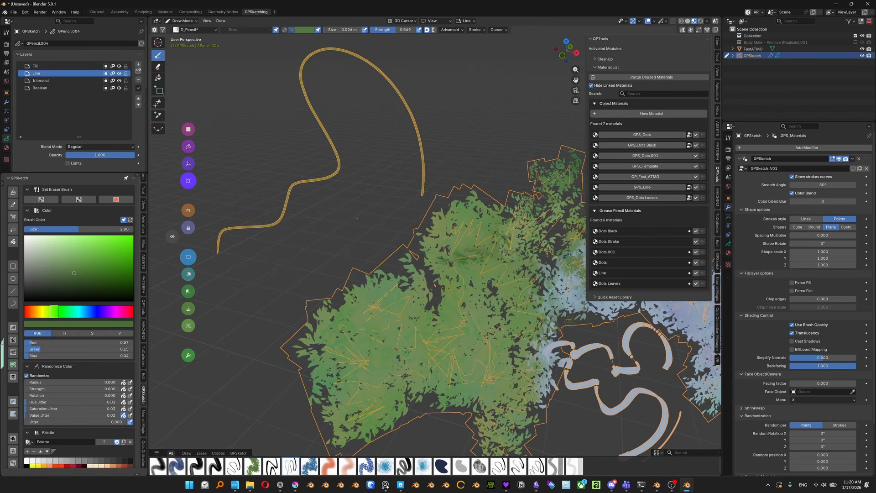
scroll(357, 217, "up", 6)
scroll(330, 280, "down", 7)
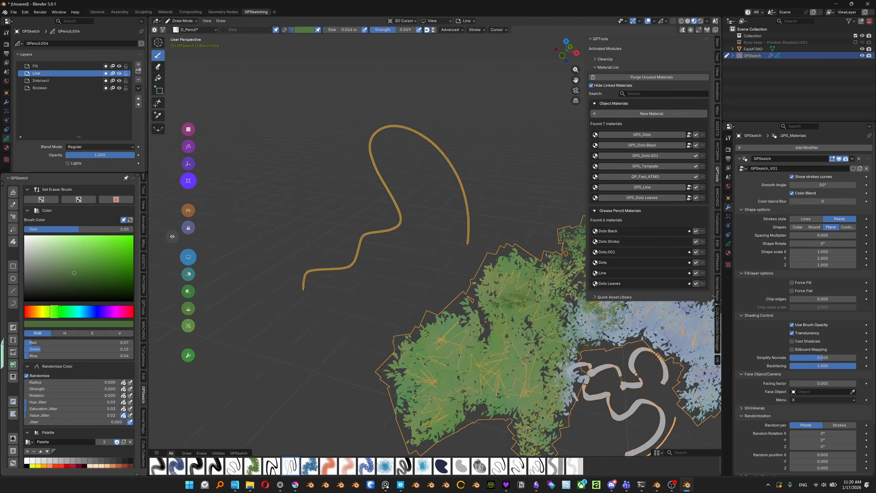
middle_click_drag(330, 280, 372, 208)
- Switch the sketch object from Draw Mode to Sculpt Mode and frame the thin pencil curve
key("ctrl+Tab")
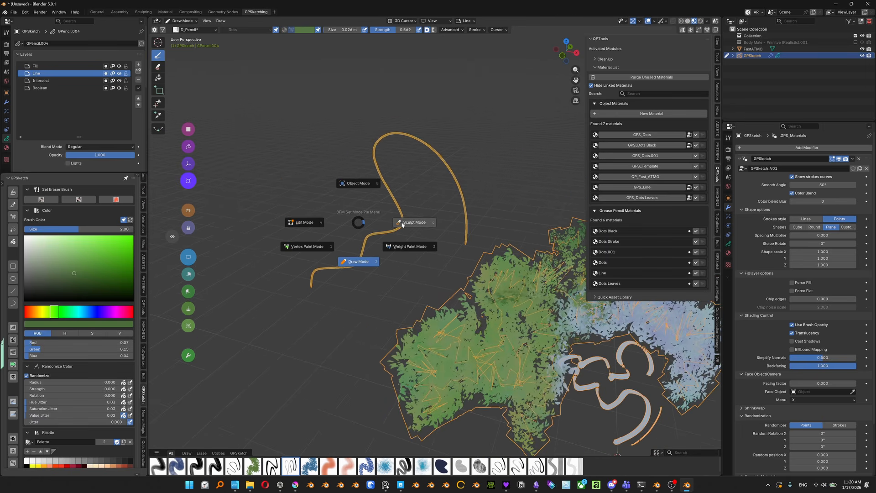
left_click(358, 259)
scroll(402, 255, "up", 2)
scroll(402, 256, "up", 3)
scroll(405, 285, "down", 4)
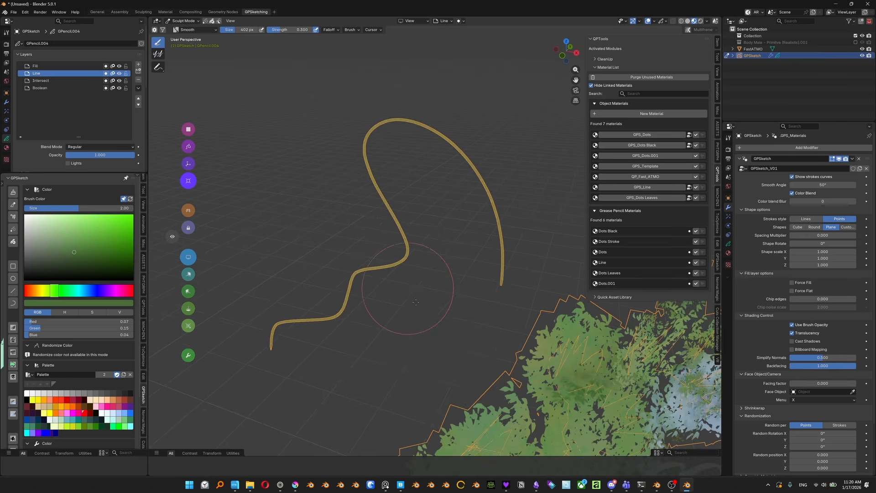
- Try smoothing the thin pencil curve with the Smooth sculpt brush, and return the sketch object to Draw Mode
middle_click_drag(477, 360, 391, 224, "shift")
mouse_move(468, 199)
left_mouse_down()
mouse_move(452, 173)
mouse_move(501, 274)
mouse_move(433, 308)
mouse_move(440, 292)
left_mouse_up()
key("ctrl+Tab")
left_click(460, 218)
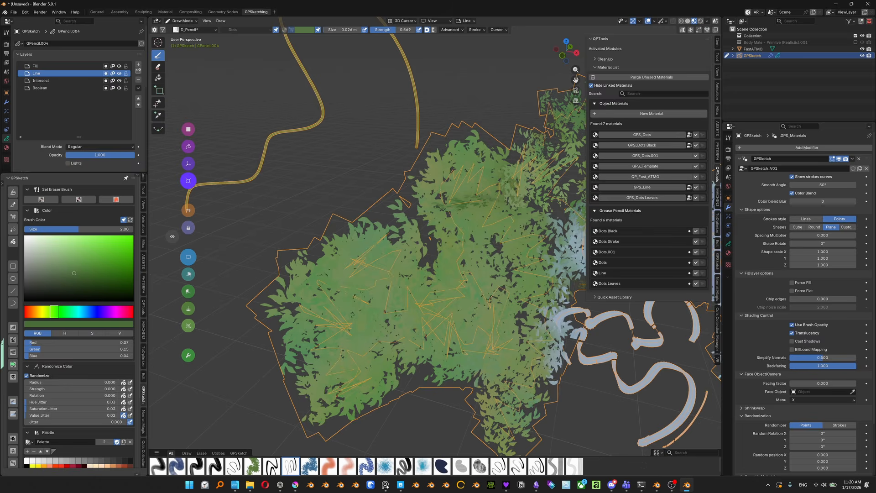
- Turn off Show strokes curves, hide the viewport sidebar, and frame the whole foliage drawing
middle_click_drag(468, 232, 356, 229, "shift")
scroll(383, 229, "down", 5)
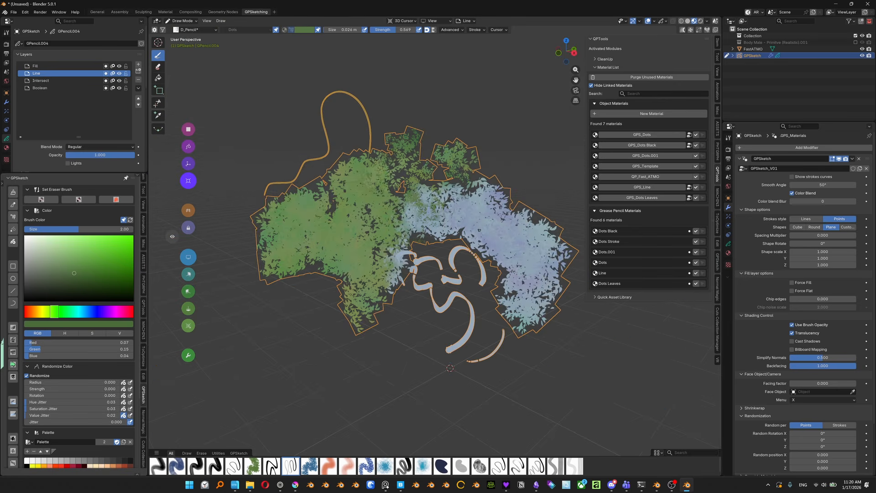
middle_click_drag(385, 203, 453, 245, "shift")
scroll(388, 212, "up", 2)
key("n")
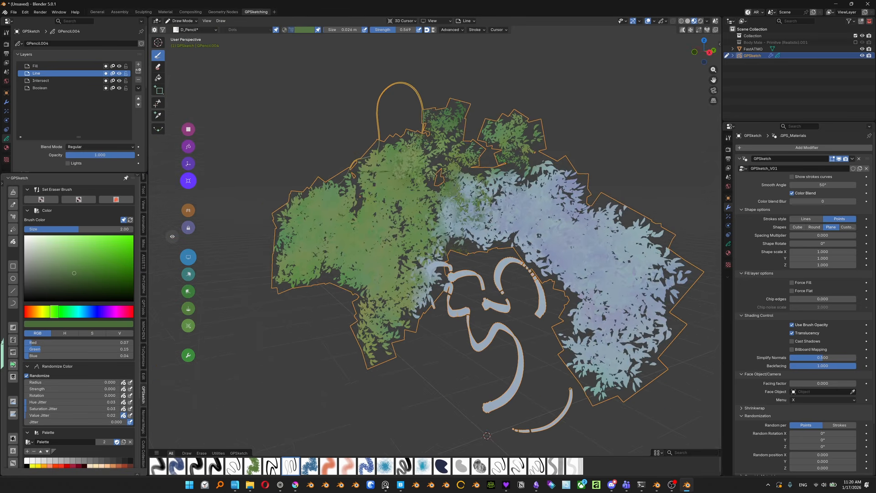
scroll(453, 245, "up", 2)
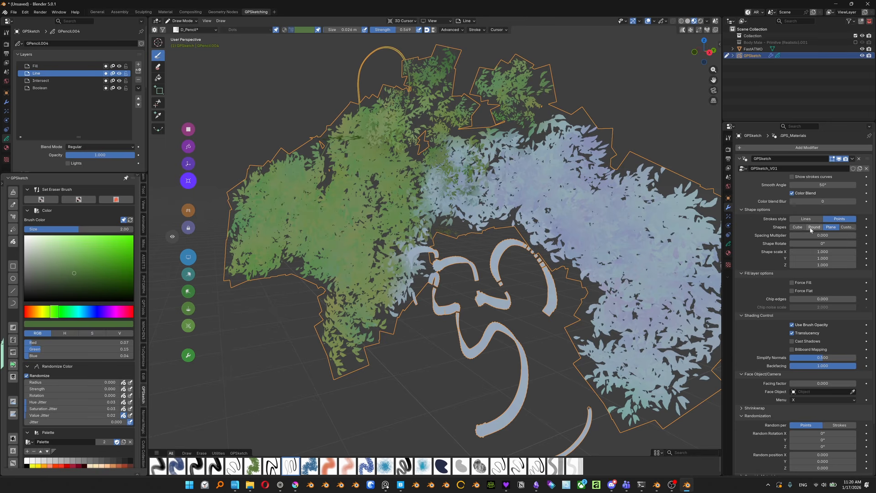
- Set the Spacing Multiplier to 0.204 and try other Shape Rotate and Shape scale values on the Plane strokes
left_click_drag(806, 237, 872, 236)
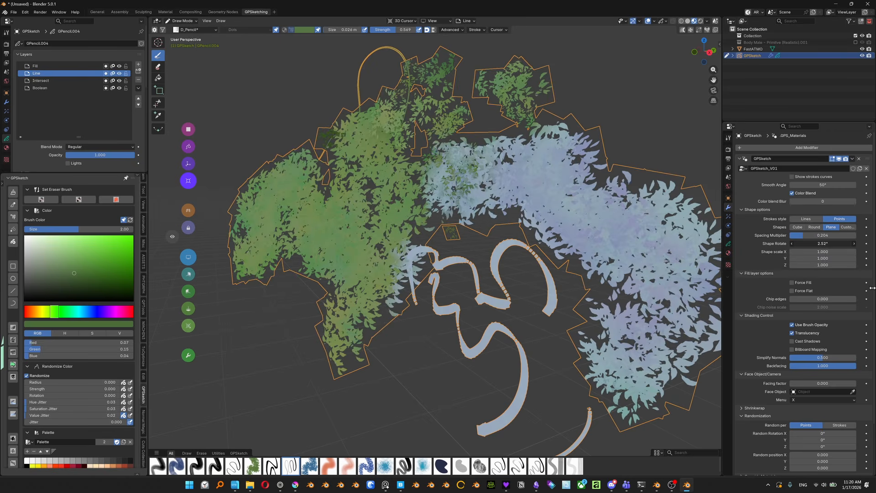
left_click_drag(872, 288, 808, 243)
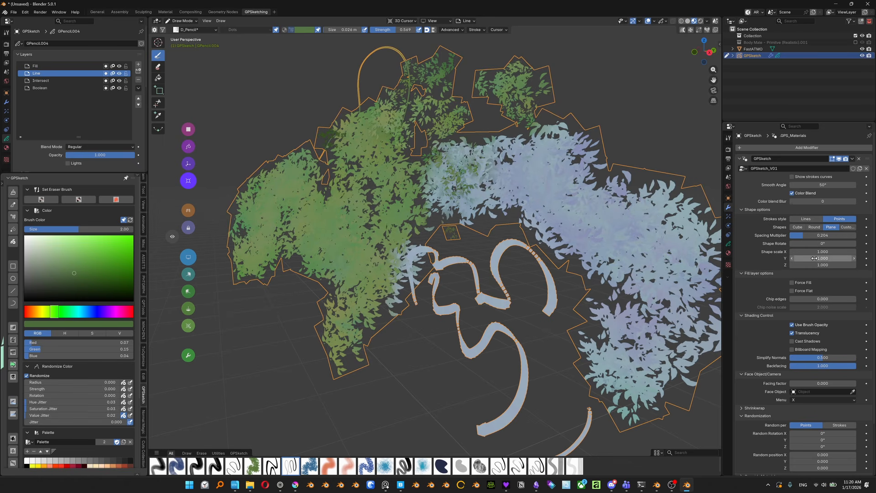
mouse_move(821, 252)
left_mouse_down()
mouse_move(857, 251)
mouse_move(809, 251)
mouse_move(844, 265)
mouse_move(802, 259)
left_mouse_up()
right_click(821, 251)
right_click(819, 265)
- Try the Cube shape, switch to Round with No Cap, and test changing the Shape scale
left_click(797, 227)
right_click(821, 259)
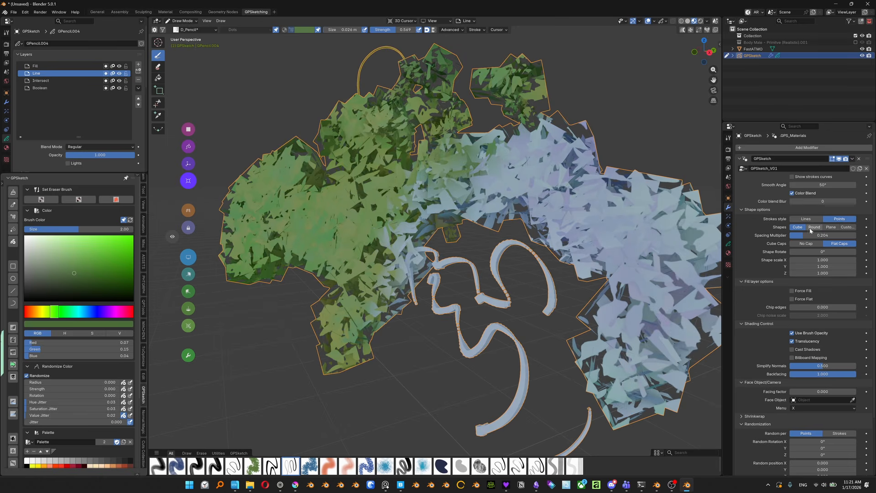
left_click(814, 227)
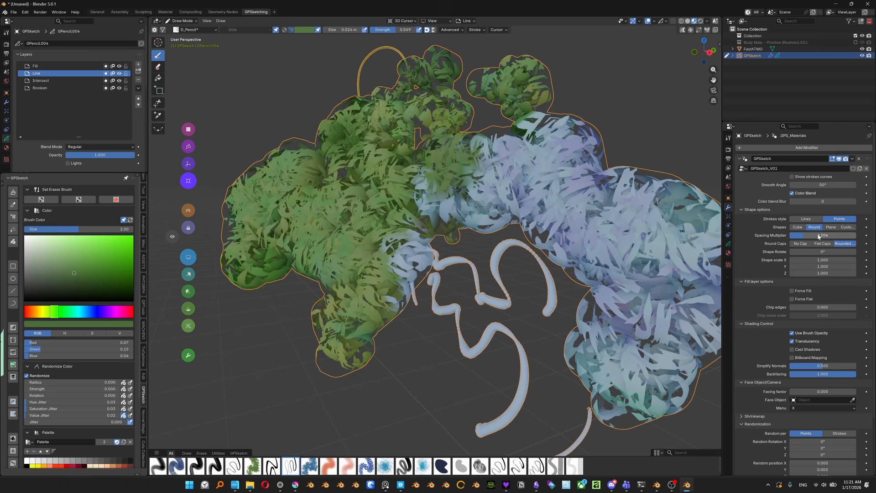
left_click(800, 243)
mouse_move(816, 259)
left_mouse_down()
mouse_move(843, 260)
mouse_move(814, 260)
left_mouse_up()
right_click(821, 259)
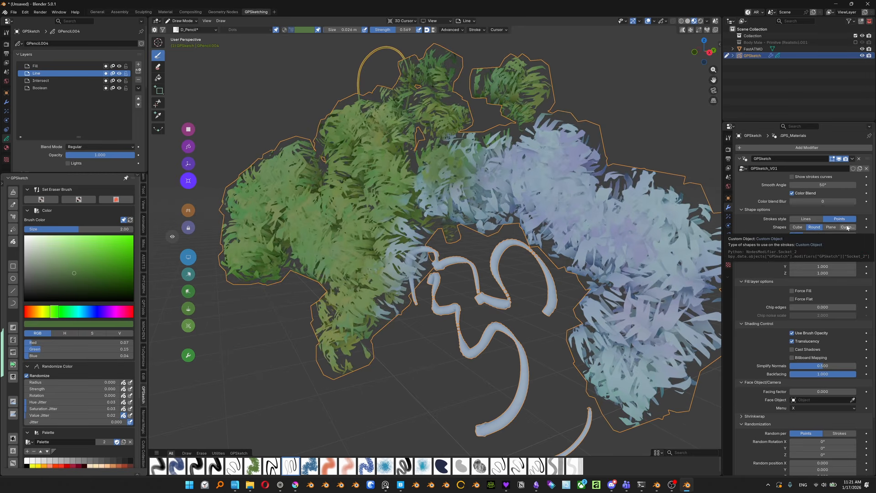
- Switch to Object Mode, add a Monkey mesh, and move it beside the foliage
scroll(527, 314, "down", 4)
mouse_move(490, 314)
middle_mouse_down()
mouse_move(527, 315)
mouse_move(528, 281)
middle_mouse_up()
key("ctrl+Tab")
key("shift+a")
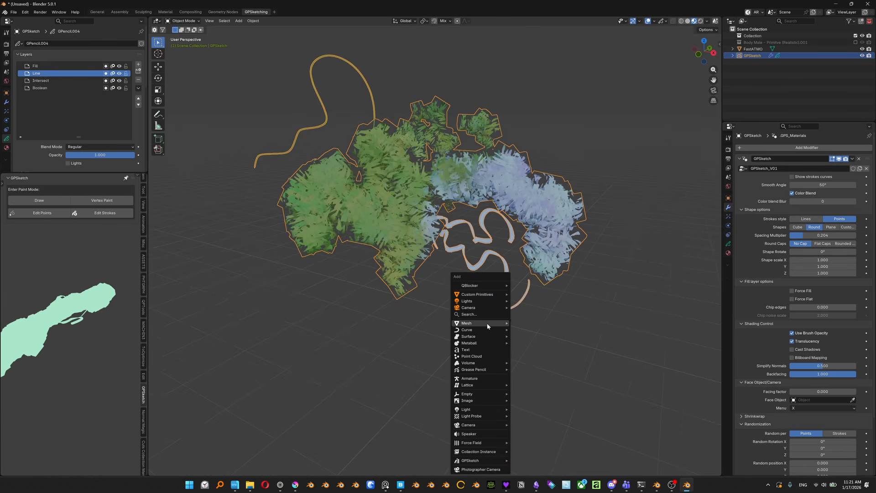
mouse_move(474, 323)
left_click(525, 396)
middle_click_drag(545, 311, 579, 315)
key("g")
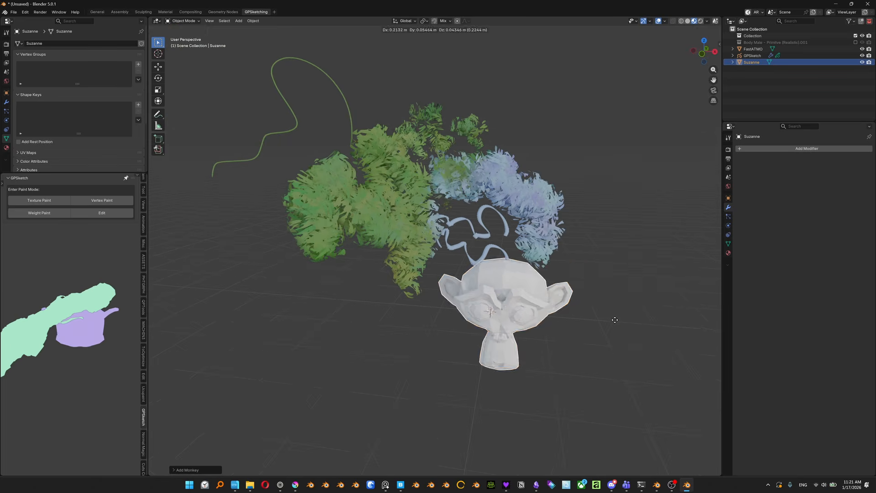
left_click(715, 308)
- Set the sketch's stroke shape to Custom Object with Suzanne as the object
left_click(530, 203)
left_click(847, 228)
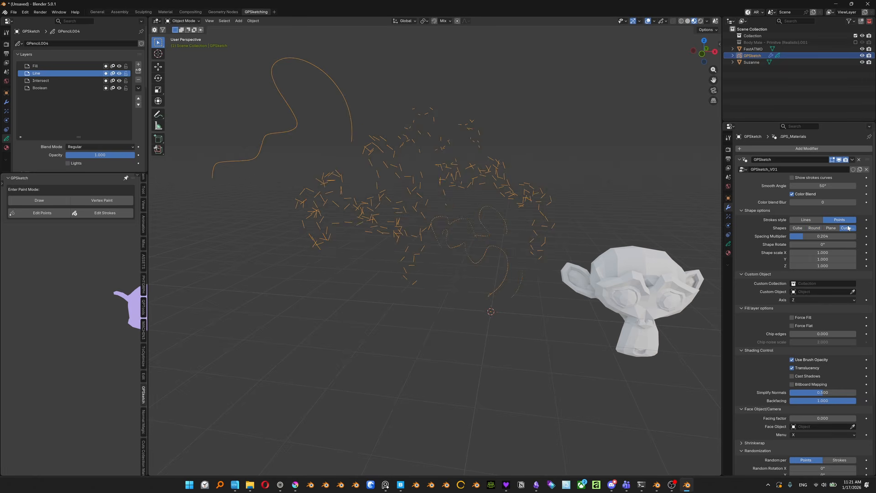
left_click(594, 280)
mouse_move(492, 201)
middle_mouse_down()
mouse_move(510, 212)
mouse_move(556, 214)
middle_mouse_up()
scroll(555, 214, "up", 1)
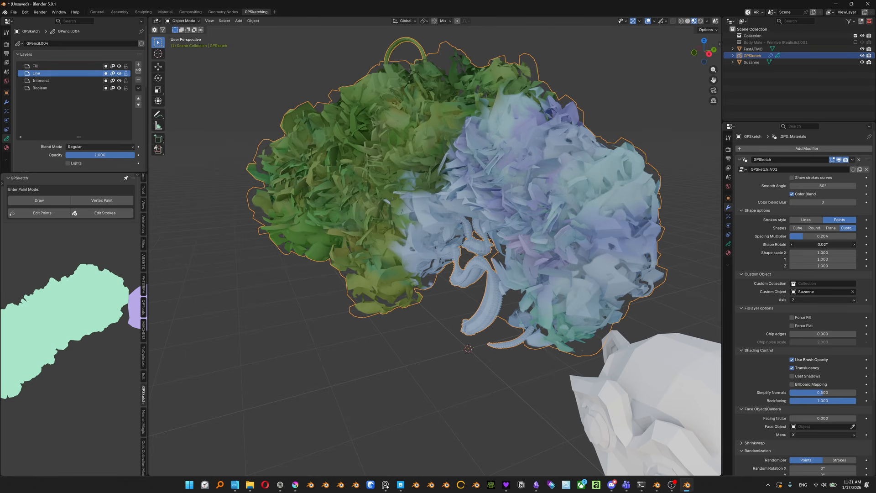
- Try a Shape Rotate of 1.34° on the custom shapes and undo it
left_click_drag(815, 245, 815, 245)
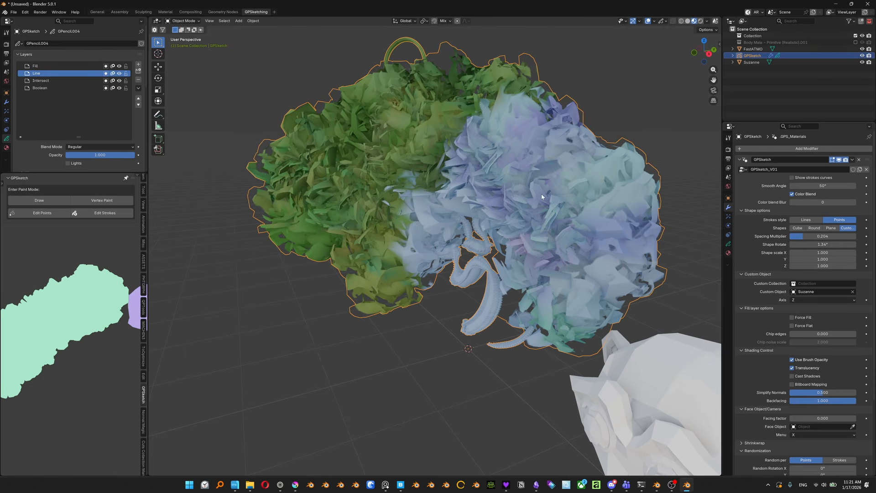
key("ctrl+z")
key("ctrl+z")
- Turn off Color Blend, increase the Spacing Multiplier to about 0.68, and view the more widely spaced shapes
left_click_drag(808, 236, 840, 236)
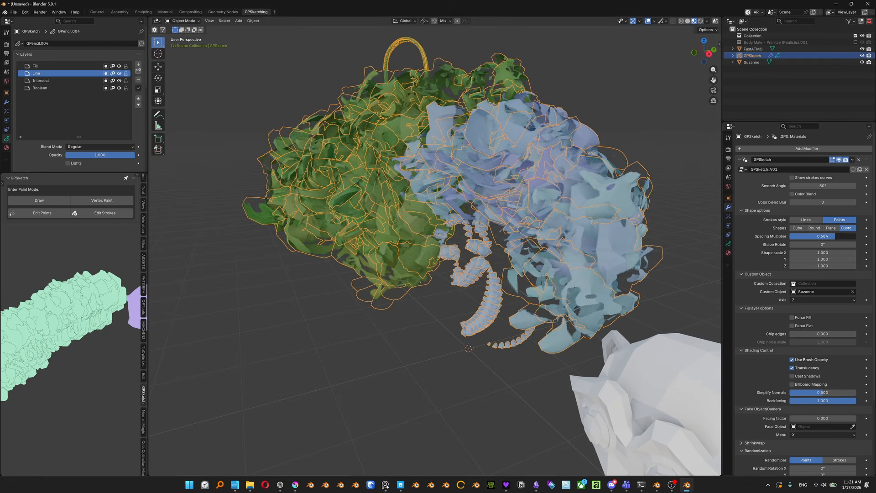
mouse_move(527, 261)
middle_mouse_down()
mouse_move(599, 265)
mouse_move(620, 292)
middle_mouse_up()
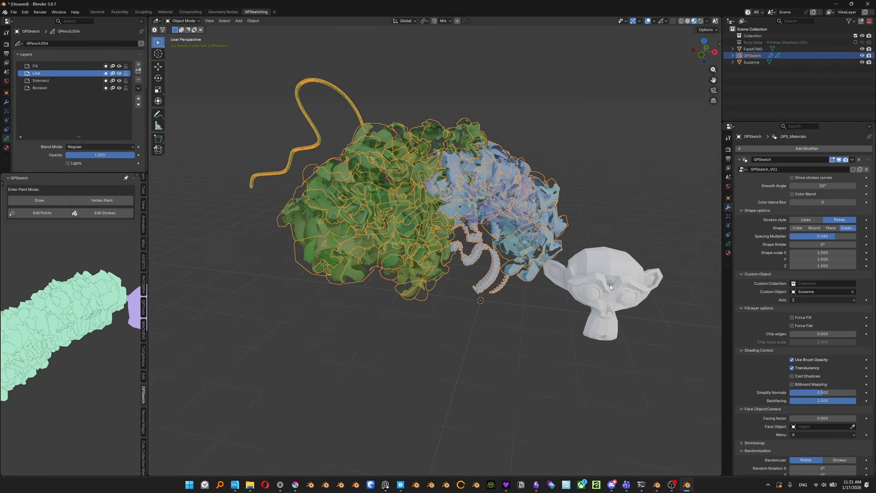
middle_click_drag(575, 223, 524, 214)
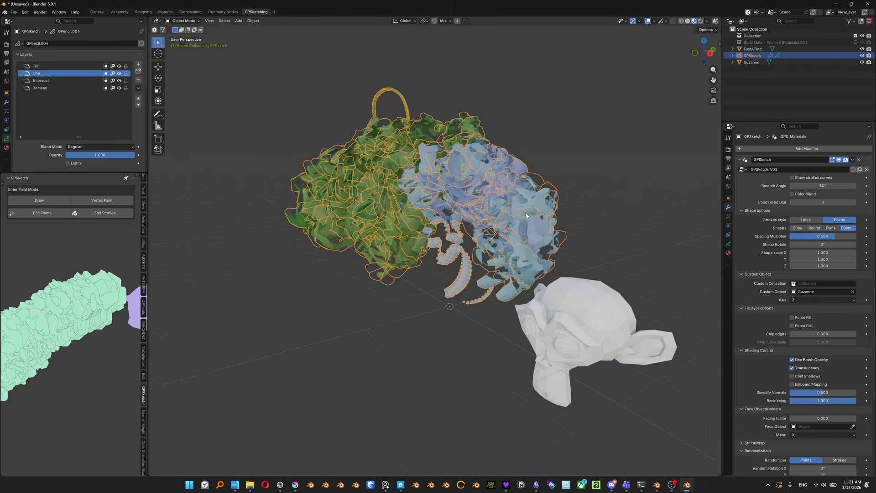
scroll(524, 215, "up", 1)
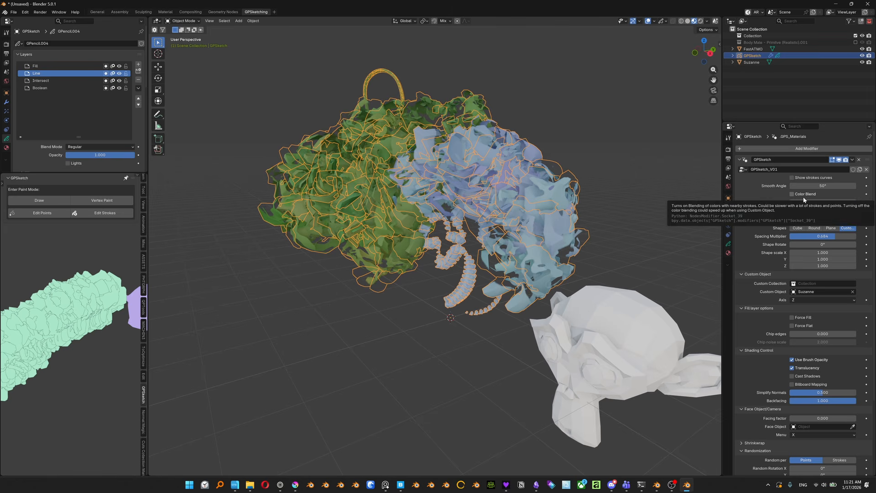
- Raise the Spacing Multiplier to 0.898 and inspect the separated Suzanne copies along the strokes
left_click_drag(834, 238, 848, 238)
left_click(414, 336)
scroll(415, 337, "up", 5)
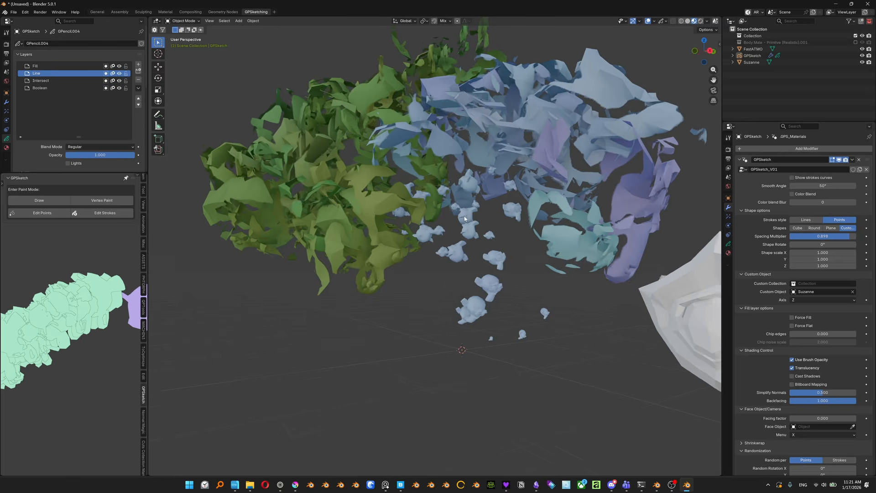
scroll(500, 247, "up", 2)
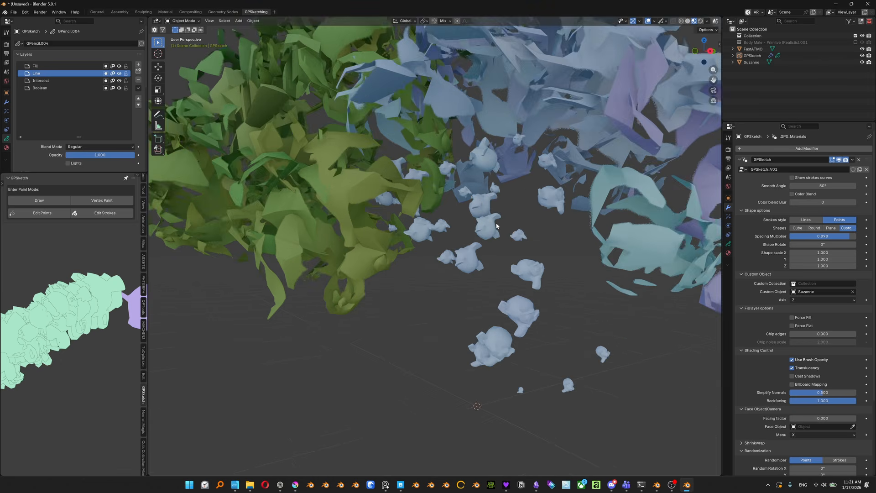
middle_click_drag(501, 246, 531, 267)
scroll(512, 281, "down", 4)
- Return the sketch to Draw Mode and draw a thick curving stroke with the D_Marker Chisel brush at size 0.096 m
left_click(511, 281)
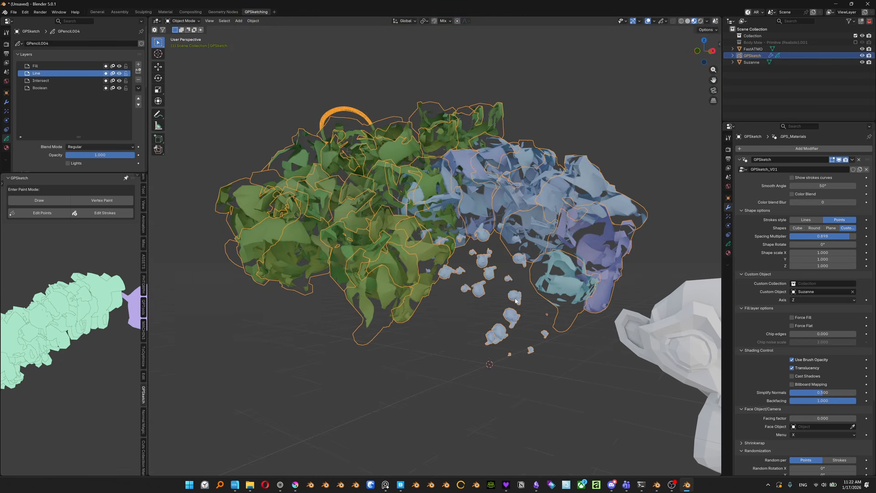
key("ctrl+Tab")
left_click(500, 322)
middle_click_drag(489, 364, 577, 376)
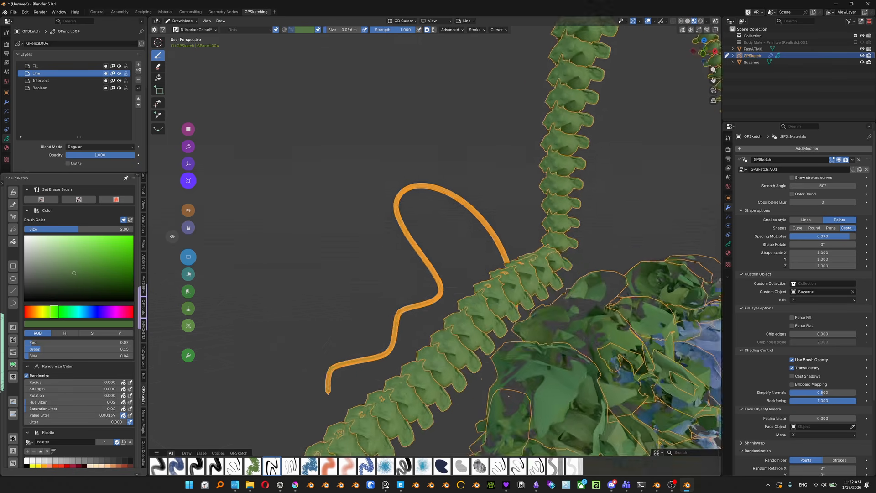
mouse_move(460, 315)
middle_mouse_down()
mouse_move(497, 356)
mouse_move(533, 439)
mouse_move(411, 292)
middle_mouse_up()
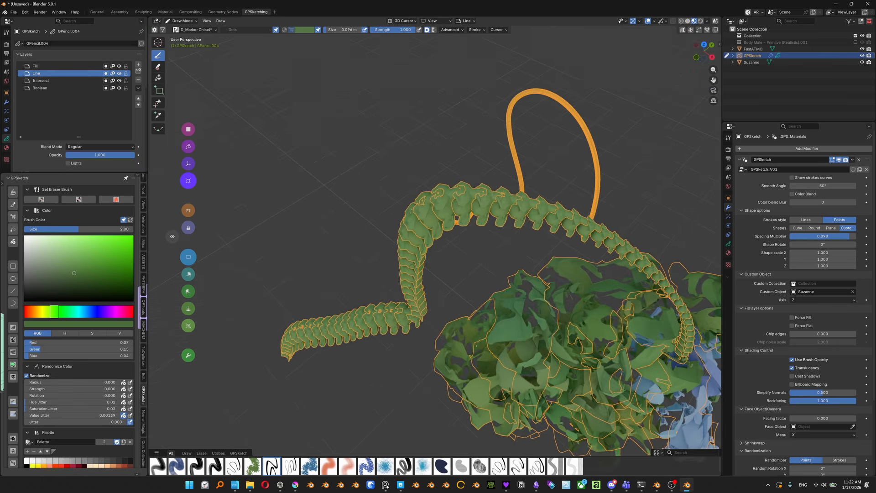
- Switch to Object Mode, deselect everything, and examine the Suzanne copies along the thick stroke from several angles
key("Tab")
left_click(405, 255)
mouse_move(404, 254)
middle_mouse_down()
mouse_move(368, 234)
mouse_move(491, 211)
mouse_move(364, 310)
middle_mouse_up()
key("alt+a")
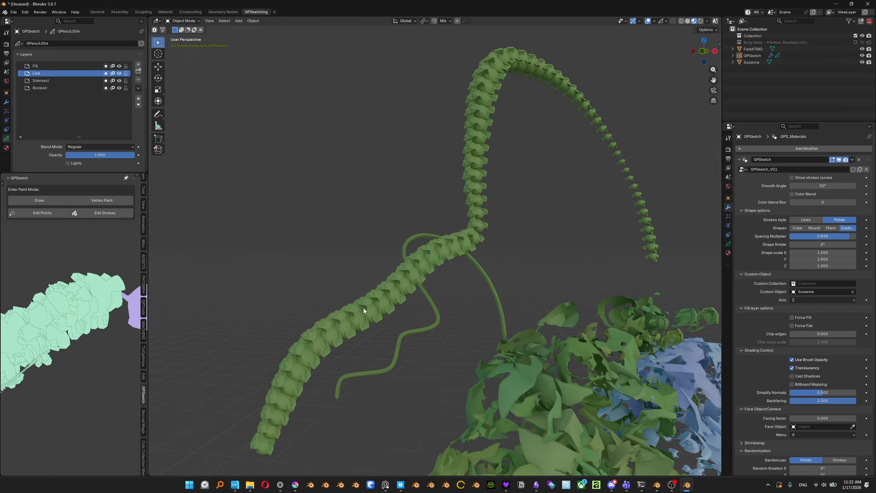
middle_click_drag(512, 127, 544, 182)
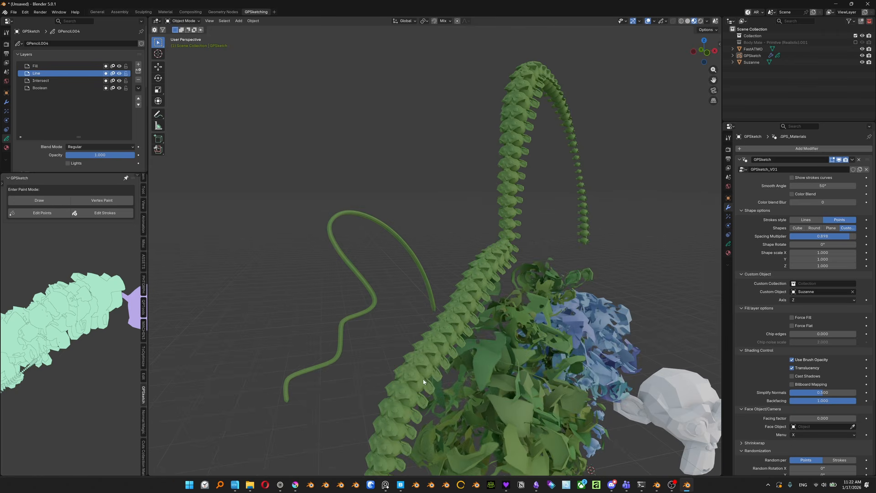
middle_click_drag(524, 121, 573, 352)
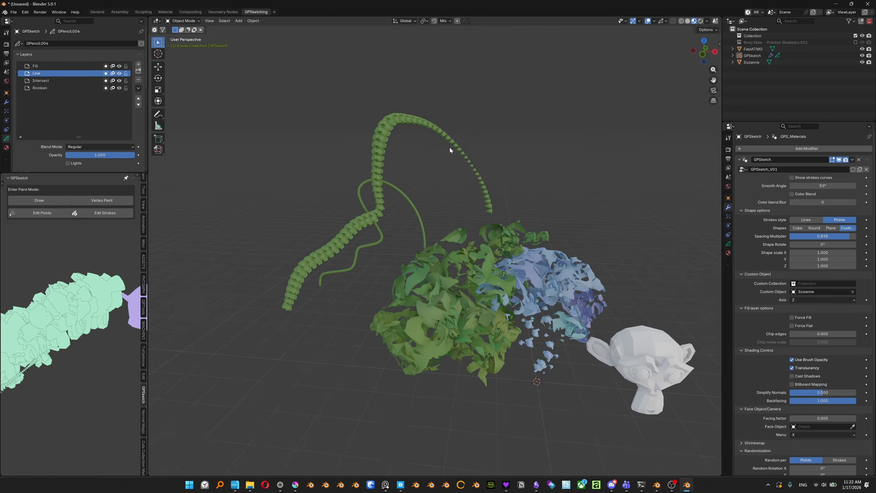
middle_click_drag(450, 147, 441, 230)
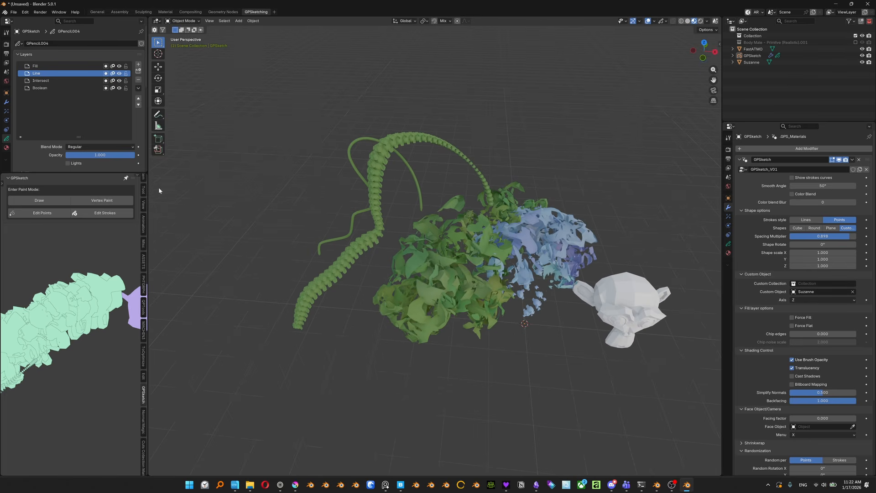
- Put the sketch object back in Draw Mode and delete all of its strokes
middle_click_drag(473, 252, 467, 246, "shift")
left_click(453, 248)
key("ctrl+Tab")
left_click(453, 286)
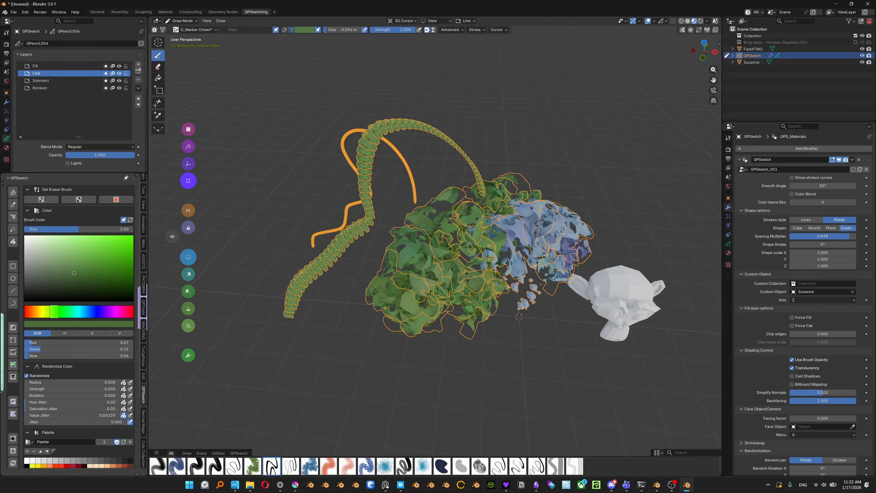
mouse_move(356, 196)
left_mouse_down("ctrl")
mouse_move(526, 267)
mouse_move(433, 235)
left_mouse_up("ctrl")
scroll(782, 270, "down", 3)
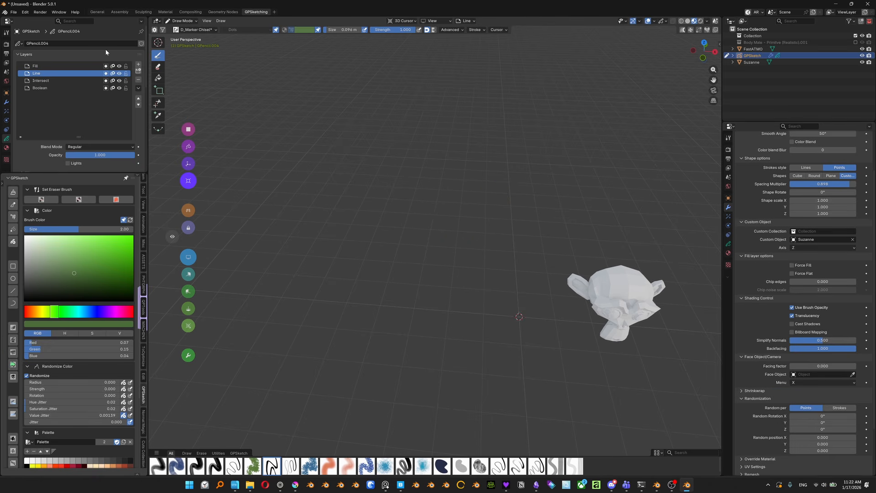
- Try drawing a large freeform filled shape on the Fill layer, and undo it
left_click(48, 65)
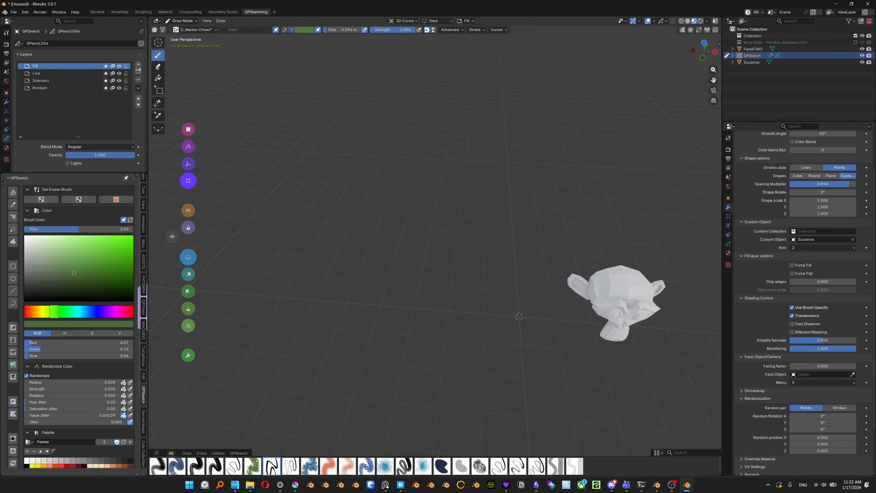
middle_click_drag(444, 247, 482, 201)
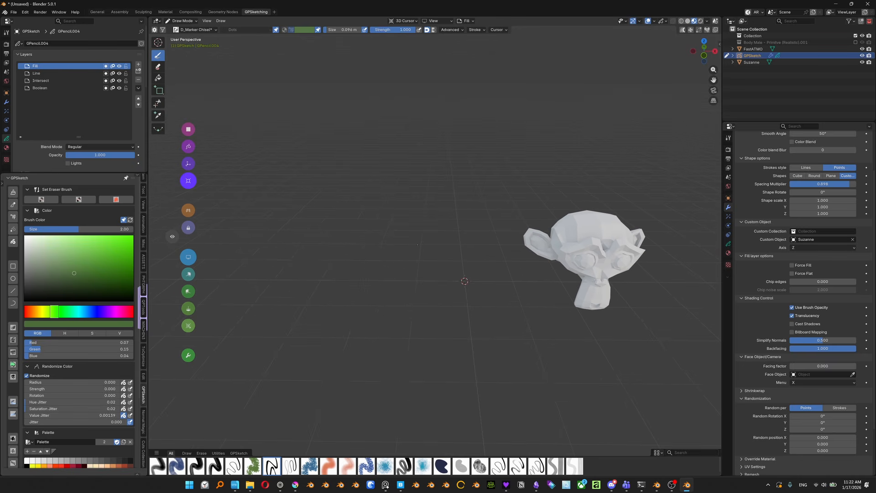
mouse_move(417, 245)
left_mouse_down()
mouse_move(422, 54)
mouse_move(317, 205)
mouse_move(421, 192)
left_mouse_up()
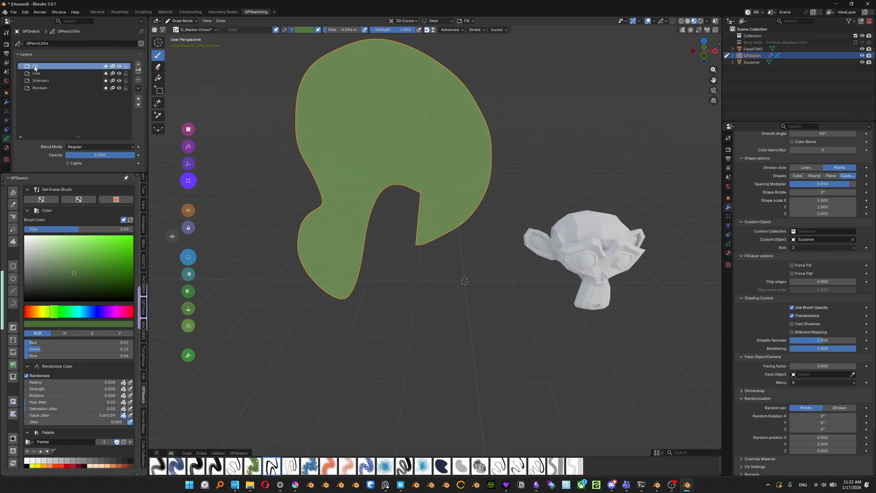
mouse_move(449, 195)
middle_mouse_down("shift")
mouse_move(463, 204)
mouse_move(442, 203)
middle_mouse_up("shift")
key("ctrl+z")
key("ctrl+z")
- Set the stroke shape to Plane and draw a large open loop with a trailing tail on the Line layer
key("KP_Decimal")
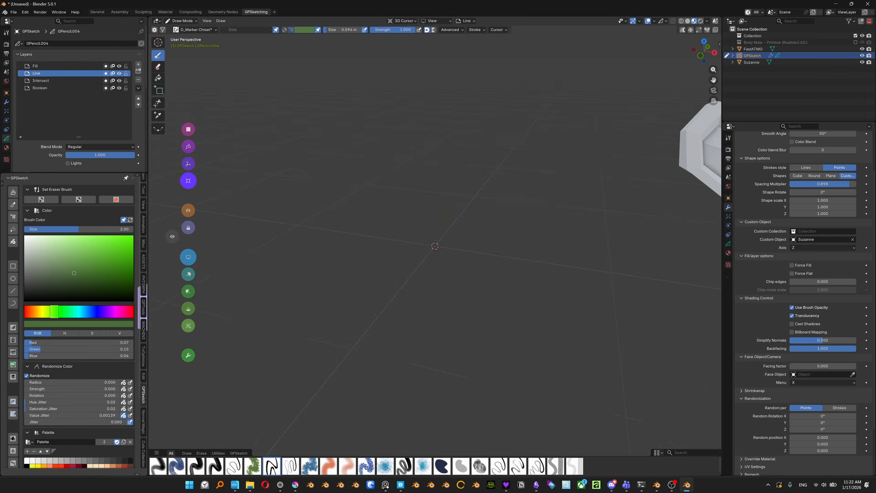
left_click(831, 176)
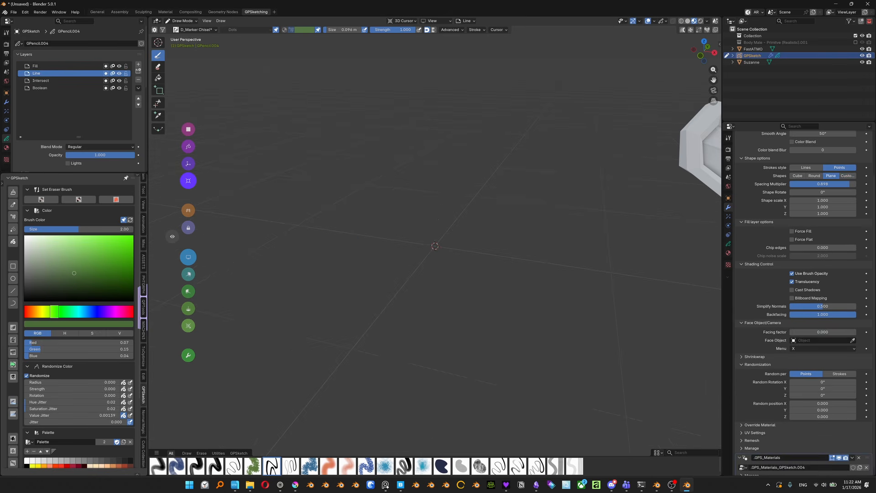
scroll(434, 245, "down", 5)
mouse_move(398, 209)
left_mouse_down()
mouse_move(300, 128)
mouse_move(373, 281)
left_mouse_up()
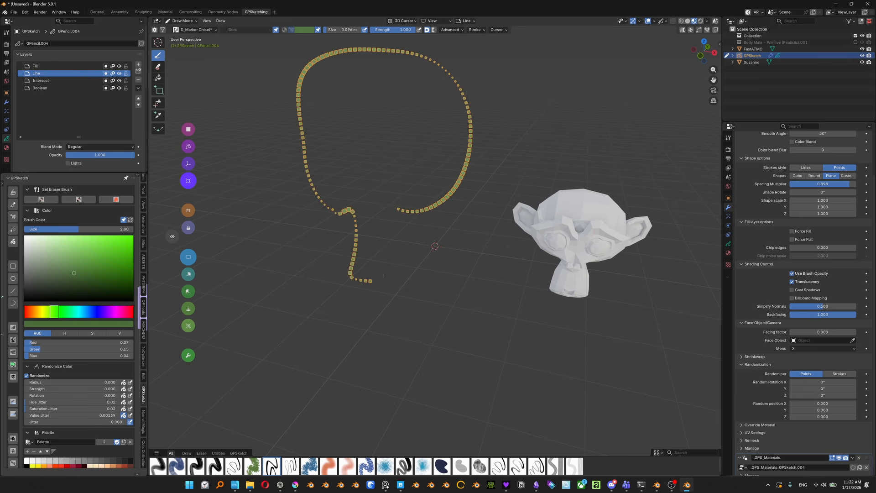
- Make the Fill layer active, make a short stroke on it, and undo the strokes drawn so far to empty the sketch
left_click(68, 67)
mouse_move(371, 238)
left_mouse_down()
mouse_move(372, 74)
mouse_move(370, 236)
left_mouse_up()
mouse_move(424, 251)
middle_mouse_down()
mouse_move(384, 239)
mouse_move(439, 256)
middle_mouse_up()
key("ctrl+z")
key("ctrl+z")
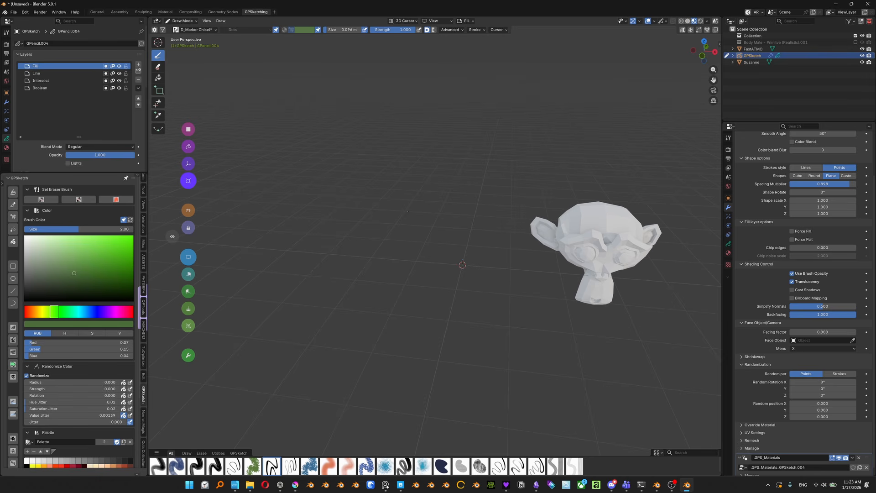
- Increase the brush size to about 0.62 m and draw a large filled dome shape on the Fill layer
key("f")
left_click(426, 210)
left_click_drag(325, 207, 460, 242)
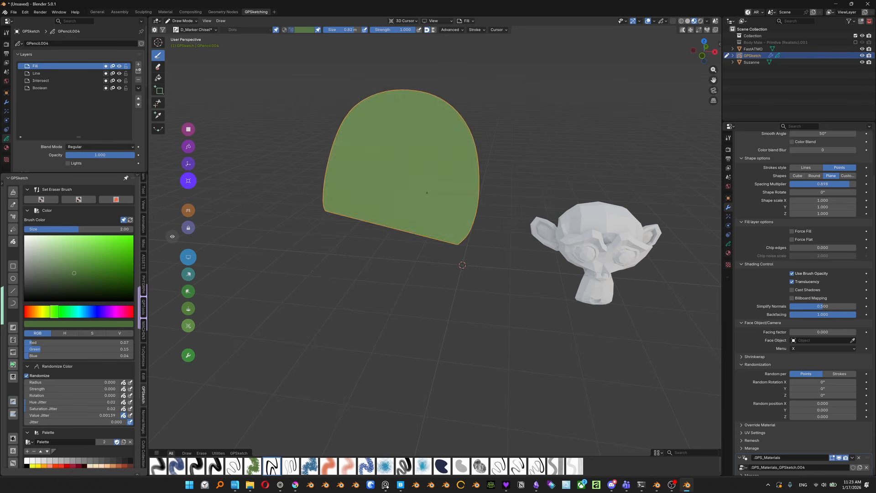
mouse_move(443, 200)
middle_mouse_down()
mouse_move(365, 194)
mouse_move(427, 187)
mouse_move(379, 192)
mouse_move(388, 174)
mouse_move(420, 214)
middle_mouse_up()
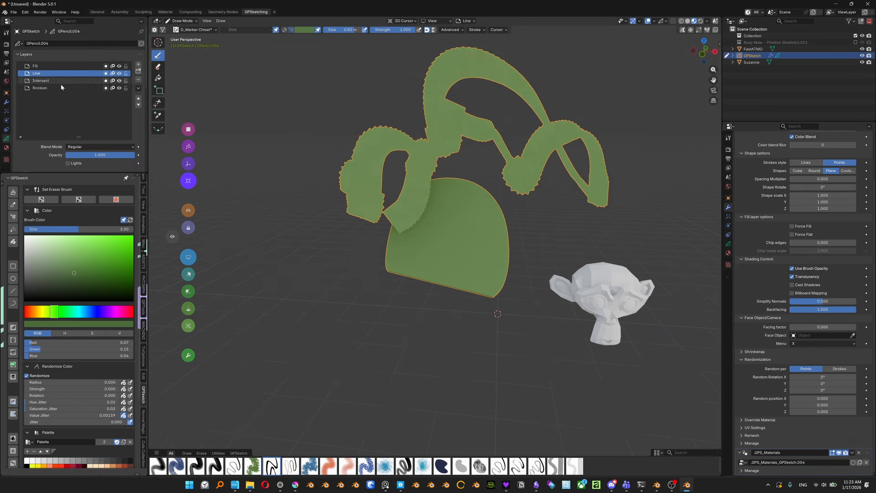
- Try the Boolean and Intersect layers on the dome and ribbon strokes, and examine their effect from several angles
left_click(55, 88)
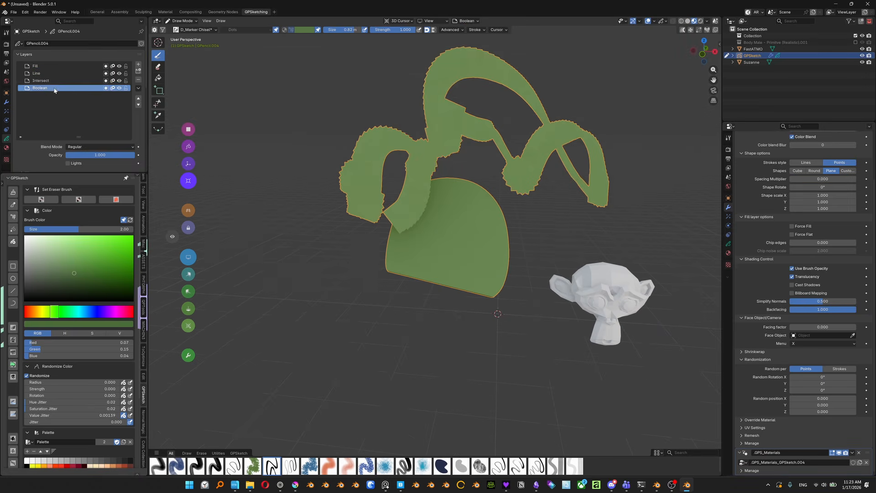
mouse_move(483, 244)
middle_mouse_down()
mouse_move(453, 259)
mouse_move(494, 271)
mouse_move(474, 279)
mouse_move(462, 244)
mouse_move(468, 250)
mouse_move(470, 241)
mouse_move(449, 257)
mouse_move(449, 244)
mouse_move(390, 243)
middle_mouse_up()
left_click(73, 81)
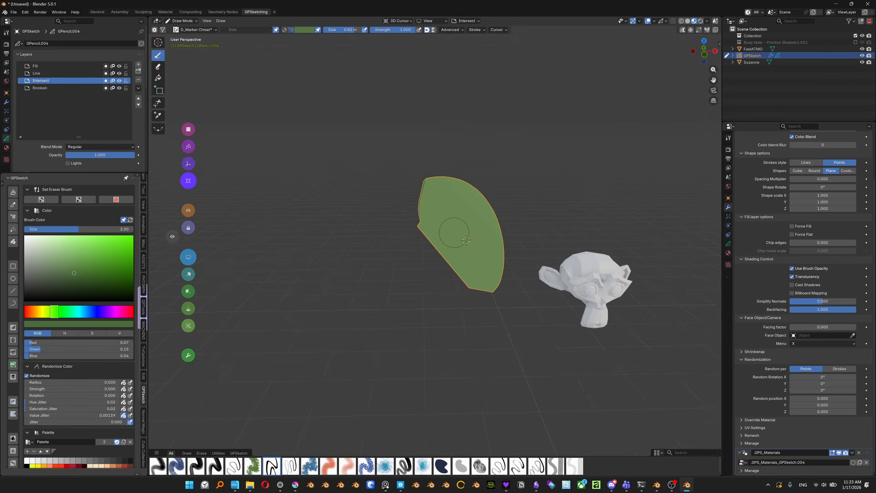
left_click(32, 88)
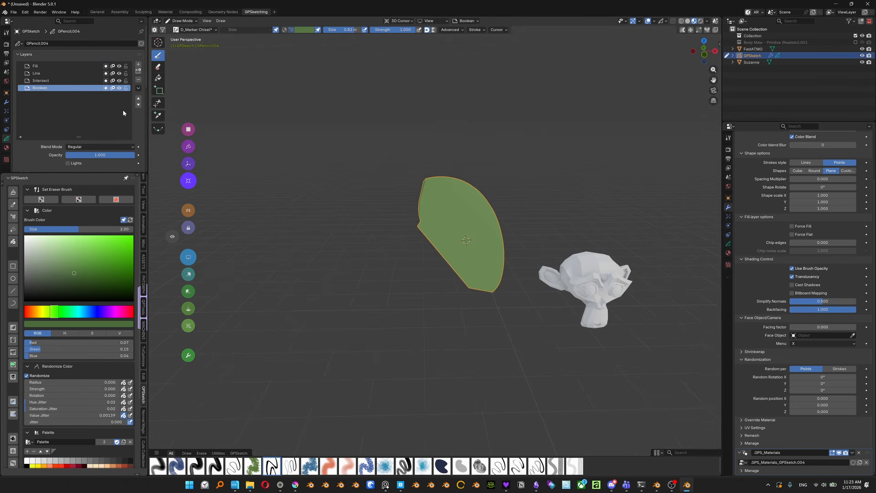
middle_click_drag(470, 179, 367, 212)
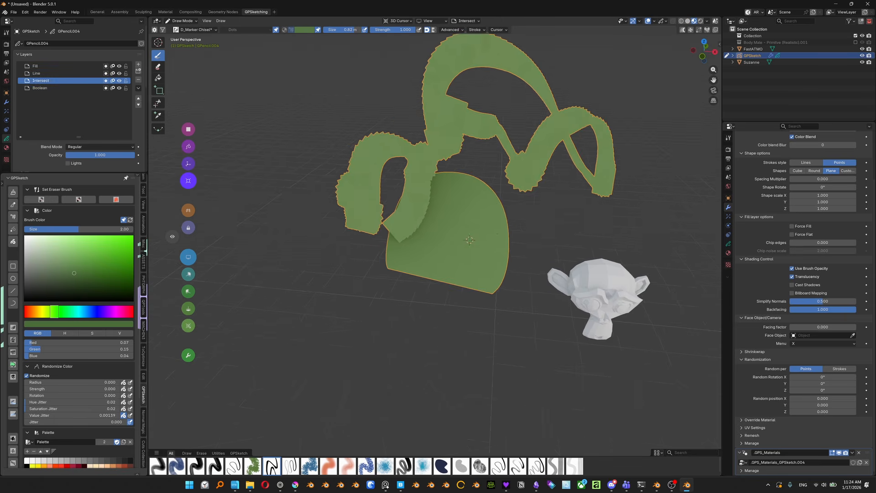
middle_click_drag(493, 235, 440, 258)
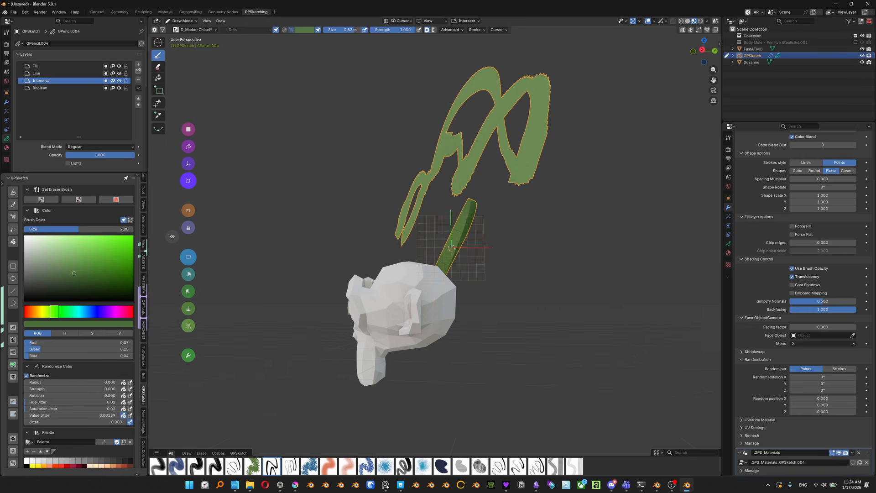
- Return to the Fill layer and draw more thick filled panels around the dome at different view angles
left_click(51, 67)
middle_click_drag(452, 164, 474, 187)
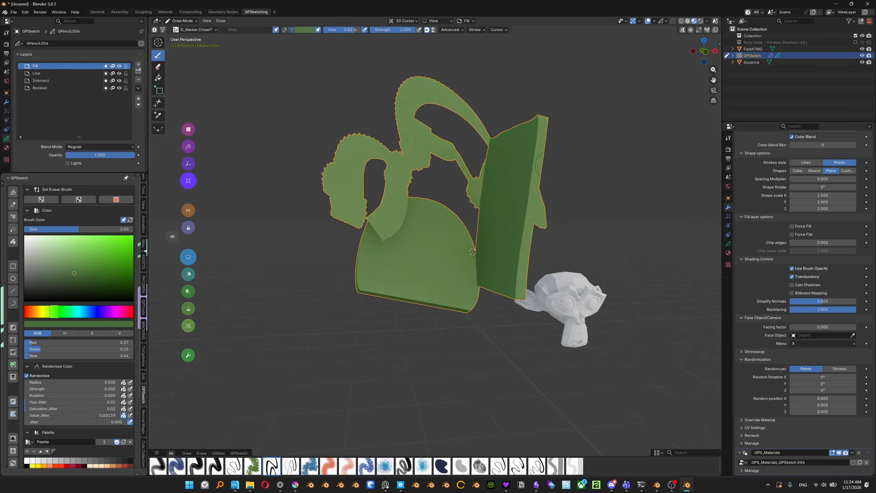
middle_click_drag(538, 159, 526, 155)
scroll(435, 153, "down", 1)
middle_click_drag(435, 159, 416, 194)
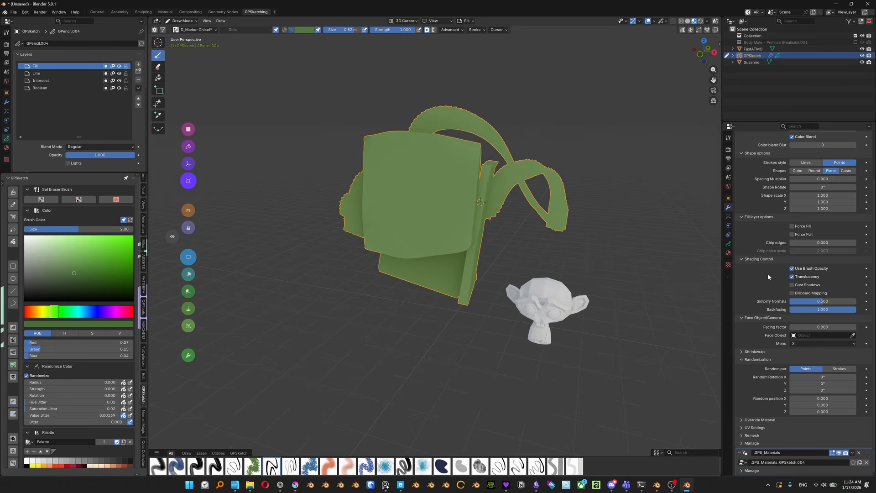
- Show the viewport in rendered shading and enable Cast Shadows for the sketch
mouse_move(697, 70)
middle_mouse_down()
mouse_move(679, 78)
mouse_move(692, 93)
middle_mouse_up()
left_click(700, 21)
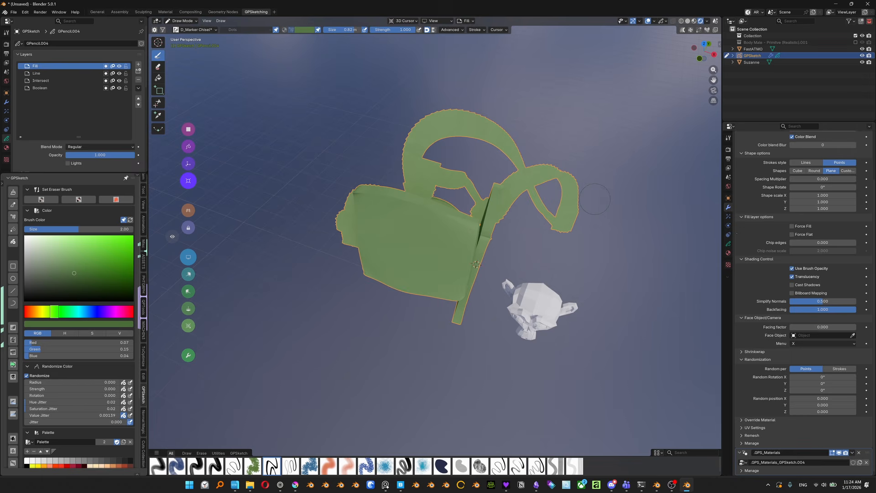
left_click(791, 285)
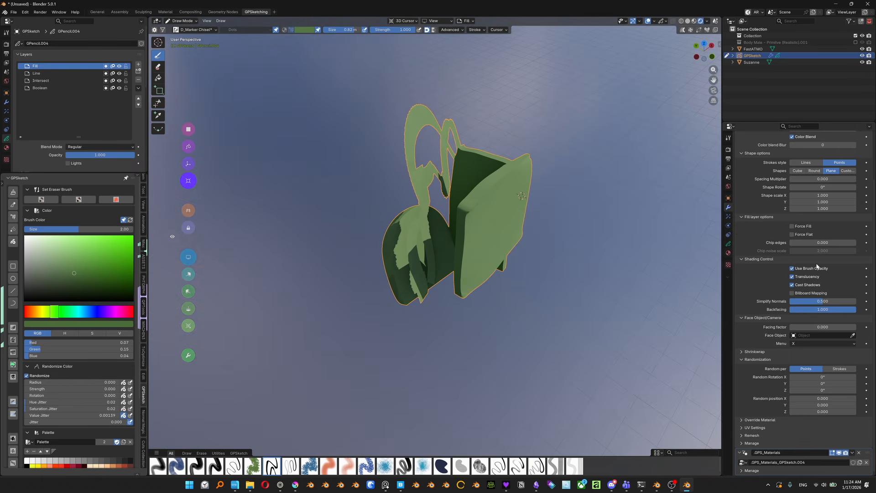
- Try turning off Translucency, examine the shaded panels and ribbons from several angles, and turn it back on
left_click(792, 277)
scroll(520, 237, "up", 3)
middle_click_drag(520, 237, 607, 134)
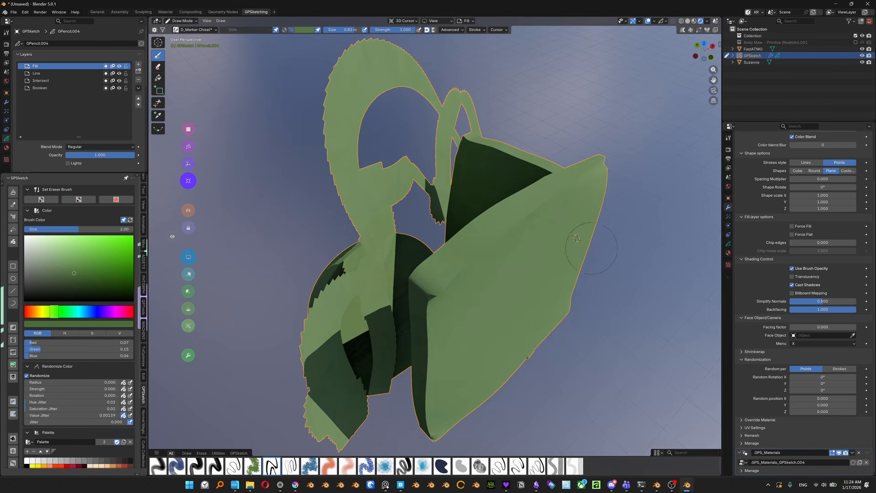
middle_click_drag(591, 248, 636, 227)
mouse_move(572, 196)
middle_mouse_down()
mouse_move(562, 184)
mouse_move(545, 187)
mouse_move(569, 139)
middle_mouse_up()
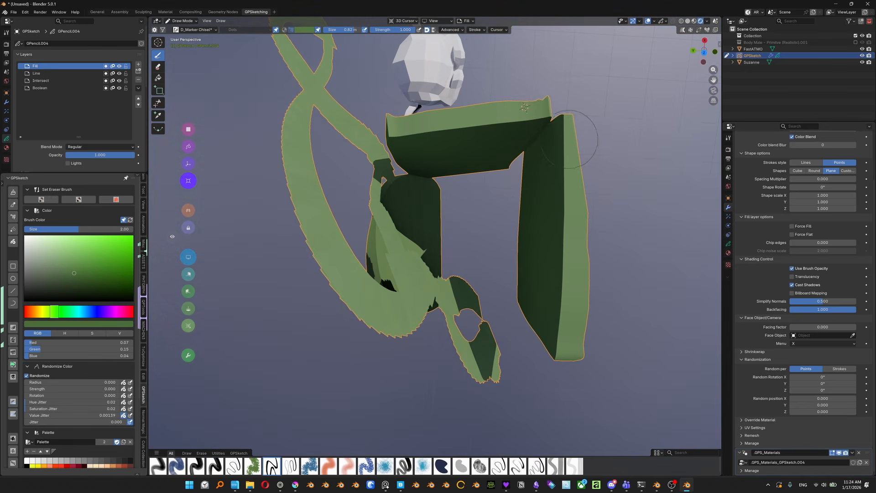
middle_click_drag(524, 107, 439, 162)
left_click(792, 276)
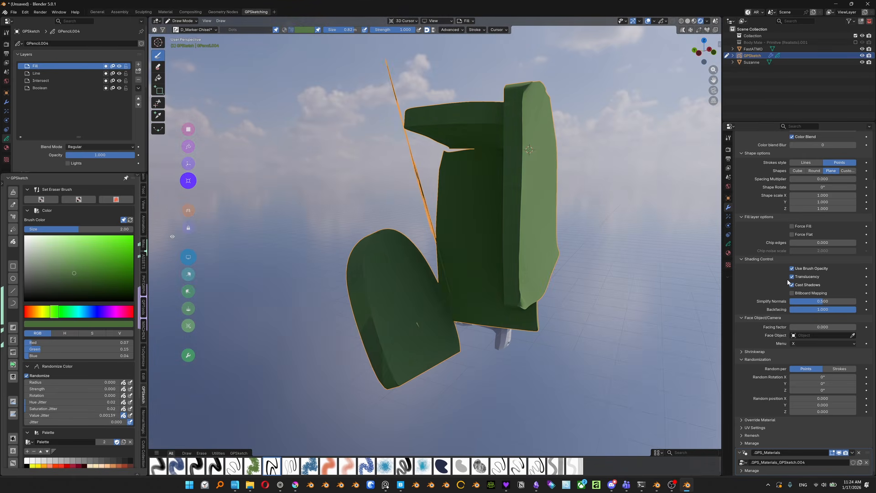
- Switch to Object Mode and add another GPSketch object to the scene
key("ctrl+Tab")
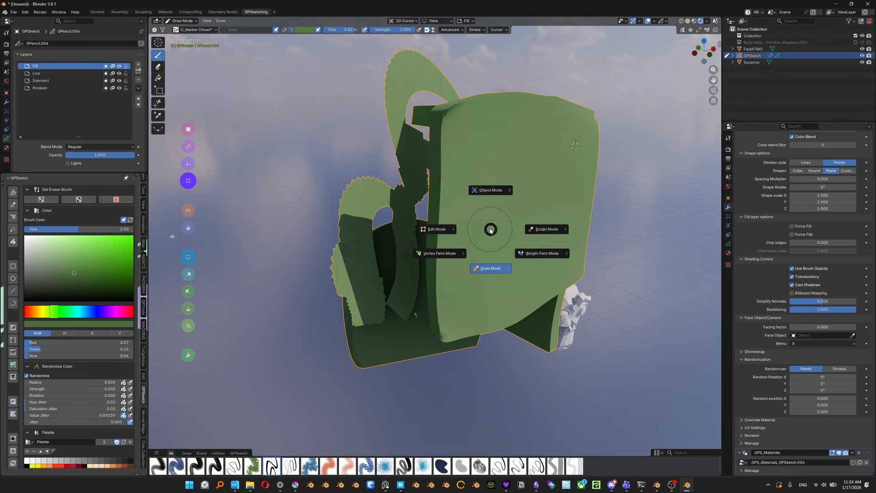
key("Escape")
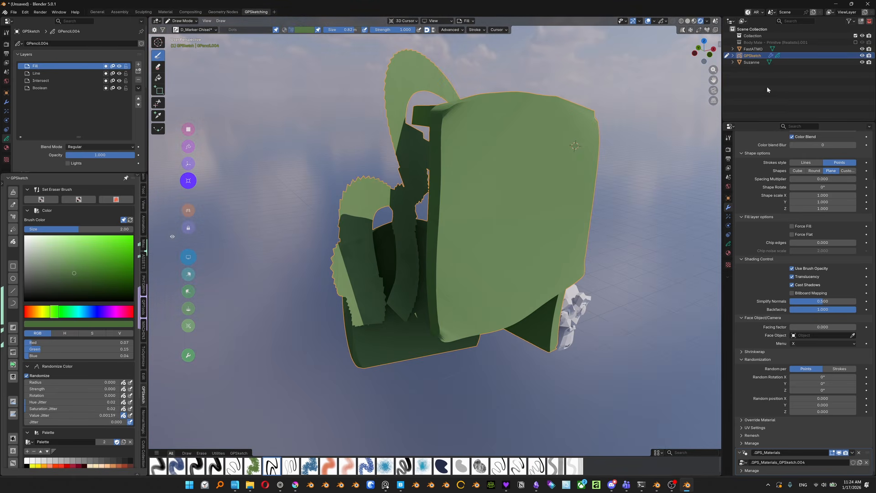
key("ctrl+Tab")
left_click(476, 248)
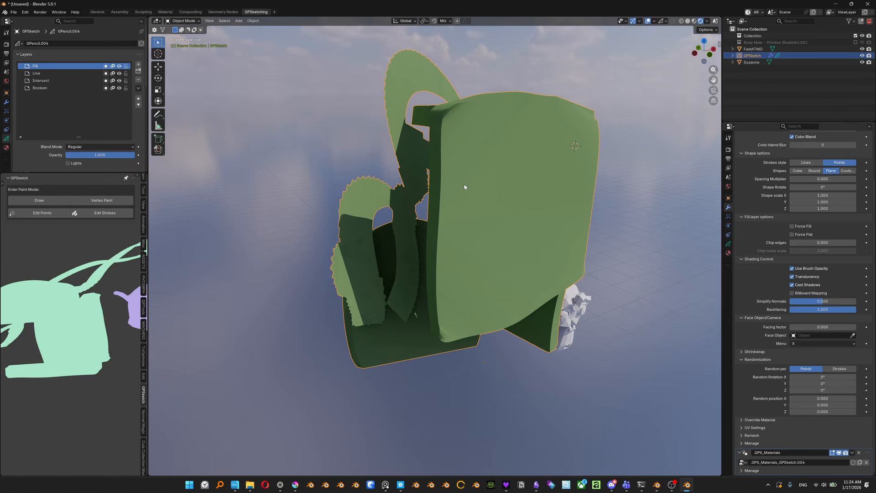
key("shift+q")
left_click(524, 214)
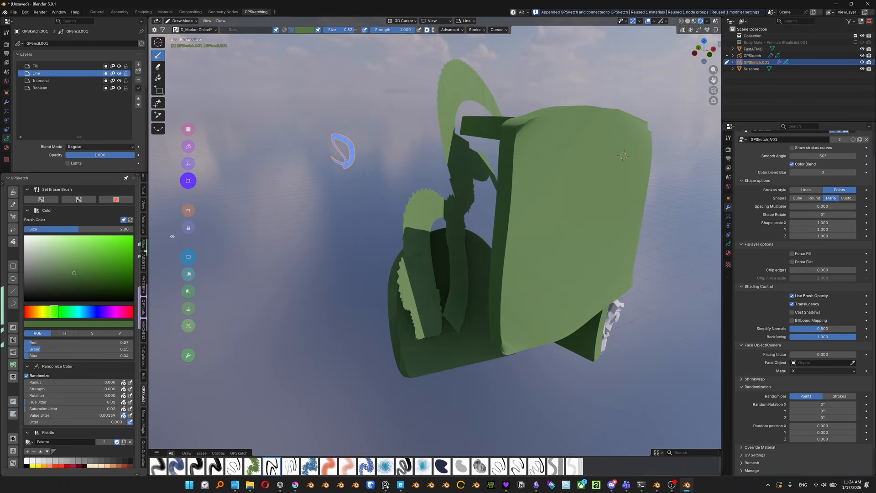
middle_click_drag(408, 288, 455, 306)
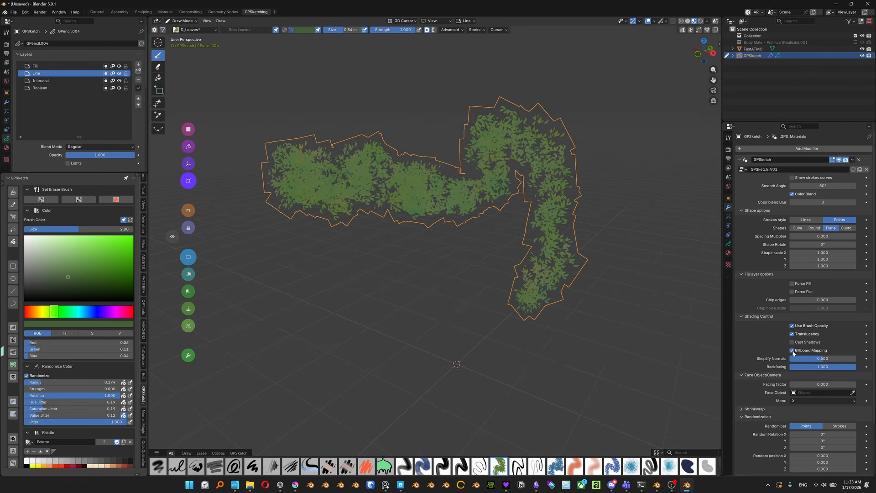
- Try the Cube shape on the leaf stroke, set it to Round, and compare the billboard-mapped leaves from several angles
middle_click_drag(705, 288, 649, 279)
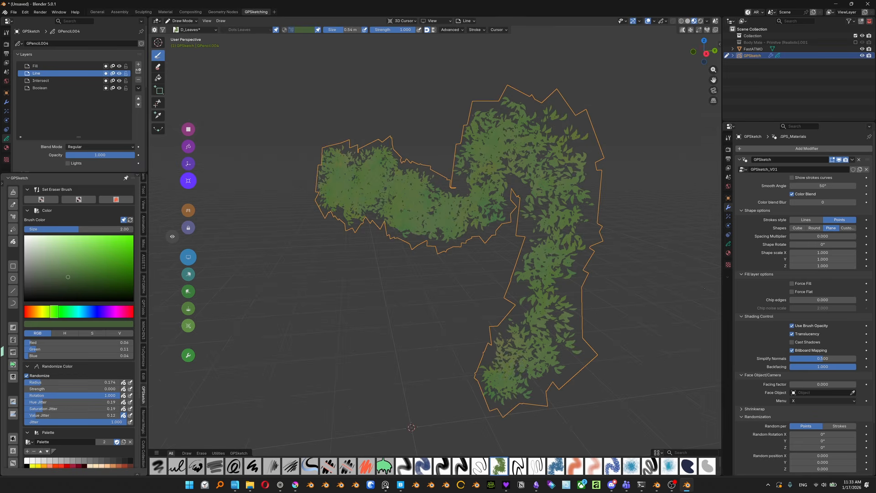
middle_click_drag(510, 201, 696, 279)
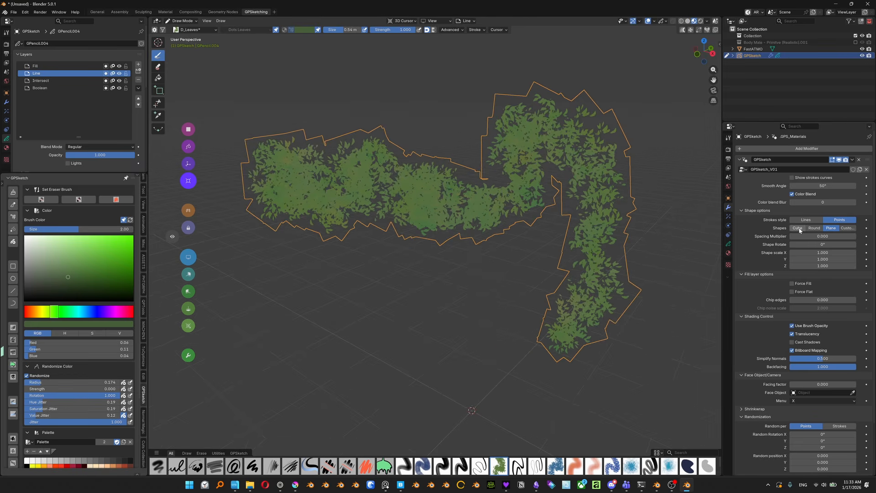
left_click(798, 228)
mouse_move(657, 260)
middle_mouse_down()
mouse_move(543, 267)
mouse_move(506, 232)
mouse_move(714, 252)
middle_mouse_up()
left_click(815, 228)
mouse_move(652, 221)
middle_mouse_down()
mouse_move(542, 210)
mouse_move(516, 223)
mouse_move(580, 236)
middle_mouse_up()
middle_click_drag(513, 186, 568, 192)
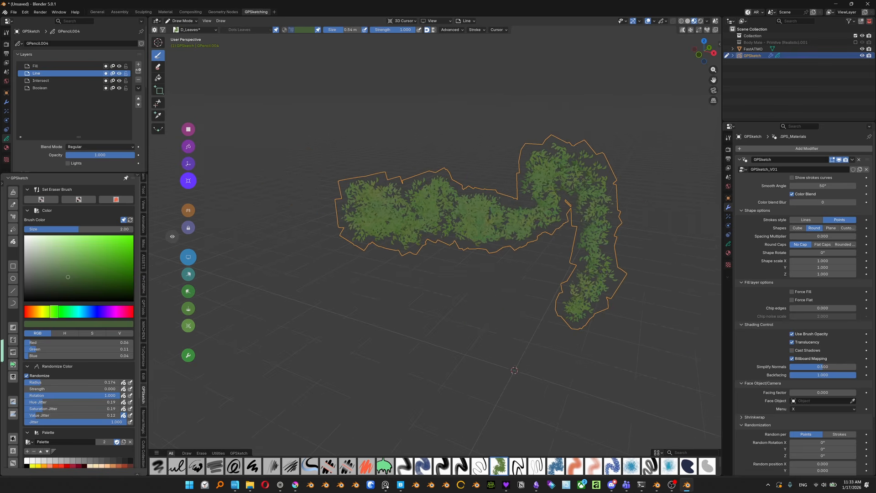
- Turn off Billboard Mapping for the leaf stroke, inspect the Round result, and set the shape to Cube
left_click(792, 360)
middle_click_drag(666, 306, 611, 301)
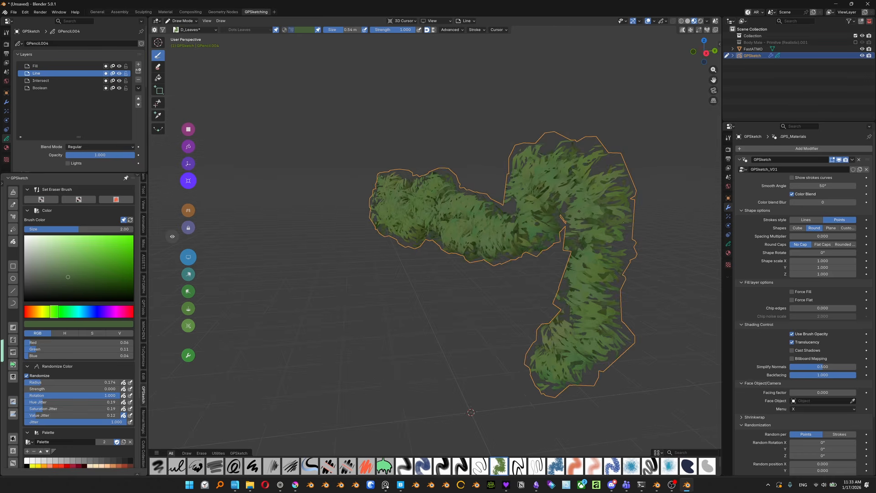
middle_click_drag(561, 217, 573, 211)
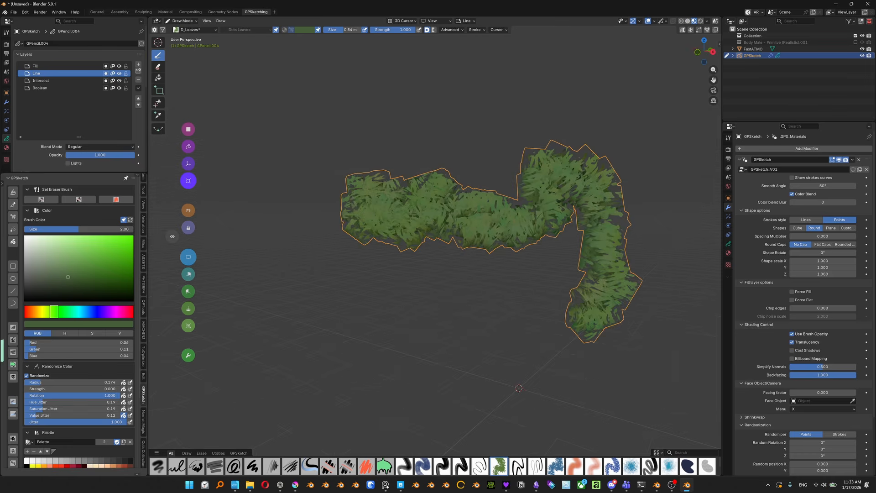
left_click(796, 228)
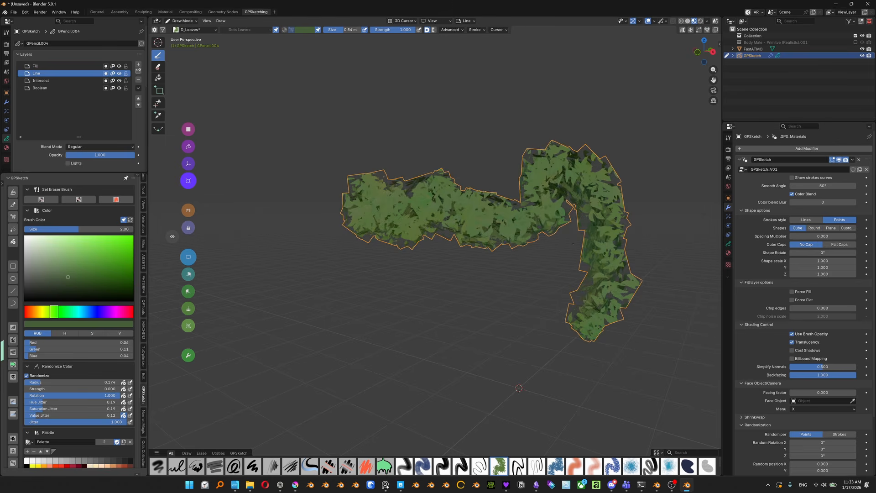
middle_click_drag(573, 244, 563, 244)
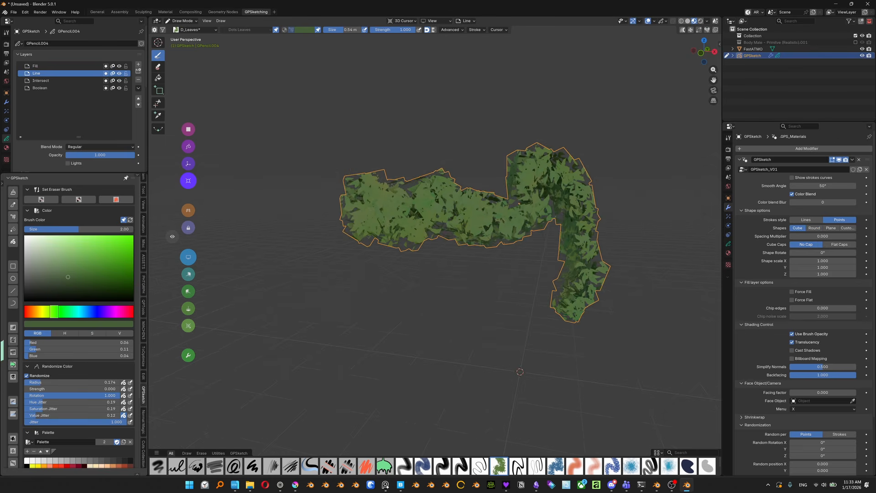
- Try a random rotation of 64.7° on the X, Y and Z axes, and reset it to 0°
scroll(775, 374, "down", 4)
left_click_drag(805, 375, 859, 390)
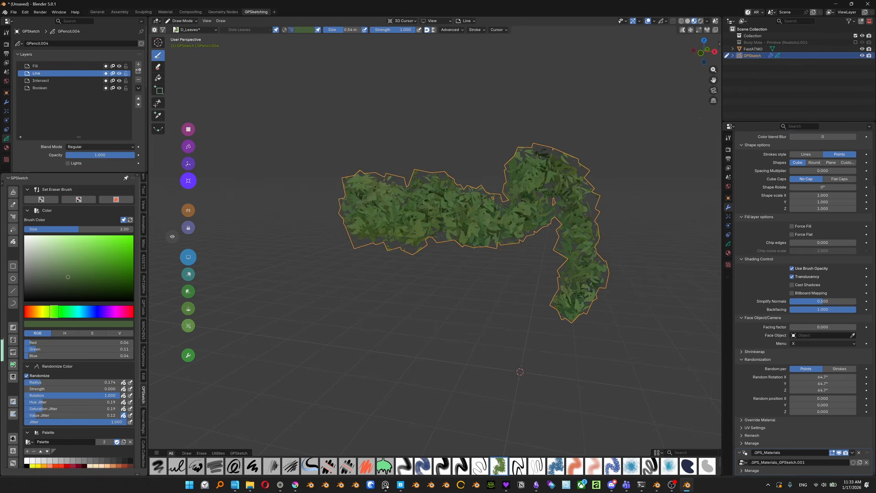
key("BackSpace")
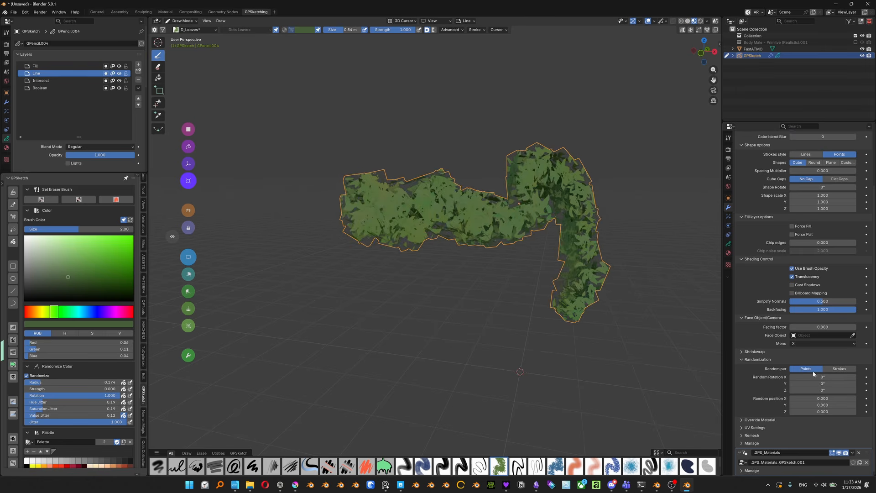
- Turn on Billboard Mapping and draw overlapping leaf strokes from several angles to build a large foliage mass
left_click(792, 293)
mouse_move(501, 253)
middle_mouse_down()
mouse_move(496, 208)
mouse_move(478, 219)
mouse_move(477, 178)
middle_mouse_up()
left_click_drag(526, 112, 512, 153)
middle_click_drag(512, 153, 481, 146)
mouse_move(518, 183)
left_mouse_down()
mouse_move(482, 109)
mouse_move(471, 110)
left_mouse_up()
middle_click_drag(498, 174, 536, 179)
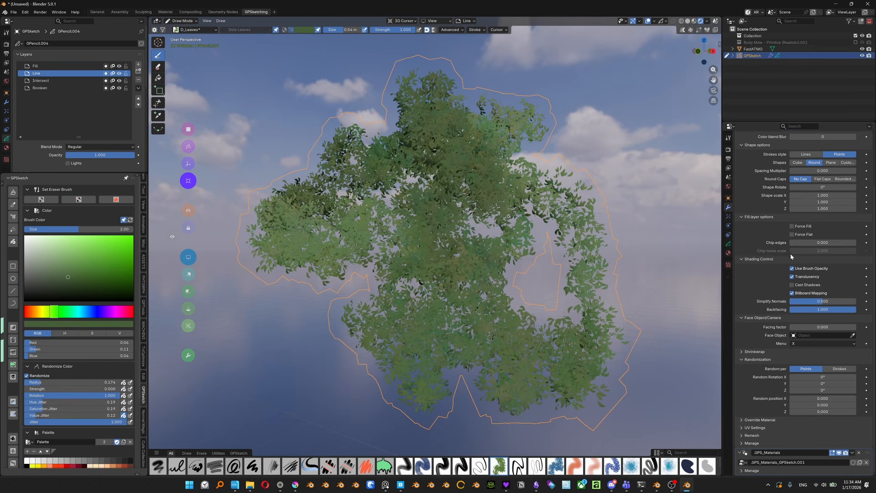
- Try Cast Shadows on the foliage, view it from another angle, and turn the option off again
left_click(792, 284)
middle_click_drag(593, 256, 570, 263)
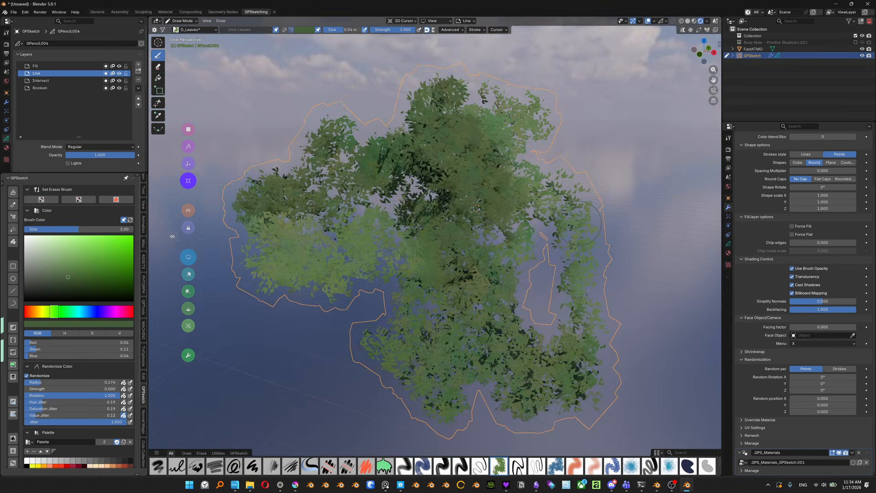
left_click(793, 284)
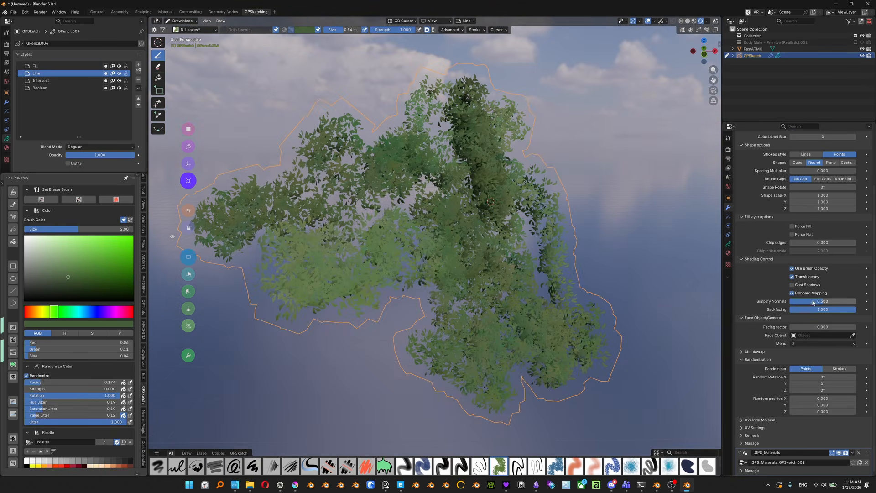
- Try raising Simplify Normals on the foliage, and undo the change
mouse_move(820, 300)
left_mouse_down()
mouse_move(791, 301)
mouse_move(856, 301)
left_mouse_up()
key("ctrl+z")
key("ctrl+z")
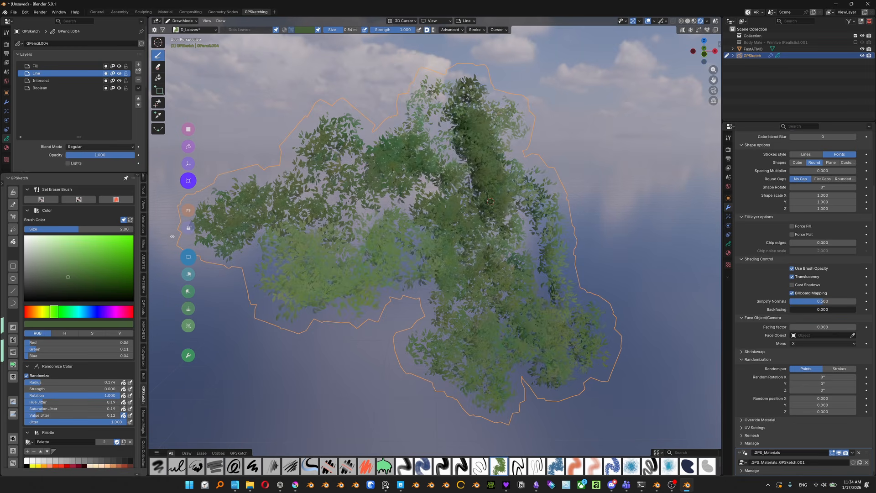
- Turn off Billboard Mapping on the foliage and compare Backfacing at 0 with Backfacing at 1, leaving it at 1
mouse_move(791, 309)
left_mouse_down()
mouse_move(855, 309)
mouse_move(791, 310)
left_mouse_up()
left_click(792, 293)
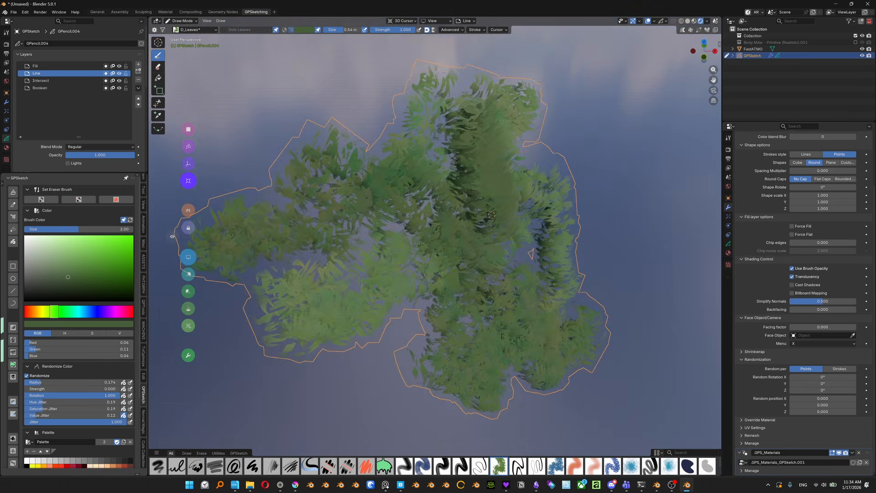
left_click_drag(791, 309, 856, 309)
middle_click_drag(414, 245, 412, 251)
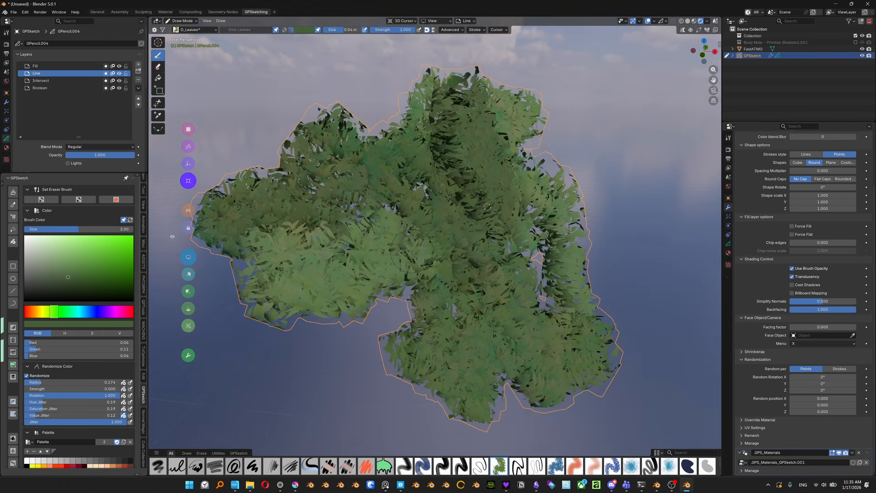
- Return to Object Mode and add a Photographer Camera to the scene
key("ctrl+Tab")
left_click(408, 211)
scroll(441, 253, "down", 2)
key("shift+a")
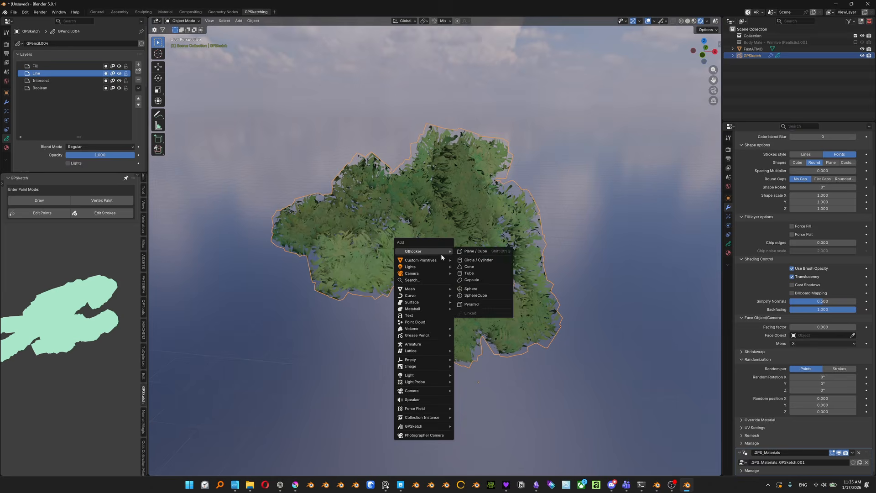
left_click(420, 435)
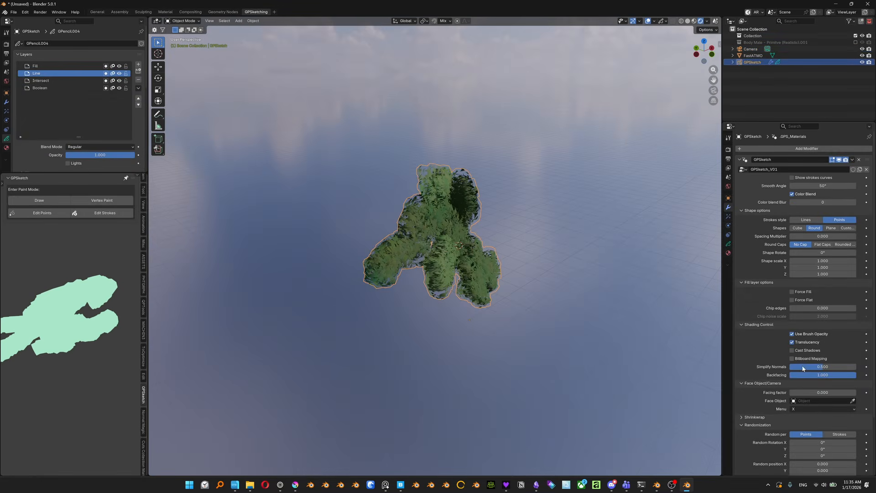
- Set the foliage's Face Object to Camera with a Facing factor of 1, and fly around it in camera view
middle_click_drag(589, 310, 473, 262)
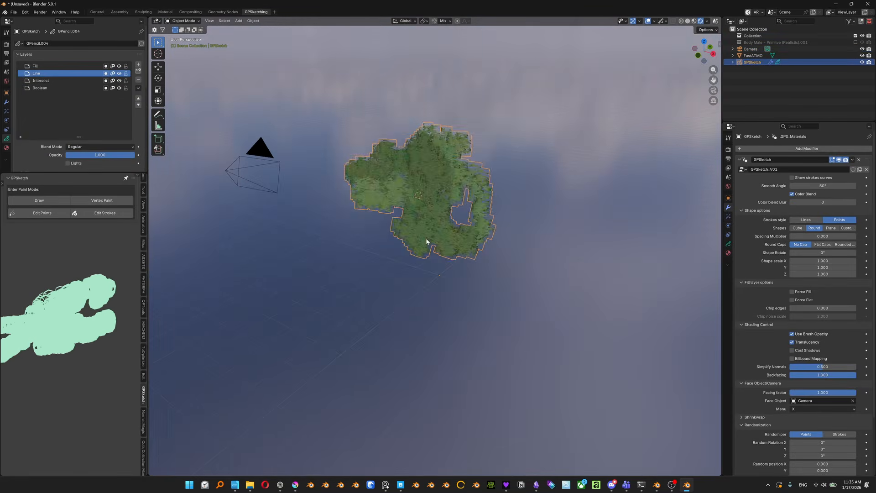
scroll(481, 288, "up", 2)
middle_click_drag(481, 289, 482, 289)
key("KP_0")
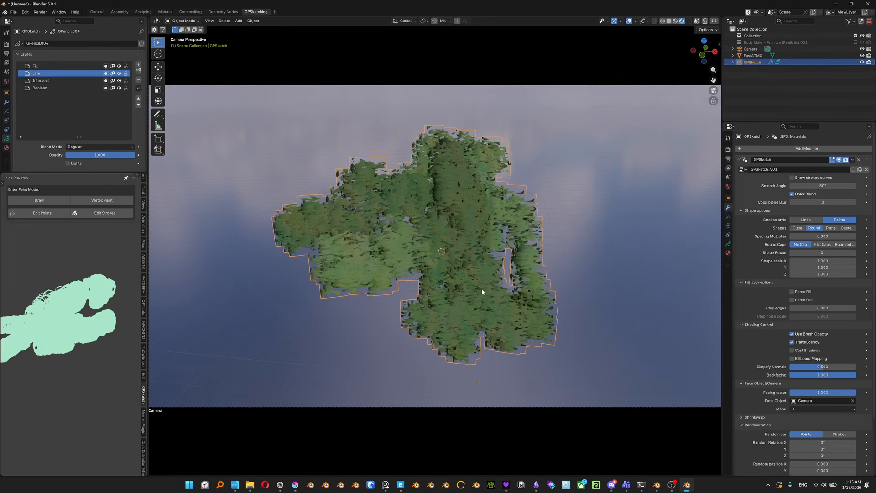
key("shift+grave")
key("d")
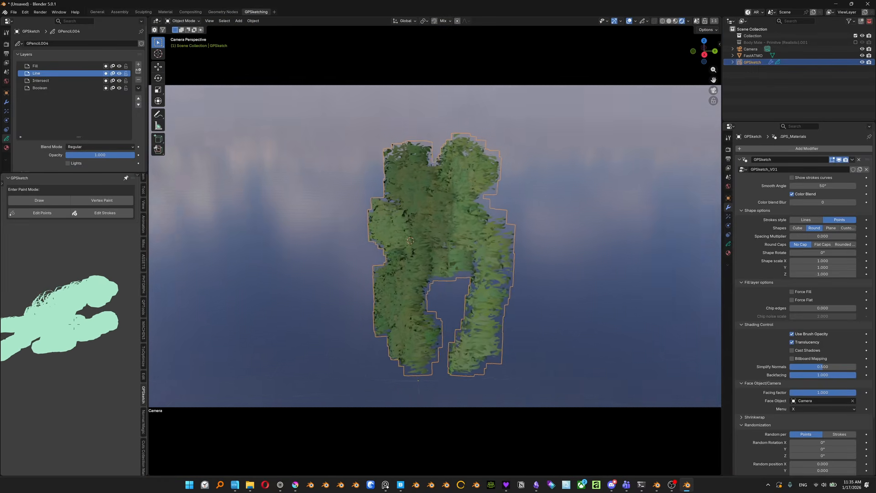
key("a")
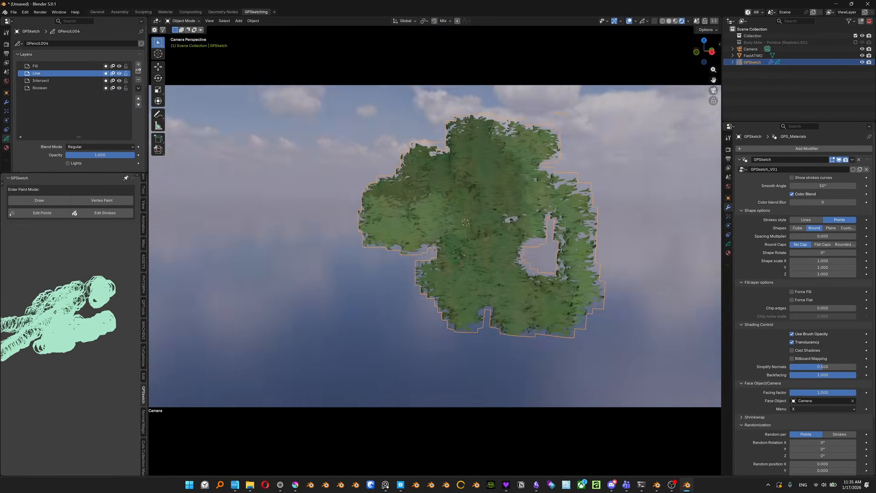
- Change the foliage's point shape to Plane and walk the camera around it to examine how the leaves face the view
left_click(831, 228)
key("a")
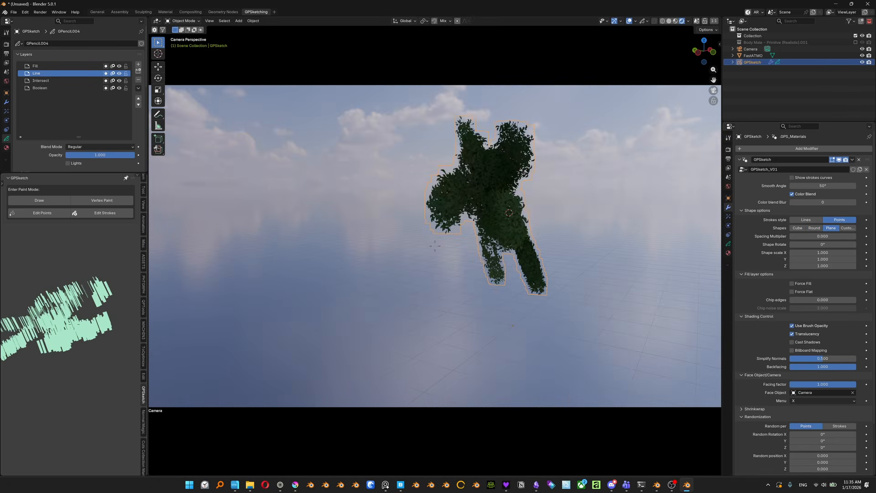
key("d")
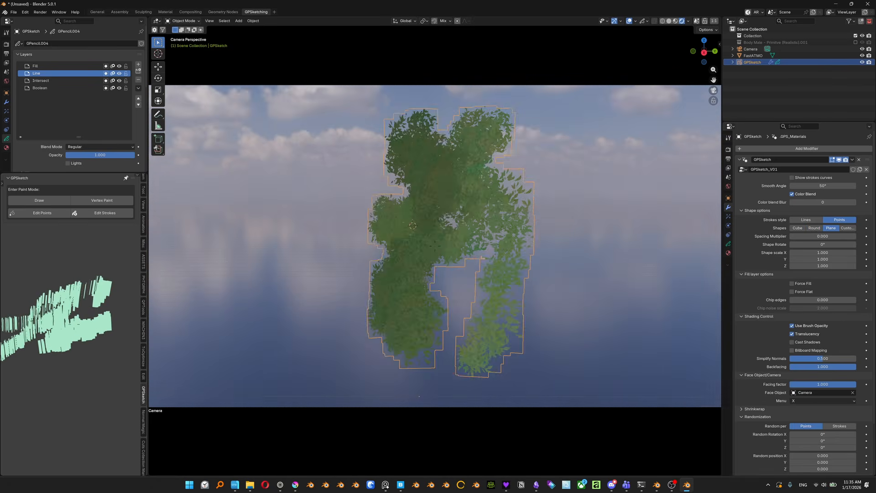
key("d")
key("a")
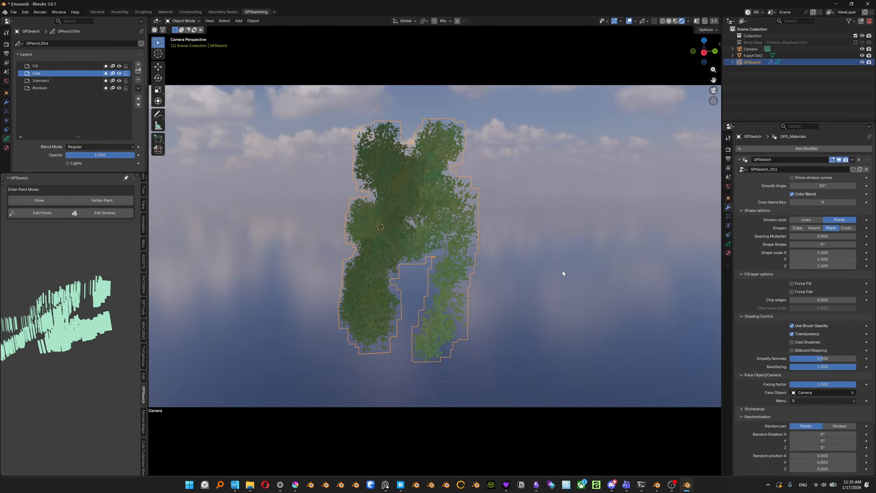
key("shift+grave")
key("a")
key("e")
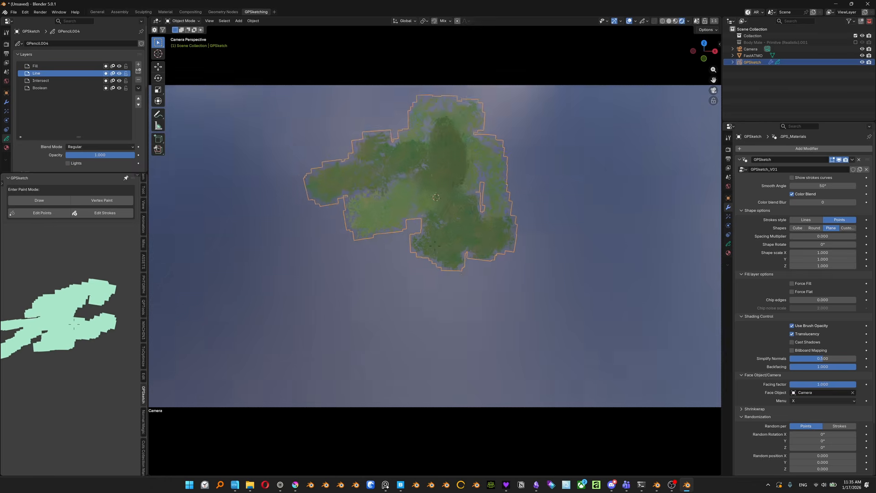
key("q")
left_click(528, 267)
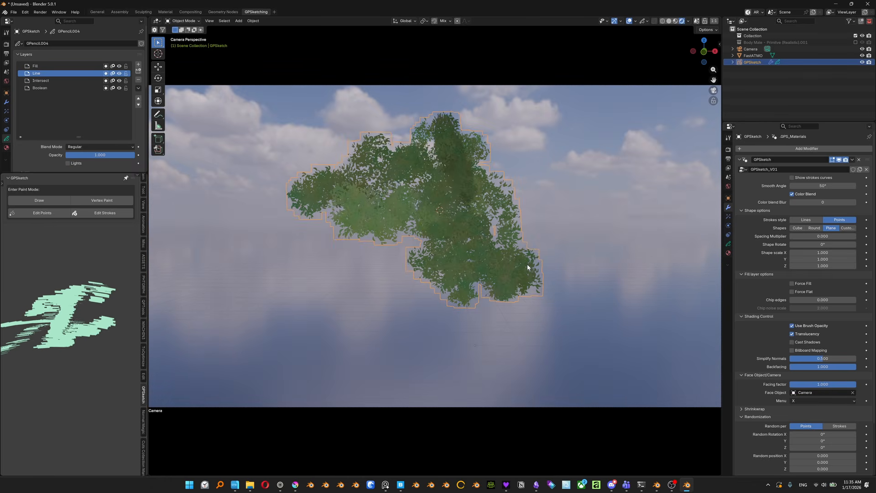
- Reset the foliage's Facing factor to 0, clear its Face Object and expand the Shrinkwrap settings
left_click(820, 398)
left_click(798, 415)
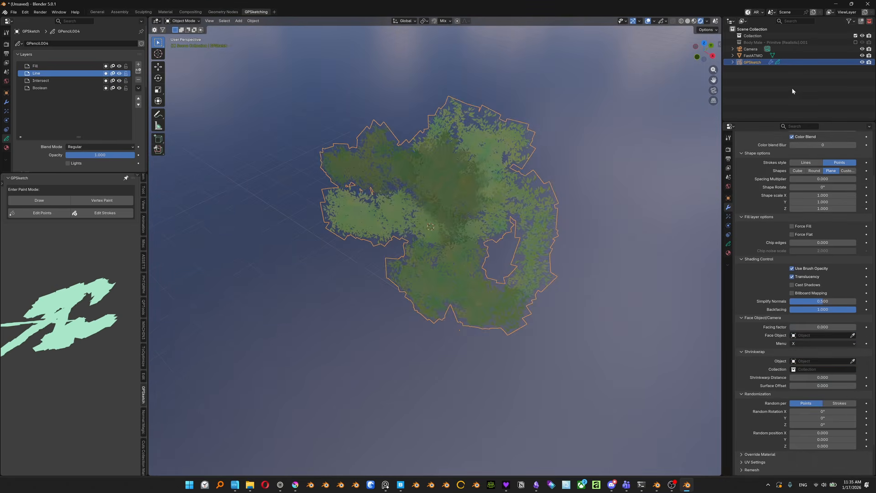
- Hide the viewport overlays and add a Monkey mesh beside the foliage
key("ctrl+Tab")
key("ctrl+Tab")
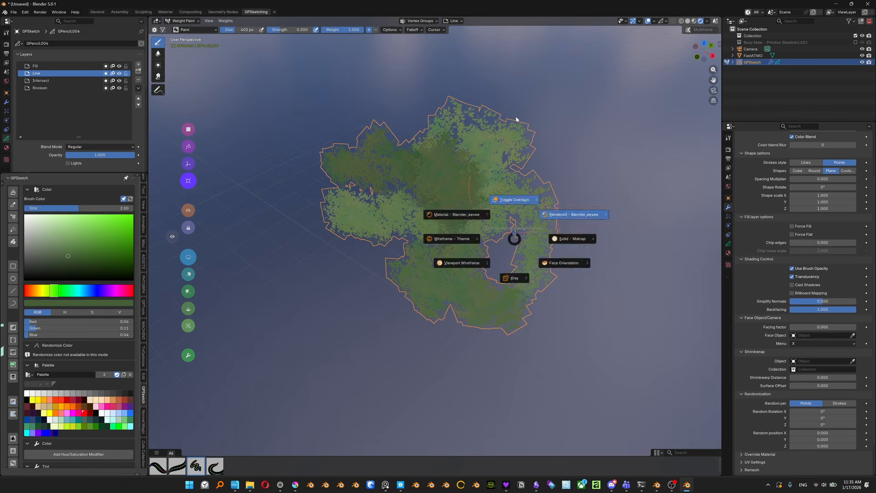
key("shift+a")
mouse_move(523, 60)
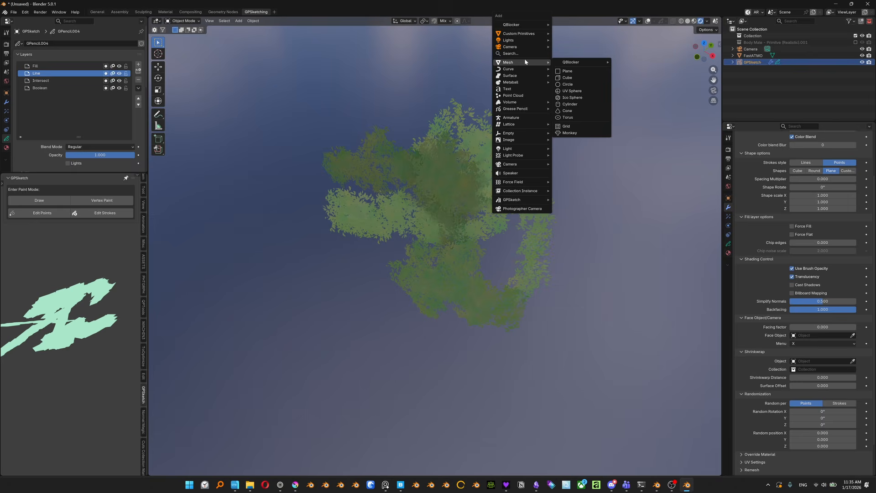
left_click(569, 133)
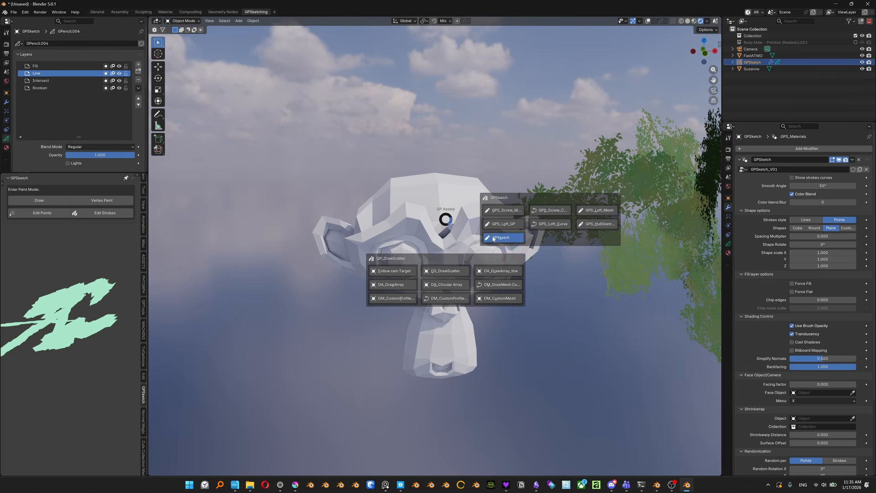
- Add a new GPSketch object, delete its default stroke in Draw Mode and choose the Marker Chisel brush
left_click(506, 237)
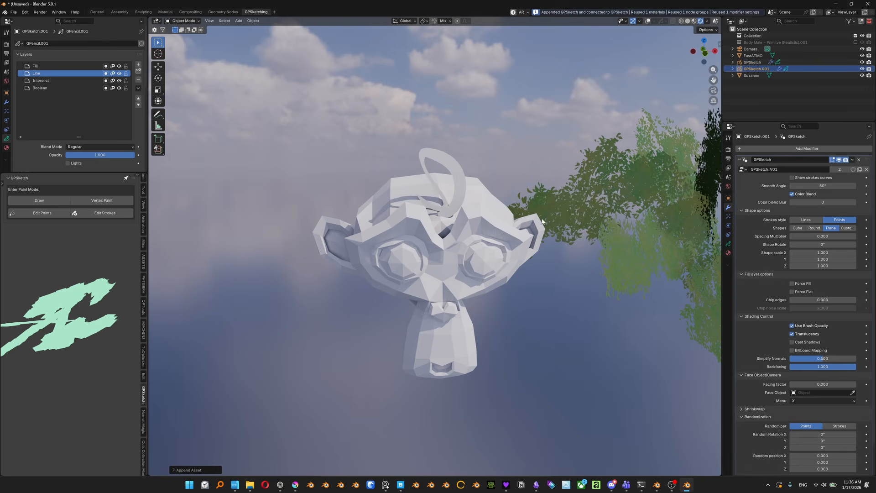
key("ctrl+Tab")
left_click(454, 195)
middle_click_drag(473, 194, 454, 221)
key("Delete")
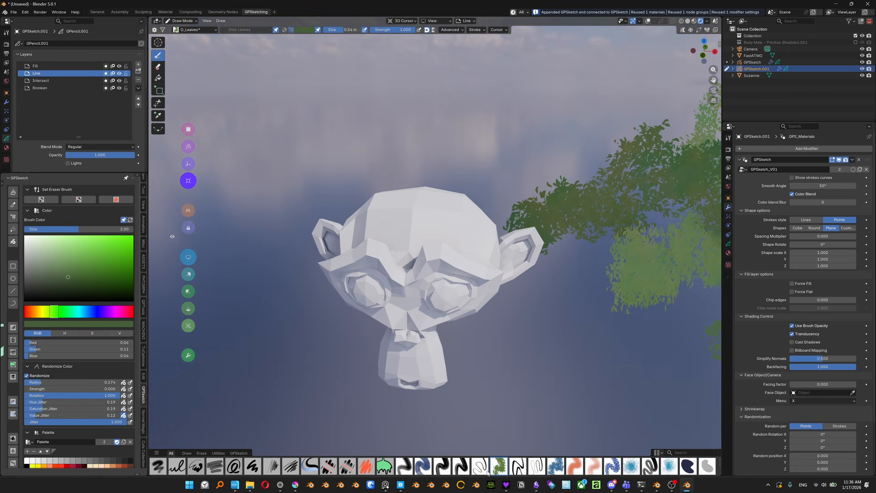
left_click(517, 466)
- Set the new sketch's Shrinkwrap object to Suzanne and the Shrinkwrap Distance to 0.180
scroll(803, 362, "down", 3)
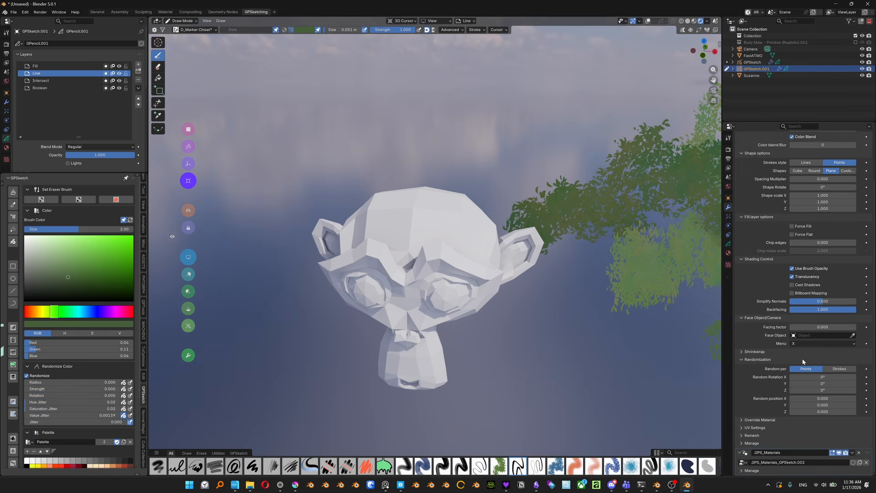
left_click(755, 351)
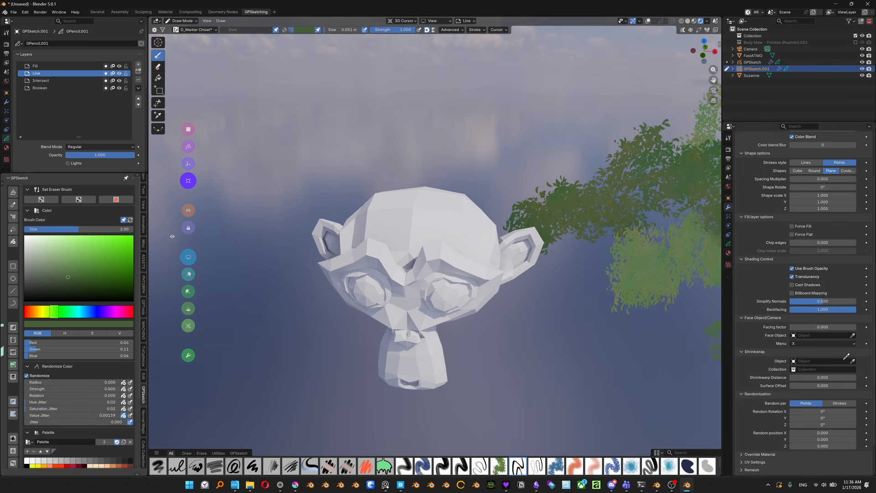
left_click(485, 262)
middle_click_drag(544, 324, 456, 255)
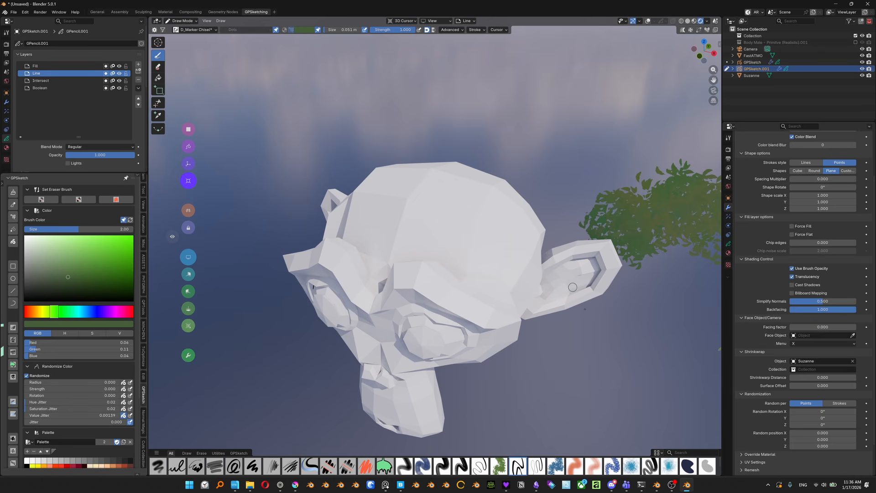
left_click_drag(808, 378, 820, 380)
- Draw several curved green strokes across the top of the monkey's head
middle_click_drag(500, 247, 484, 264)
mouse_move(477, 286)
left_mouse_down()
mouse_move(420, 225)
mouse_move(373, 249)
left_mouse_up()
mouse_move(373, 249)
middle_mouse_down()
mouse_move(455, 274)
mouse_move(427, 244)
middle_mouse_up()
mouse_move(427, 245)
left_mouse_down()
mouse_move(436, 230)
mouse_move(416, 246)
left_mouse_up()
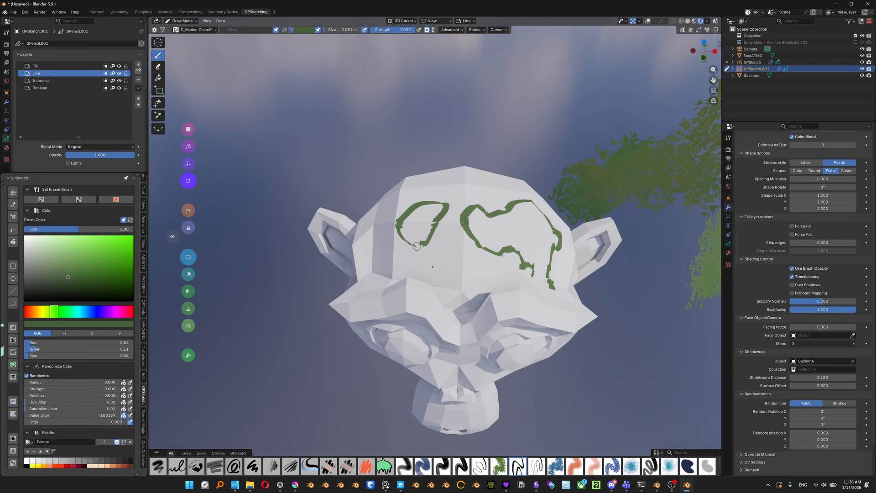
- Clear the sketch's Shrinkwrap object and inspect the strokes on the monkey's head from the side
left_click(852, 361)
middle_click_drag(516, 255, 456, 219)
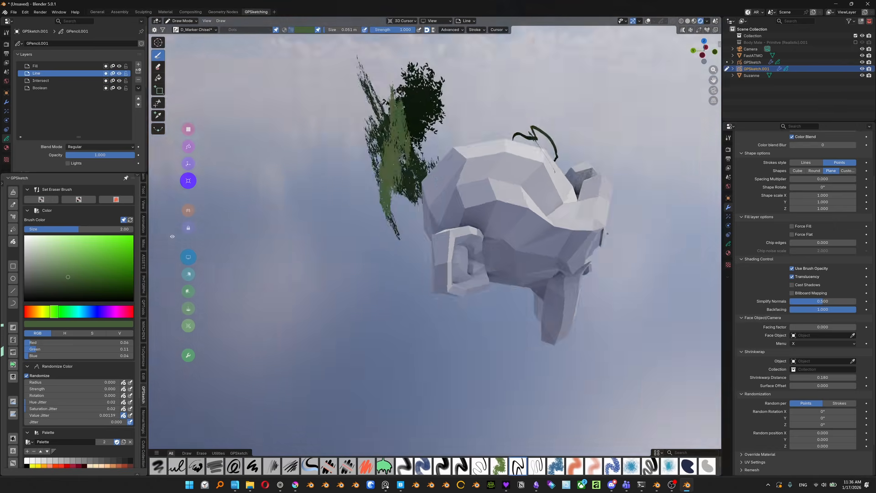
middle_click_drag(639, 237, 547, 242)
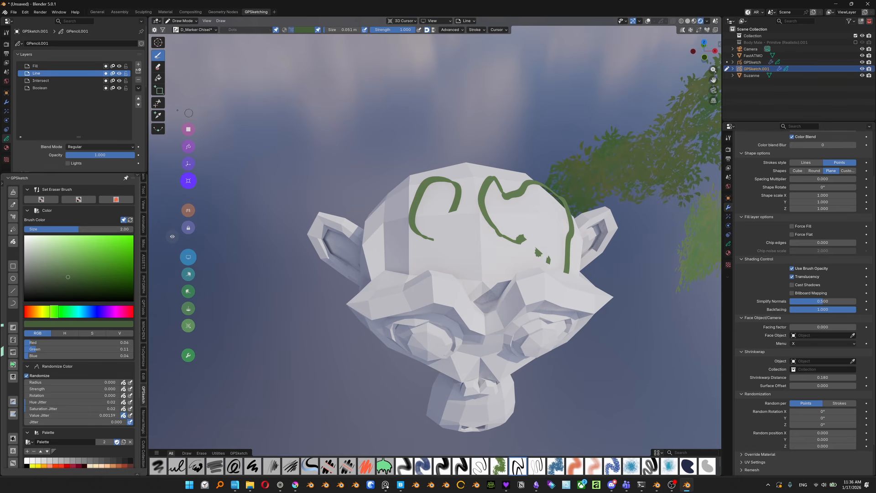
- Switch stroke placement to Surface, restore Suzanne as the Shrinkwrap object and draw more strokes on the monkey's head
left_click(188, 129)
middle_click_drag(455, 231, 506, 235)
mouse_move(498, 250)
left_mouse_down()
mouse_move(474, 179)
mouse_move(495, 256)
left_mouse_up()
mouse_move(495, 256)
middle_mouse_down()
mouse_move(561, 159)
mouse_move(471, 220)
mouse_move(437, 261)
mouse_move(441, 250)
middle_mouse_up()
- Set the sketch's Surface Offset to 0.007 and its shape to Cube, and inspect the strokes around the head
mouse_move(818, 386)
left_mouse_down()
mouse_move(831, 386)
mouse_move(813, 389)
mouse_move(821, 389)
left_mouse_up()
left_click(796, 173)
mouse_move(561, 241)
middle_mouse_down()
mouse_move(484, 269)
mouse_move(408, 243)
middle_mouse_up()
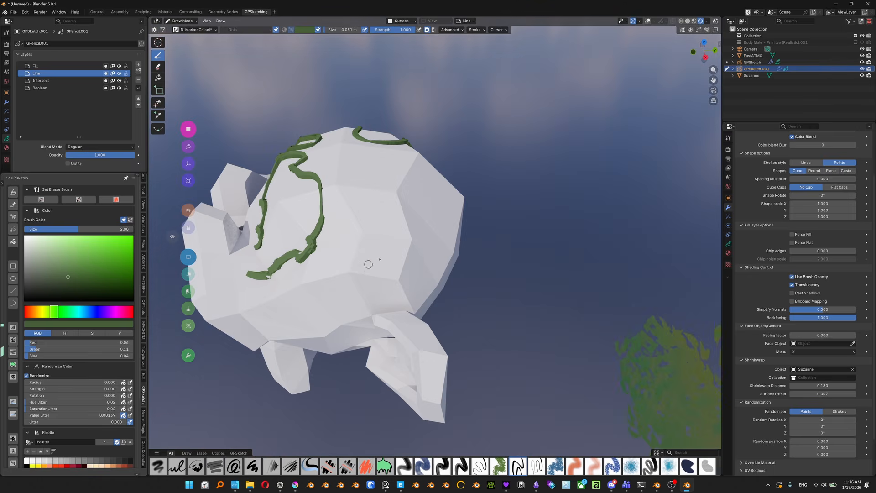
middle_click_drag(375, 271, 484, 393)
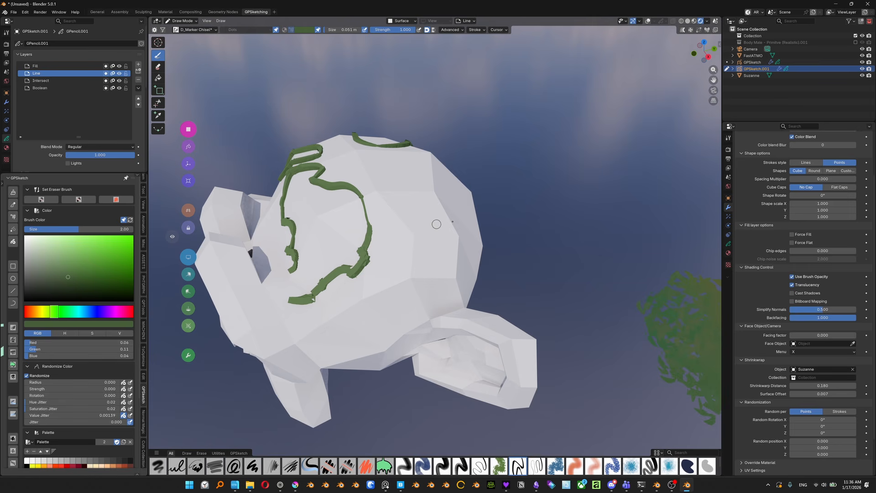
- Draw additional cube-shaped strokes along the side of the monkey's head above the ear
middle_click_drag(459, 273, 374, 223)
mouse_move(365, 198)
left_mouse_down()
mouse_move(328, 239)
mouse_move(306, 246)
left_mouse_up()
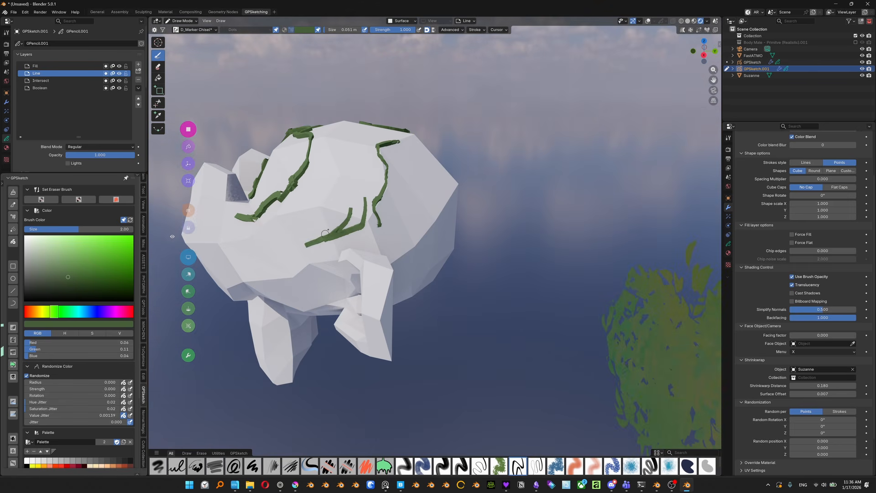
middle_click_drag(306, 233, 386, 220)
mouse_move(396, 212)
left_mouse_down()
mouse_move(435, 185)
mouse_move(415, 196)
left_mouse_up()
middle_click_drag(415, 196, 445, 223)
- Select the foliage in Object Mode and set its Random Rotation X, Y and Z to 67.5°
scroll(445, 223, "down", 5)
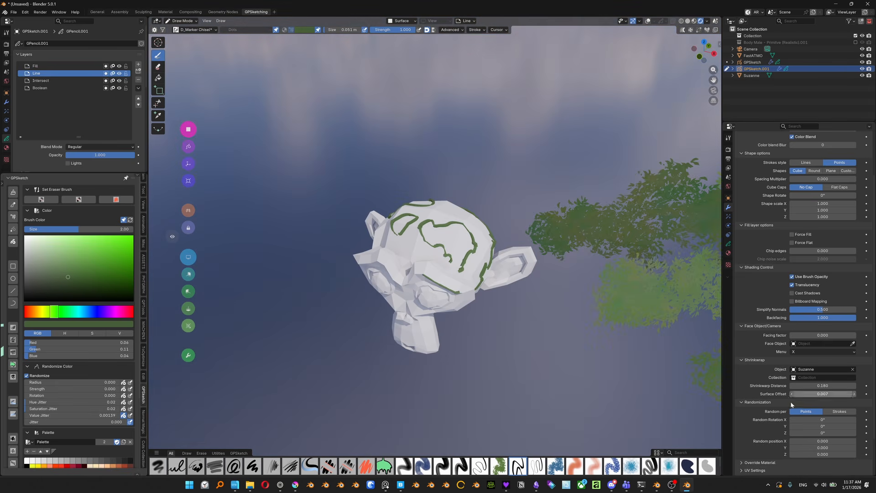
key("ctrl+Tab")
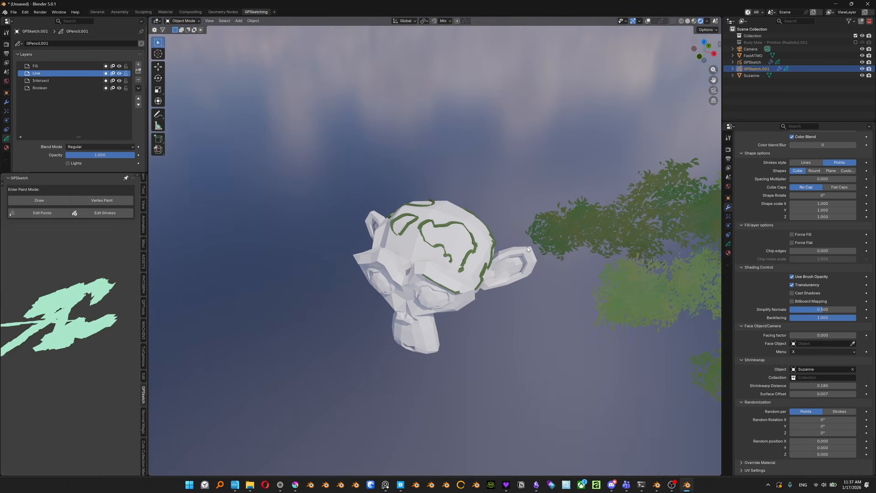
middle_click_drag(605, 263, 475, 213, "shift")
scroll(475, 213, "down", 1)
left_click(475, 213)
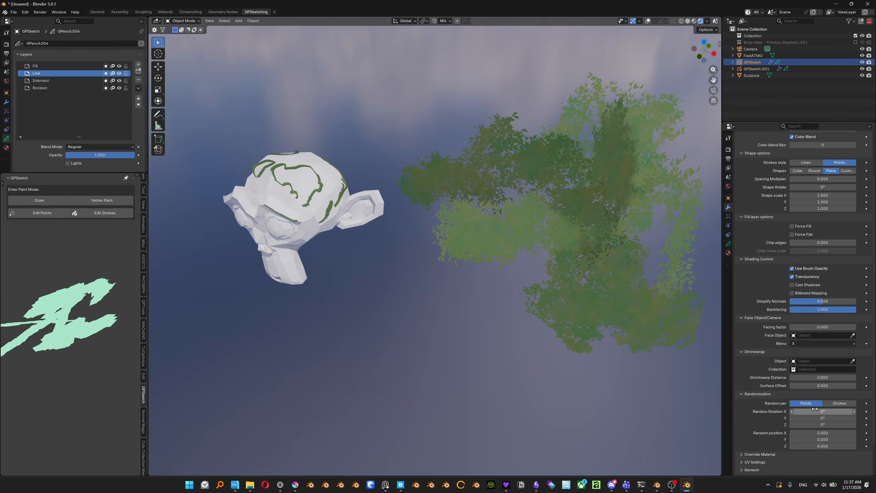
left_click_drag(822, 413, 851, 425)
key("KP_Decimal")
middle_click_drag(451, 255, 450, 248)
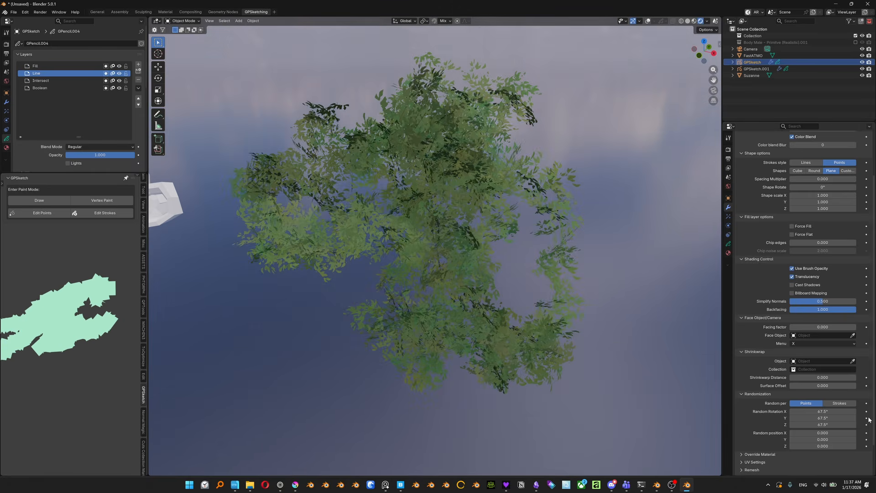
- Compare randomizing per Strokes and per Points, ending on Points with Random Rotation 14° and Random position 1.960 on all axes
left_click(844, 403)
middle_click_drag(482, 329, 389, 309)
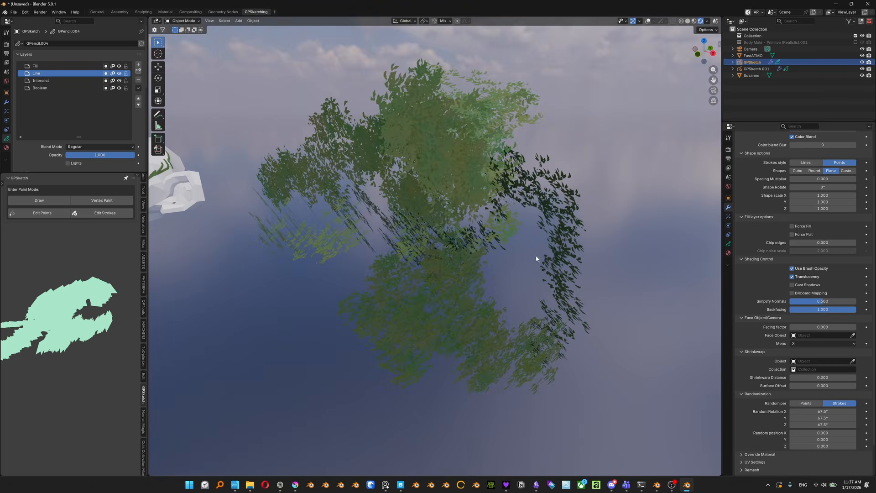
mouse_move(823, 411)
left_mouse_down()
mouse_move(802, 424)
mouse_move(828, 433)
mouse_move(815, 439)
mouse_move(851, 432)
mouse_move(820, 424)
mouse_move(836, 424)
left_mouse_up()
left_click(810, 403)
middle_click_drag(519, 282, 520, 233)
scroll(459, 256, "down", 3)
scroll(520, 233, "up", 2)
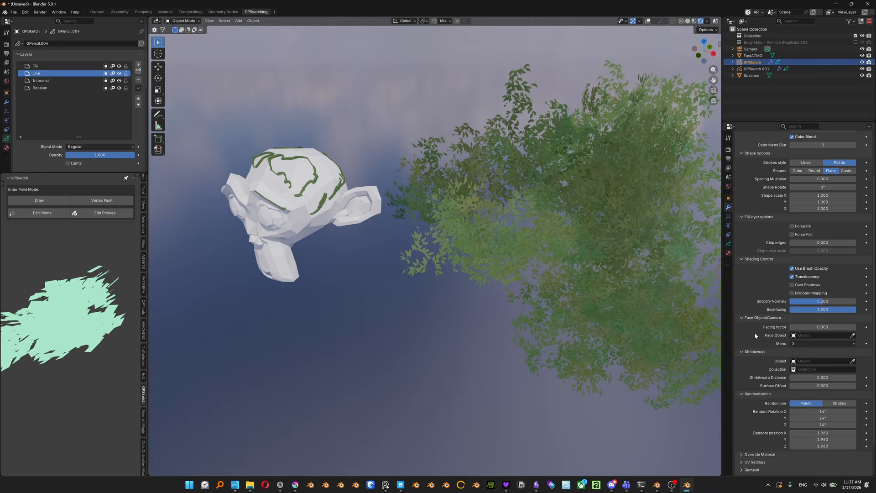
- Enable Material Override on the foliage and assign the GPS_Dots Leaves material
scroll(753, 396, "down", 3)
left_click(760, 401)
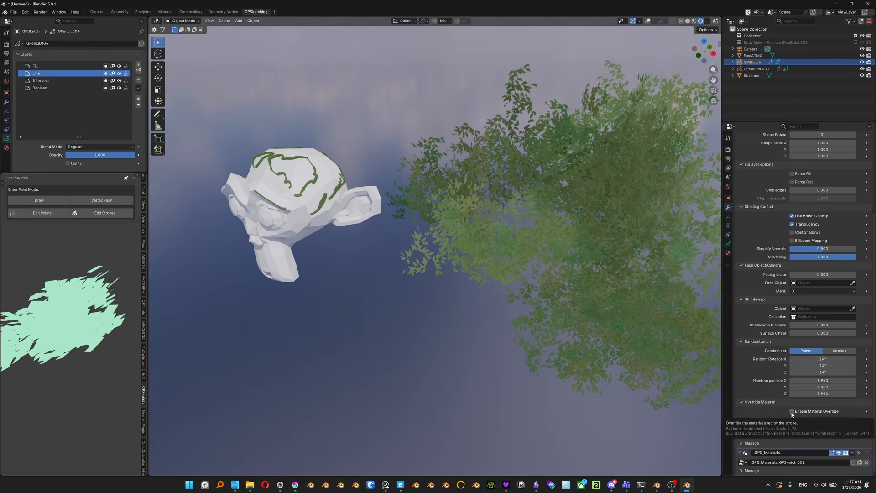
left_click(792, 411)
left_click(803, 419)
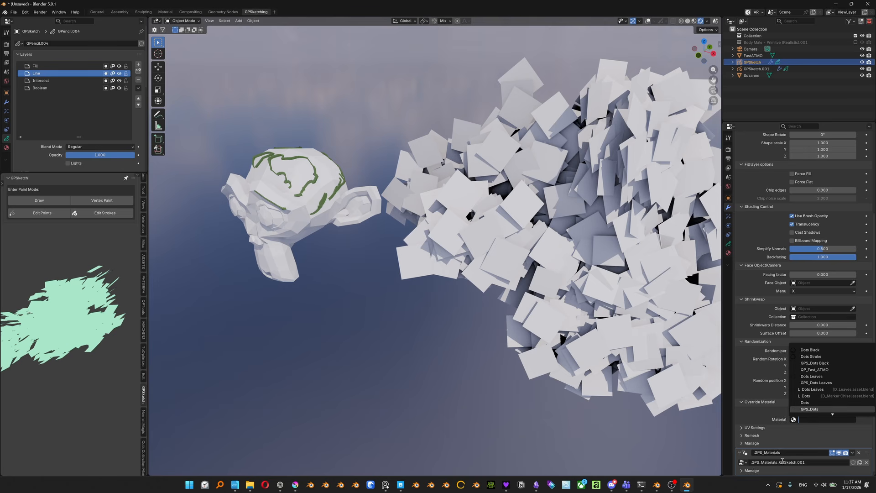
left_click(814, 383)
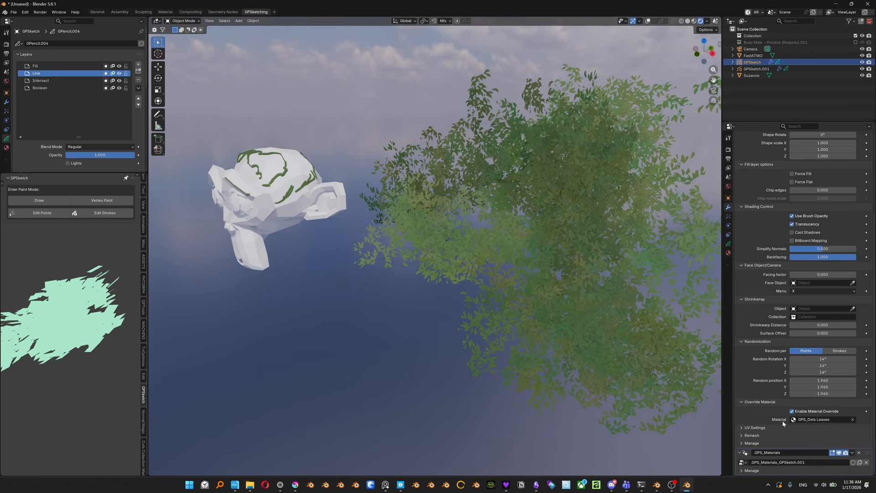
- Turn off the foliage's Material Override and open its UV Settings and Remesh options
left_click(801, 420)
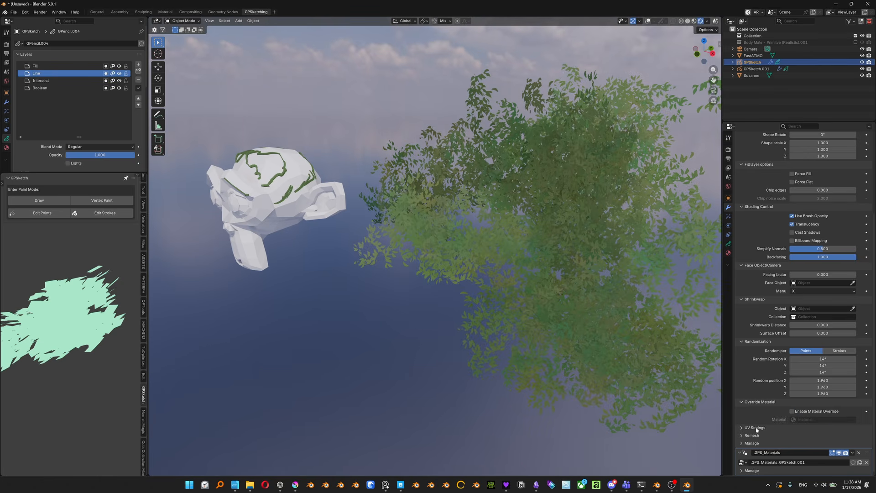
left_click(756, 428)
mouse_move(814, 437)
left_mouse_down()
mouse_move(775, 437)
mouse_move(805, 437)
left_mouse_up()
right_click(805, 437)
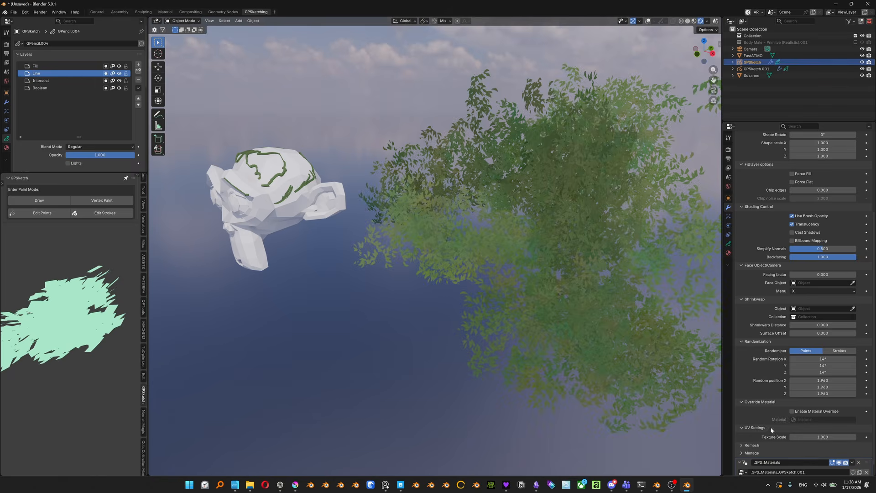
scroll(771, 430, "down", 1)
left_click(755, 435)
scroll(758, 435, "down", 3)
- Add a new GPSketch object near the monkey, set its Shapes option to Cube and remove its default stroke
middle_click_drag(402, 259, 429, 258)
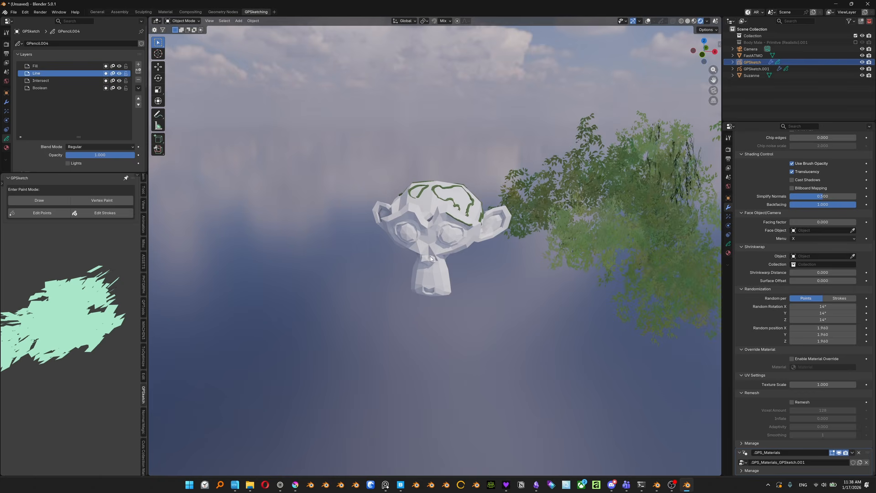
key("shift+a")
left_click(467, 271)
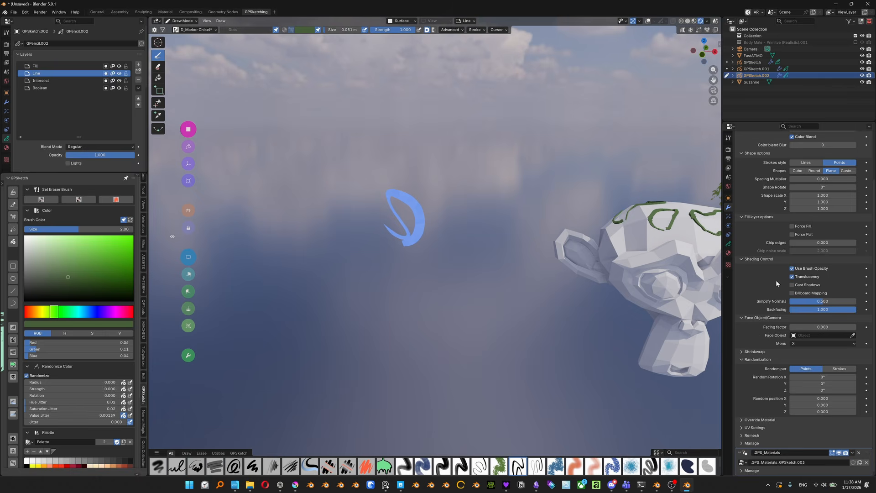
left_click(797, 171)
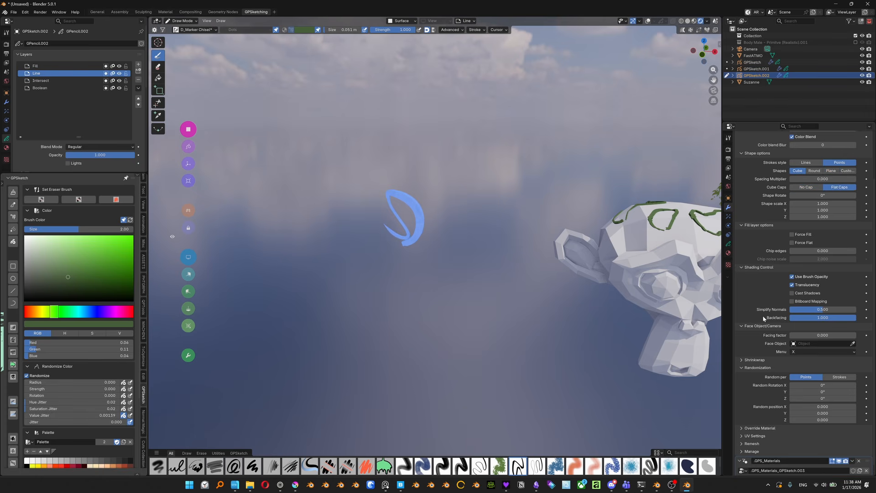
scroll(763, 317, "down", 1)
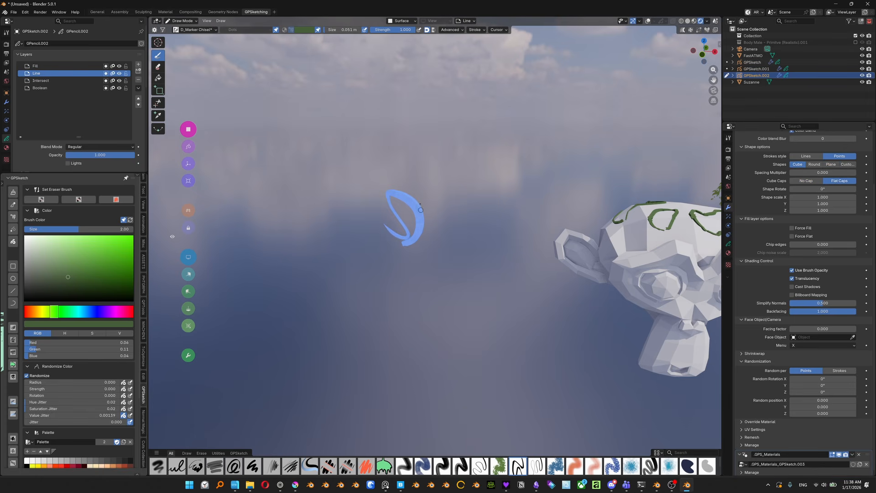
key("ctrl+z")
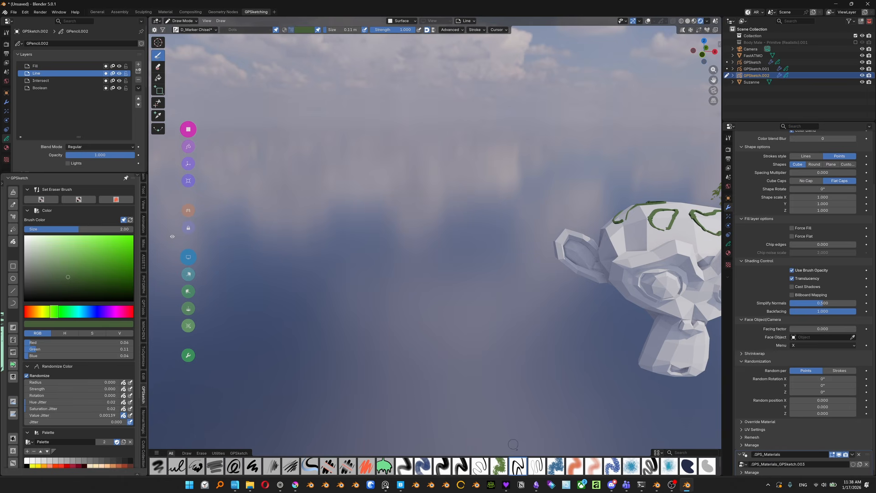
- Sketch a curling freehand stroke with the 0.11 m D_Marker Chisel brush and enable Remesh on the object
mouse_move(430, 296)
left_mouse_down()
mouse_move(330, 120)
mouse_move(394, 204)
left_mouse_up()
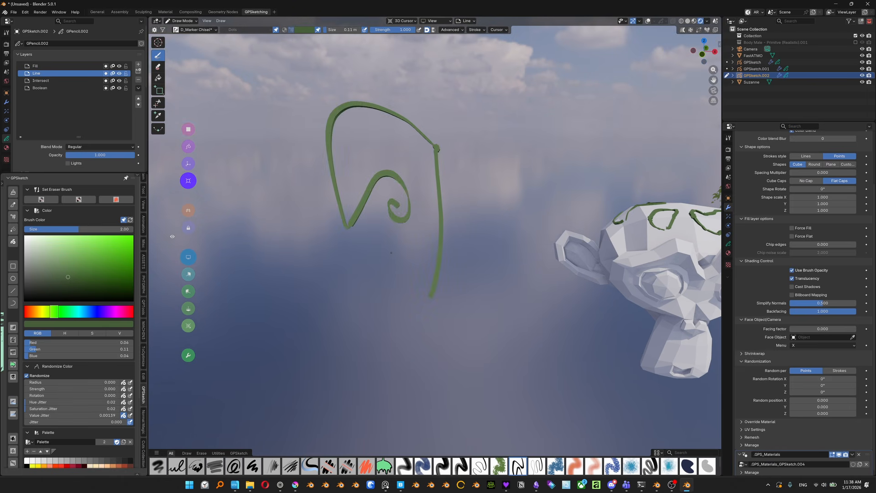
scroll(752, 421, "down", 1)
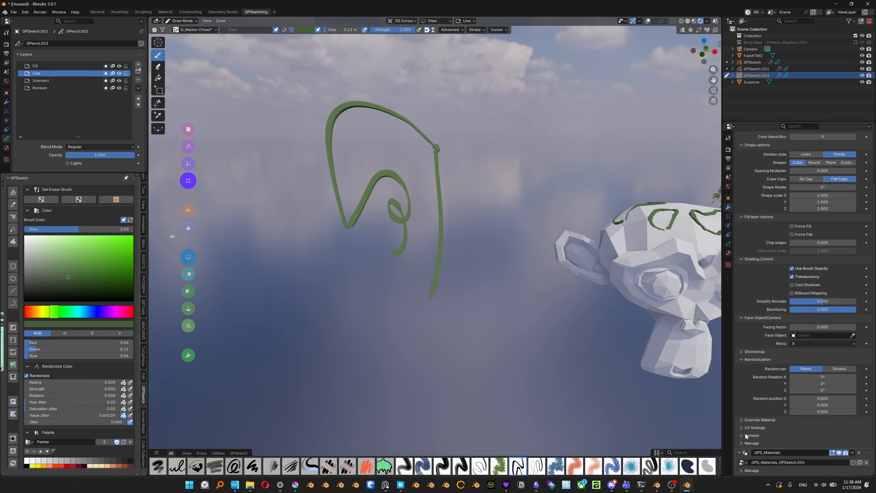
left_click(746, 436)
scroll(773, 369, "down", 3)
left_click(792, 402)
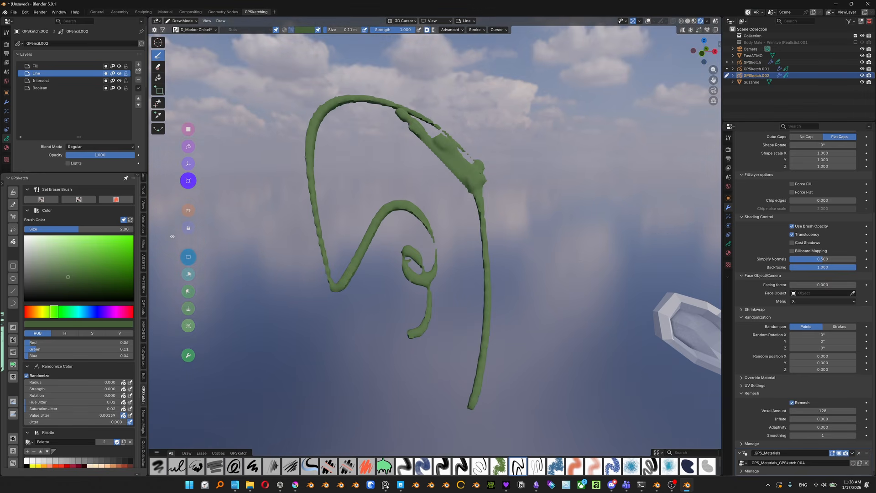
- Replace the thin curl with a thick, solid-looking form drawn with a 0.47 m brush
mouse_move(458, 169)
left_mouse_down()
mouse_move(406, 123)
mouse_move(452, 171)
left_mouse_up()
mouse_move(492, 171)
middle_mouse_down()
mouse_move(456, 177)
mouse_move(448, 197)
mouse_move(469, 227)
middle_mouse_up()
scroll(761, 176, "up", 2)
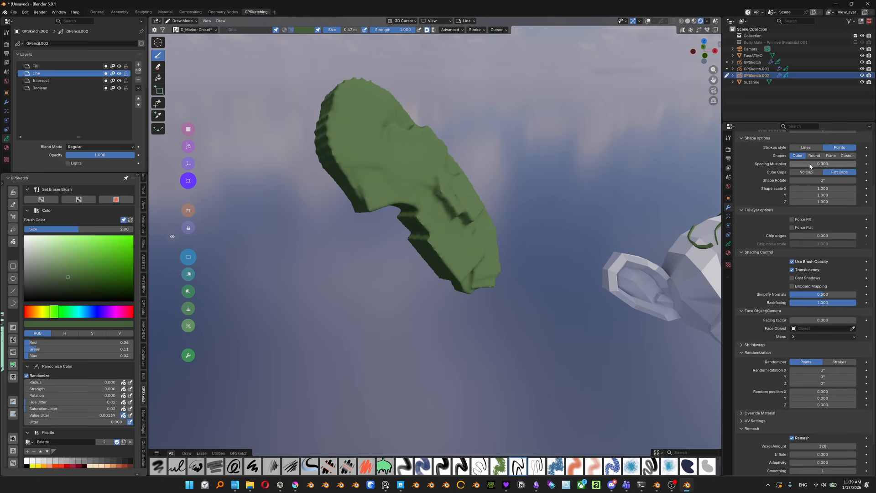
- Try the Round shape on the remeshed strokes and return to Cube
left_click(813, 156)
middle_click_drag(473, 224, 466, 216)
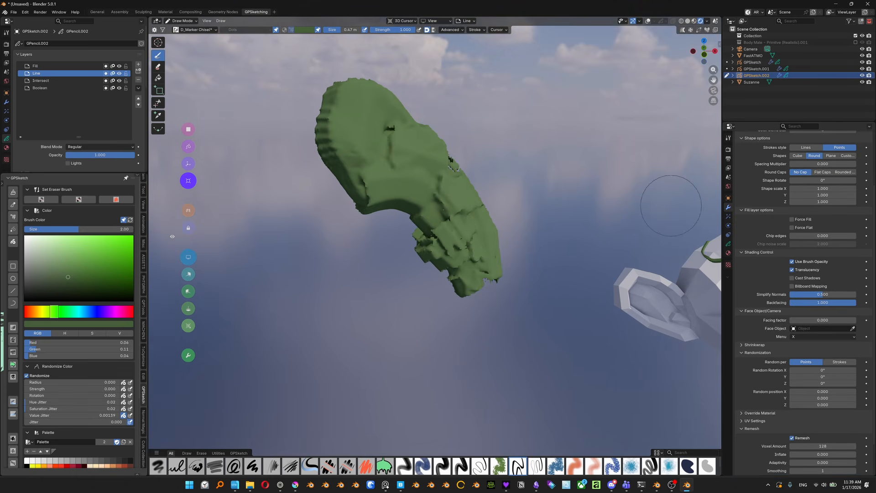
left_click(797, 155)
- Set the Remesh Voxel Amount to 75 and Adaptivity to 1.000, checking the mesh in wireframe and ending in Material Preview
scroll(816, 387, "down", 2)
mouse_move(819, 410)
left_mouse_down()
mouse_move(773, 404)
mouse_move(845, 418)
mouse_move(814, 418)
mouse_move(816, 427)
mouse_move(855, 426)
left_mouse_up()
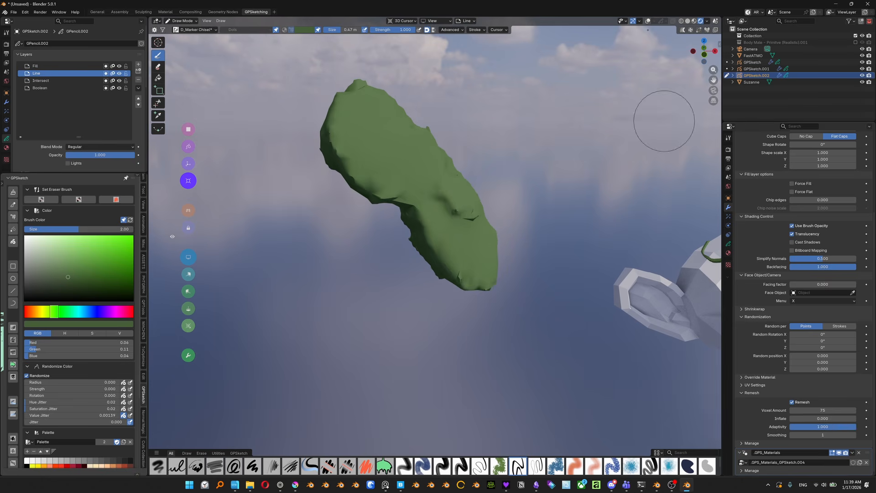
left_click(682, 21)
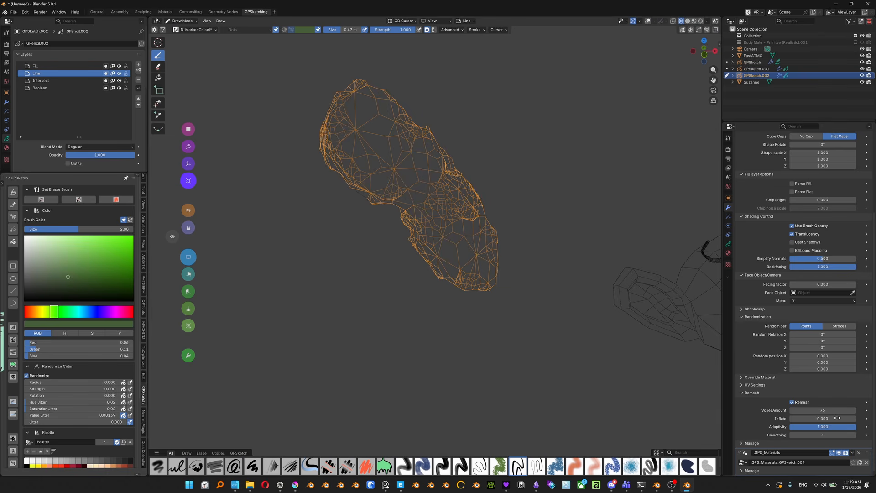
left_click_drag(835, 426, 800, 426)
key("ctrl+z")
left_click(694, 21)
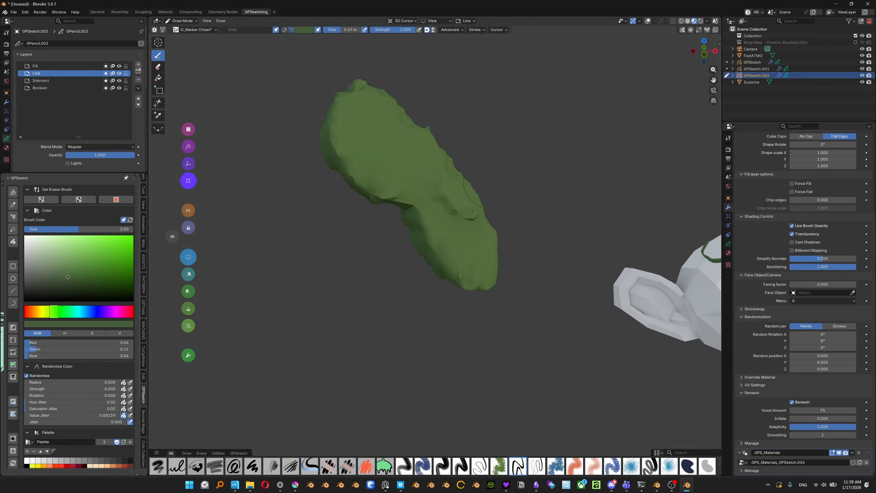
- Draw another thick stroke from a new angle so it merges into the remeshed form
mouse_move(494, 176)
middle_mouse_down()
mouse_move(524, 180)
mouse_move(437, 168)
mouse_move(348, 171)
middle_mouse_up()
mouse_move(384, 180)
left_mouse_down()
mouse_move(336, 156)
mouse_move(310, 205)
mouse_move(369, 199)
mouse_move(410, 230)
mouse_move(428, 258)
left_mouse_up()
middle_click_drag(427, 259, 439, 242)
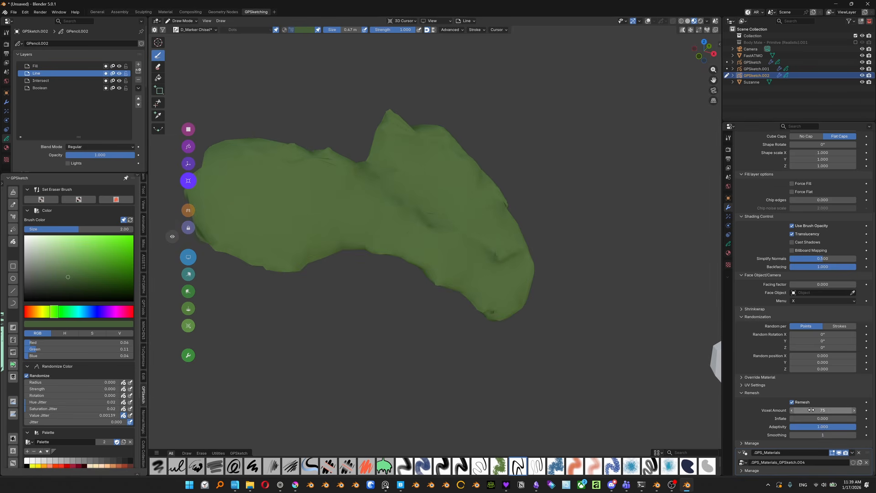
- Set the Remesh Adaptivity to 0.000 and the Voxel Amount to 87
mouse_move(816, 411)
left_mouse_down()
mouse_move(835, 412)
mouse_move(824, 410)
left_mouse_up()
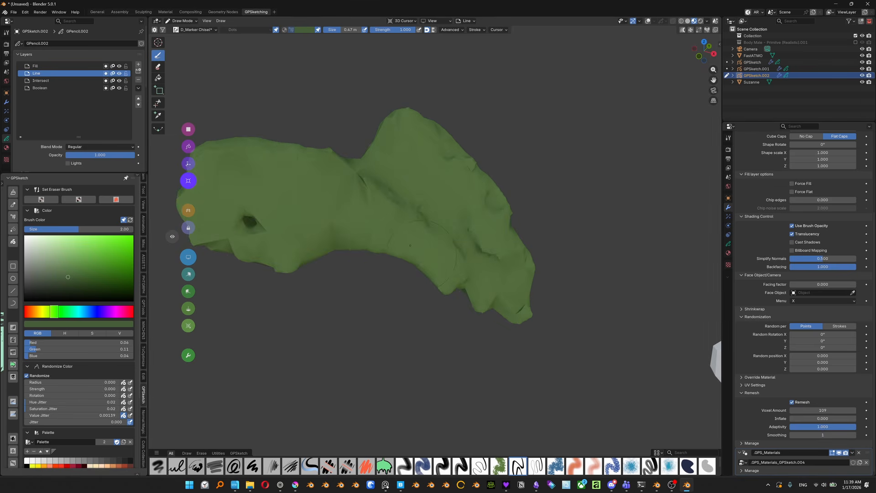
mouse_move(408, 229)
middle_mouse_down()
mouse_move(445, 222)
mouse_move(409, 219)
middle_mouse_up()
left_click_drag(831, 427, 771, 427)
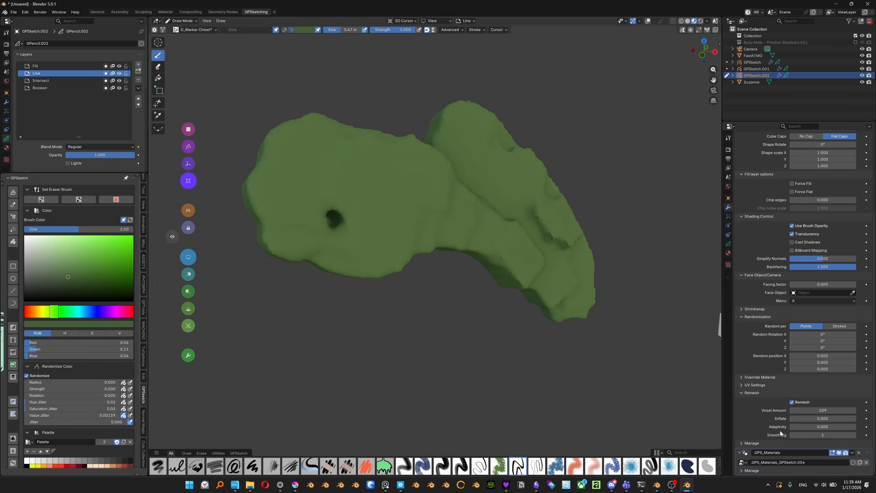
left_click_drag(834, 410, 822, 433)
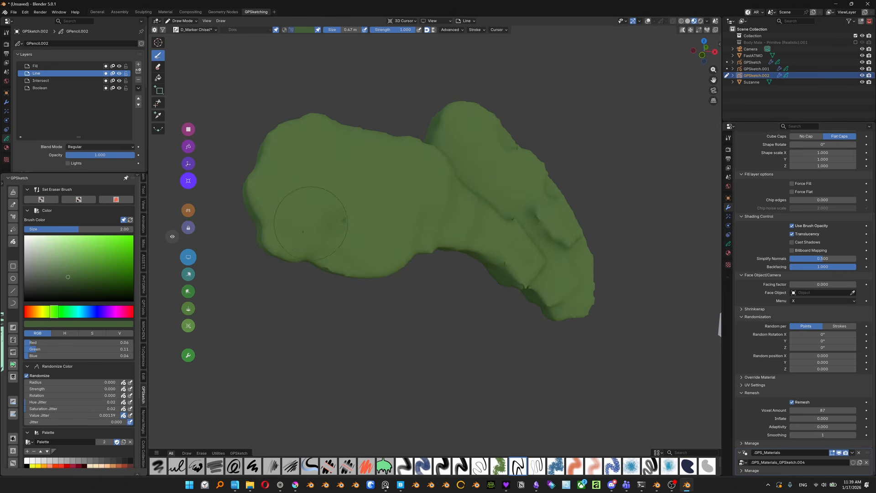
- Show the viewport overlays and set stroke placement to Surface
middle_click_drag(302, 231, 220, 181)
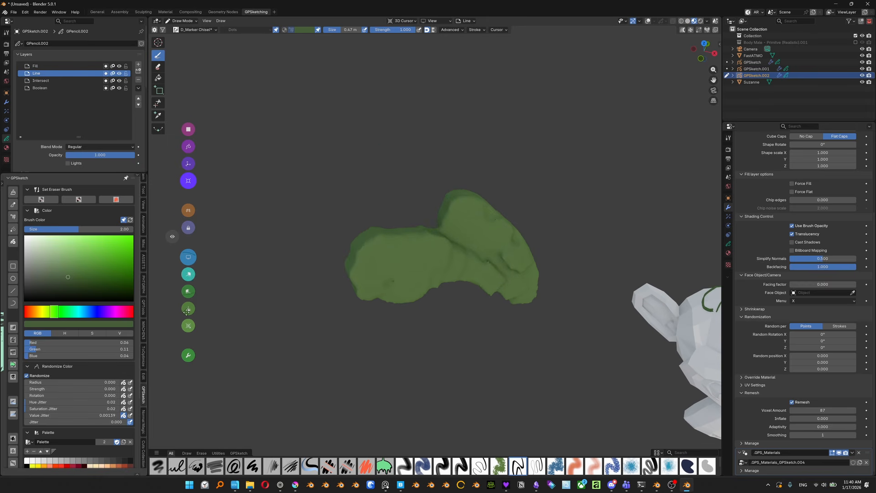
middle_click_drag(364, 260, 353, 256)
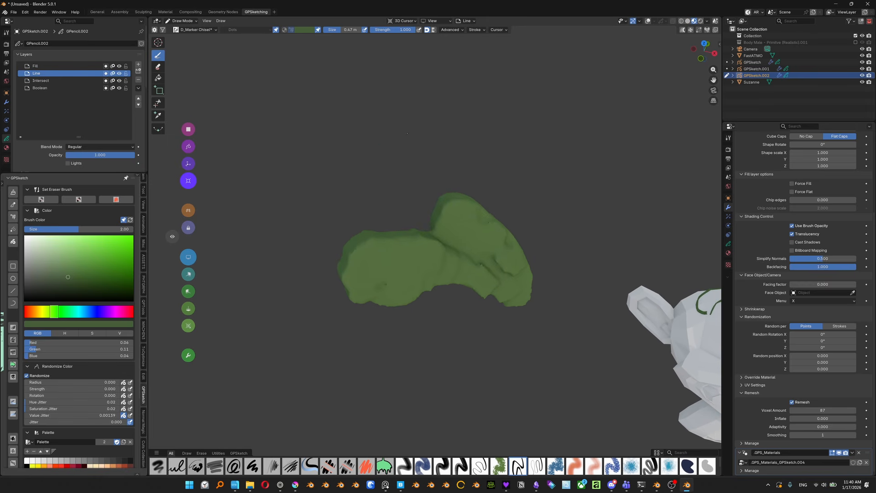
scroll(407, 134, "up", 2)
middle_click_drag(501, 148, 511, 150)
key("alt+shift+z")
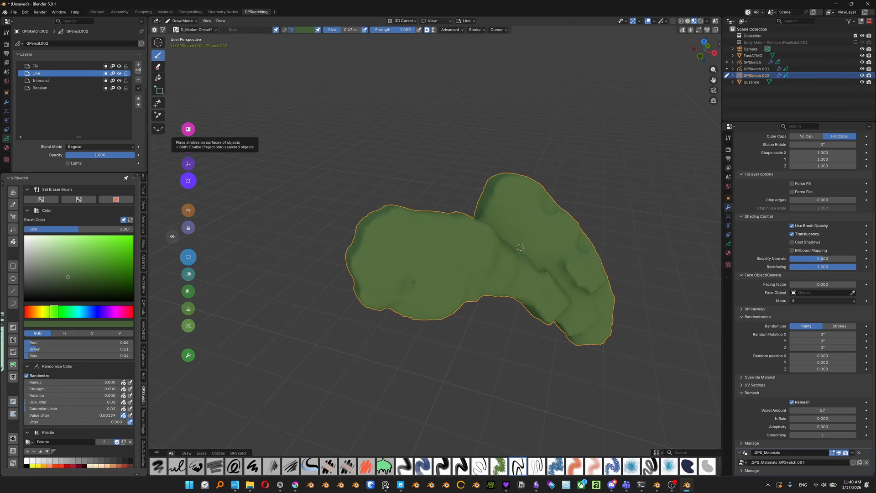
left_click(188, 129)
- Build up the remeshed form with several thick strokes drawn over its surface from different angles
middle_click_drag(516, 255, 505, 253)
mouse_move(557, 298)
left_mouse_down()
mouse_move(511, 228)
mouse_move(490, 222)
mouse_move(480, 235)
left_mouse_up()
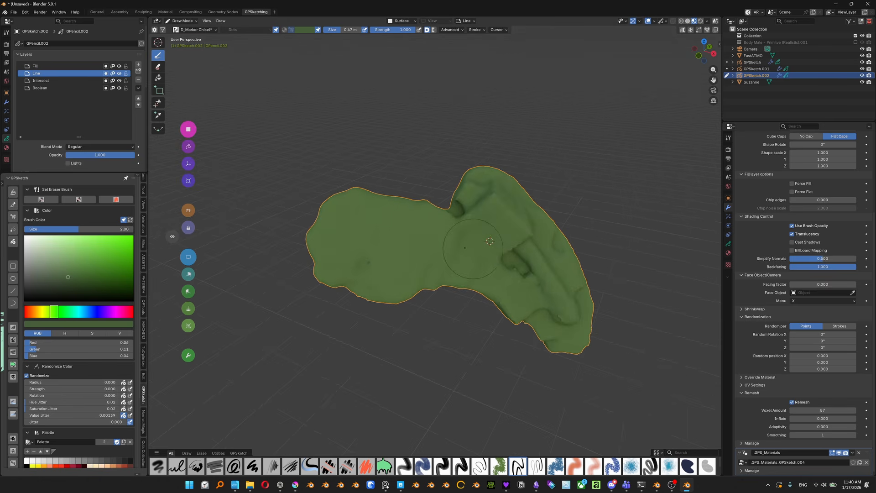
middle_click_drag(470, 249, 405, 217)
left_click_drag(461, 265, 336, 202)
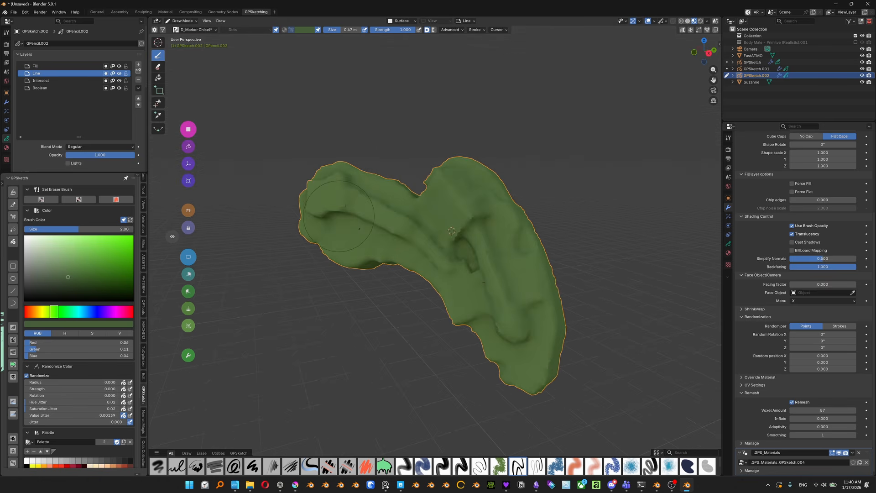
mouse_move(465, 279)
left_mouse_down()
mouse_move(482, 318)
mouse_move(527, 342)
mouse_move(541, 337)
left_mouse_up()
mouse_move(498, 264)
middle_mouse_down()
mouse_move(455, 260)
mouse_move(516, 286)
middle_mouse_up()
mouse_move(538, 313)
left_mouse_down()
mouse_move(537, 349)
mouse_move(534, 249)
left_mouse_up()
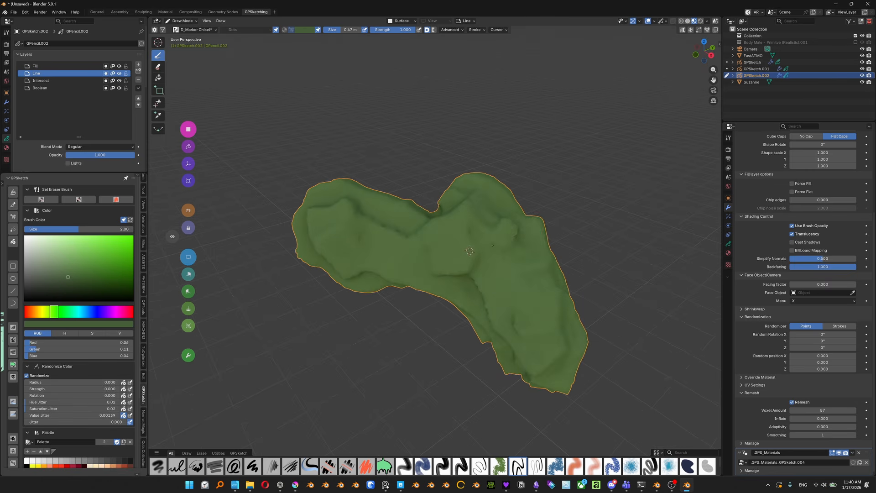
mouse_move(523, 324)
middle_mouse_down()
mouse_move(485, 319)
mouse_move(514, 321)
middle_mouse_up()
middle_click_drag(513, 350, 474, 346)
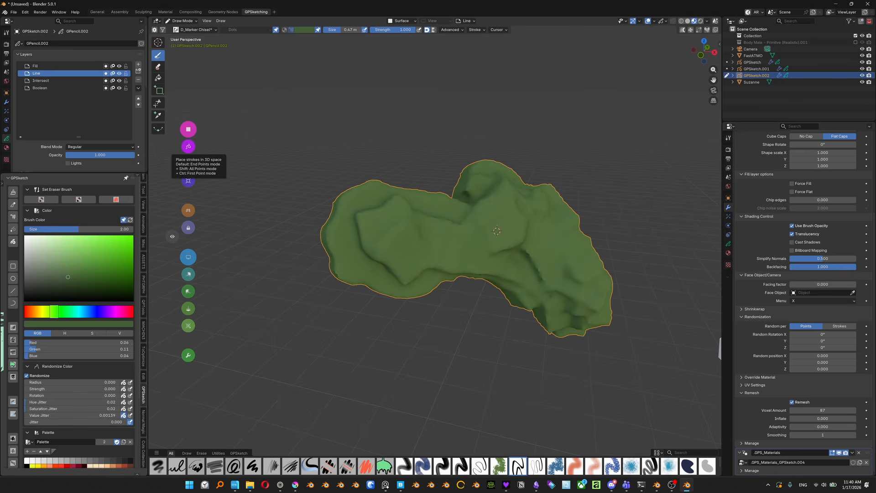
- Set stroke placement to Stroke, and add another GPSketch object in Object Mode, moved above the remeshed form
left_click(187, 145)
mouse_move(570, 303)
middle_mouse_down("shift")
mouse_move(431, 272)
mouse_move(410, 220)
middle_mouse_up("shift")
key("Tab")
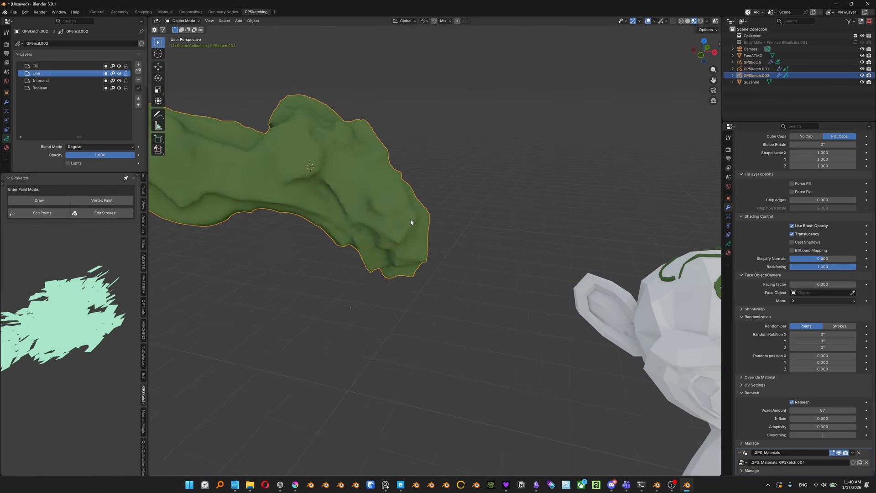
scroll(410, 220, "down", 3)
key("shift+a")
left_click(502, 220)
key("g")
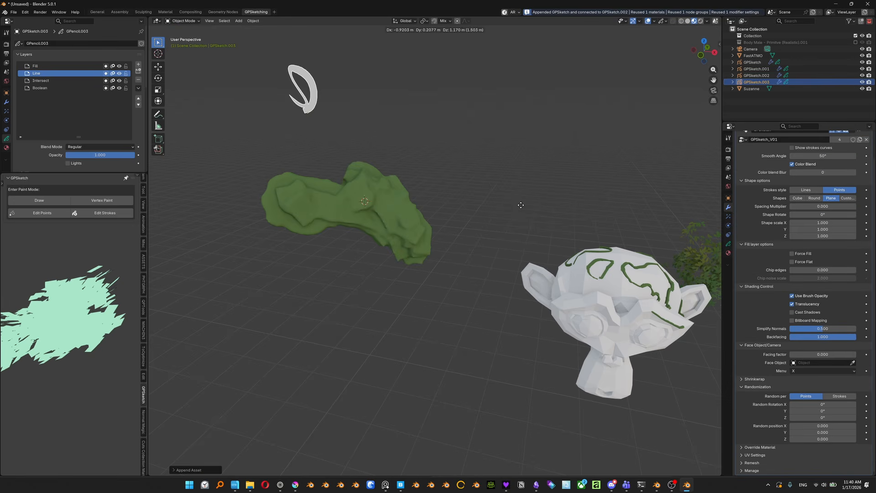
left_click(467, 158)
- Enter Draw Mode on the new object, set its Strokes style to Lines and choose the Ink Pen brush
key("ctrl+Tab")
left_click(475, 244)
middle_click_drag(474, 245, 508, 258, "shift")
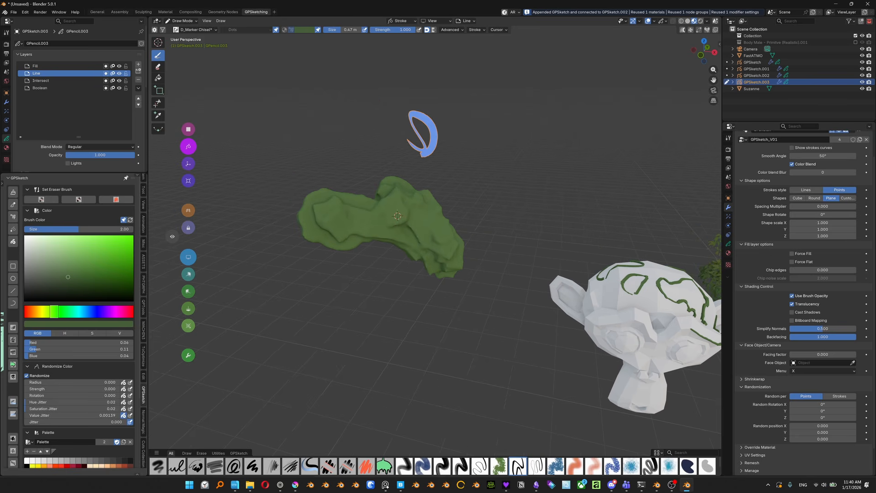
left_click(805, 189)
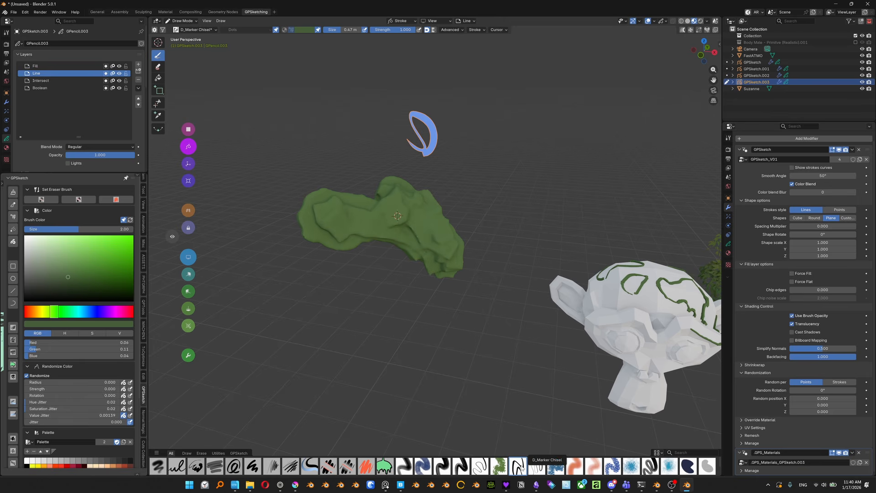
left_click(270, 469)
left_click(178, 467)
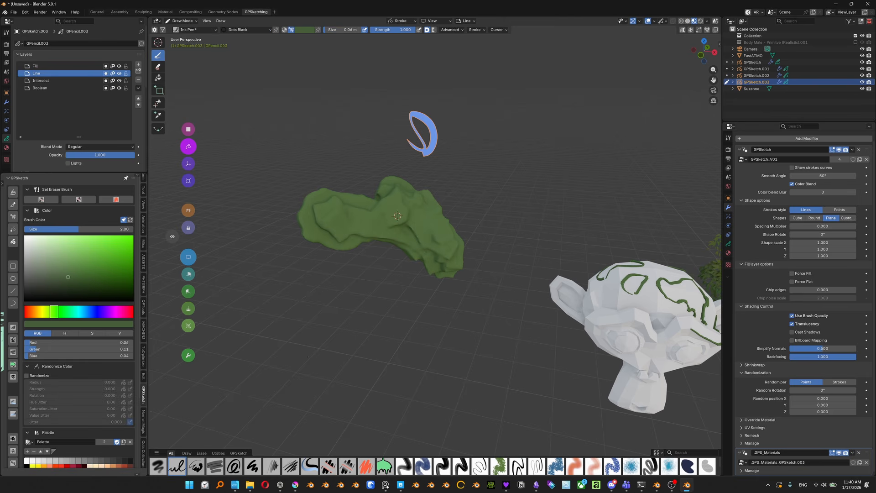
- Sketch an S-shaped line above the form and connect its two ends with further strokes to make a closed loop
mouse_move(431, 143)
middle_mouse_down("shift")
mouse_move(459, 214)
mouse_move(472, 203)
middle_mouse_up("shift")
mouse_move(451, 230)
left_mouse_down()
mouse_move(416, 108)
mouse_move(268, 154)
left_mouse_up()
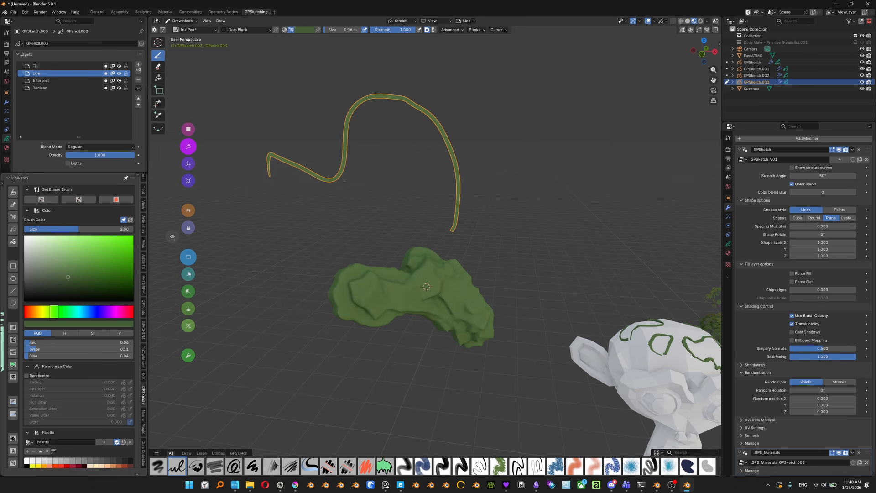
scroll(345, 180, "up", 4)
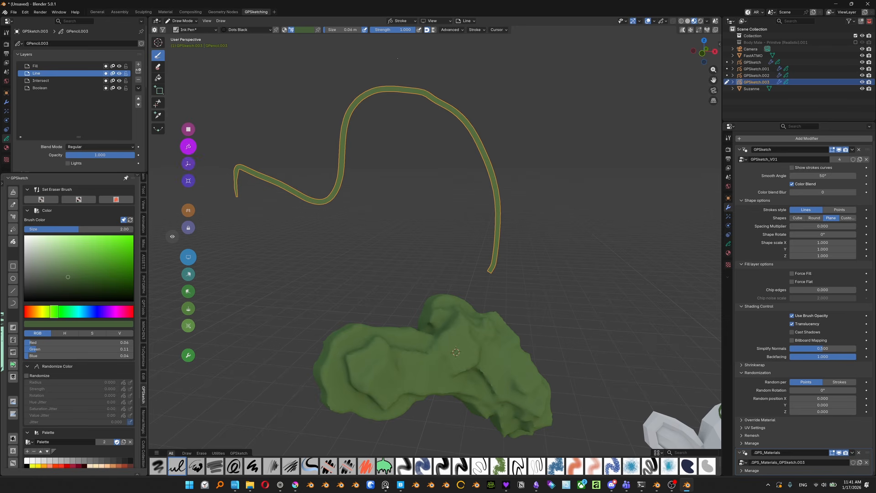
left_click(401, 21)
middle_click_drag(306, 213, 264, 182)
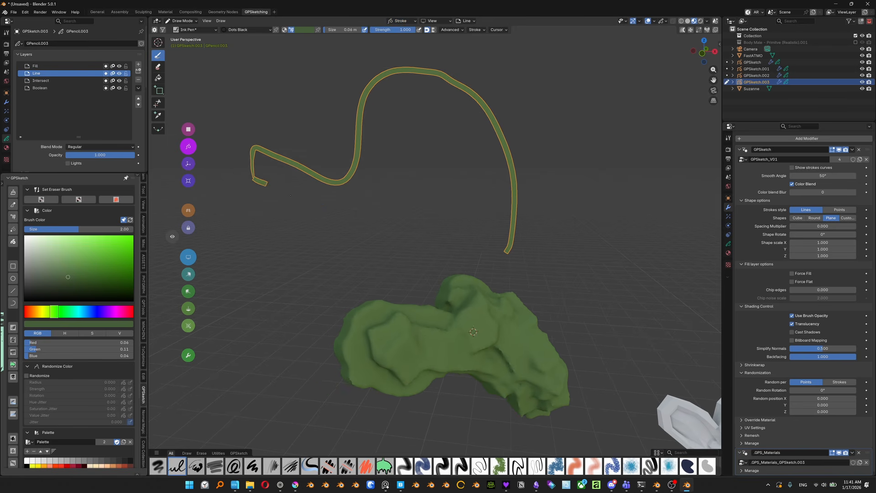
left_click_drag(290, 195, 502, 252)
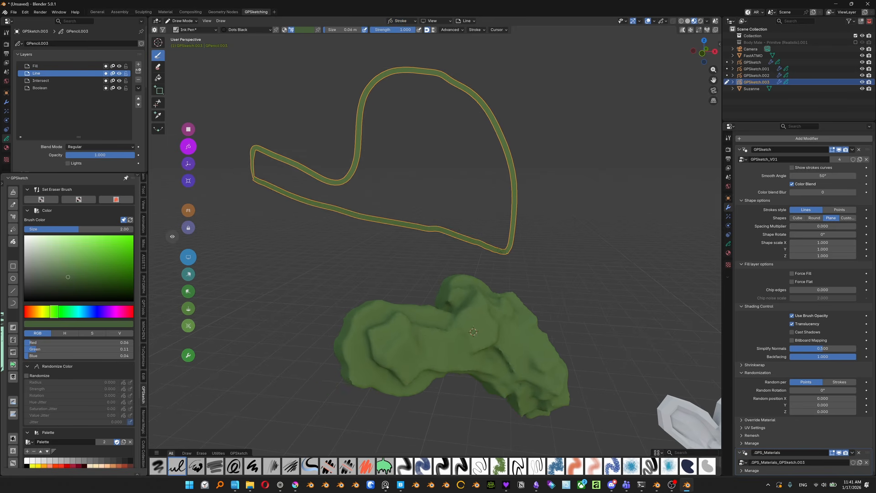
- Try drawing a connecting stroke across the closed loop in Stroke placement mode, and undo it
middle_click_drag(464, 239, 325, 139)
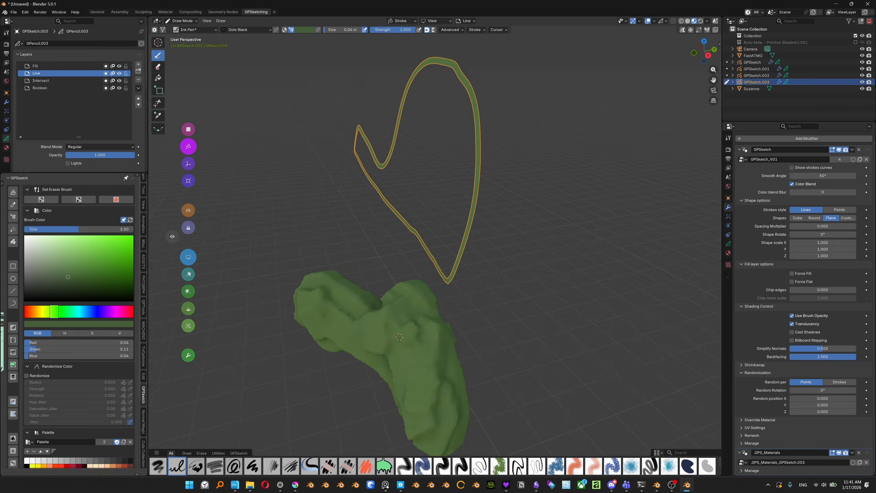
mouse_move(432, 266)
middle_mouse_down()
mouse_move(402, 255)
mouse_move(434, 260)
mouse_move(412, 243)
middle_mouse_up()
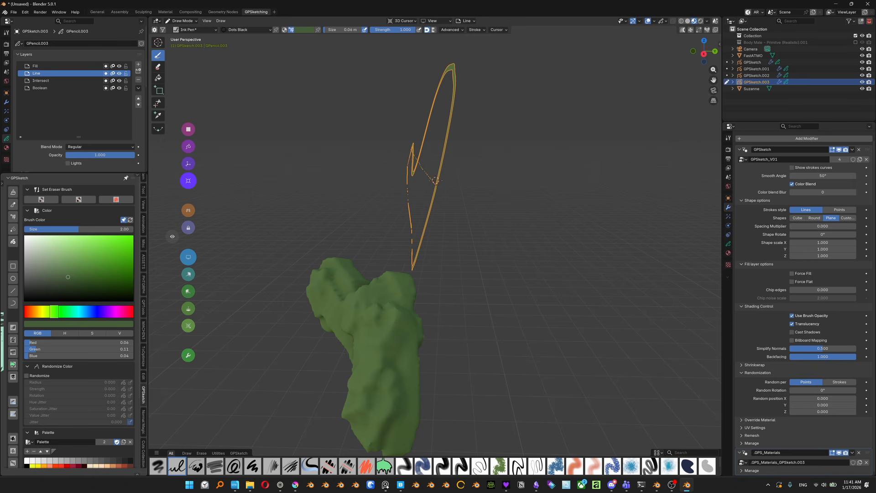
middle_click_drag(435, 180, 317, 128)
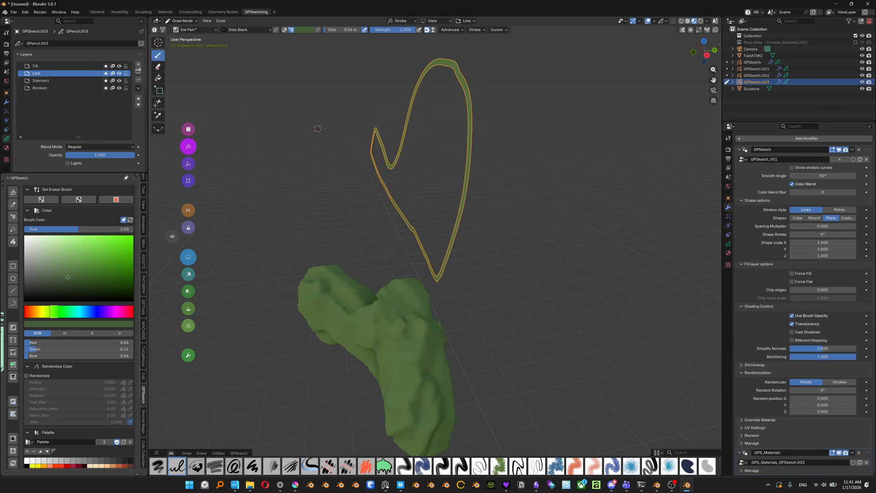
mouse_move(317, 128)
middle_mouse_down()
mouse_move(420, 194)
mouse_move(347, 188)
mouse_move(415, 191)
mouse_move(407, 178)
mouse_move(405, 241)
mouse_move(457, 198)
mouse_move(404, 178)
mouse_move(388, 191)
middle_mouse_up()
middle_click_drag(426, 173, 385, 163)
left_click_drag(471, 158, 399, 211)
mouse_move(399, 211)
middle_mouse_down()
mouse_move(401, 182)
mouse_move(406, 219)
middle_mouse_up()
key("ctrl+z")
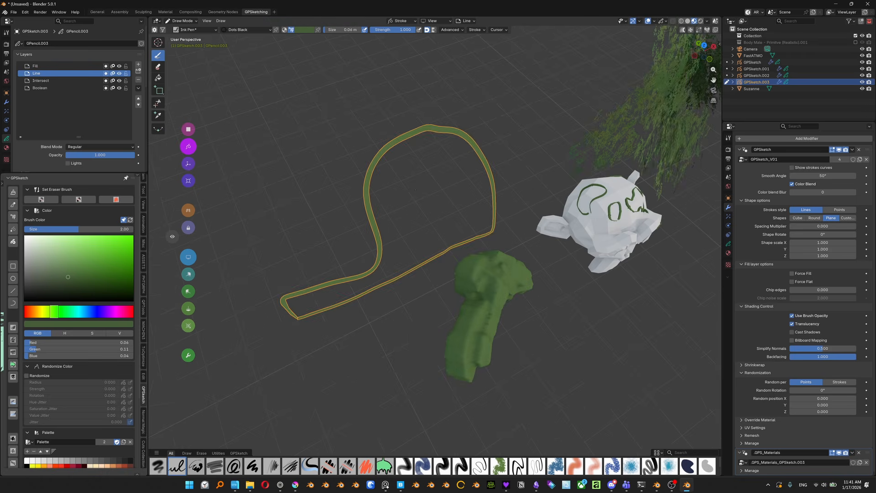
- Try another stroke running off the loop's edge from a wider view, and undo it
scroll(438, 247, "down", 2)
mouse_move(461, 292)
middle_mouse_down()
mouse_move(444, 243)
mouse_move(514, 277)
middle_mouse_up()
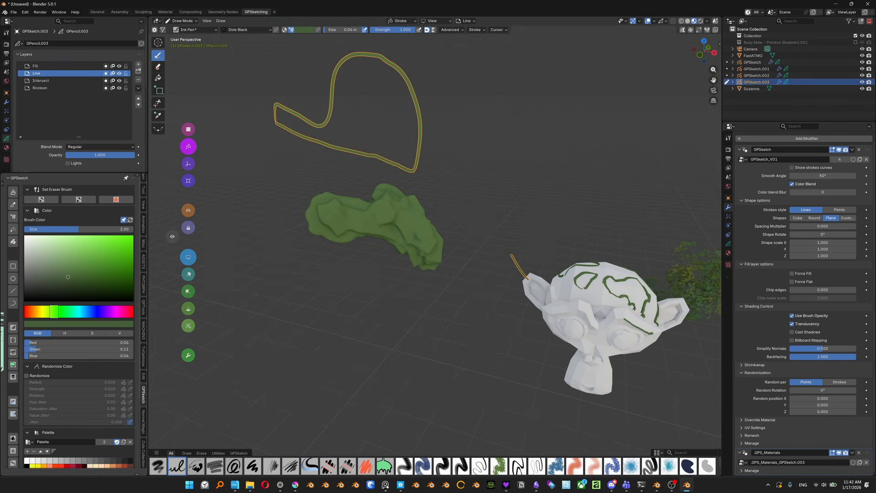
left_click_drag(483, 215, 420, 144)
middle_click_drag(580, 348, 517, 351)
key("ctrl+z")
mouse_move(459, 177)
middle_mouse_down()
mouse_move(538, 196)
mouse_move(421, 218)
mouse_move(323, 223)
middle_mouse_up()
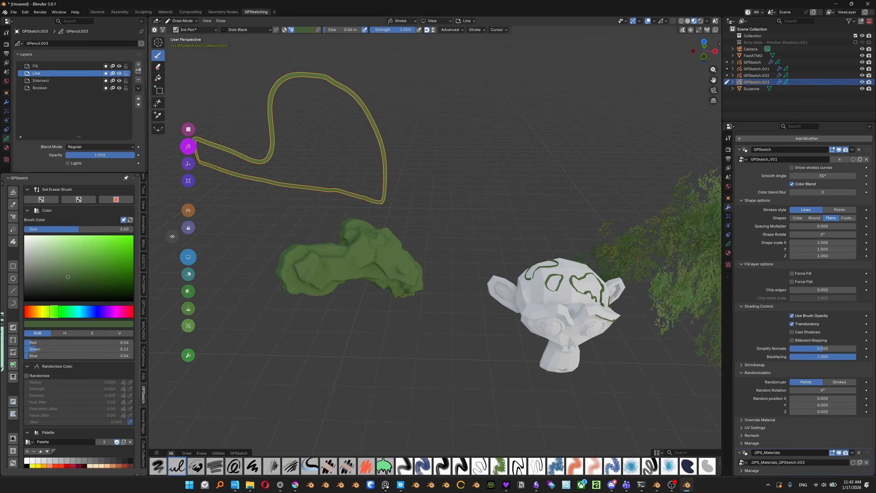
middle_click_drag(259, 179, 322, 187, "shift")
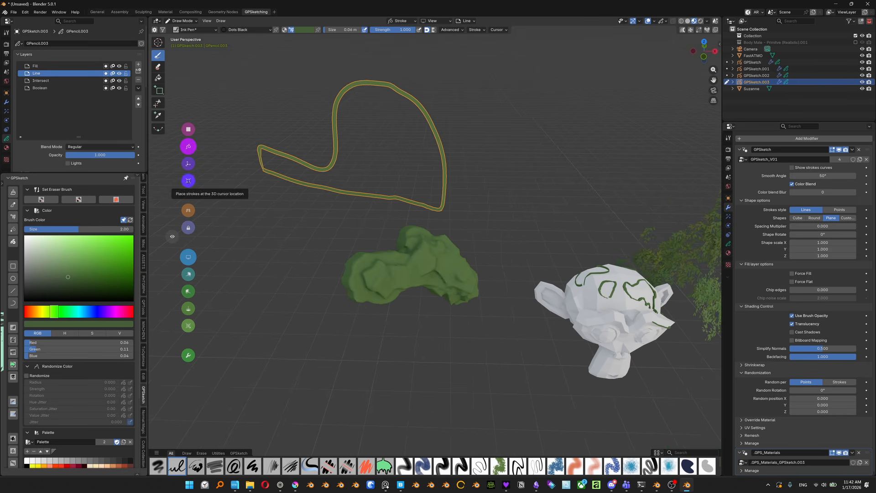
- Set stroke placement to 3D Cursor and place the cursor at the loop's lower corner
left_click(188, 180)
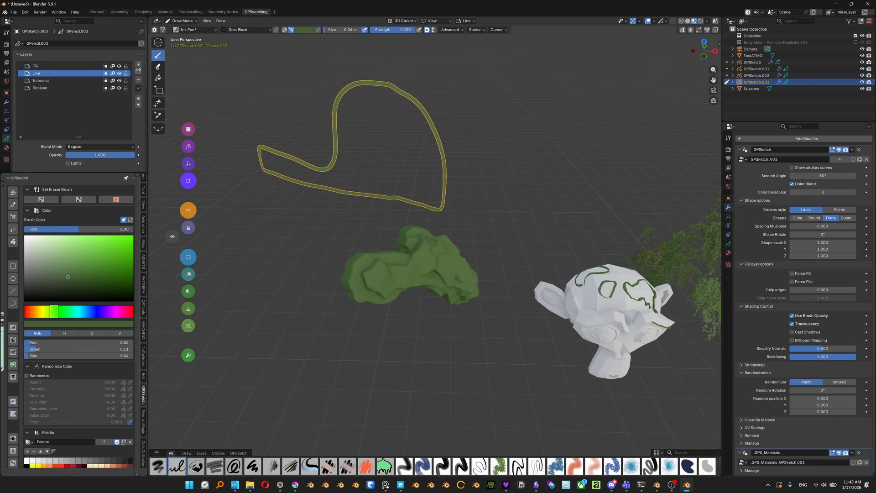
right_click(437, 209, "shift")
middle_click_drag(372, 238, 388, 245)
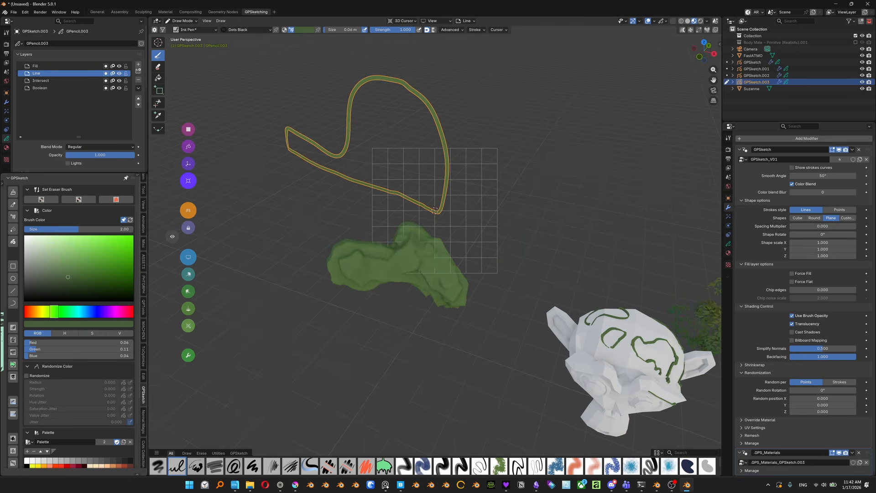
- Try auto-locking of inactive layers and turn it back off
left_click(189, 228)
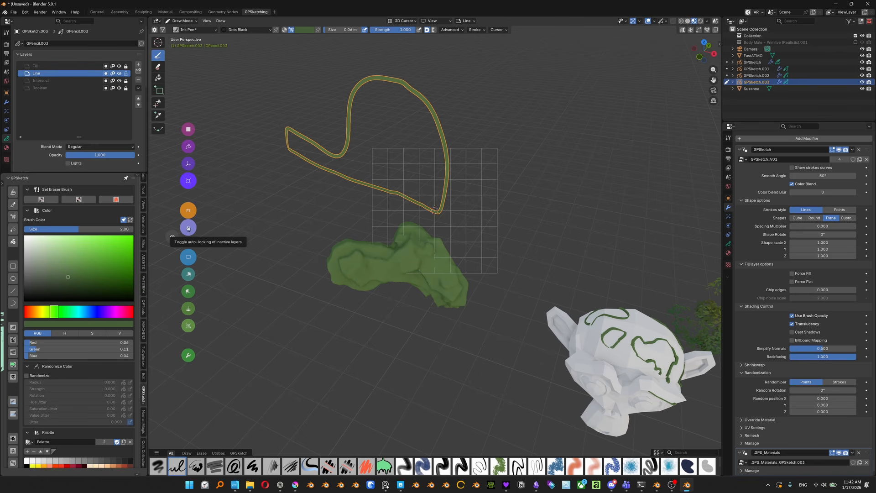
left_click(188, 228)
middle_click_drag(255, 248, 273, 237)
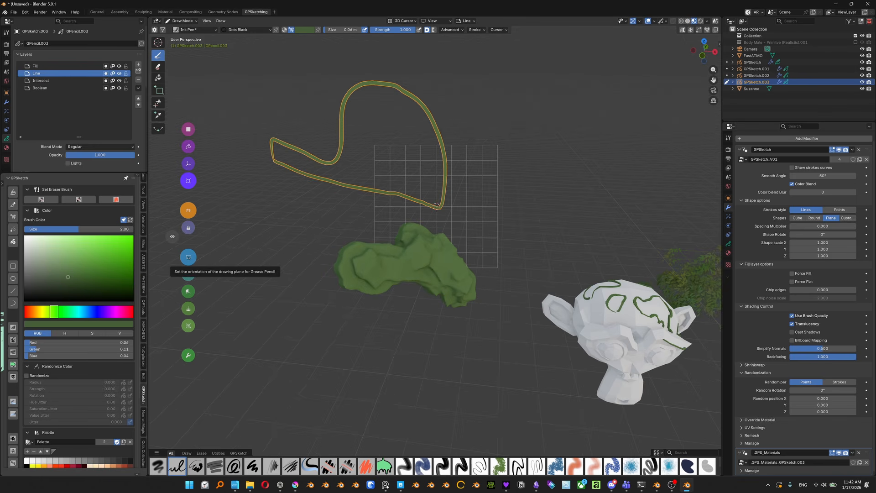
- Try the View, Side (Y-Z), Front (X-Z) and Top (X-Y) drawing plane orientations
left_click(188, 257)
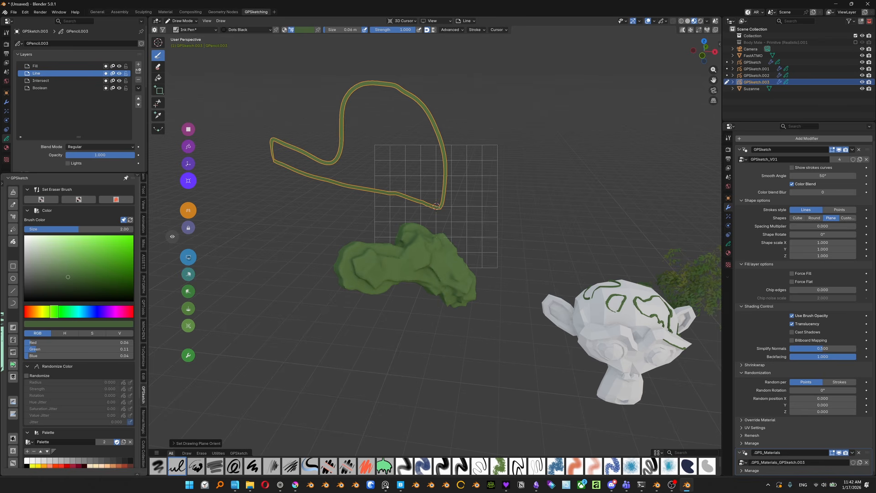
mouse_move(302, 269)
middle_mouse_down()
mouse_move(428, 259)
mouse_move(294, 262)
middle_mouse_up()
left_click(188, 274)
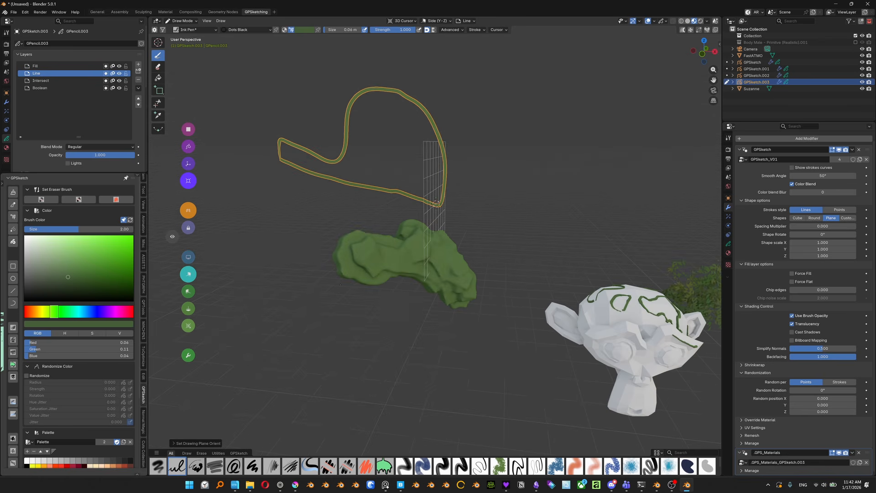
left_click(188, 291)
left_click(188, 308)
left_click(188, 291)
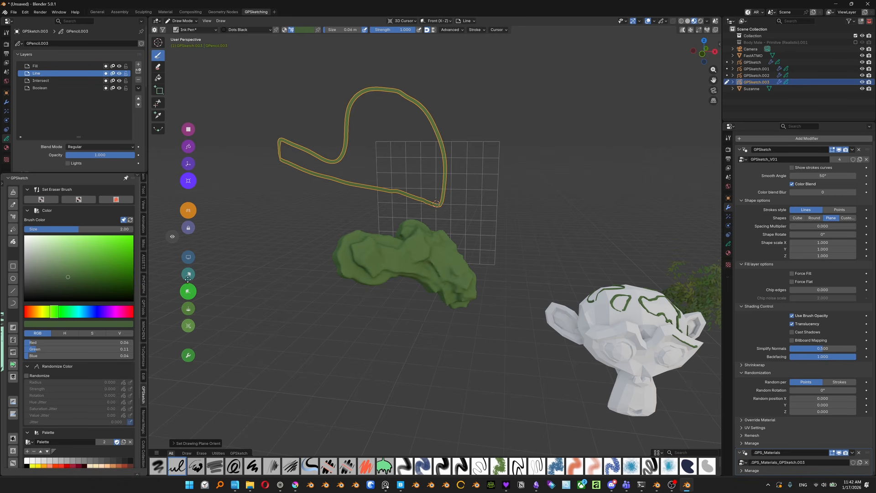
left_click(188, 274)
left_click(189, 308)
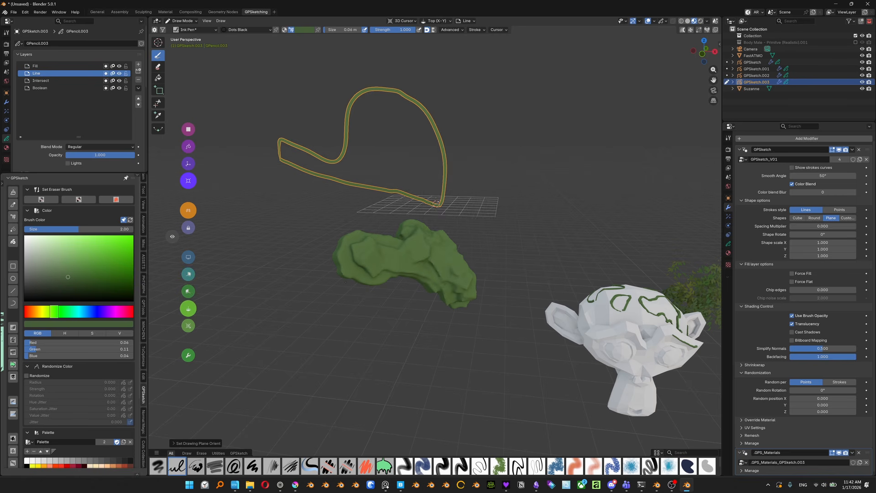
- Set the drawing plane to Front (X-Z), draw a boxy outline crossing the loop and extend it sideways with a second stroke
left_click(188, 291)
mouse_move(461, 241)
left_mouse_down()
mouse_move(463, 146)
mouse_move(377, 187)
mouse_move(473, 212)
left_mouse_up()
mouse_move(452, 212)
middle_mouse_down()
mouse_move(365, 226)
mouse_move(445, 223)
middle_mouse_up()
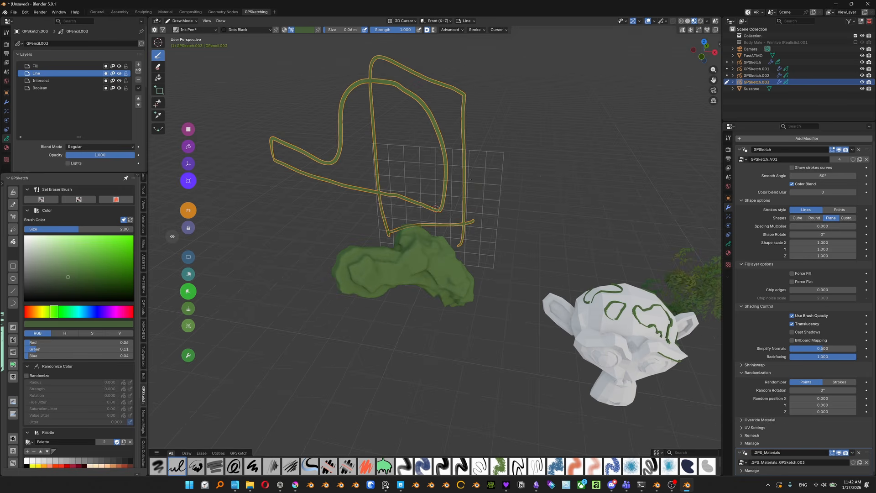
left_click_drag(464, 99, 467, 219)
- Place the 3D cursor on the boxy outline's vertical edge, set the drawing plane to Side (Y-Z) and draw a perpendicular frame stroke there
right_click(464, 186, "shift")
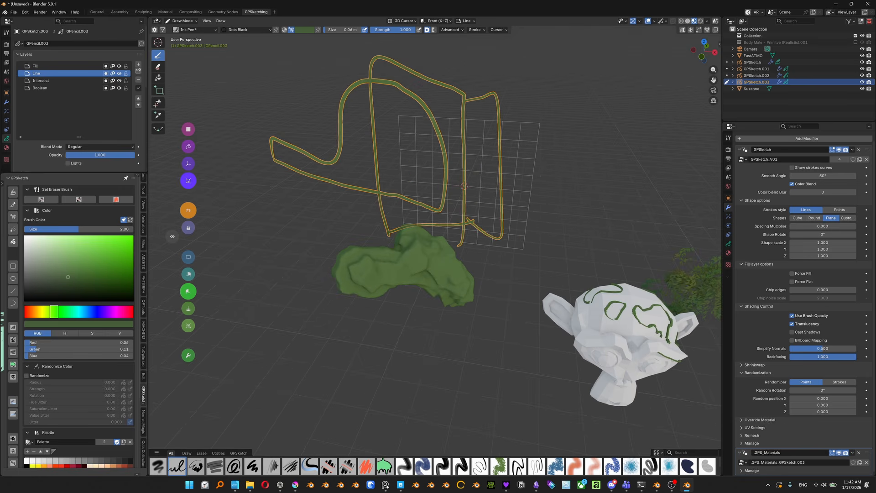
left_click(188, 273)
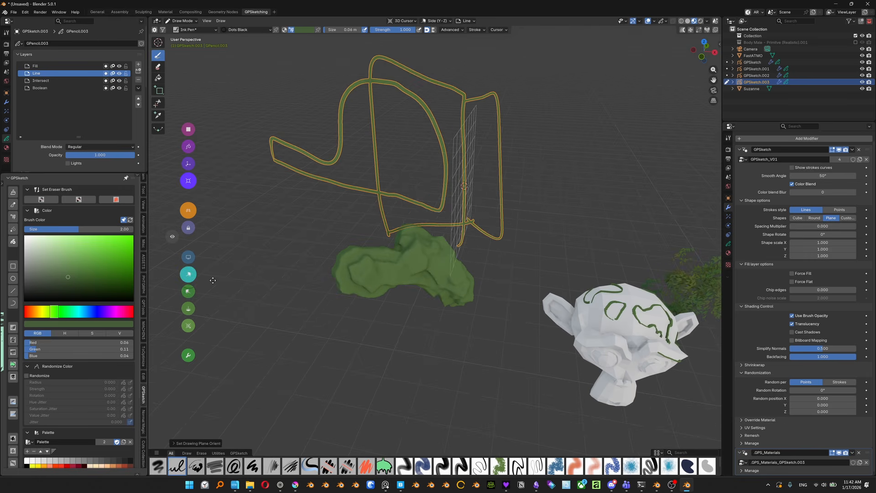
middle_click_drag(505, 133, 434, 130)
mouse_move(497, 89)
left_mouse_down()
mouse_move(513, 224)
mouse_move(439, 228)
left_mouse_up()
mouse_move(439, 228)
middle_mouse_down()
mouse_move(381, 234)
mouse_move(531, 227)
middle_mouse_up()
- Set the drawing plane orientation to Cursor and reposition the 3D cursor on the vertical edge
left_click(188, 327)
mouse_move(401, 255)
middle_mouse_down()
mouse_move(456, 254)
mouse_move(432, 253)
mouse_move(453, 176)
middle_mouse_up()
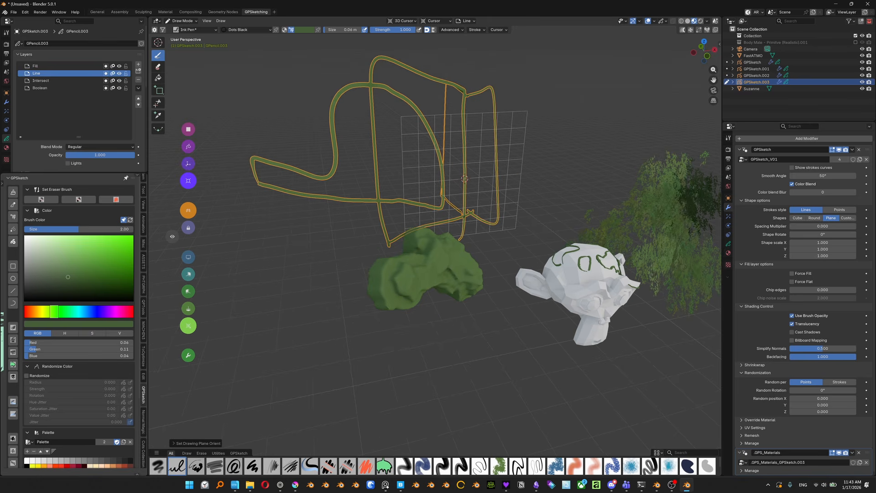
mouse_move(465, 183)
right_mouse_down("shift")
mouse_move(496, 159)
mouse_move(461, 192)
right_mouse_up("shift")
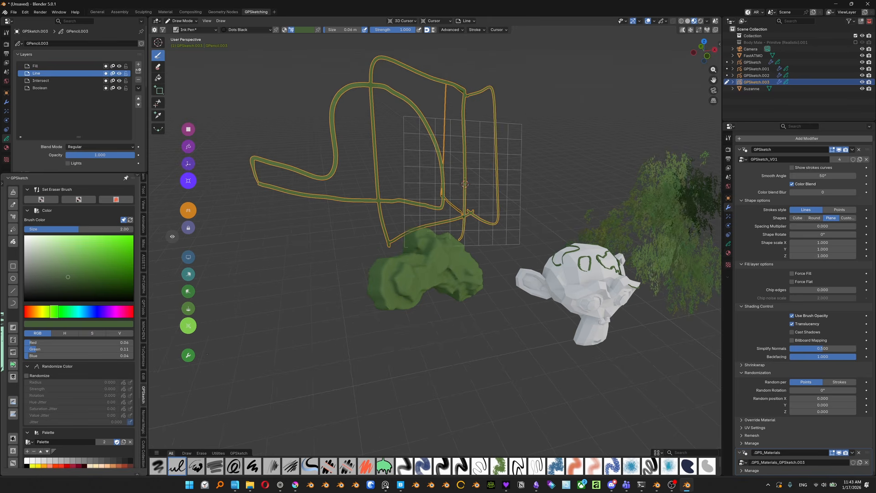
- Run the GPSketch modifiers setup on the current sketch object
left_click(188, 355)
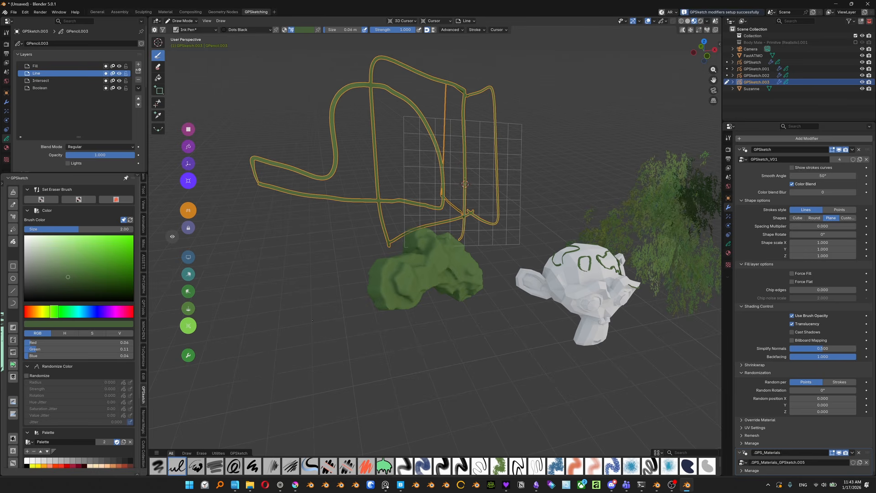
middle_click_drag(431, 176, 399, 196, "shift")
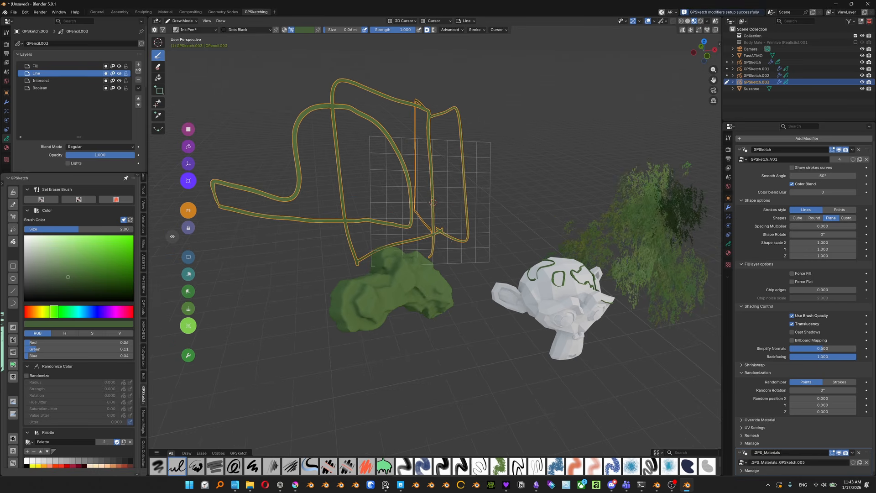
middle_click_drag(451, 240, 421, 241, "shift")
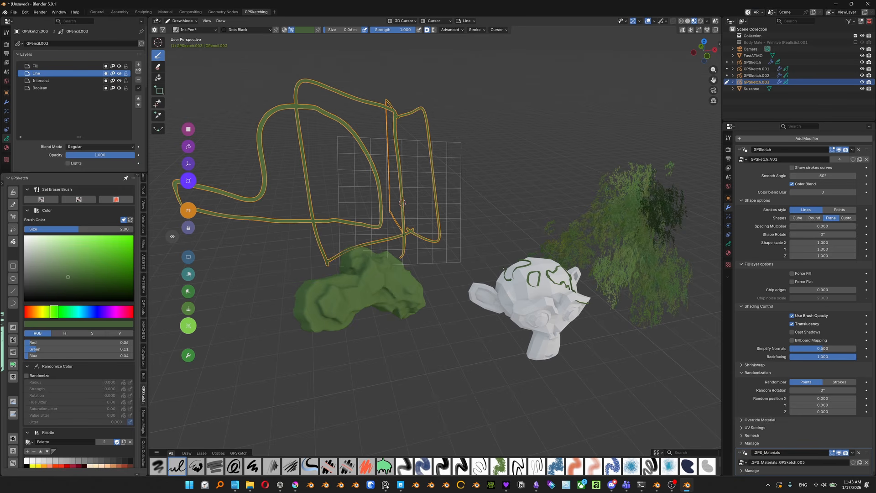
- Add a GPS_HullSketch object from the GP assets in Object Mode and enter Draw Mode on it
key("ctrl+Tab")
middle_click_drag(442, 231, 437, 227, "shift")
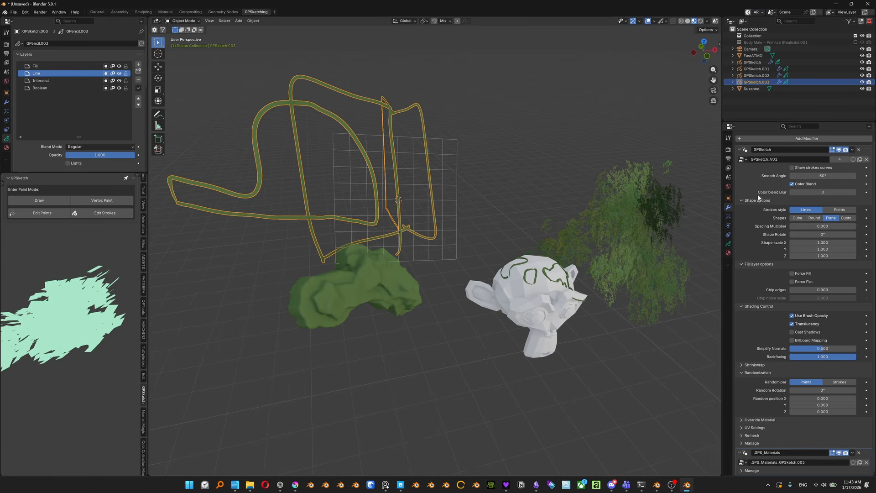
key("ctrl+shift+a")
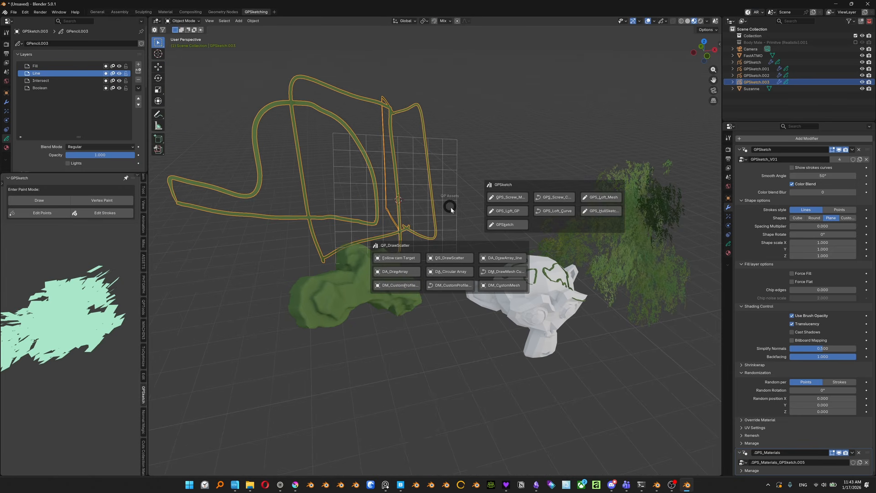
left_click(600, 211)
left_click(550, 183)
middle_click_drag(550, 184, 452, 213)
key("ctrl+Tab")
left_click(452, 251)
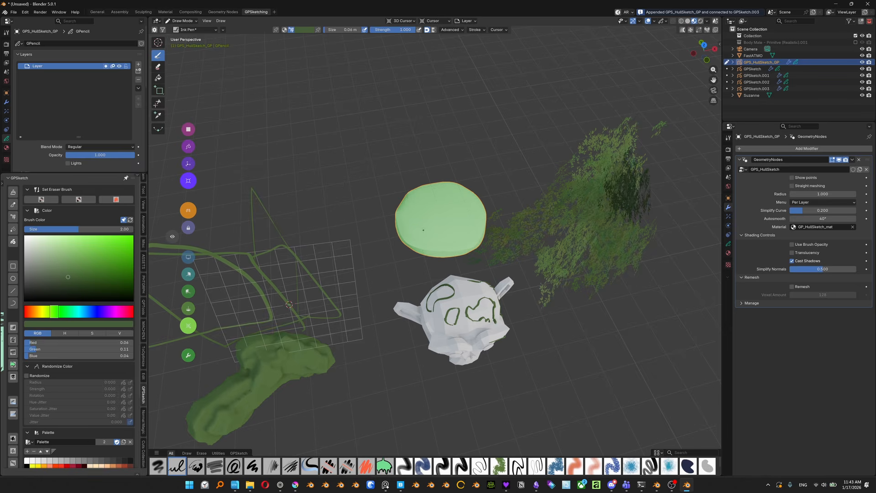
- Draw strokes away from the hull from different angles to extend it into a larger volume
middle_click_drag(453, 248, 461, 234)
mouse_move(458, 173)
left_mouse_down()
mouse_move(459, 106)
mouse_move(416, 181)
left_mouse_up()
mouse_move(417, 181)
middle_mouse_down()
mouse_move(571, 254)
mouse_move(457, 184)
middle_mouse_up()
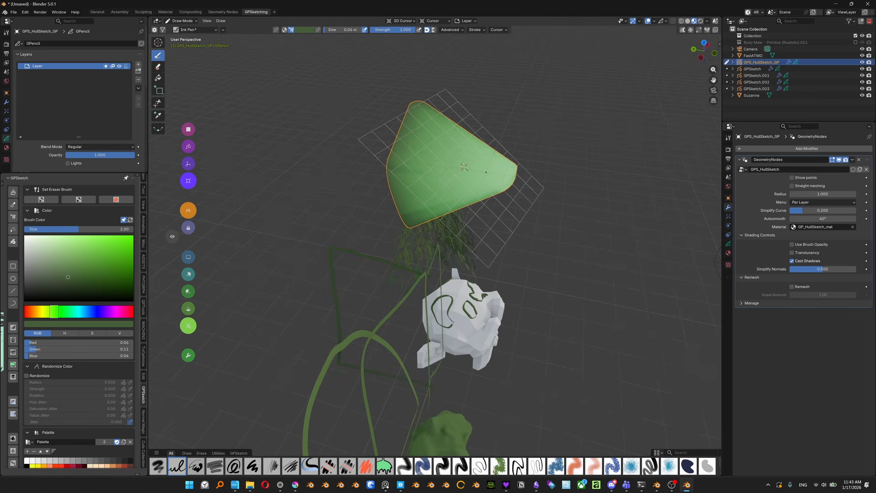
mouse_move(461, 80)
left_mouse_down()
mouse_move(570, 102)
mouse_move(580, 179)
left_mouse_up()
mouse_move(577, 182)
middle_mouse_down()
mouse_move(425, 187)
mouse_move(310, 240)
middle_mouse_up()
- Move the 3D cursor onto the hull, set the drawing plane to View and draw another stroke that extends the hull
right_click_drag(364, 194, 405, 177, "shift")
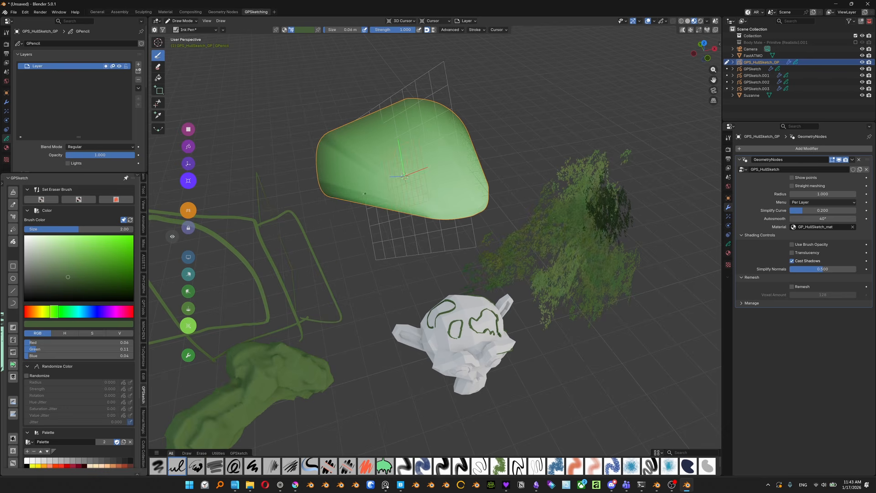
left_click(188, 257)
middle_click_drag(310, 223, 365, 210)
left_click_drag(461, 68, 340, 160)
middle_click_drag(360, 178, 497, 162)
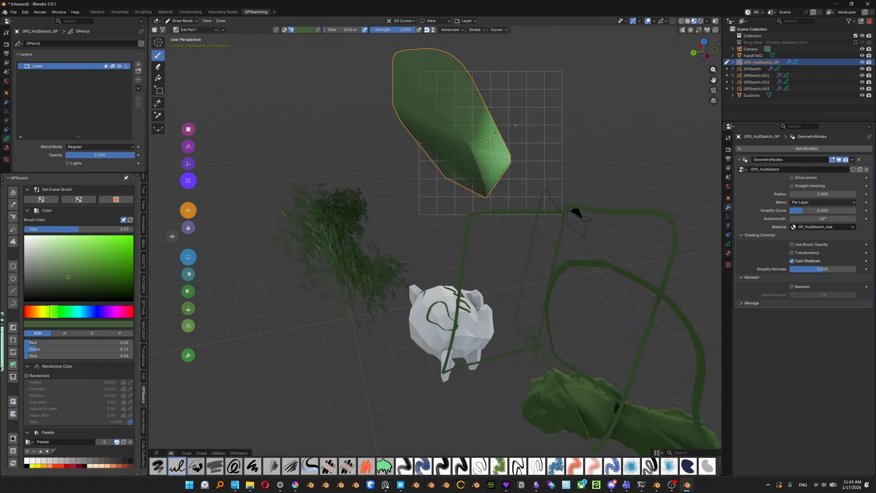
middle_click_drag(515, 125, 545, 200)
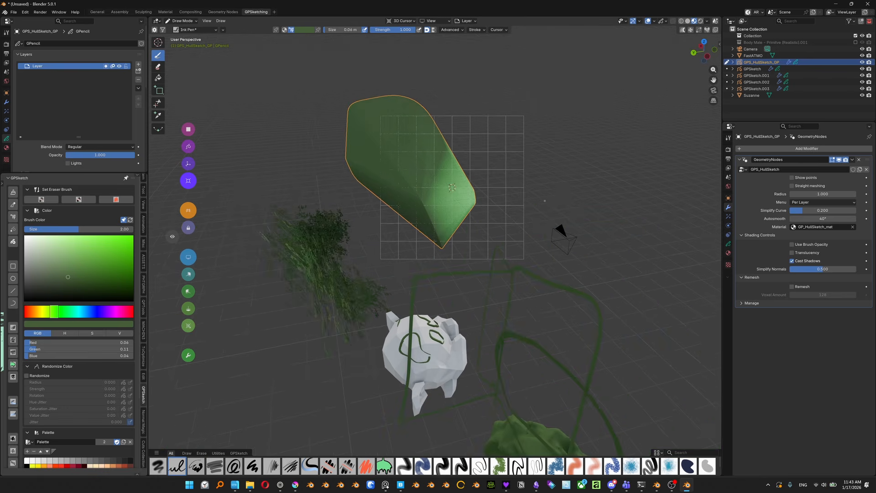
- Add a new layer to the hull sketch, place the 3D cursor over the hull and draw several strokes forming a second hull
left_click(139, 67)
right_click(444, 151, "shift")
mouse_move(450, 149)
left_mouse_down()
mouse_move(460, 89)
mouse_move(449, 159)
left_mouse_up()
middle_click_drag(456, 158, 378, 164)
left_click_drag(463, 64, 422, 187)
middle_click_drag(424, 183, 376, 198)
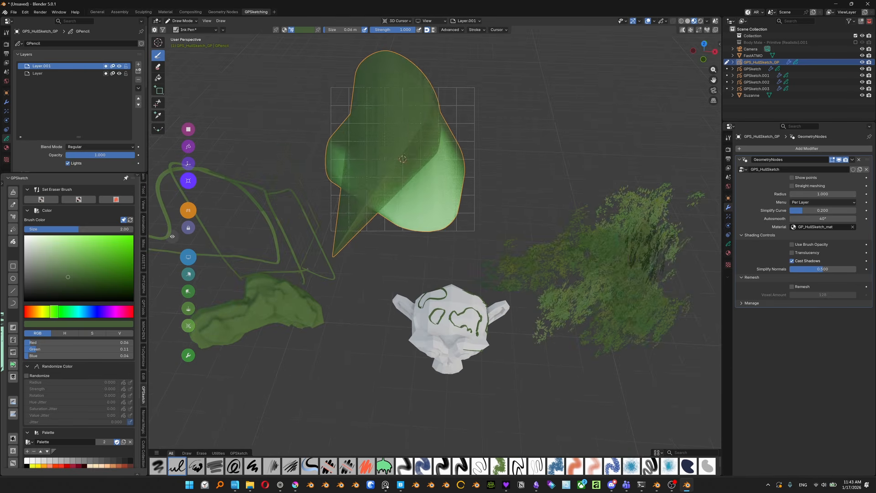
left_click_drag(317, 63, 283, 166)
mouse_move(552, 215)
middle_mouse_down()
mouse_move(511, 233)
mouse_move(504, 203)
middle_mouse_up()
- Try the One Hull mode in the hull modifier, and finally set it to Per Strokes
left_click(792, 202)
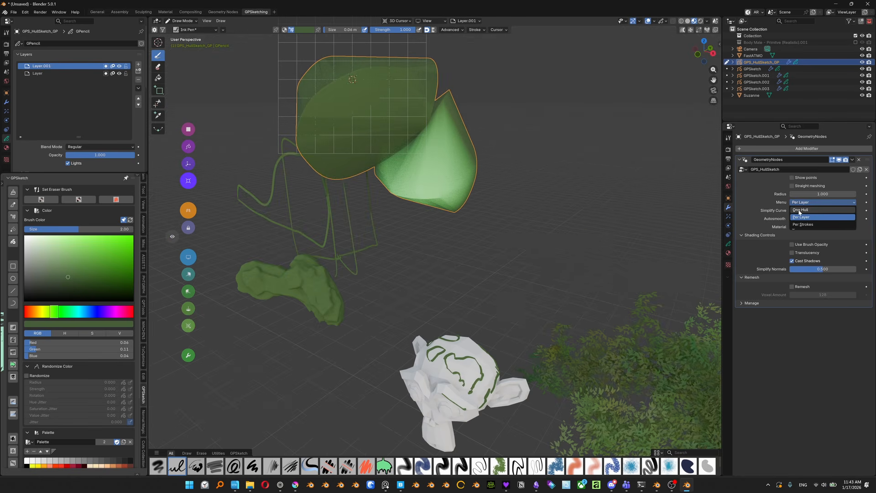
left_click(799, 216)
middle_click_drag(352, 149, 515, 230)
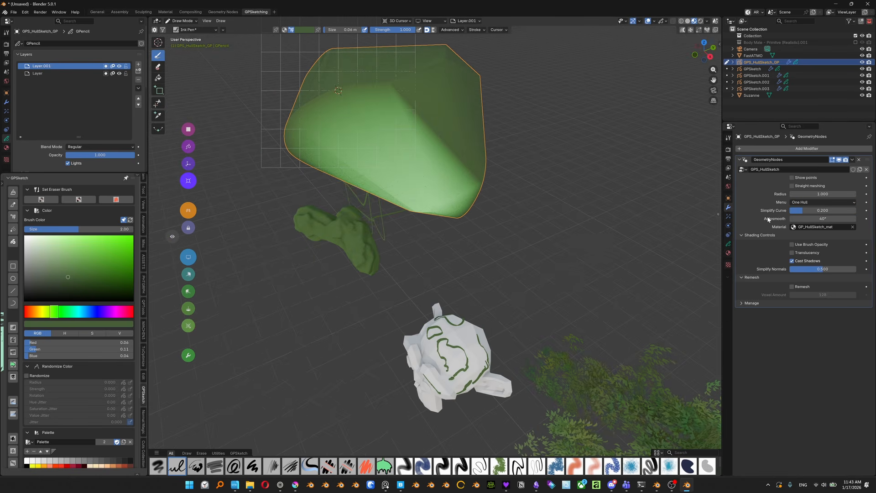
left_click(802, 202)
left_click(803, 224)
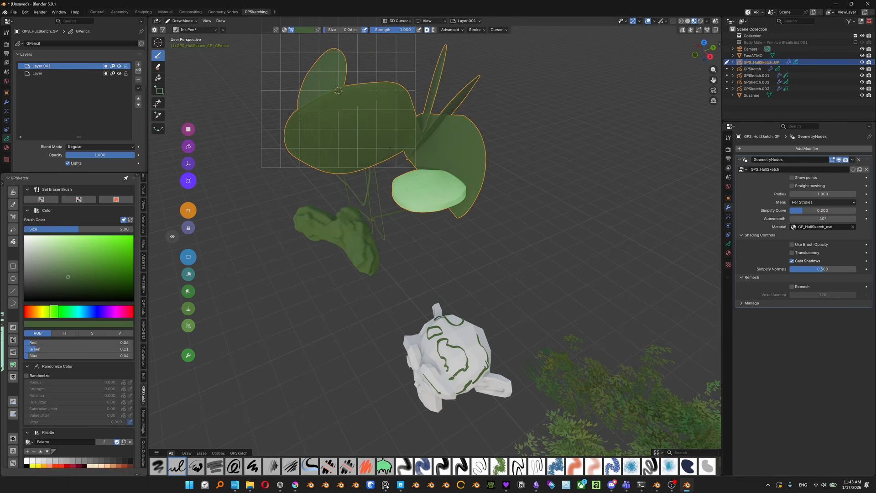
- Switch the hull sketch to Sculpt Mode and reshape its strokes with the Grab brush from several angles, then return to Object Mode
middle_click_drag(389, 147, 456, 174)
key("ctrl+Tab")
left_click(482, 147)
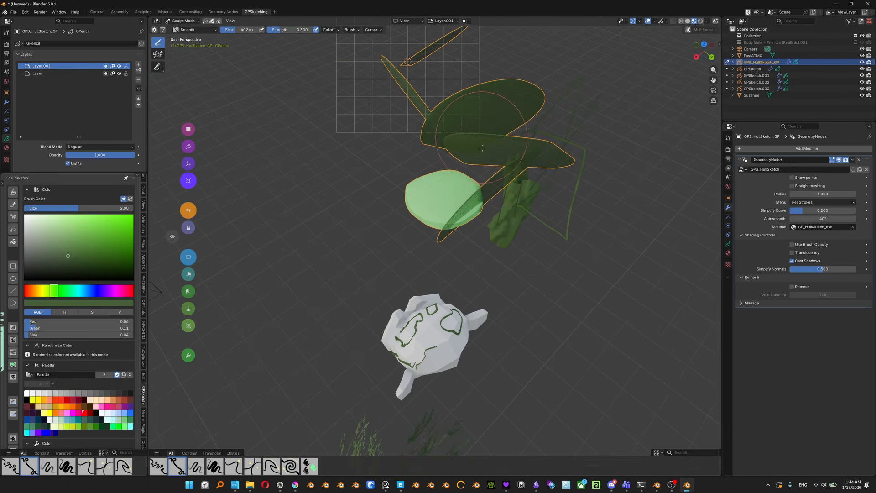
middle_click_drag(482, 147, 533, 176)
key("g")
mouse_move(435, 100)
middle_mouse_down()
mouse_move(444, 98)
mouse_move(466, 222)
mouse_move(399, 162)
mouse_move(409, 146)
mouse_move(390, 120)
middle_mouse_up()
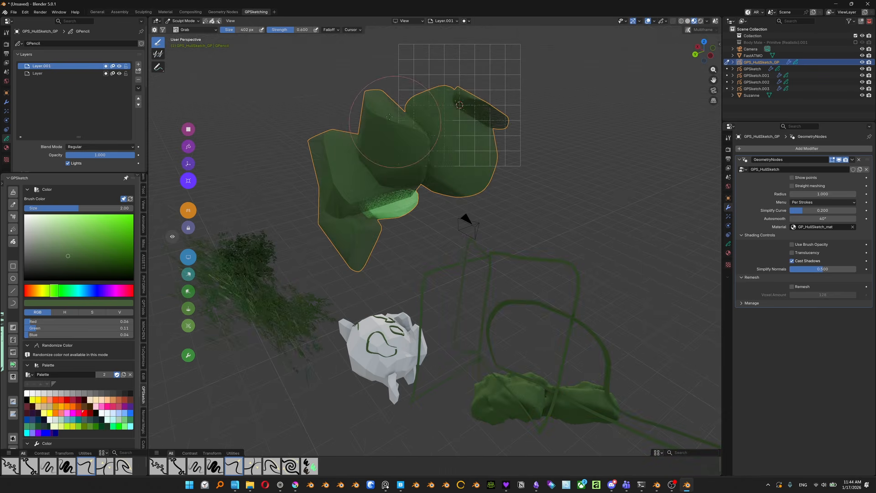
middle_click_drag(335, 171, 364, 176)
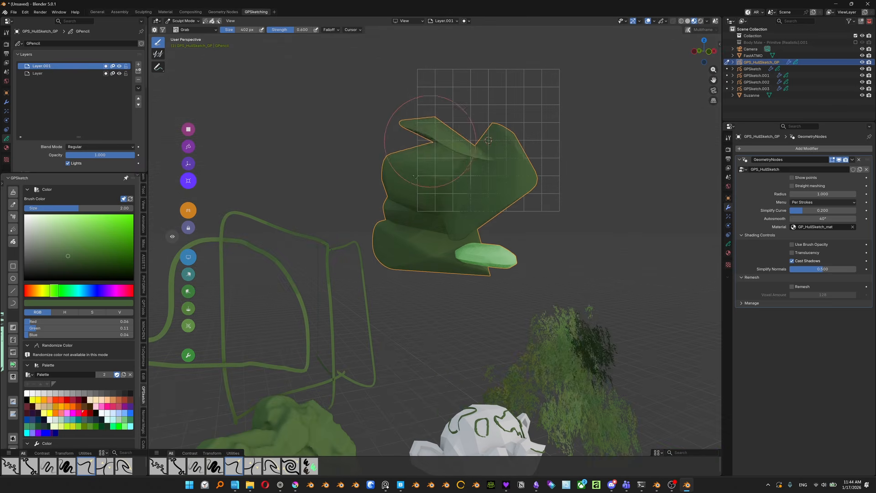
mouse_move(430, 141)
left_mouse_down()
mouse_move(422, 132)
mouse_move(433, 127)
left_mouse_up()
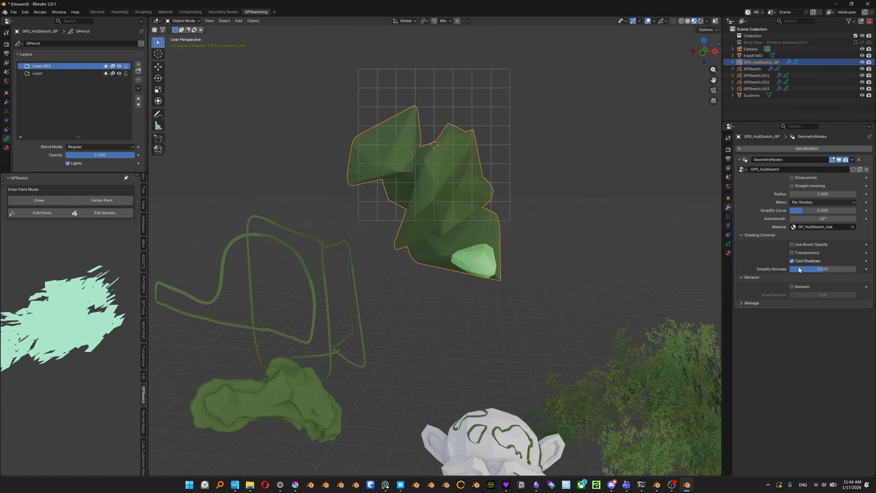
- Enable Use Brush Opacity in the hull's shading controls, toggle Cast Shadows off and on, and set Simplify Normals to 0
left_click(793, 245)
left_click(792, 261)
left_click(793, 261)
middle_click_drag(571, 214, 549, 224)
mouse_move(793, 269)
left_mouse_down()
mouse_move(802, 270)
mouse_move(782, 267)
left_mouse_up()
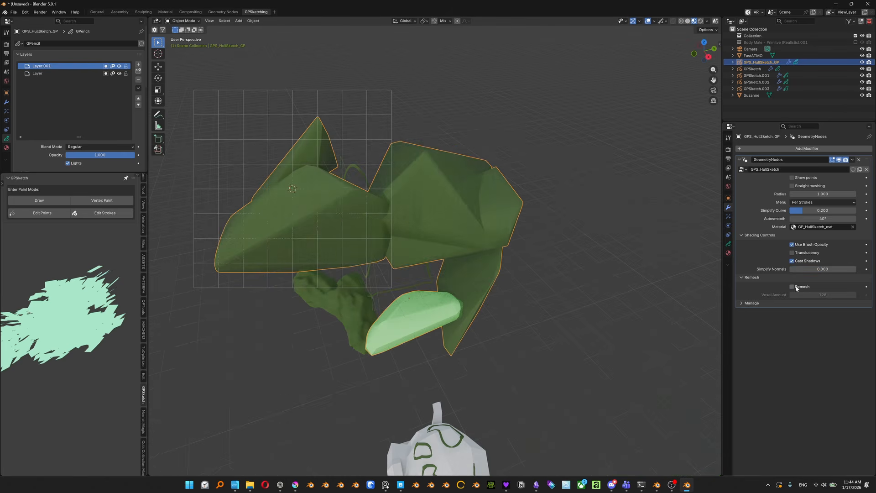
- Try the hull modifier's Remesh option, adjusting its voxel amount, and switch it back off
left_click(796, 288)
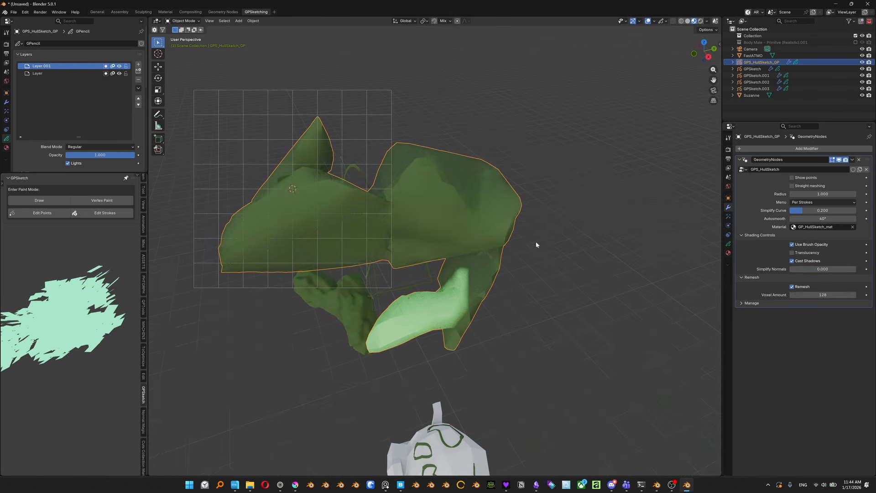
middle_click_drag(536, 242, 559, 236)
left_click_drag(822, 294, 817, 295)
left_click(795, 287)
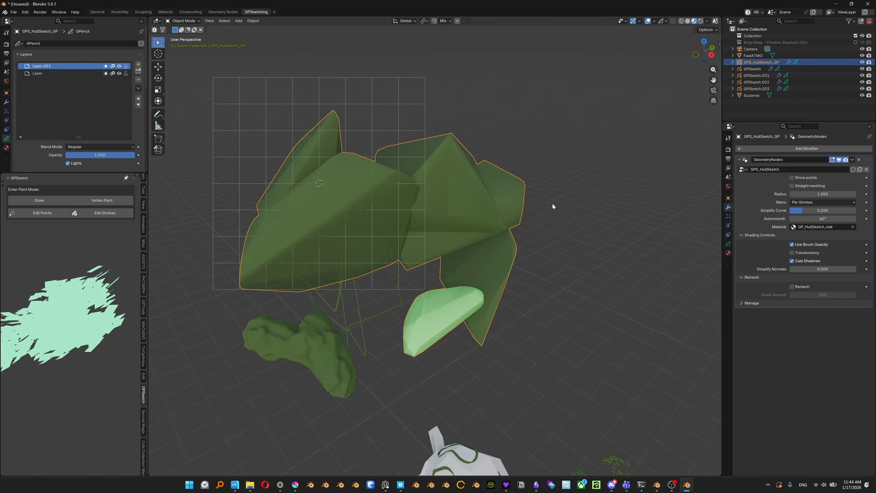
key("shift+a")
key("shift+a")
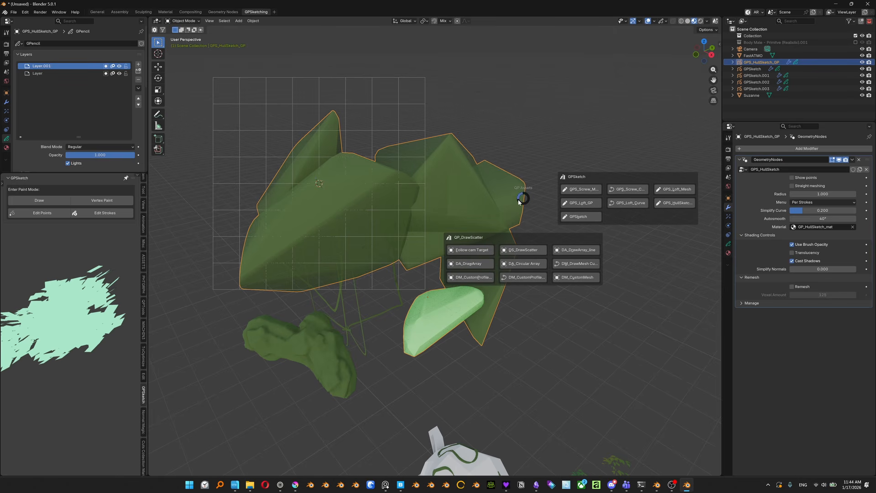
key("Escape")
middle_click_drag(480, 202, 516, 207)
scroll(518, 211, "down", 1)
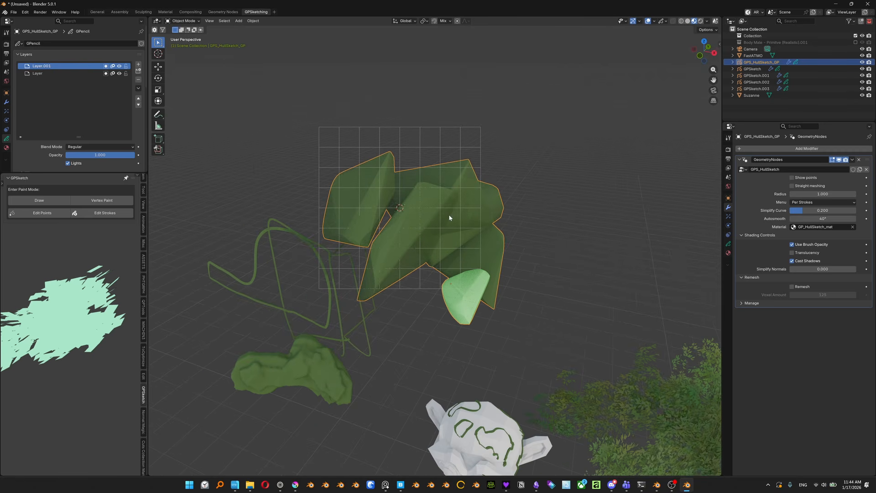
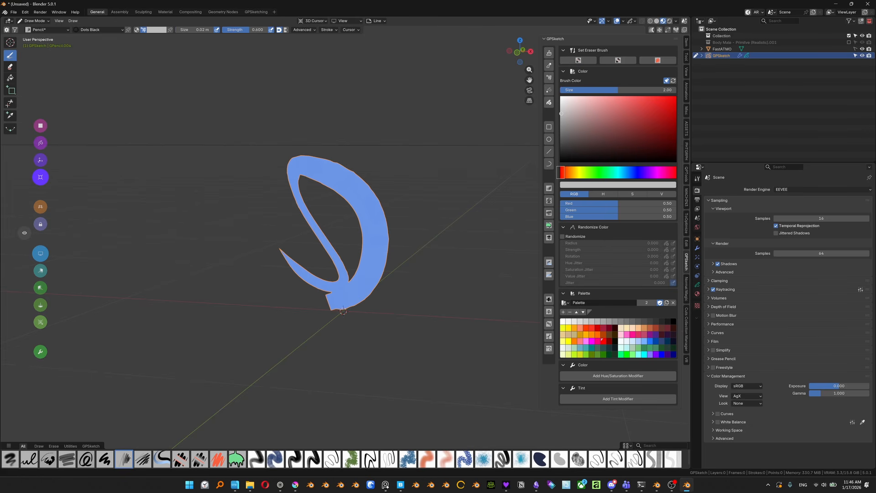
- Set the brush colour to a muted red and draw a curved dotted stroke above the blue shape
middle_click_drag(458, 225, 459, 221)
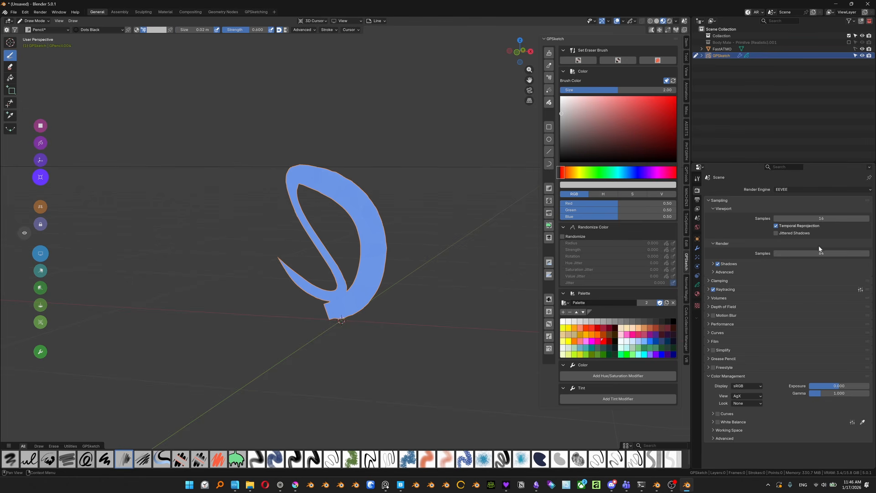
mouse_move(602, 114)
left_mouse_down()
mouse_move(638, 141)
mouse_move(602, 117)
mouse_move(623, 126)
left_mouse_up()
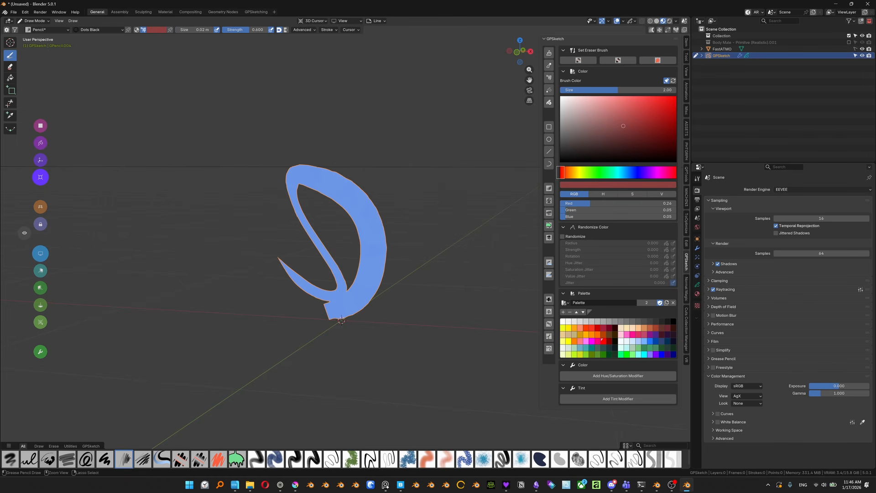
mouse_move(435, 222)
left_mouse_down()
mouse_move(337, 110)
mouse_move(263, 167)
left_mouse_up()
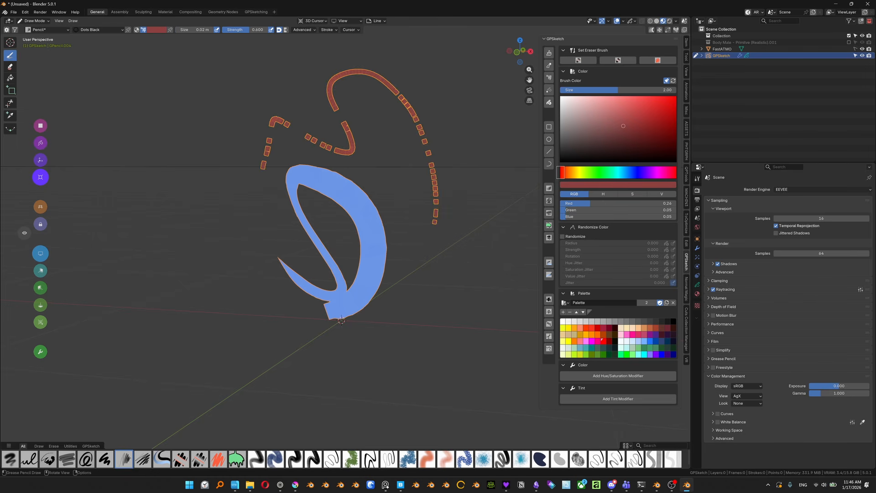
- Select the D_Marker Chisel brush, show the HSV sliders, and draw looping strokes in a purple of RGB 0.18, 0.16, 0.31
left_click(370, 459)
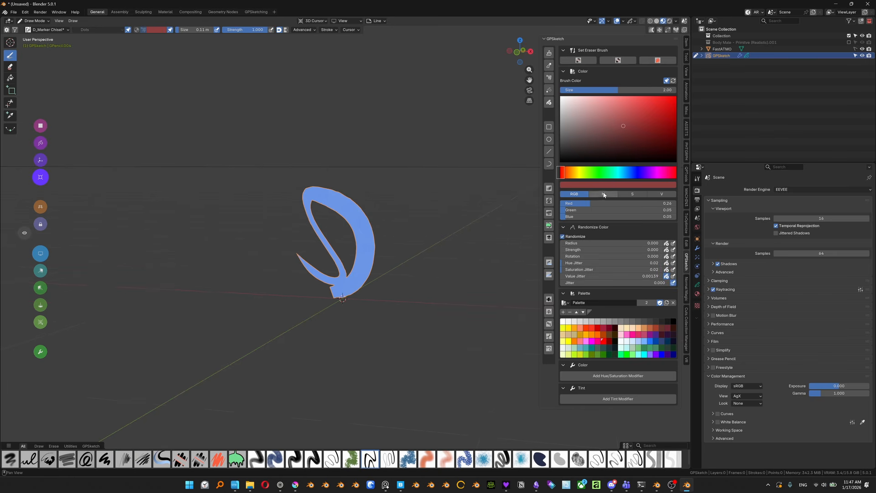
left_click(604, 195)
middle_click_drag(365, 241, 388, 253, "shift")
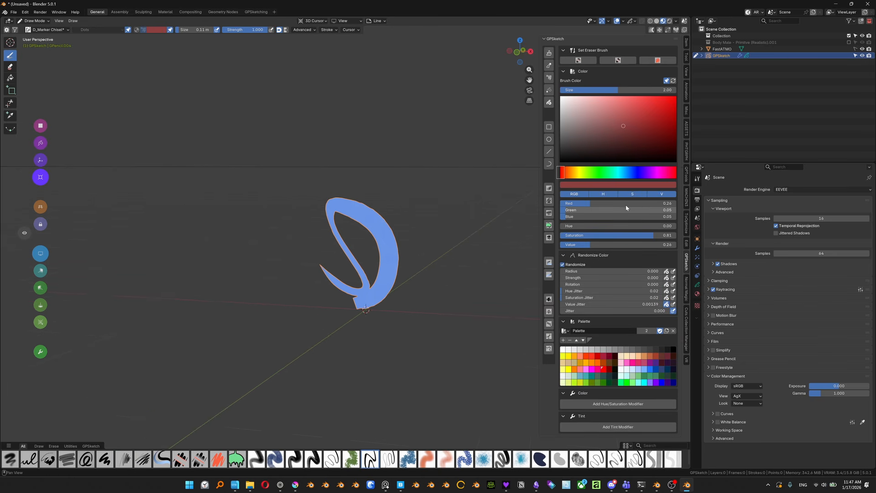
mouse_move(589, 203)
left_mouse_down()
mouse_move(627, 214)
mouse_move(595, 219)
left_mouse_up()
mouse_move(593, 217)
left_mouse_down()
mouse_move(648, 222)
mouse_move(580, 233)
mouse_move(639, 231)
mouse_move(597, 244)
left_mouse_up()
left_click_drag(468, 213, 431, 98)
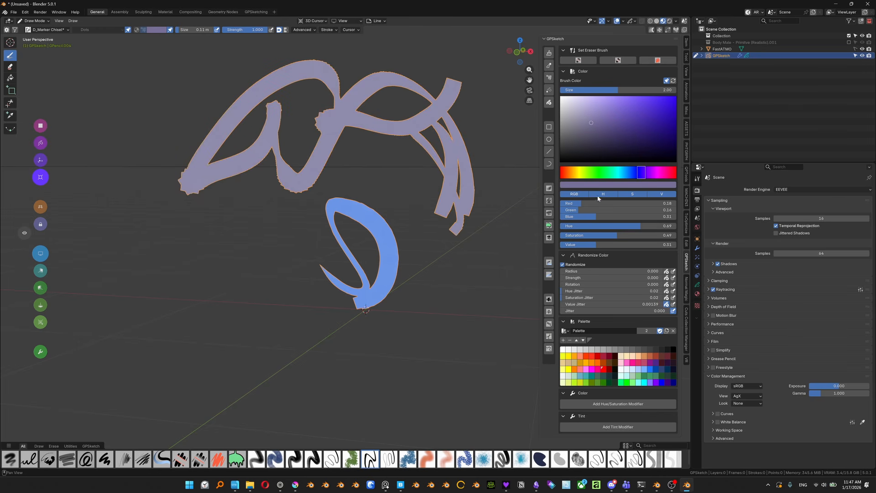
- Toggle the colour slider sets and hide the hue, saturation and value sliders so only RGB is shown
left_click(582, 195)
left_click(576, 194)
left_click(607, 195)
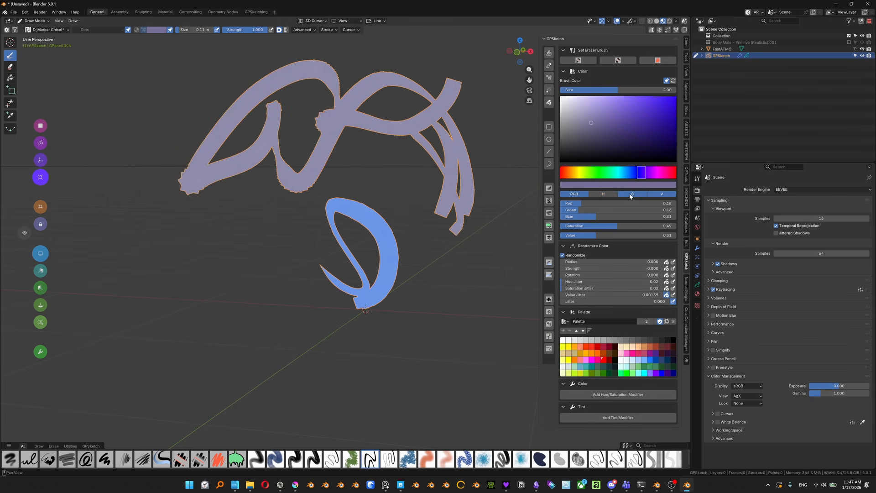
left_click(630, 195)
left_click(650, 194)
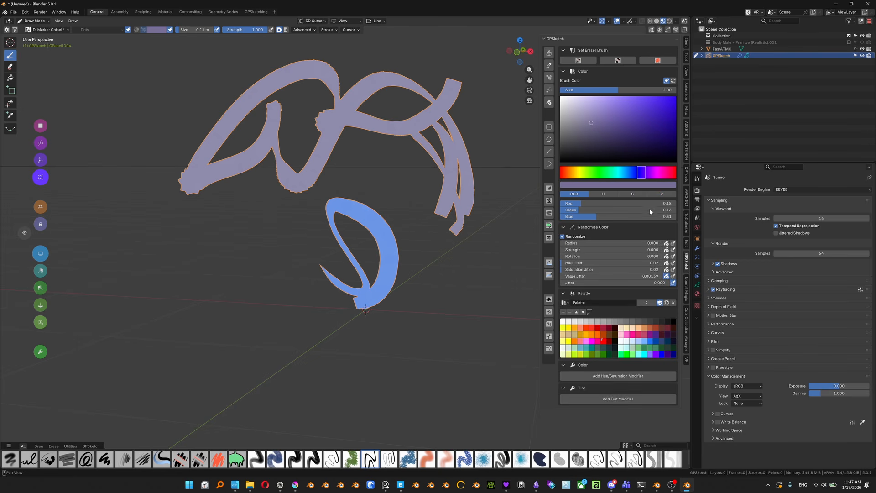
- Raise the brush's Hue Jitter and Saturation Jitter to 0.28 and draw test strokes around the existing ones
middle_click_drag(501, 260, 487, 266, "shift")
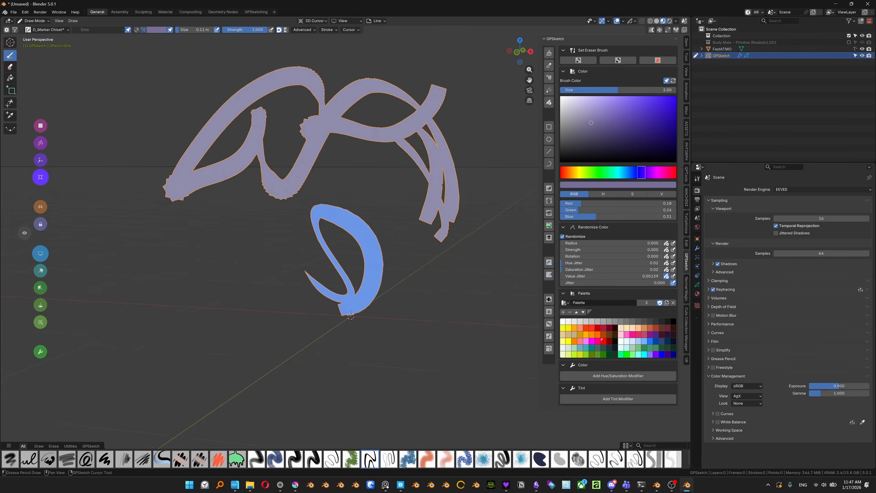
middle_click_drag(436, 179, 417, 183, "shift")
scroll(417, 183, "down", 1)
left_click_drag(589, 264, 602, 269)
mouse_move(461, 209)
left_mouse_down()
mouse_move(469, 171)
mouse_move(483, 265)
left_mouse_up()
left_click_drag(584, 273, 603, 272)
- Undo the latest jittered test strokes and redo some of them
key("ctrl+z")
key("ctrl+z")
key("ctrl+z")
key("ctrl+z")
key("ctrl+z")
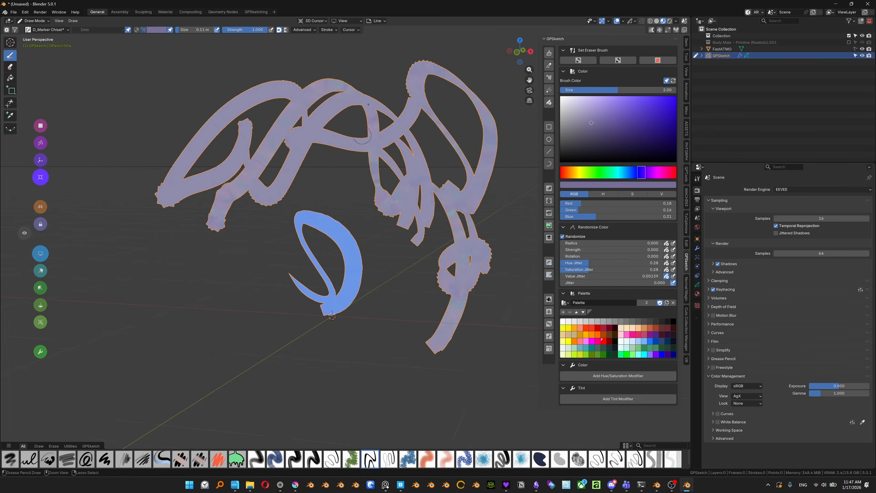
key("ctrl+shift+z")
key("ctrl+shift+z")
- Set Value Jitter to 0.08 and draw a long winding stroke beneath the other purple strokes
scroll(319, 169, "up", 2)
middle_click_drag(269, 140, 322, 173, "shift")
left_click_drag(621, 276, 630, 276)
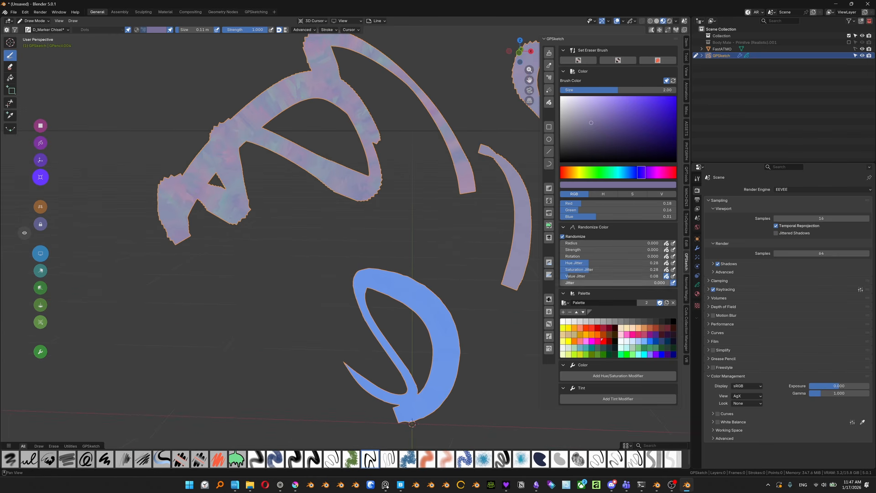
mouse_move(404, 228)
left_mouse_down()
mouse_move(307, 252)
mouse_move(177, 337)
mouse_move(221, 331)
left_mouse_up()
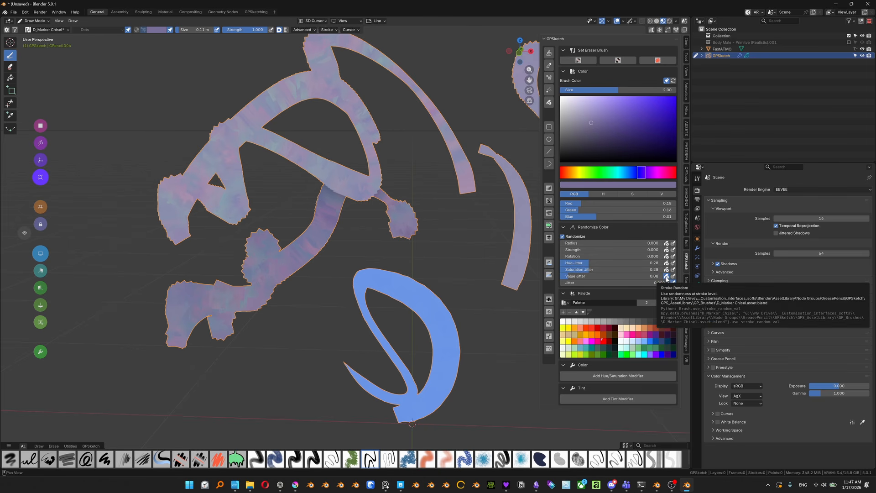
- Draw a series of short strokes side by side to compare the colour variation between strokes
mouse_move(443, 248)
left_mouse_down()
mouse_move(372, 113)
mouse_move(391, 103)
left_mouse_up()
left_click_drag(476, 264, 421, 107)
left_click_drag(491, 274, 445, 115)
mouse_move(495, 296)
left_mouse_down()
mouse_move(496, 248)
mouse_move(468, 130)
left_mouse_up()
left_click_drag(496, 297, 411, 170)
left_click_drag(474, 282, 382, 190)
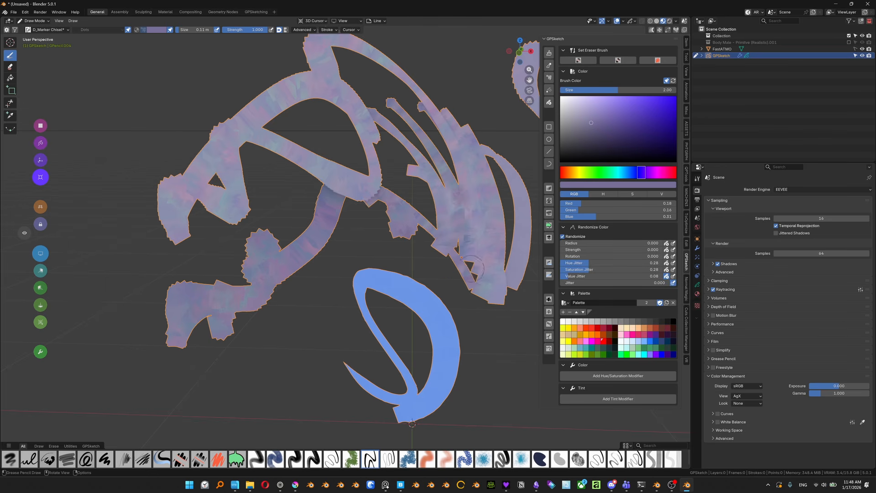
left_click_drag(459, 265, 354, 215)
left_click_drag(457, 280, 417, 260)
- Undo all the drawn strokes, including the blue shape, to clear the drawing
key("ctrl+z")
key("ctrl+z")
key("ctrl+z")
key("ctrl+z")
key("ctrl+z")
key("ctrl+z")
key("ctrl+z")
key("ctrl+z")
key("ctrl+z")
key("ctrl+z")
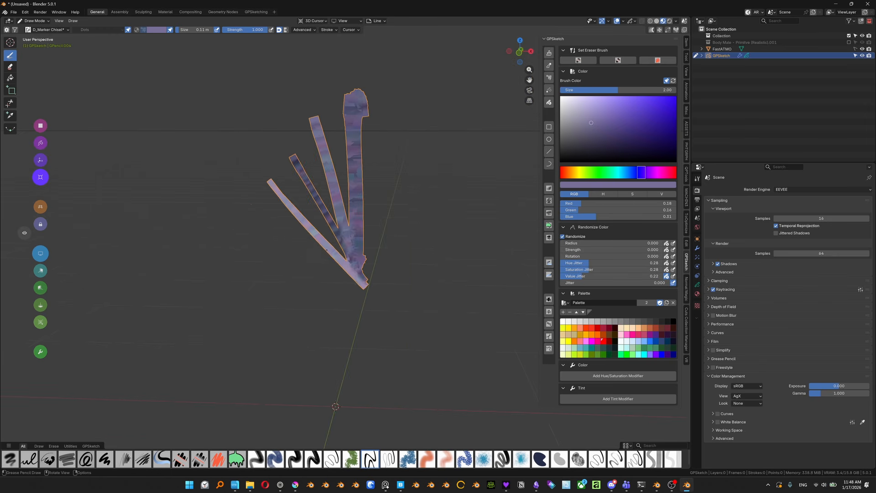
- Draw three more strokes that continue the fan downwards with Value Jitter at 0.22
left_click_drag(247, 209, 356, 300)
left_click_drag(243, 242, 356, 313)
left_click_drag(242, 263, 387, 320)
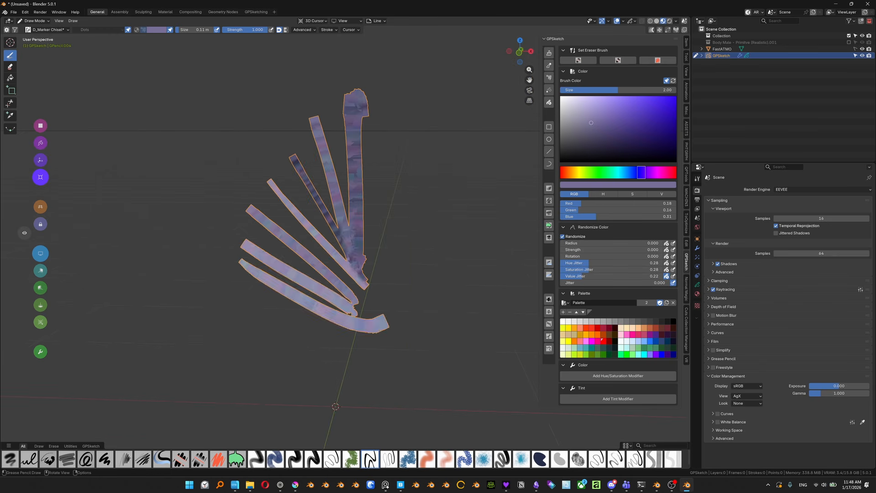
- Undo all the strokes of the fan
key("ctrl+z")
key("ctrl+z")
key("ctrl+z")
key("ctrl+z")
key("ctrl+z")
key("ctrl+z")
key("ctrl+z")
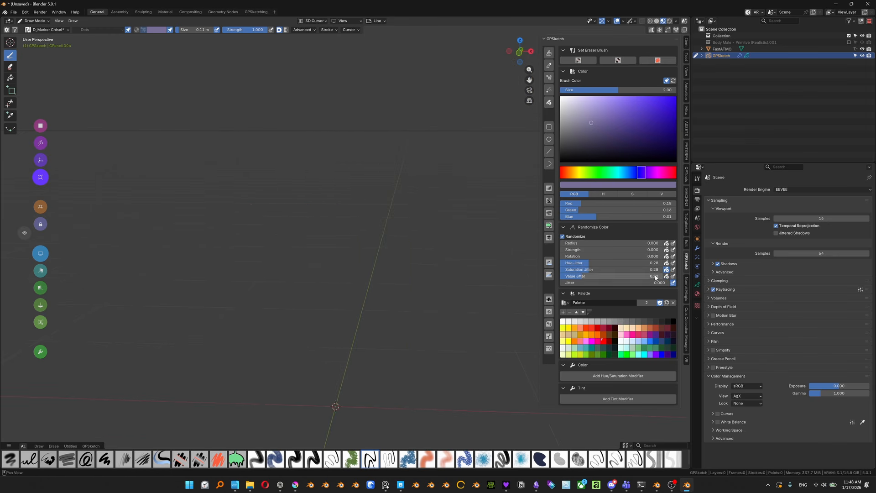
- Set Value Jitter to 0.05, apply Hue Jitter randomness per stroke, and draw a fan of curved strokes
left_click_drag(653, 277, 635, 277)
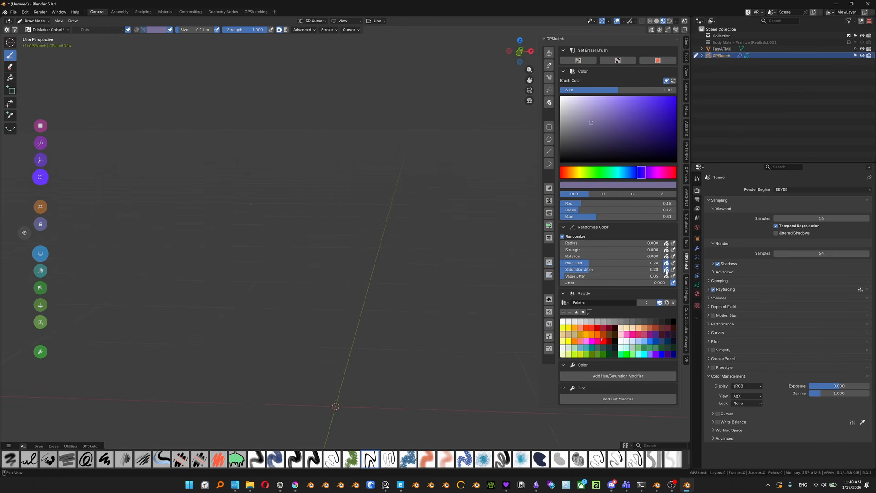
left_click_drag(311, 146, 383, 271)
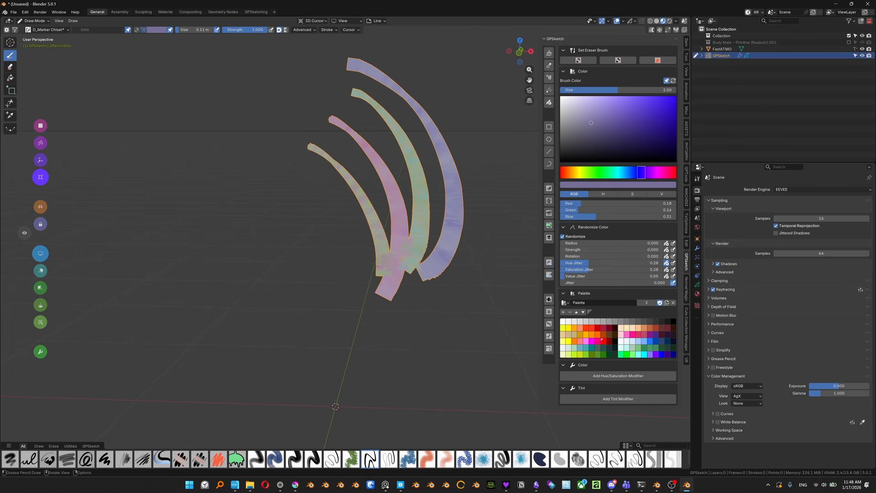
left_click_drag(305, 170, 375, 275)
left_click_drag(297, 185, 367, 284)
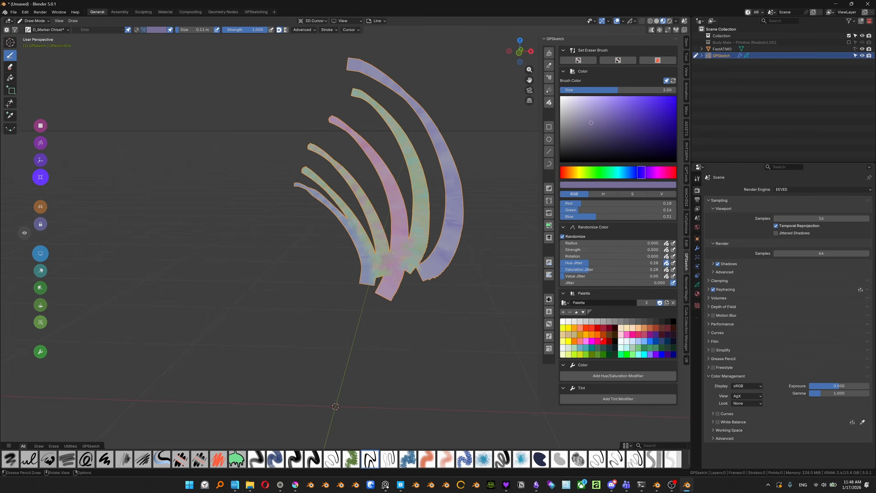
left_click_drag(286, 207, 353, 281)
mouse_move(282, 224)
left_mouse_down()
mouse_move(354, 289)
mouse_move(360, 315)
left_mouse_up()
left_click_drag(276, 258, 356, 323)
left_click_drag(299, 298, 362, 337)
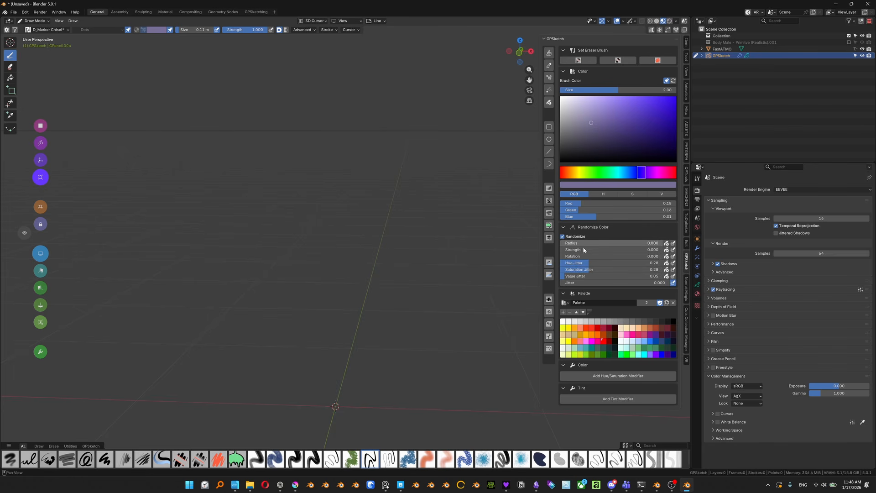
- Set the brush's radius, strength and rotation randomness to 0.285, raise the radius further, and draw looping test strokes
left_click_drag(590, 240, 582, 257)
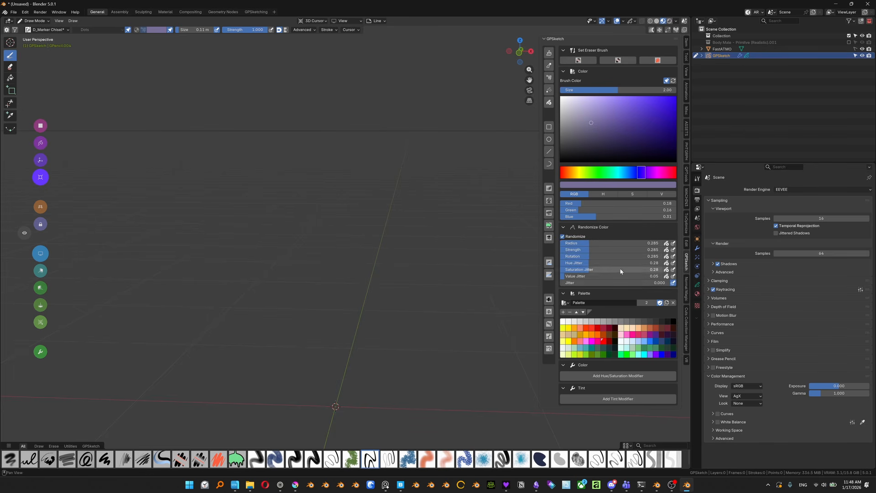
mouse_move(405, 309)
left_mouse_down()
mouse_move(478, 207)
mouse_move(269, 168)
mouse_move(330, 173)
left_mouse_up()
left_click_drag(591, 243, 610, 245)
mouse_move(416, 121)
left_mouse_down()
mouse_move(385, 292)
mouse_move(283, 315)
mouse_move(200, 302)
left_mouse_up()
- Set the radius randomness to 0.691, replace the test strokes with a new wavy stroke, and adjust the rotation randomness
left_click_drag(596, 245, 622, 252)
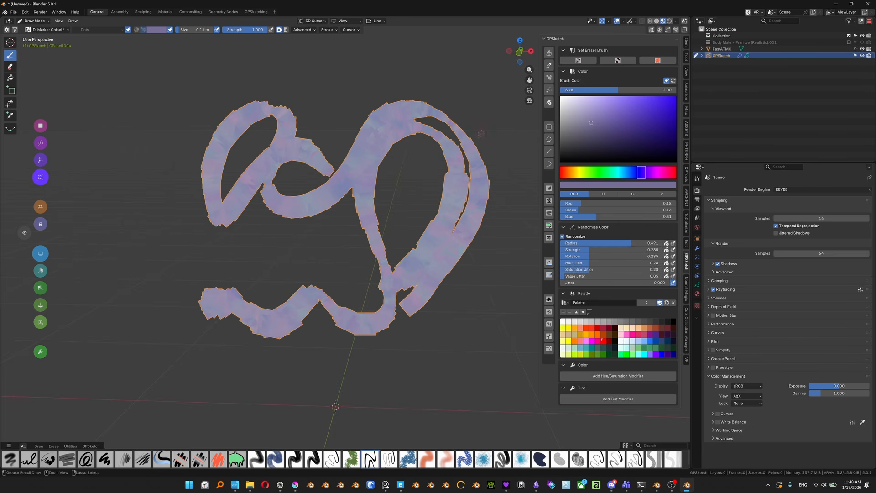
key("ctrl+z")
key("ctrl+z")
mouse_move(461, 284)
left_mouse_down()
mouse_move(453, 109)
mouse_move(268, 192)
left_mouse_up()
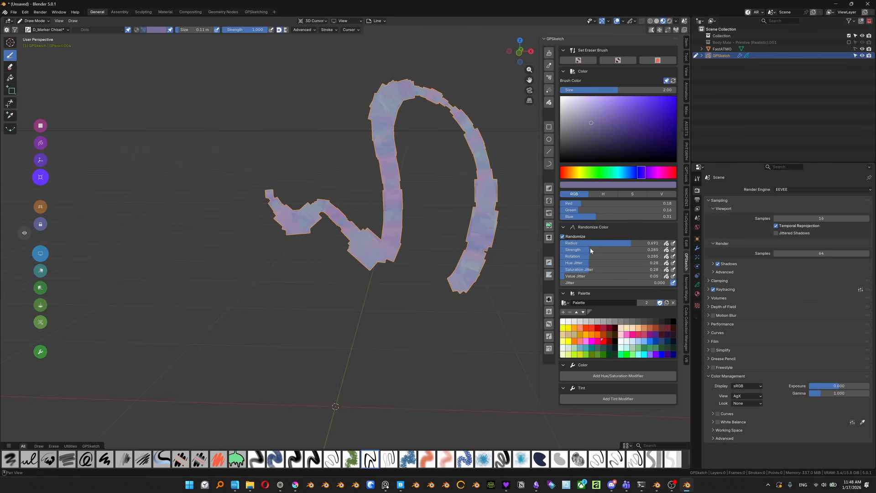
left_click_drag(591, 256, 597, 256)
- Switch to the D_Splotches brush, undo the previous stroke, draw a wide wavy stroke and set the brush's rotation randomness to 0
left_click(464, 459)
key("ctrl+z")
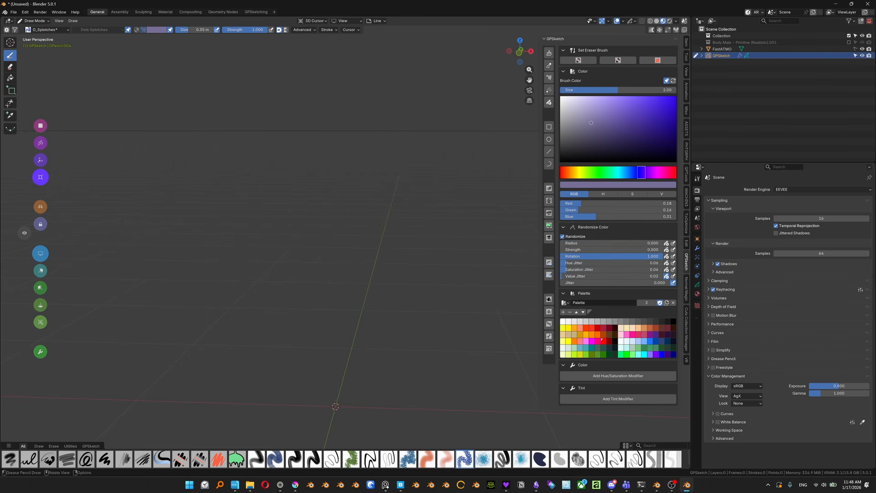
mouse_move(435, 310)
left_mouse_down()
mouse_move(316, 117)
mouse_move(151, 256)
mouse_move(192, 278)
left_mouse_up()
left_click_drag(572, 255, 516, 254)
middle_click_drag(360, 329, 348, 237, "shift")
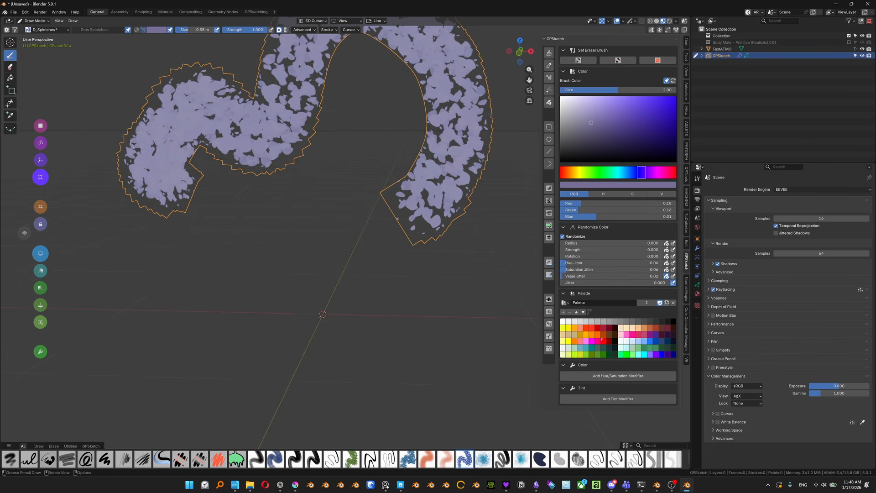
- Draw a curved D_Splotches stroke below the existing one and add several broad arcs beside and above it
mouse_move(314, 341)
left_mouse_down()
mouse_move(292, 214)
mouse_move(134, 298)
left_mouse_up()
mouse_move(277, 248)
middle_mouse_down("shift")
mouse_move(318, 268)
mouse_move(319, 319)
middle_mouse_up("shift")
left_click_drag(405, 123, 388, 319)
left_click_drag(459, 136, 432, 315)
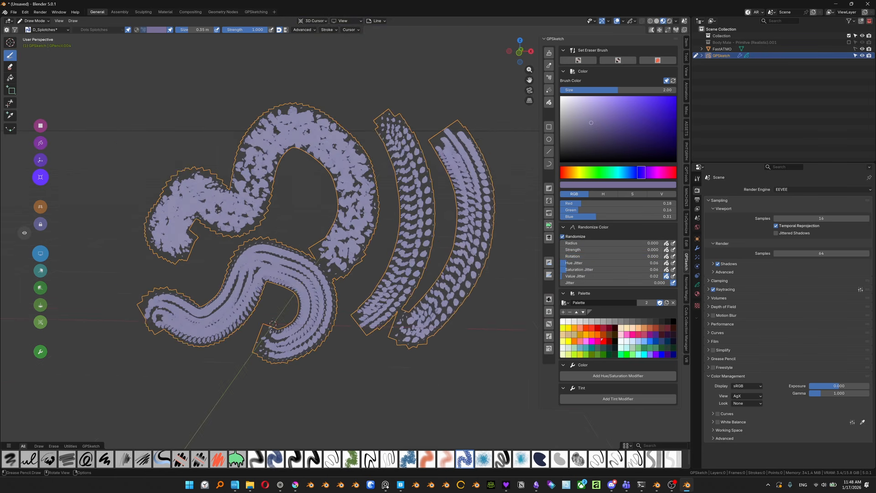
left_click_drag(495, 137, 458, 345)
middle_click_drag(378, 256, 340, 241, "shift")
middle_click_drag(340, 241, 340, 262, "ctrl")
middle_click_drag(340, 206, 403, 269, "shift")
mouse_move(456, 178)
left_mouse_down()
mouse_move(371, 103)
mouse_move(341, 112)
left_mouse_up()
mouse_move(415, 171)
left_mouse_down()
mouse_move(321, 141)
mouse_move(294, 166)
left_mouse_up()
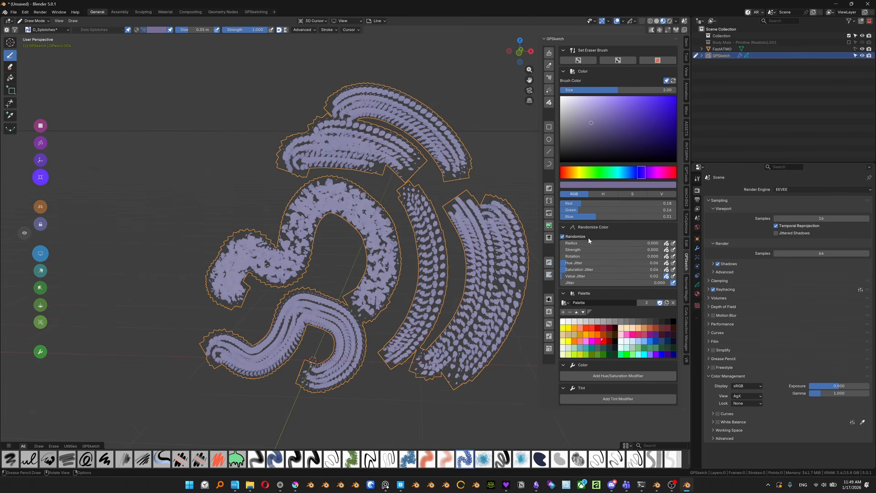
- Set the brush's rotation randomness to 1.000, Hue Jitter to 0.33 and Saturation Jitter to 0.27, drawing test strokes to compare
left_click_drag(573, 256, 616, 256)
left_click_drag(275, 135, 196, 207)
left_click_drag(598, 256, 687, 264)
left_click_drag(566, 264, 596, 269)
mouse_move(498, 174)
left_mouse_down()
mouse_move(500, 142)
mouse_move(422, 87)
mouse_move(444, 124)
left_mouse_up()
middle_click_drag(313, 359, 321, 371)
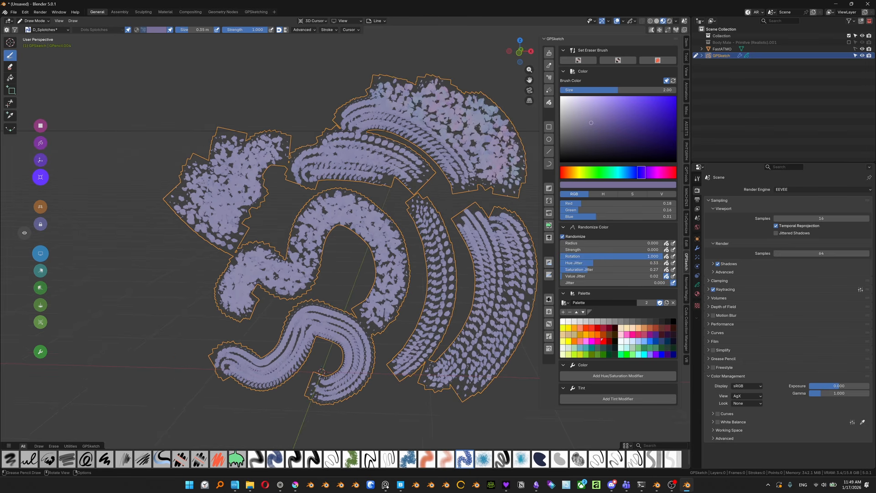
- Undo all the splotch test strokes to clear the drawing
key("ctrl+z")
key("ctrl+z")
key("ctrl+z")
key("ctrl+z")
key("ctrl+z")
key("ctrl+z")
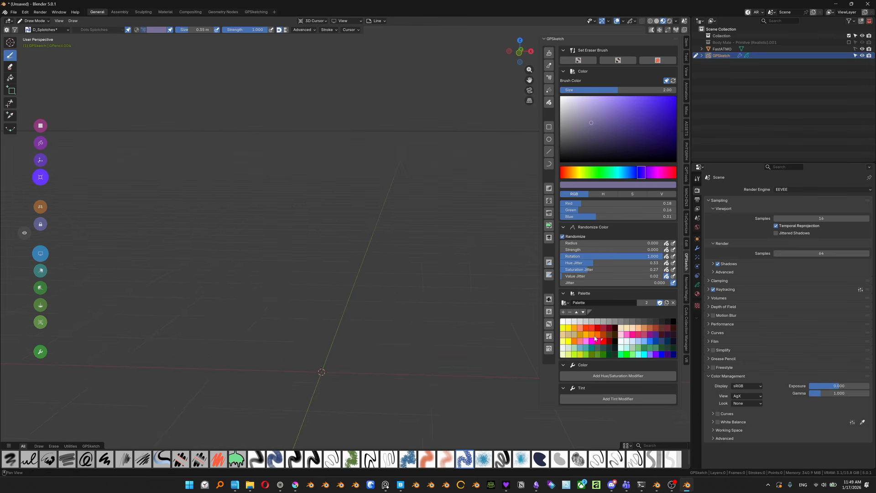
- Add a Hue/Saturation modifier to the GPSketch object and set Hue to 0.766, Saturation to 1.539 and Value to 0.807
left_click(559, 294)
left_click(697, 248)
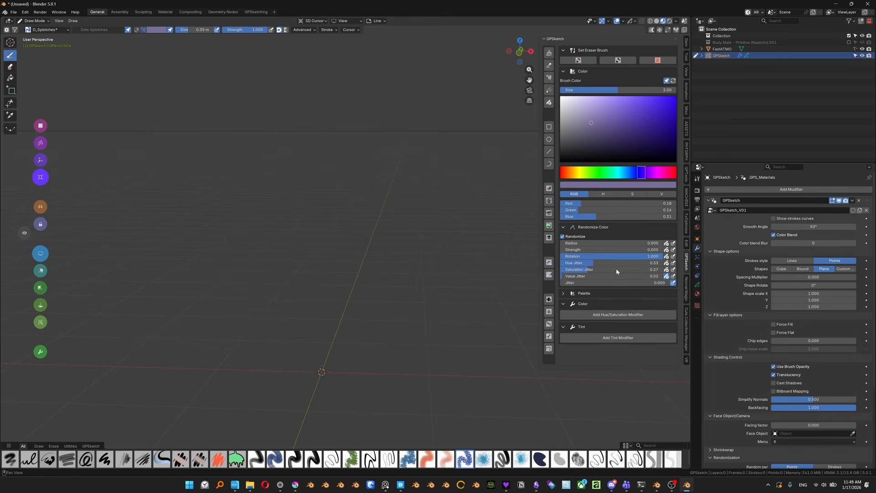
left_click(613, 315)
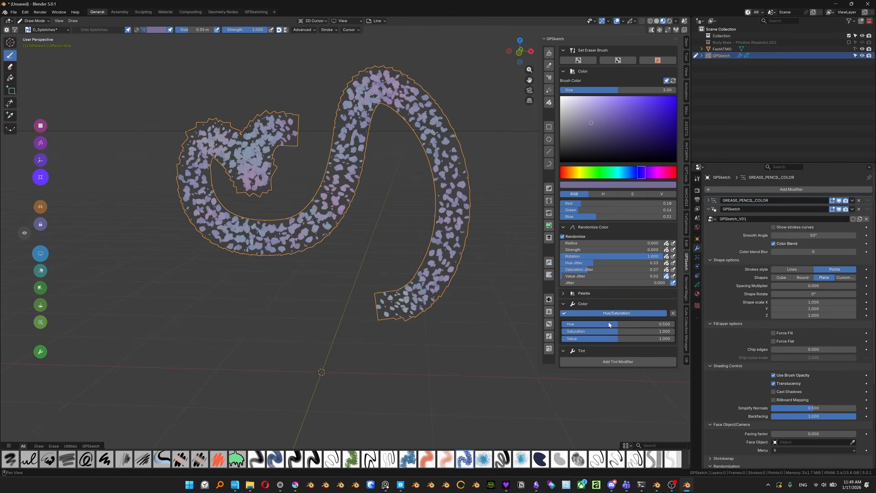
mouse_move(614, 325)
left_mouse_down()
mouse_move(602, 332)
mouse_move(657, 335)
mouse_move(596, 341)
left_mouse_up()
- Add a Tint modifier, set its factor to 1.30 and change the tint colour to red
left_click(589, 362)
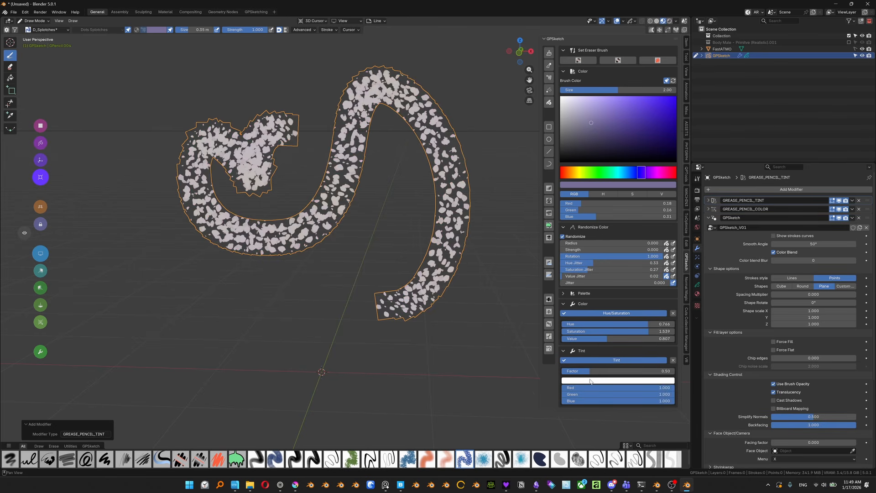
mouse_move(590, 380)
left_mouse_down()
mouse_move(620, 382)
mouse_move(610, 385)
left_mouse_up()
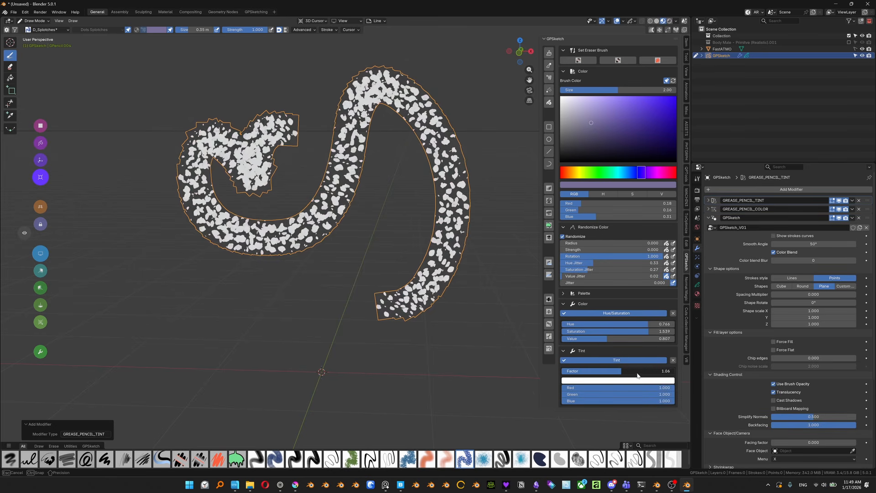
left_click(608, 381)
left_click(618, 277)
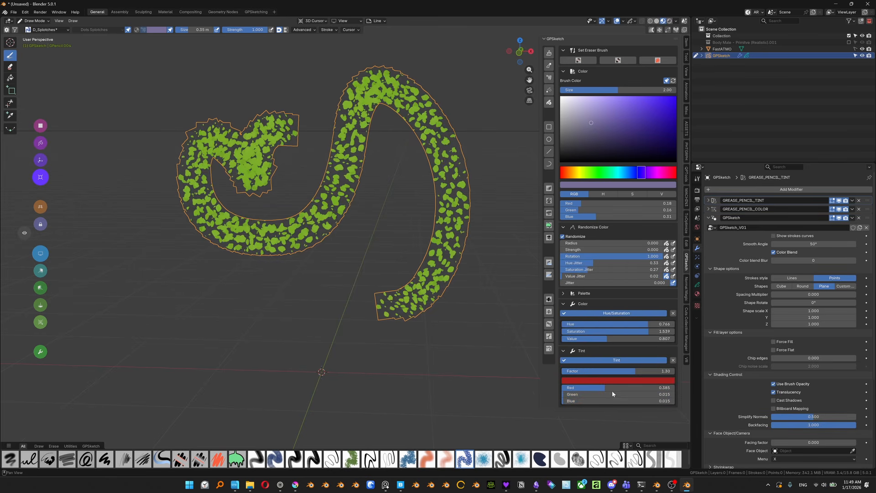
- Remove the Hue/Saturation modifier, set the tint to orange with a factor of 2.00, and disable the tint
left_click(673, 313)
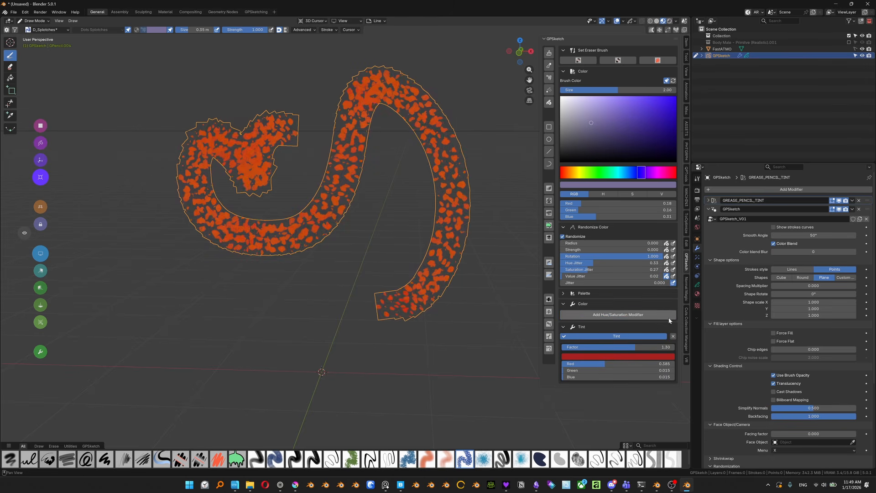
mouse_move(601, 364)
left_mouse_down()
mouse_move(625, 365)
mouse_move(611, 374)
left_mouse_up()
left_click(654, 336)
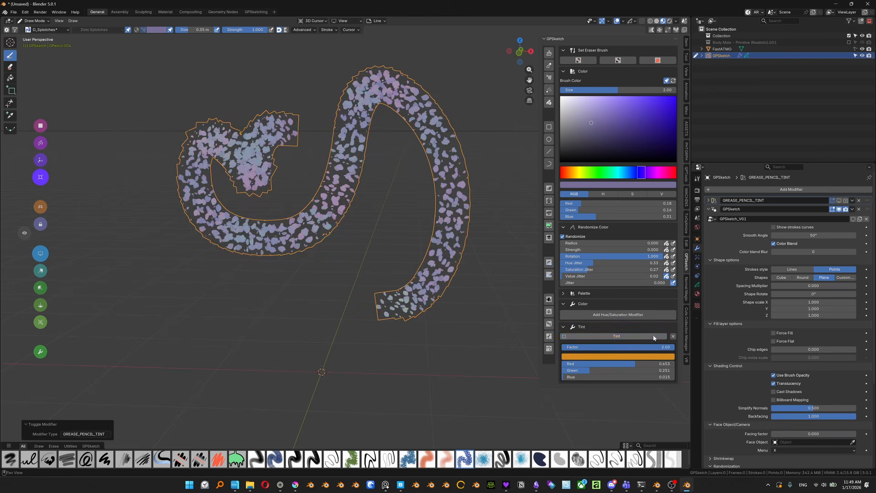
- Re-enable the Tint modifier, try its factor, and remove the modifier
left_click(655, 336)
left_click_drag(658, 346, 681, 345)
left_click(673, 336)
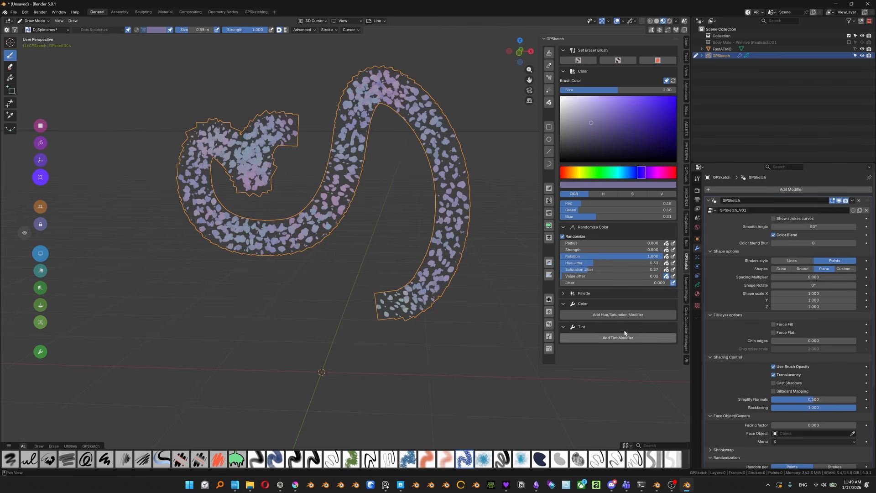
- Erase parts of the stroke with the Soft eraser and the second eraser type, and remove the rest with the Stroke eraser
left_click(577, 61)
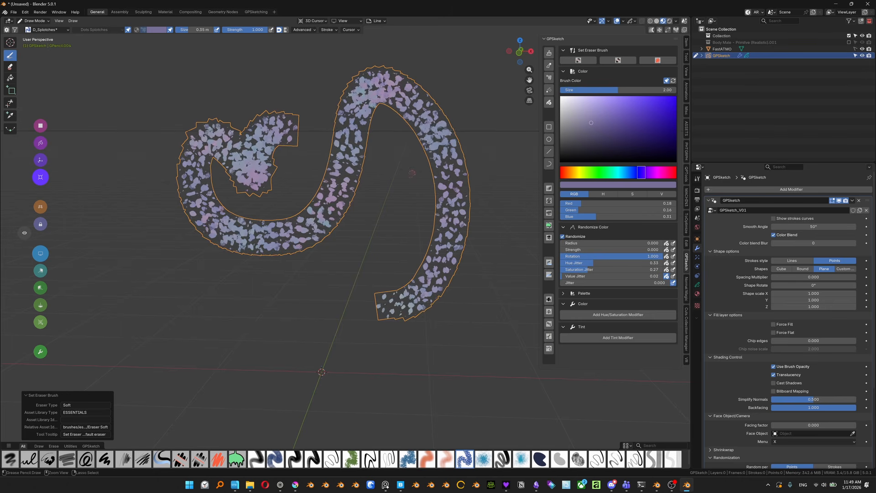
mouse_move(434, 145)
left_mouse_down("ctrl")
mouse_move(419, 108)
mouse_move(440, 144)
mouse_move(451, 228)
mouse_move(422, 288)
mouse_move(456, 191)
mouse_move(434, 163)
left_mouse_up("ctrl")
left_click(618, 61)
left_click(657, 62)
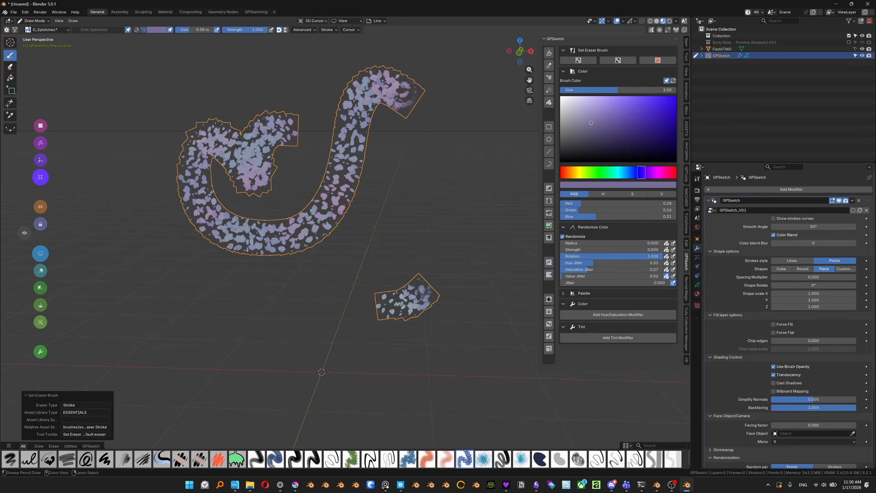
mouse_move(412, 296)
left_mouse_down("ctrl")
mouse_move(395, 299)
mouse_move(328, 219)
left_mouse_up("ctrl")
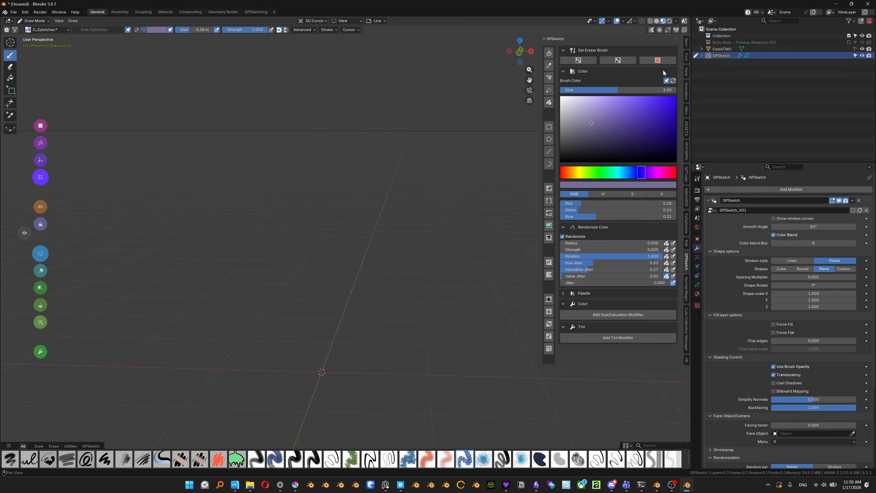
- Undo the eraser tests and leave a fresh wavy splotch stroke in the drawing
key("ctrl+z")
key("ctrl+z")
key("ctrl+z")
key("ctrl+z")
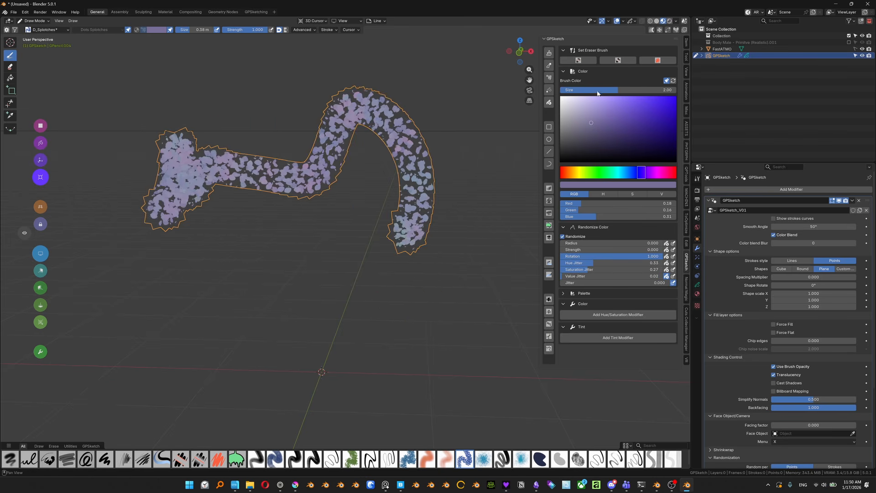
- Check the default eraser brush in the brush properties and return to the GPSketch modifier settings
left_click(696, 180)
left_click(714, 260)
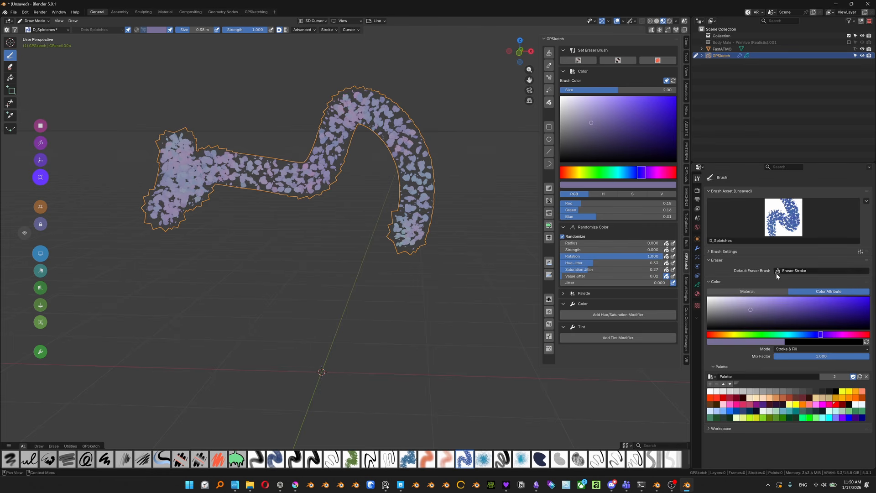
left_click(710, 262)
left_click(698, 249)
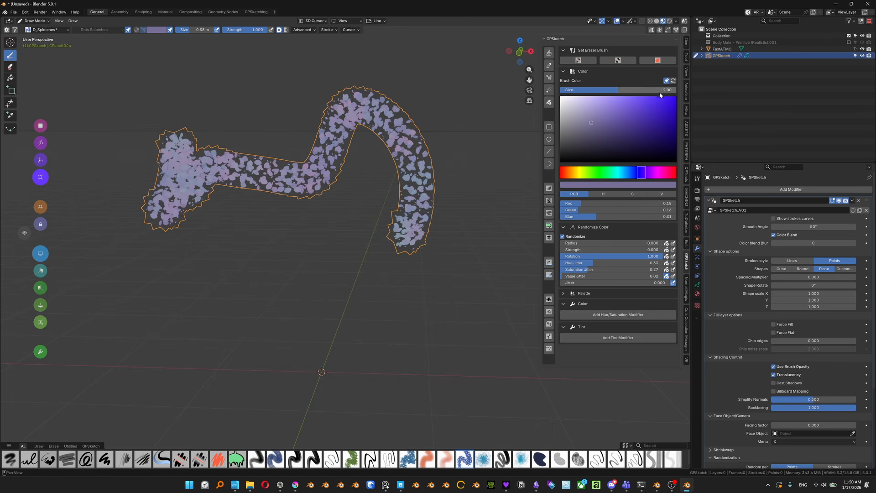
- Switch to the D_Spray dots brush and paint a wide blue arch above the purple splotch stroke
middle_click_drag(484, 150, 469, 145, "shift")
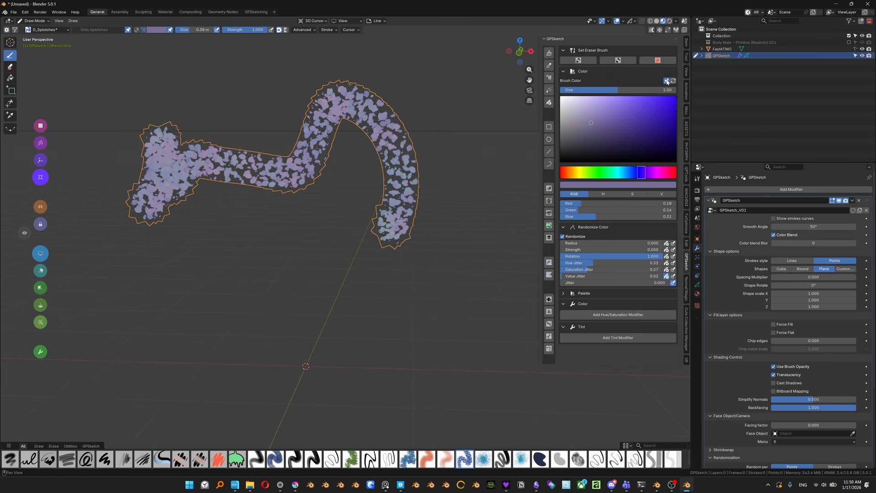
left_click(350, 460)
left_click(463, 461)
left_click(483, 459)
middle_click_drag(474, 276, 433, 311, "shift")
mouse_move(434, 311)
left_mouse_down()
mouse_move(338, 90)
mouse_move(208, 113)
left_mouse_up()
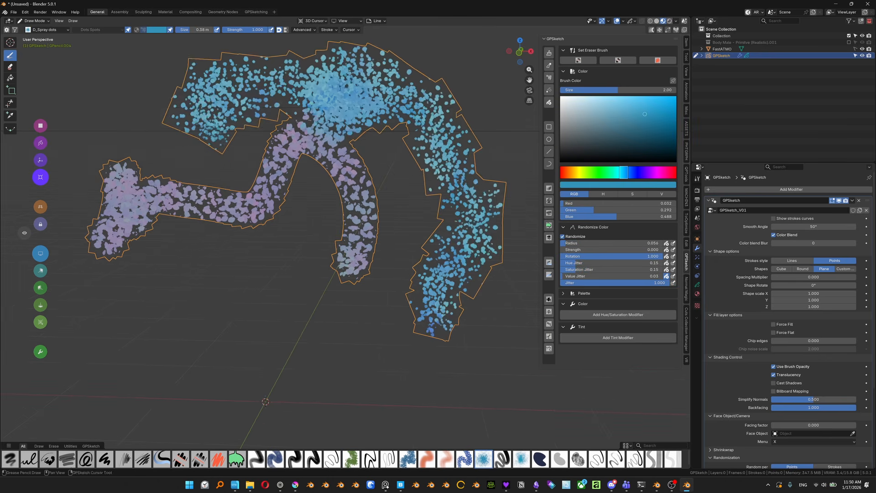
- Erase the purple splotch stroke and spray more blue dots across the area beside and beneath the arch
middle_click_drag(210, 123, 254, 149, "shift")
middle_click_drag(253, 149, 255, 199, "ctrl")
left_click_drag(311, 117, 288, 105)
left_click_drag(289, 105, 204, 162)
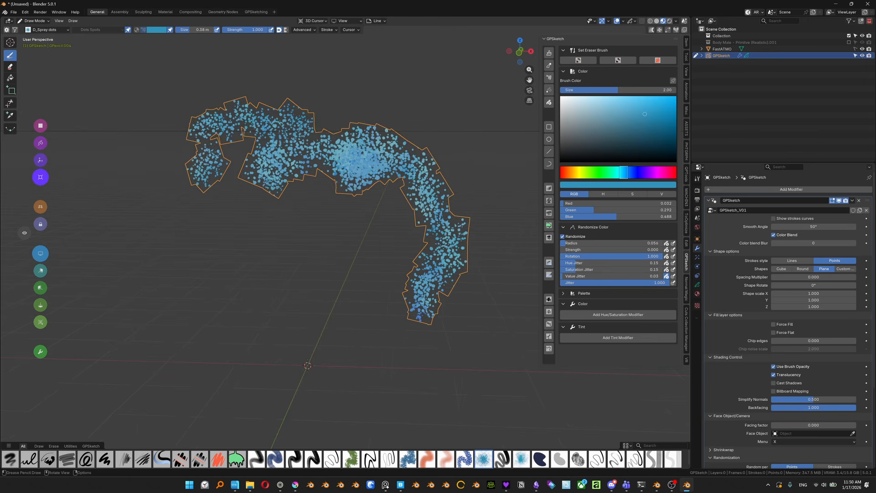
mouse_move(377, 165)
left_mouse_down()
mouse_move(416, 283)
mouse_move(337, 203)
mouse_move(351, 260)
left_mouse_up()
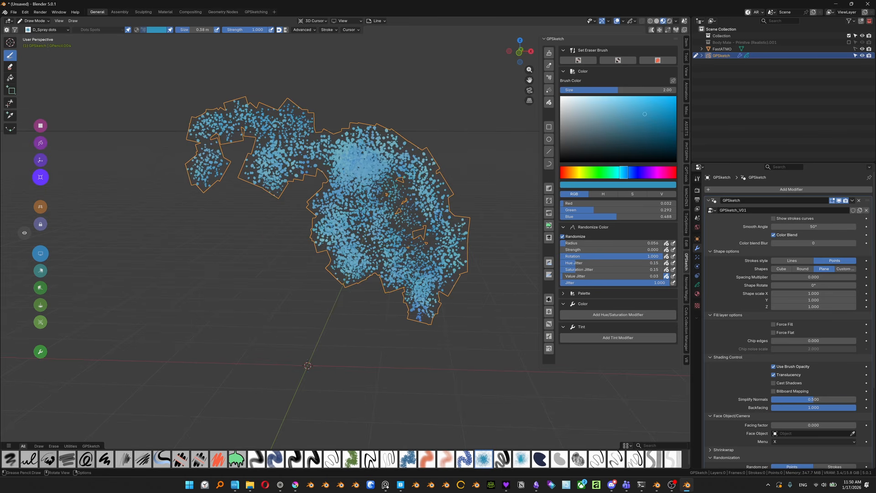
left_click_drag(294, 171, 349, 310)
left_click_drag(249, 228, 376, 313)
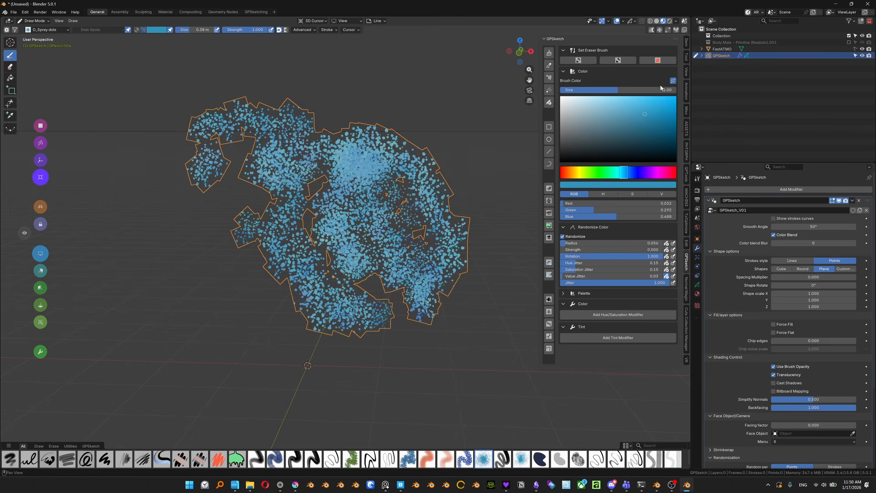
- Turn on the shared brush colour, spray purple dots over the blue ones, and erase the blue strokes
left_click(673, 81)
mouse_move(458, 205)
left_mouse_down()
mouse_move(399, 108)
mouse_move(299, 96)
mouse_move(342, 171)
left_mouse_up()
left_click_drag(329, 219, 303, 306, "ctrl")
- Try the D_Soft brush with a broad stroke, undo it, and switch to the D_Chalk brush
left_click(427, 460)
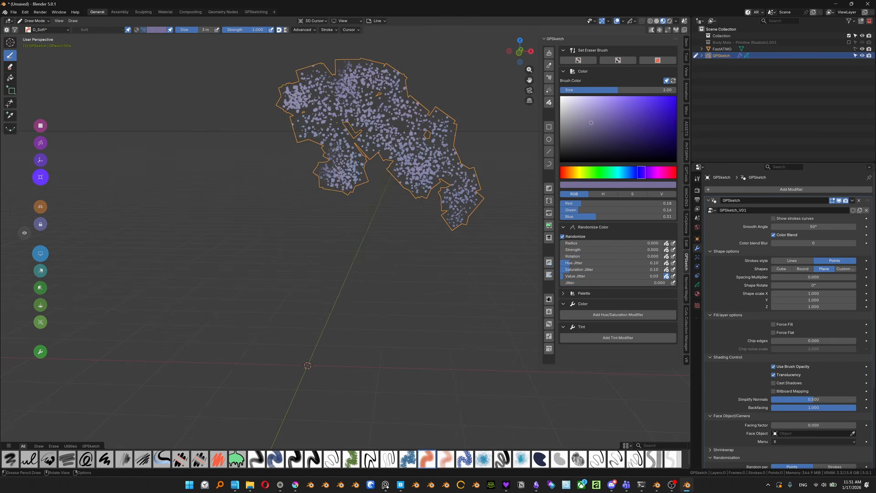
mouse_move(441, 292)
left_mouse_down()
mouse_move(323, 132)
mouse_move(200, 214)
left_mouse_up()
key("ctrl+z")
left_click(407, 459)
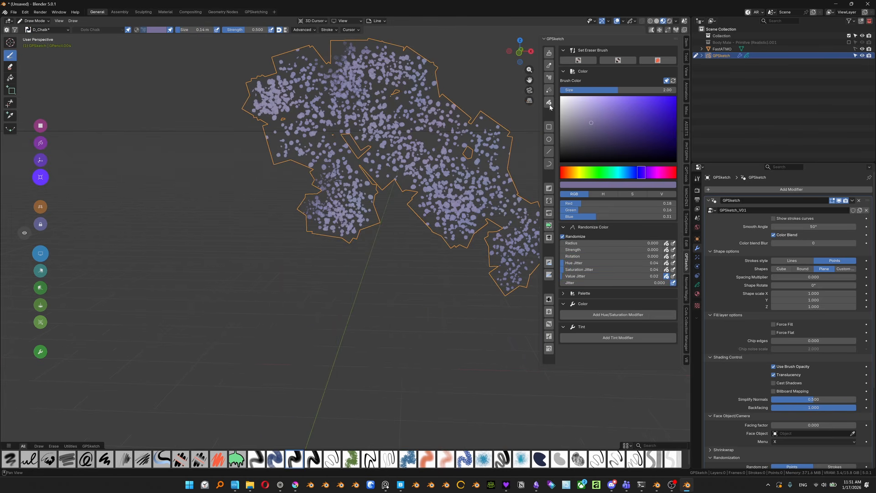
- Switch the GPSketch object to Sculpt Mode and on to Vertex Paint Mode
left_click(550, 55)
left_click(549, 52)
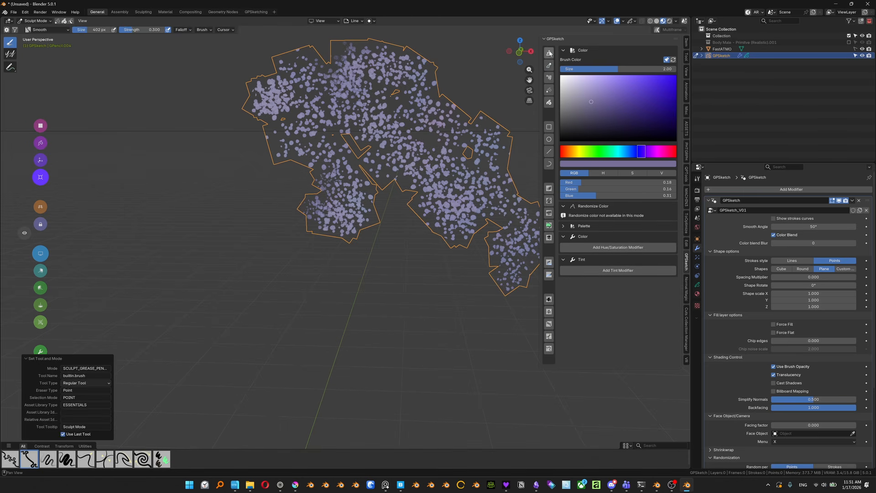
left_click(549, 78)
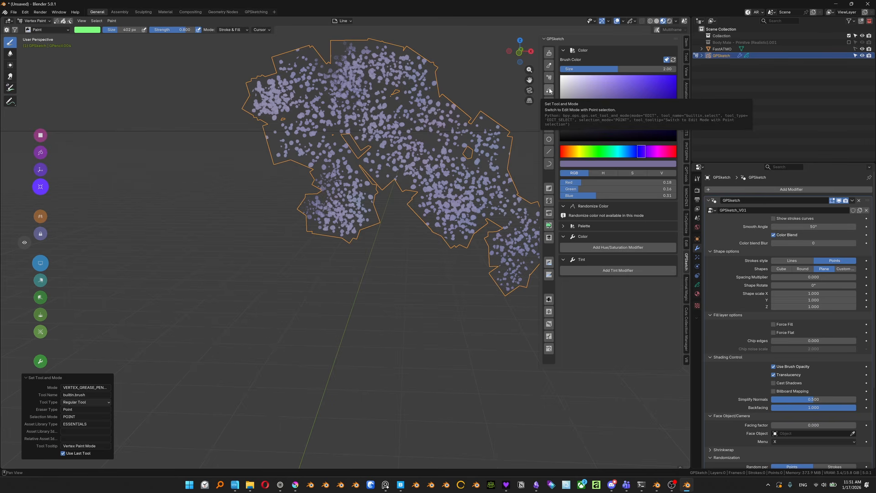
- Enter Edit Mode with point selection, box-select part of the dots, and repeat the box selection in stroke selection mode
left_click(550, 91)
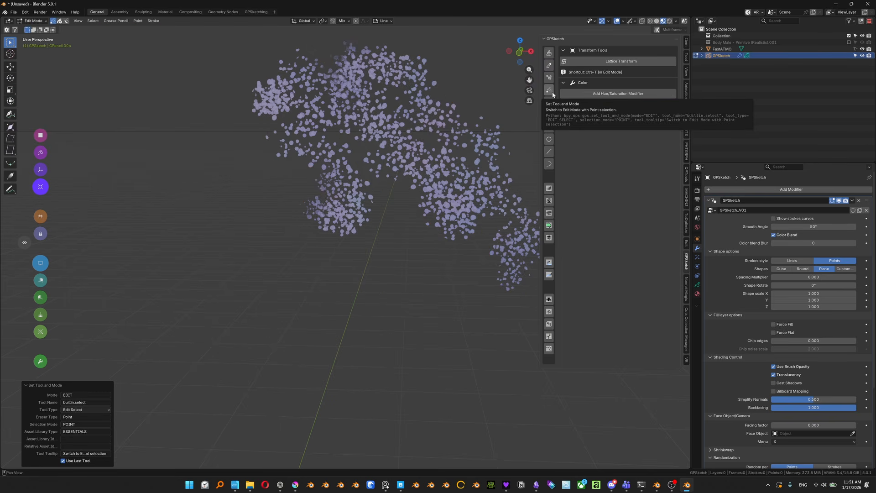
left_click_drag(422, 95, 438, 141)
left_click(549, 102)
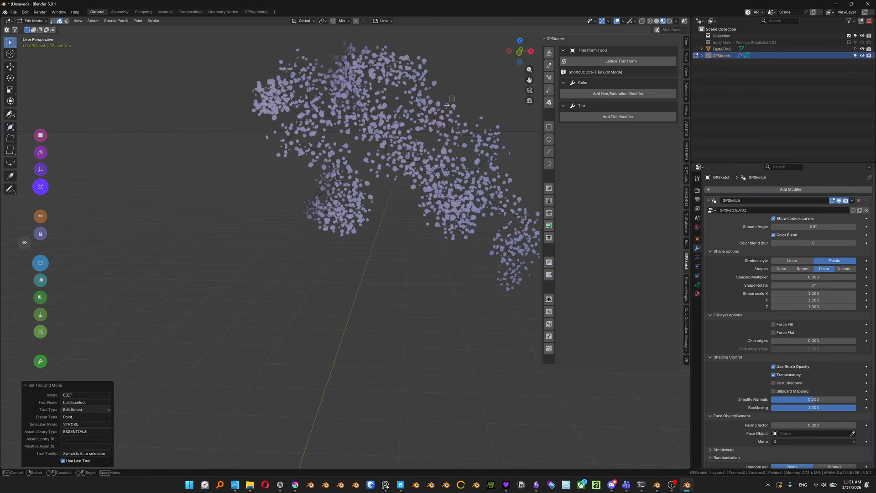
left_click_drag(430, 97, 455, 143)
- Return to Draw Mode, draw a box primitive with the Pencil brush above the purple dots, and switch to the Circle tool
left_click(549, 54)
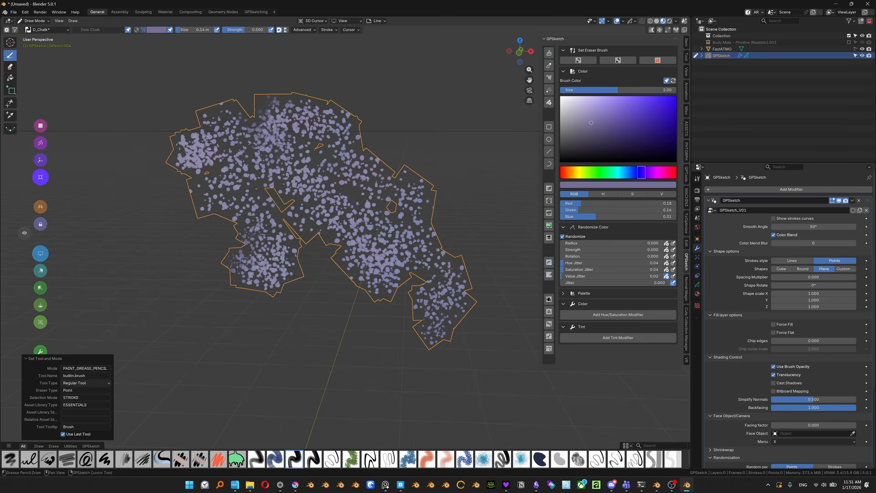
middle_click_drag(474, 135, 491, 136, "shift")
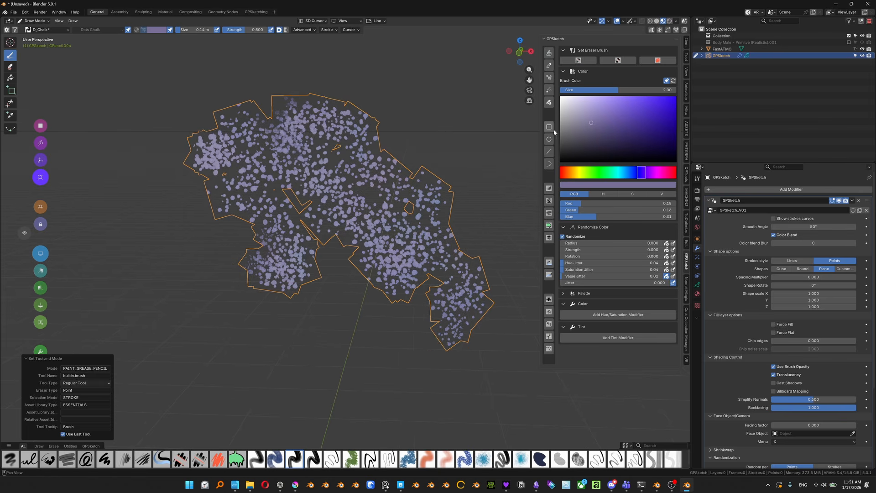
left_click(548, 128)
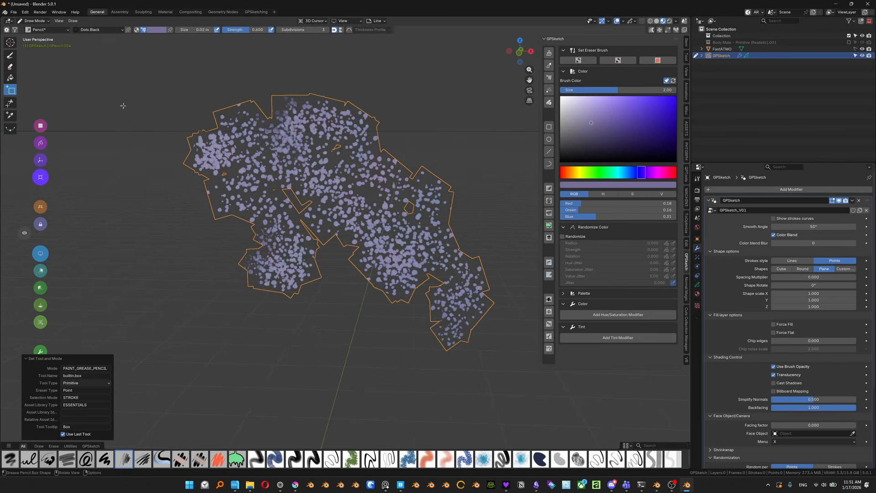
left_click_drag(462, 58, 476, 73)
middle_click_drag(434, 135, 400, 159, "shift")
key("Return")
left_click(549, 139)
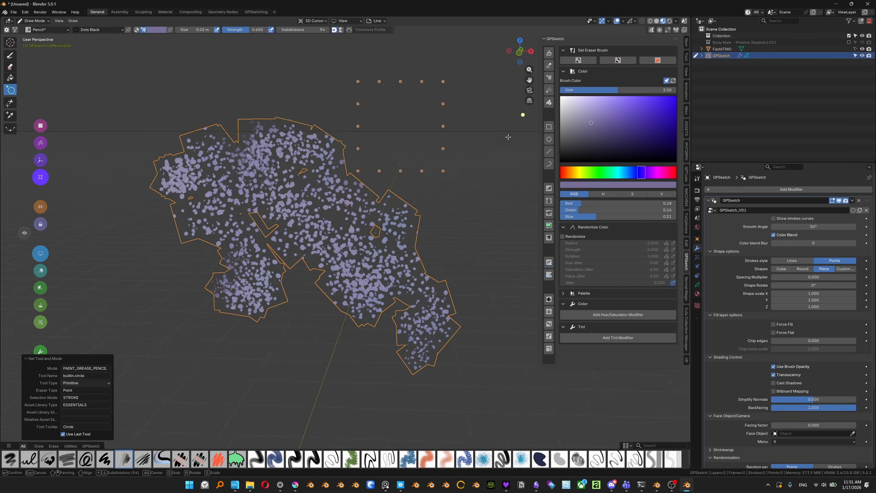
- Draw an upright oval with the Circle primitive beside the dotted square, using 94 subdivisions
left_click_drag(524, 113, 445, 211)
key("Return")
middle_click_drag(494, 129, 445, 150, "shift")
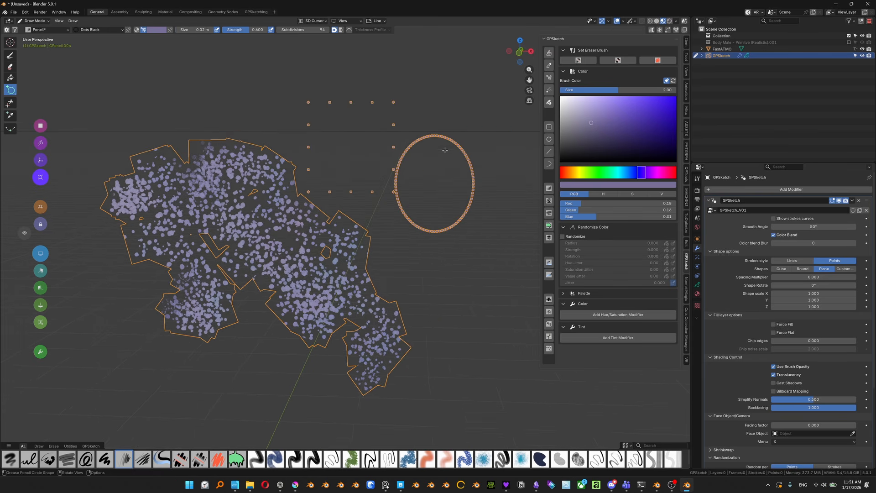
- Preview the strokes with the Lines strokes style and return the style to Points
left_click(792, 261)
middle_click_drag(379, 197, 366, 196)
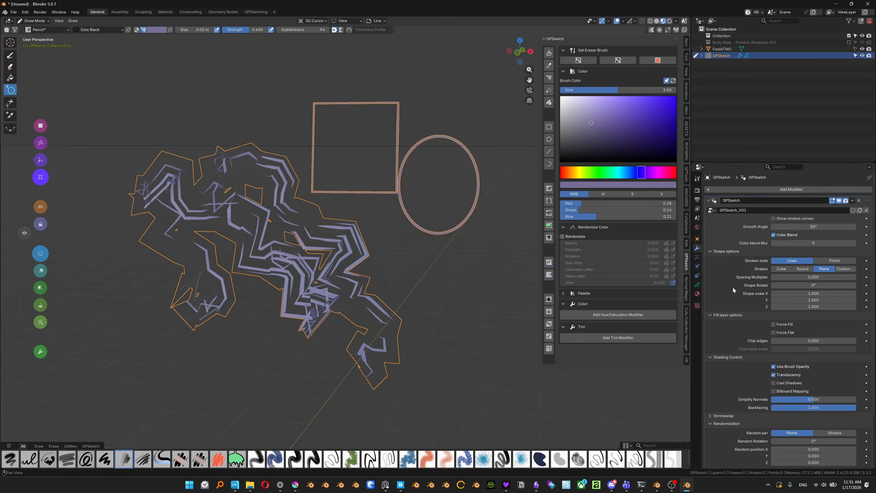
middle_click_drag(444, 178, 410, 214, "shift")
scroll(410, 215, "up", 1)
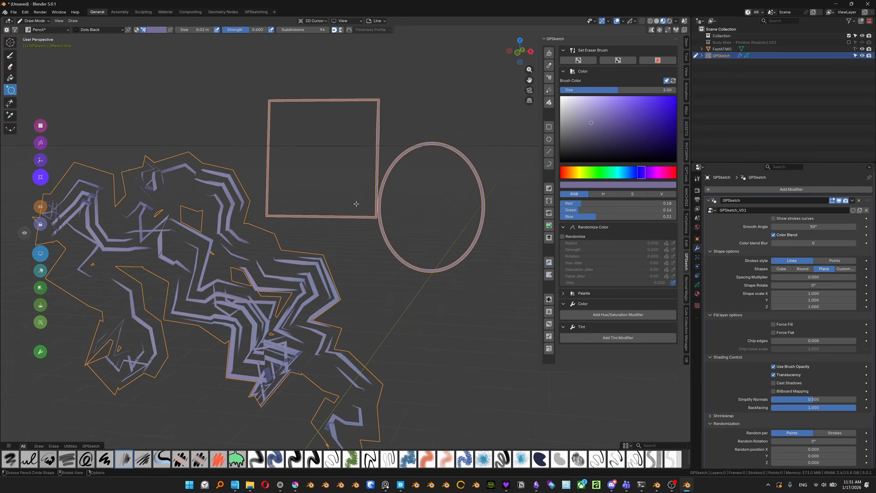
middle_click_drag(356, 204, 365, 177)
middle_click_drag(340, 95, 384, 123)
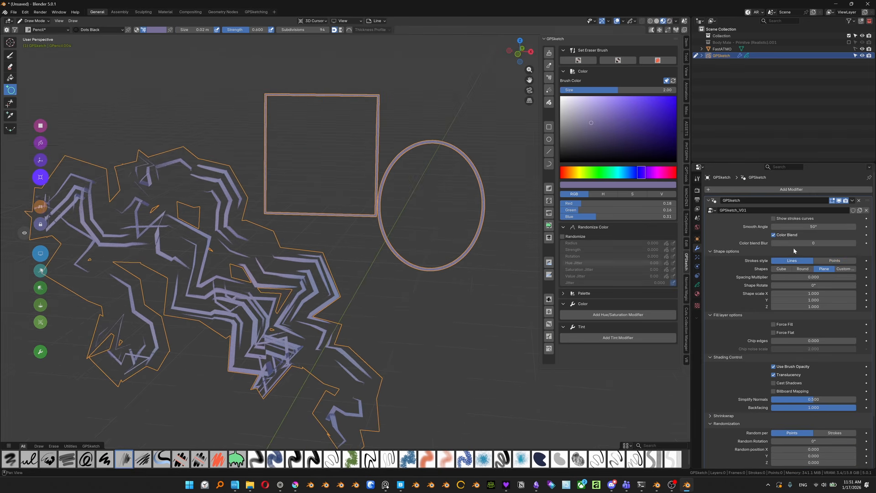
left_click(834, 261)
- Draw a smaller square with the Box primitive above the circle, with 9 subdivisions
left_click(550, 127)
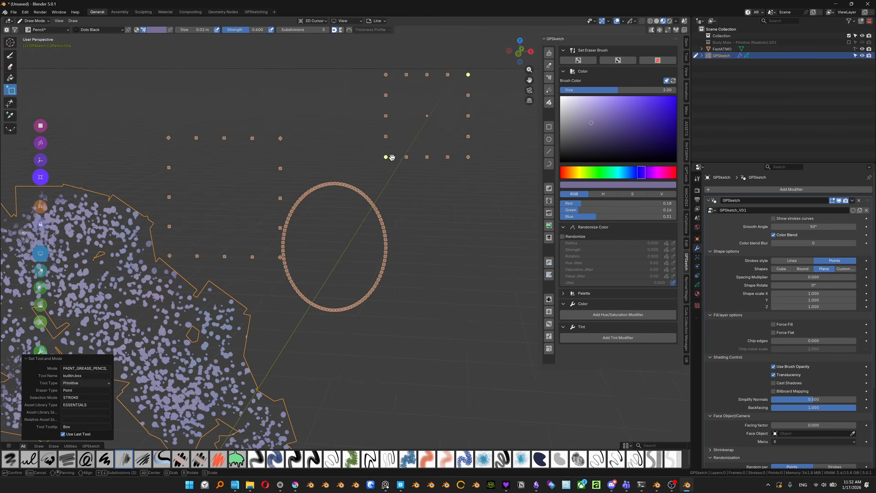
scroll(388, 148, "up", 7)
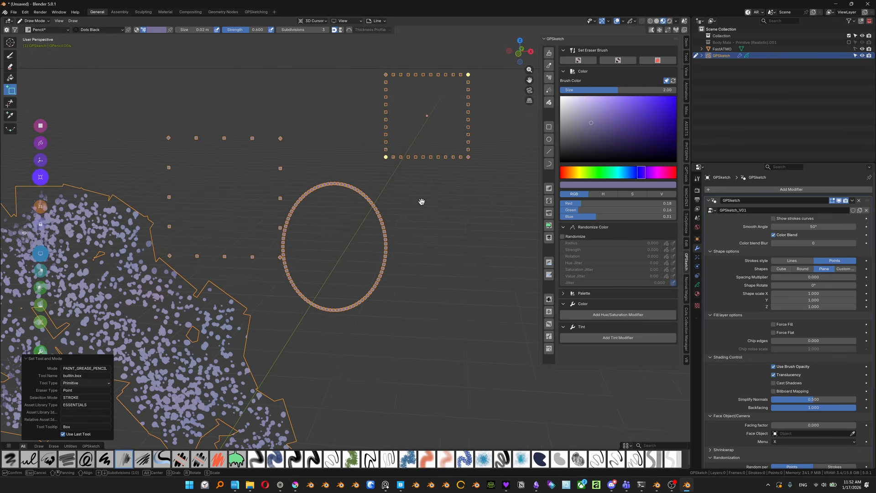
scroll(404, 116, "up", 11)
scroll(380, 137, "down", 4)
key("Down")
key("Down")
key("Down")
key("Down")
key("Down")
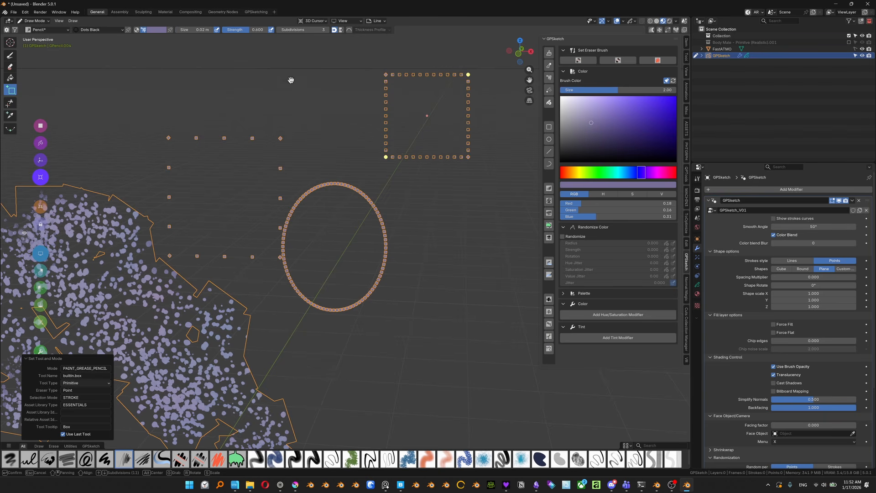
left_click_drag(299, 53, 294, 55)
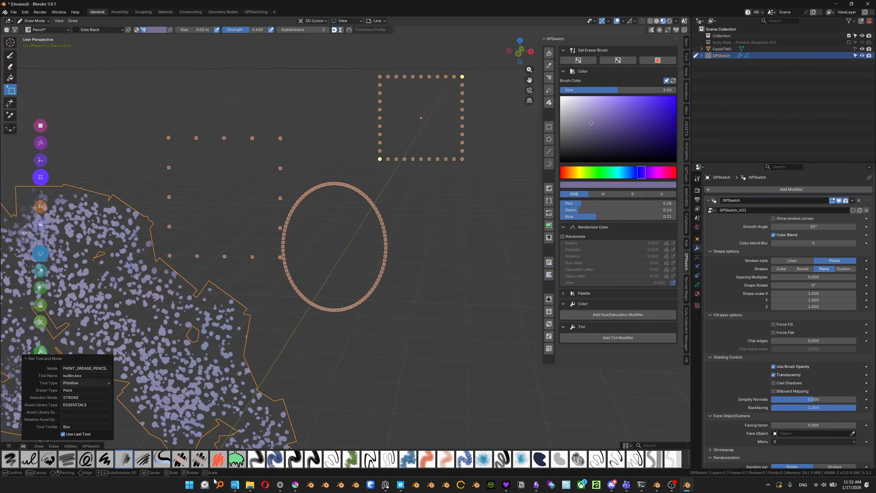
key("Return")
- Draw a long diagonal line across the smaller square with the Line primitive and set the strokes style to Lines
left_click(549, 151)
key("Return")
left_click(790, 260)
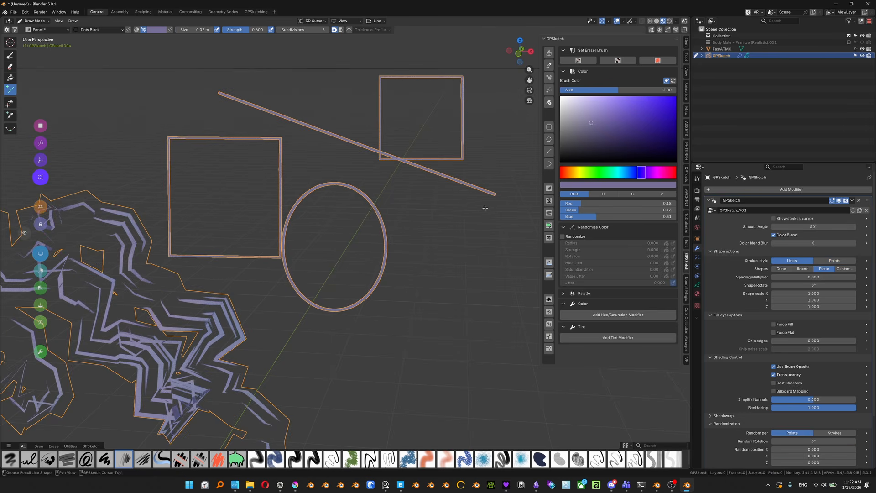
- Draw more straight lines that form a narrow triangle with the diagonal line
middle_click_drag(483, 207, 428, 187, "shift")
scroll(427, 186, "down", 1)
mouse_move(471, 252)
left_mouse_down()
mouse_move(443, 164)
mouse_move(411, 117)
left_mouse_up()
key("Return")
mouse_move(409, 118)
left_mouse_down()
mouse_move(206, 90)
mouse_move(507, 284)
mouse_move(470, 253)
left_mouse_up()
key("Return")
key("Return")
middle_click_drag(471, 252, 483, 268)
- Draw a multi-point Polyline from the triangle's lower corner, around its upper side to the pointed tip
left_click(549, 164)
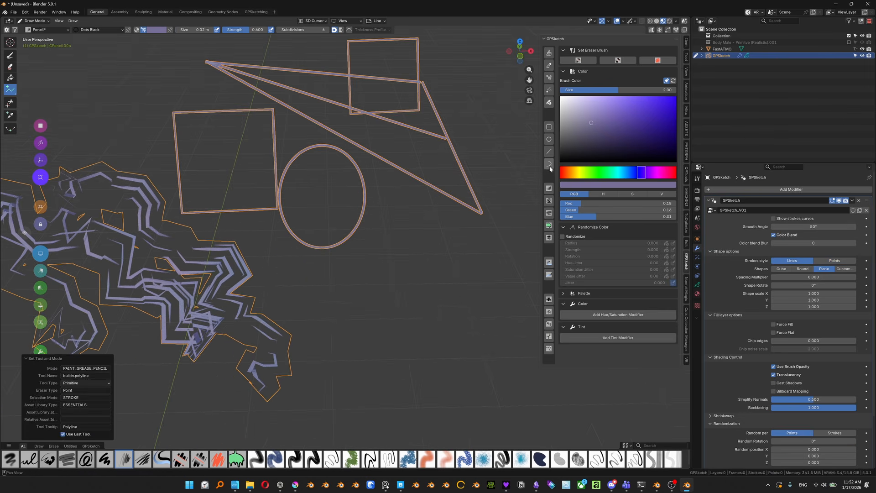
middle_click_drag(484, 213, 440, 233, "shift")
left_click(440, 232)
left_click(507, 140)
left_click(410, 43)
left_click(379, 102)
left_click(250, 48)
left_click(146, 66)
left_click(162, 82)
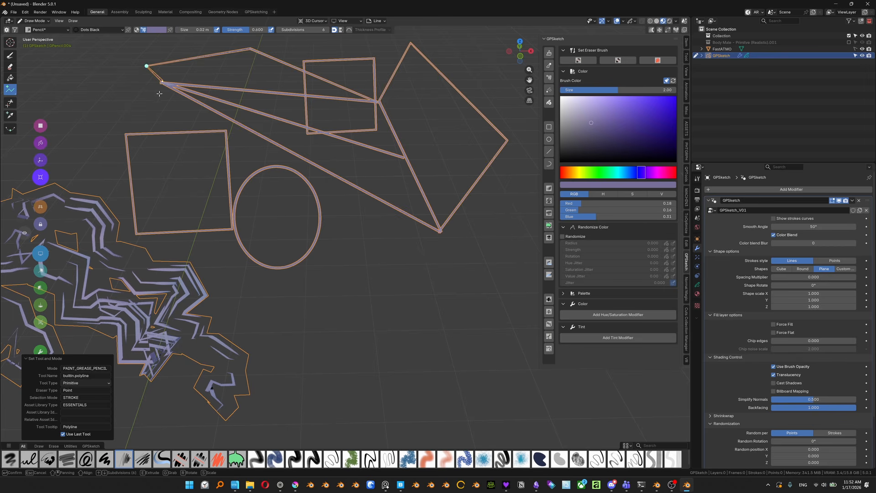
key("Return")
- Draw a second Polyline below the first as an open four-sided shape and reposition its lower and side points
middle_click_drag(377, 165, 355, 148, "shift")
left_click(418, 216)
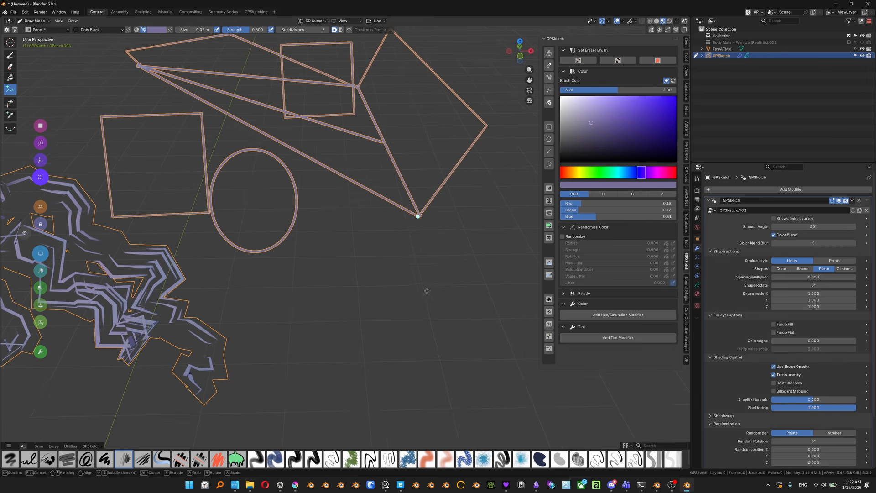
left_click(427, 295)
left_click(484, 299)
left_click(506, 184)
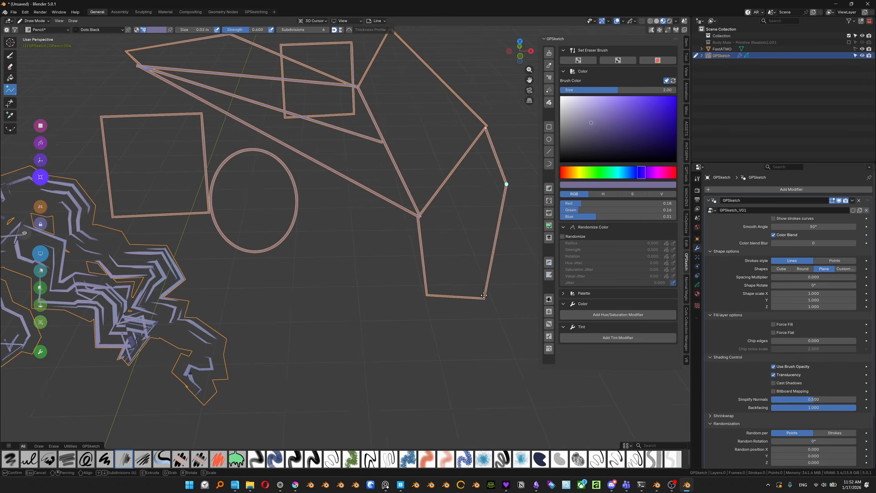
left_click_drag(484, 295, 505, 316)
mouse_move(506, 185)
left_mouse_down()
mouse_move(514, 190)
mouse_move(503, 195)
left_mouse_up()
left_click_drag(426, 295, 403, 316)
key("Return")
middle_click_drag(403, 316, 430, 312, "shift")
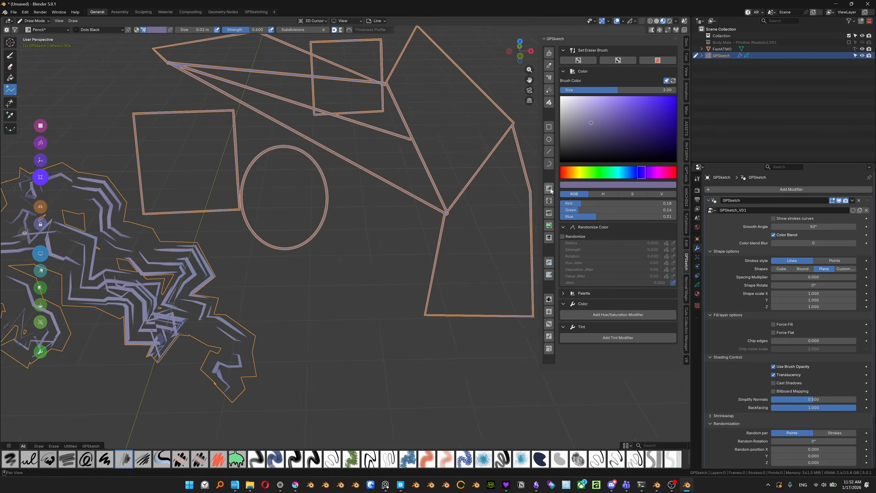
- Choose the Pencil Soft brush and lasso-erase the zigzag strokes, the larger square and the circle
left_click(548, 188)
mouse_move(312, 191)
middle_mouse_down("shift")
mouse_move(343, 142)
mouse_move(338, 123)
middle_mouse_up("shift")
scroll(343, 142, "down", 2)
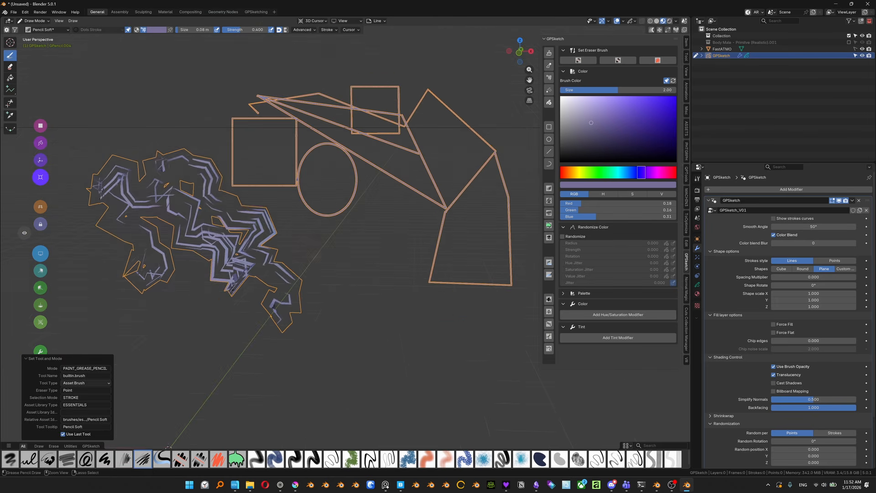
mouse_move(204, 183)
left_mouse_down("ctrl")
mouse_move(231, 157)
mouse_move(315, 183)
left_mouse_up("ctrl")
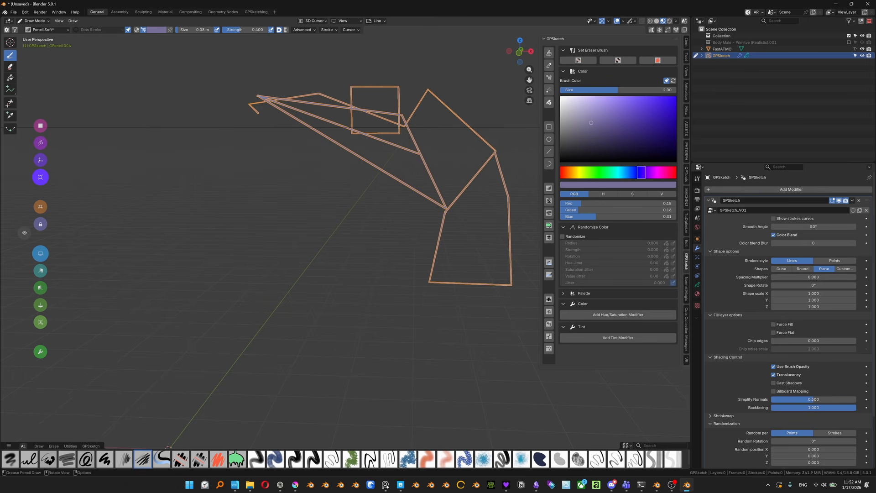
- Show only the Draw brushes and draw a long wavy Pencil Soft stroke below the polylines
left_click(38, 446)
mouse_move(358, 302)
left_mouse_down()
mouse_move(357, 240)
mouse_move(167, 259)
left_mouse_up()
middle_click_drag(167, 259, 228, 259, "shift")
scroll(227, 259, "up", 5)
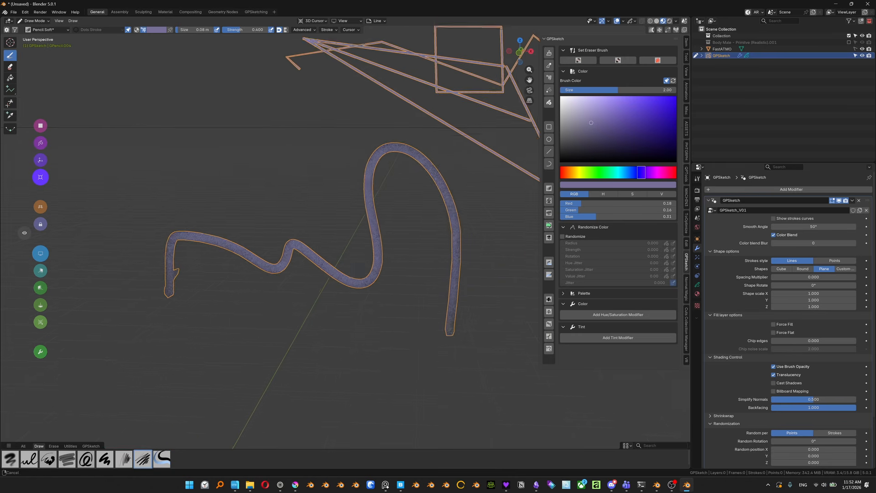
- Draw a curved stroke above the wavy one with the Marker Chisel brush
left_click(551, 201)
mouse_move(320, 181)
left_mouse_down()
mouse_move(229, 75)
mouse_move(217, 150)
left_mouse_up()
middle_click_drag(217, 151, 248, 155, "shift")
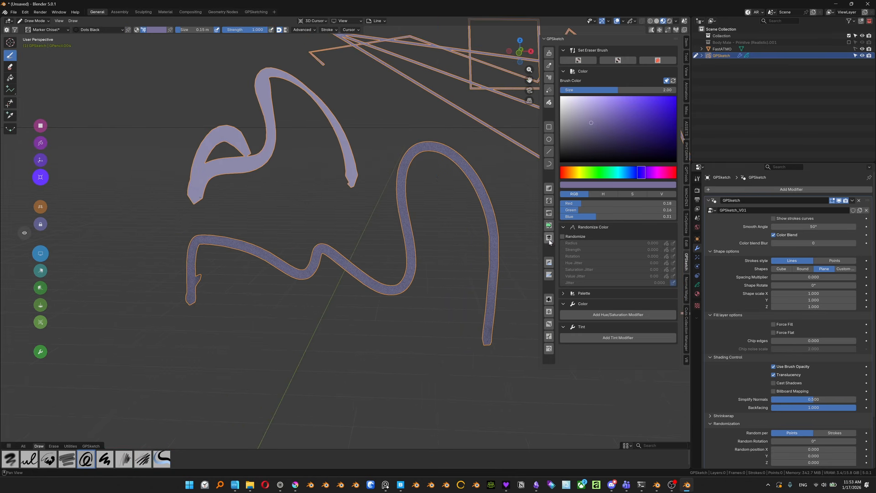
- Smear the colors of the green looped strokes with the Smear vertex paint brush
left_click(549, 263)
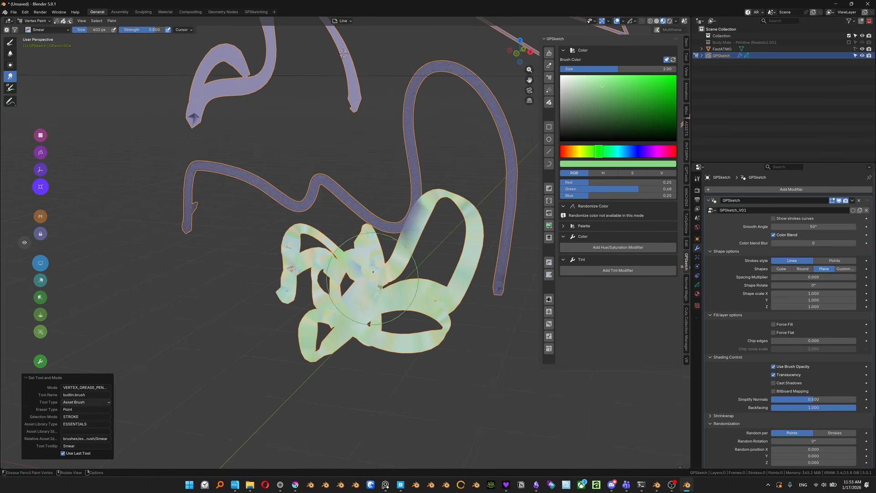
mouse_move(373, 272)
left_mouse_down()
mouse_move(364, 258)
mouse_move(374, 285)
left_mouse_up()
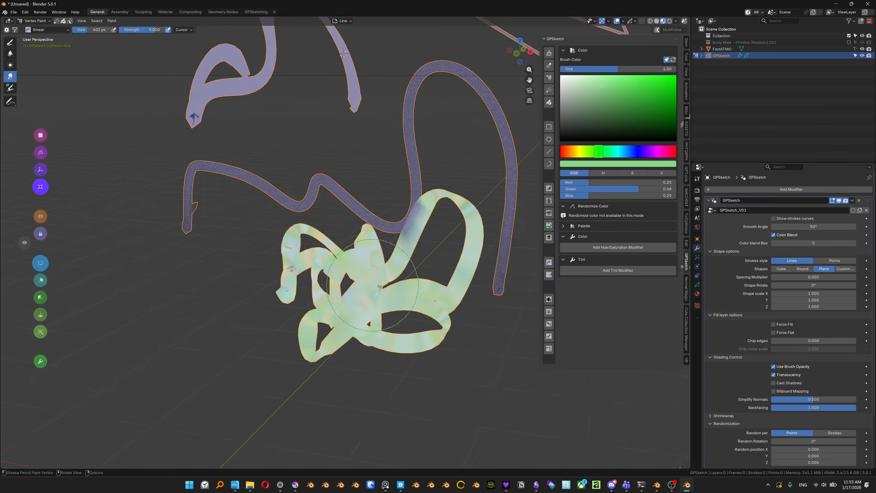
- Blend the colors of the green looped strokes with the Blur vertex paint brush
left_click(550, 275)
mouse_move(428, 246)
left_mouse_down()
mouse_move(405, 223)
mouse_move(356, 269)
left_mouse_up()
mouse_move(338, 269)
middle_mouse_down()
mouse_move(365, 279)
mouse_move(339, 279)
mouse_move(333, 294)
mouse_move(336, 274)
mouse_move(373, 268)
middle_mouse_up()
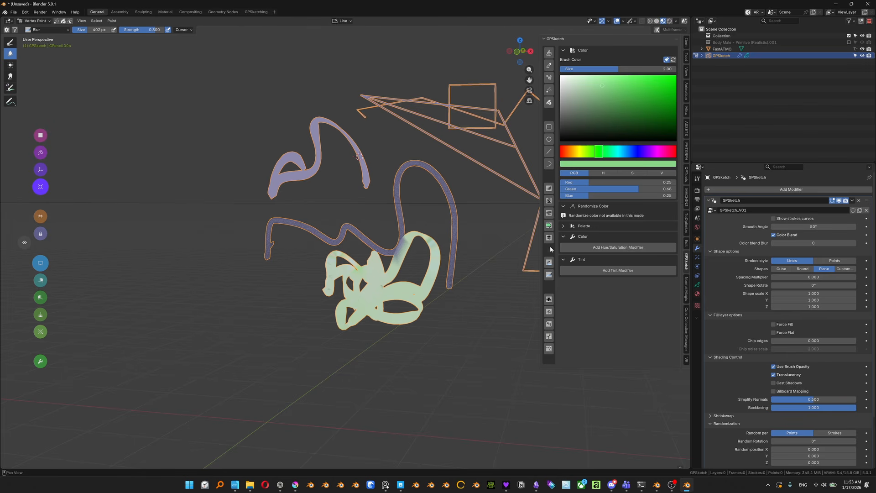
- Thicken the lower end of the wavy purple stroke with the Thickness sculpt brush
left_click(549, 299)
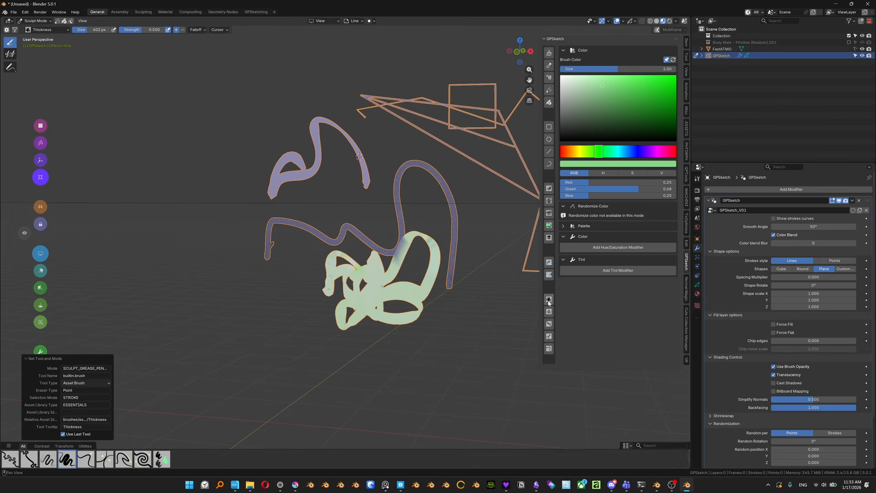
mouse_move(440, 341)
left_mouse_down()
mouse_move(497, 294)
mouse_move(449, 276)
left_mouse_up()
mouse_move(472, 245)
left_mouse_down()
mouse_move(461, 275)
mouse_move(462, 182)
mouse_move(456, 269)
left_mouse_up()
- Sculpt the wavy purple and green strokes with the Strength brush and the Pinch brush
left_click(549, 312)
mouse_move(479, 296)
left_mouse_down()
mouse_move(440, 305)
mouse_move(429, 295)
left_mouse_up()
mouse_move(396, 185)
left_mouse_down()
mouse_move(446, 177)
mouse_move(429, 270)
mouse_move(420, 169)
mouse_move(406, 183)
left_mouse_up()
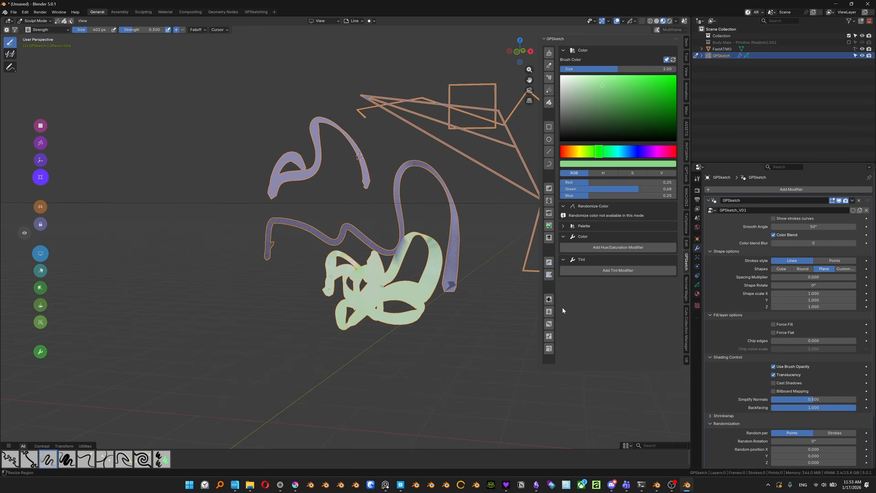
left_click(549, 336)
left_click_drag(495, 273, 484, 267)
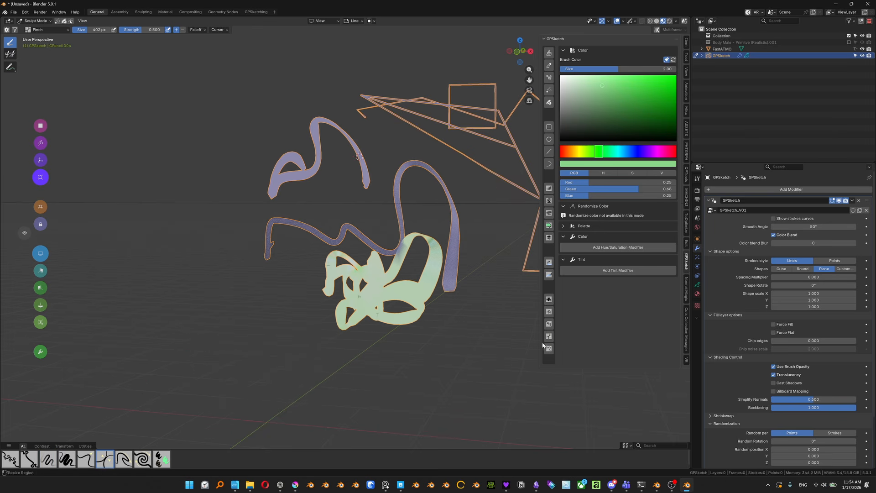
- Deform the green and purple strokes by pulling them outward with the Grab sculpt brush
left_click(549, 349)
mouse_move(428, 260)
left_mouse_down()
mouse_move(449, 274)
mouse_move(470, 329)
left_mouse_up()
left_click_drag(405, 282, 341, 159)
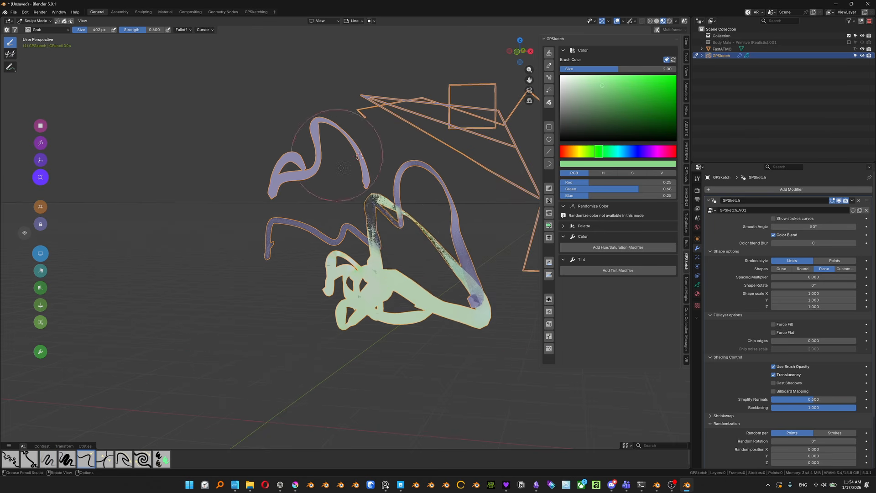
left_click_drag(365, 269, 331, 294)
- Switch to Draw Mode and back to Sculpt Mode, and pull the tall purple and green curves with the Grab brush
key("ctrl+Tab")
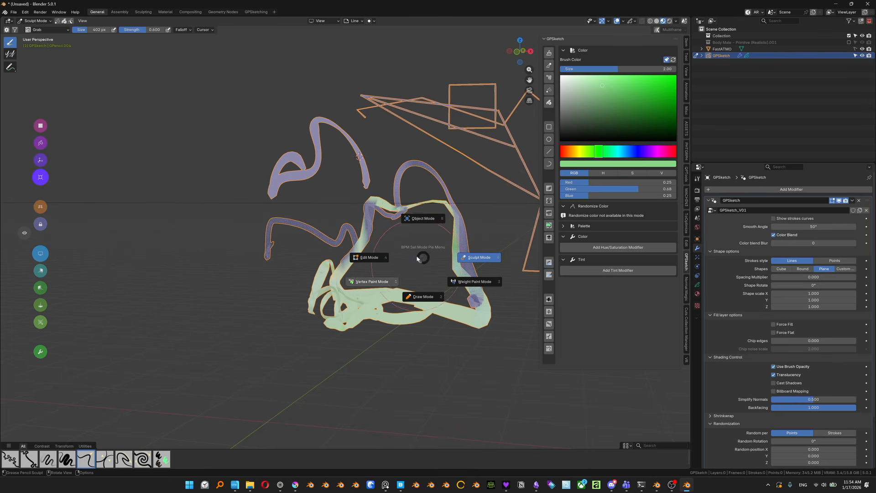
left_click(421, 296)
key("ctrl+Tab")
left_click(462, 269)
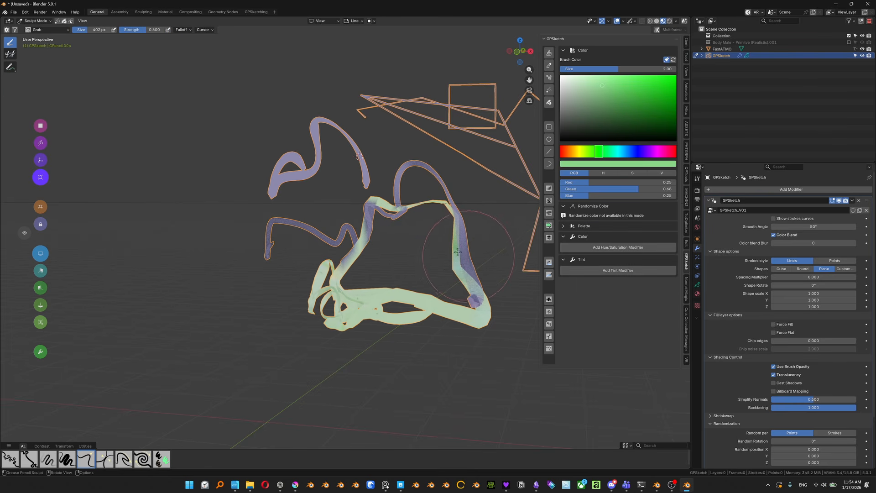
left_click_drag(466, 256, 496, 237)
left_click_drag(445, 180, 394, 158)
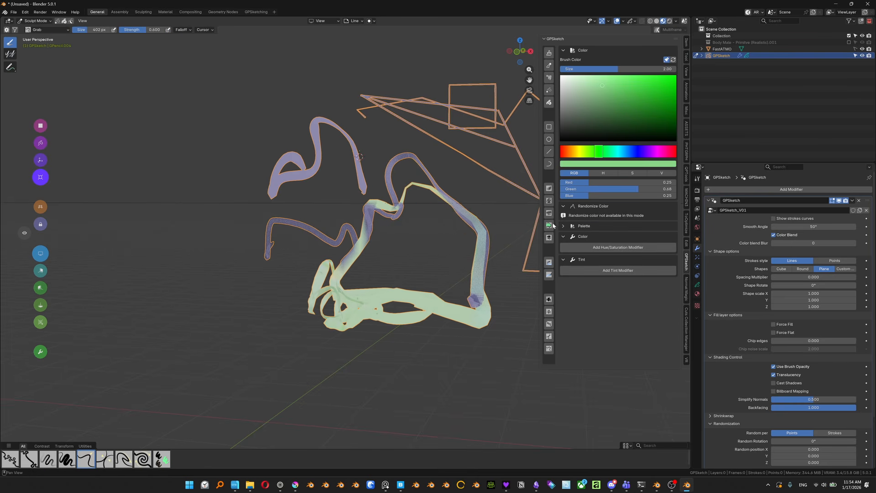
- Return the GPSketch drawing to Object Mode
key("ctrl+Tab")
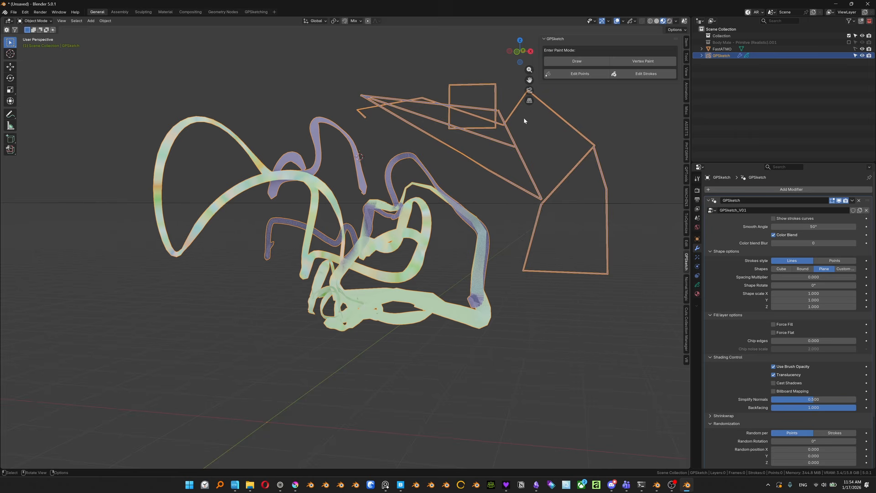
middle_click_drag(418, 171, 391, 176, "shift")
scroll(392, 176, "down", 2)
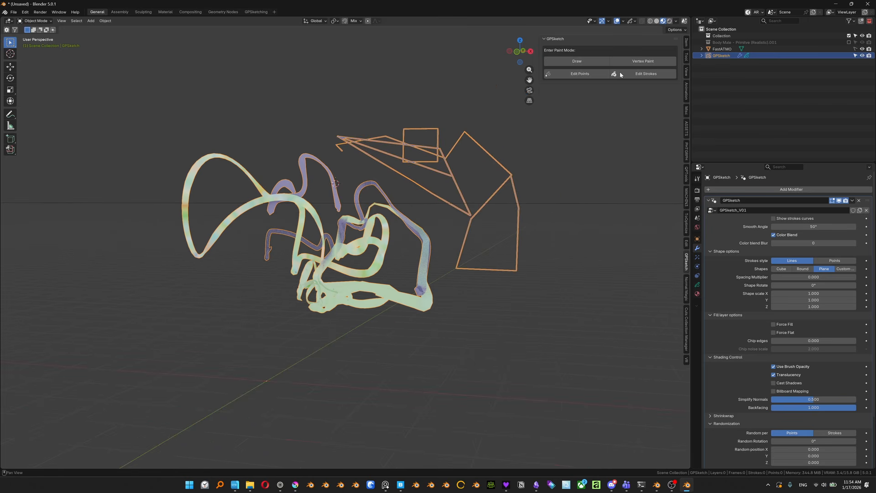
middle_click_drag(283, 251, 290, 265)
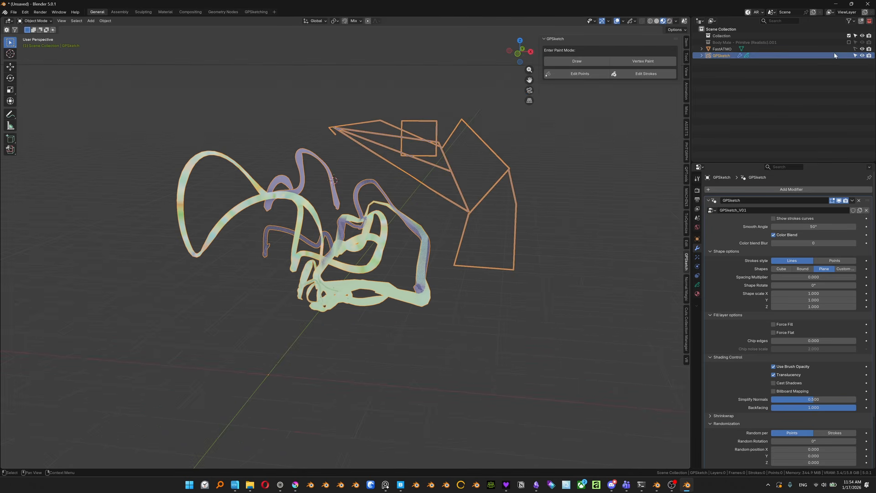
- Add a cube mesh and move it above the drawn strokes
key("shift+a")
mouse_move(378, 201)
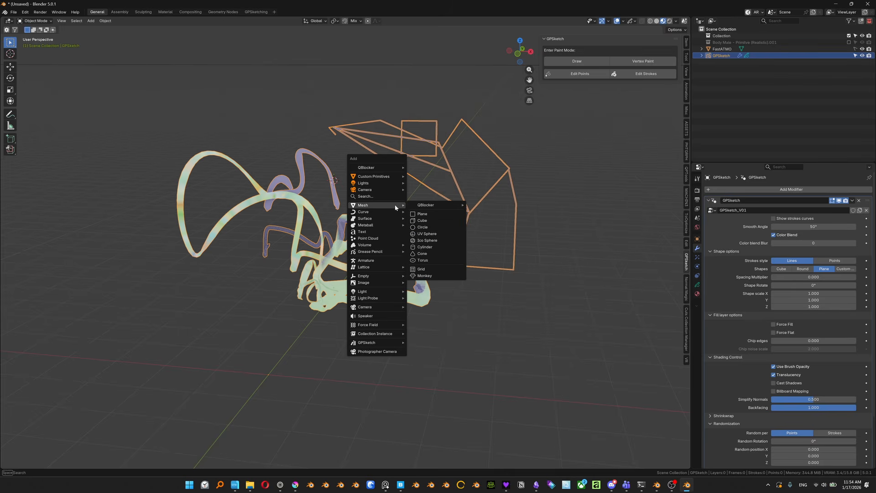
left_click(426, 220)
key("g")
left_click(332, 114)
middle_click_drag(370, 187, 442, 272, "shift")
- Enter Texture Paint mode on the cube, with Randomize Color enabled and the GPS_Leaves_01 brush selected
left_click(603, 61)
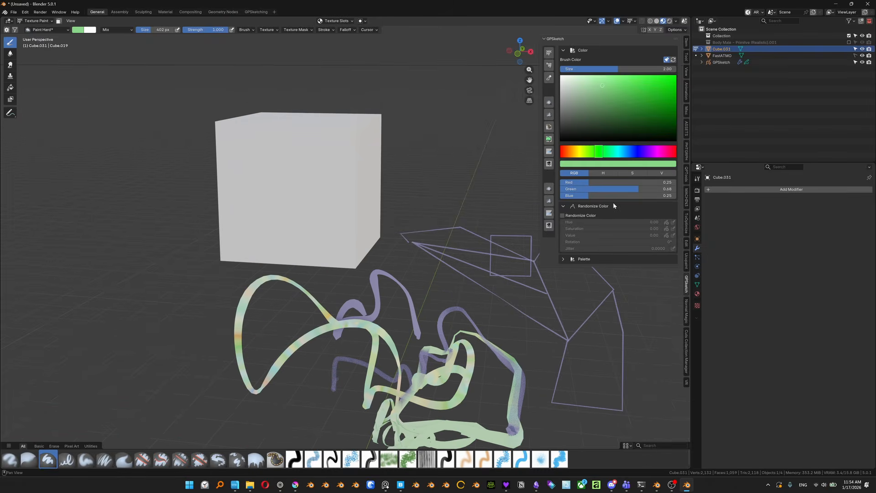
middle_click_drag(445, 180, 435, 170)
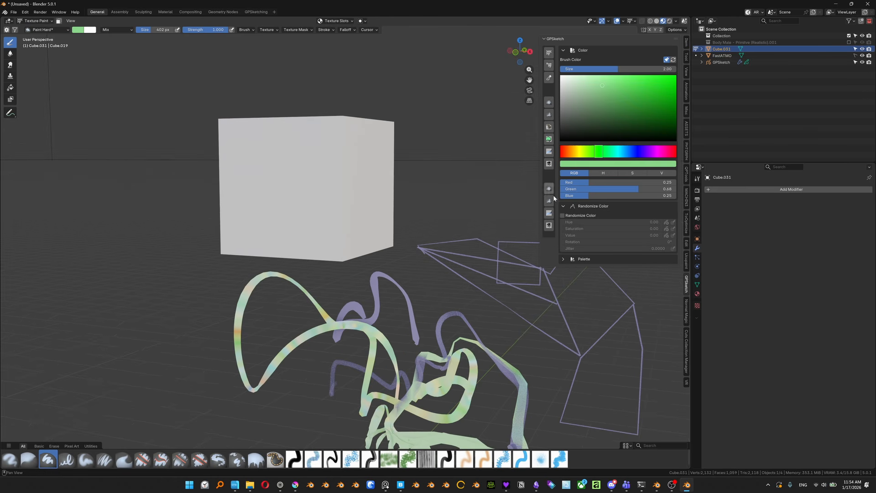
left_click(564, 216)
left_click(409, 463)
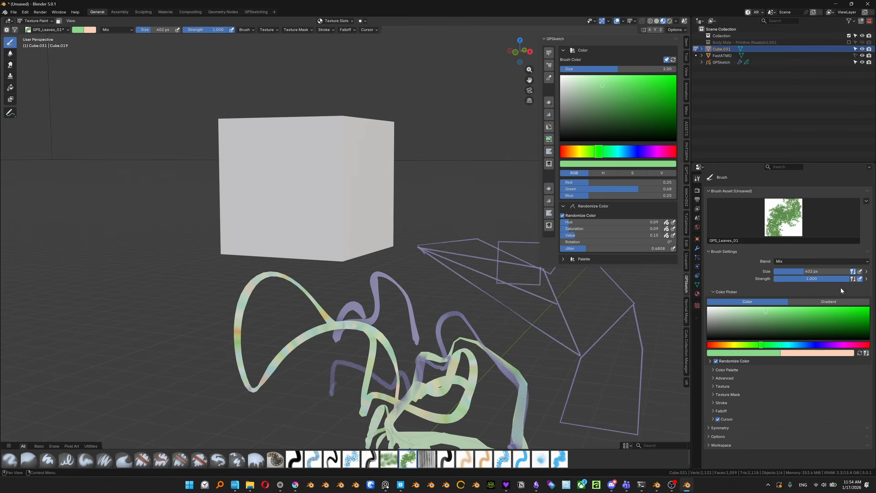
- Toggle the unified brush color for texture painting and enable Randomize Color again
left_click(697, 178)
left_click(667, 60)
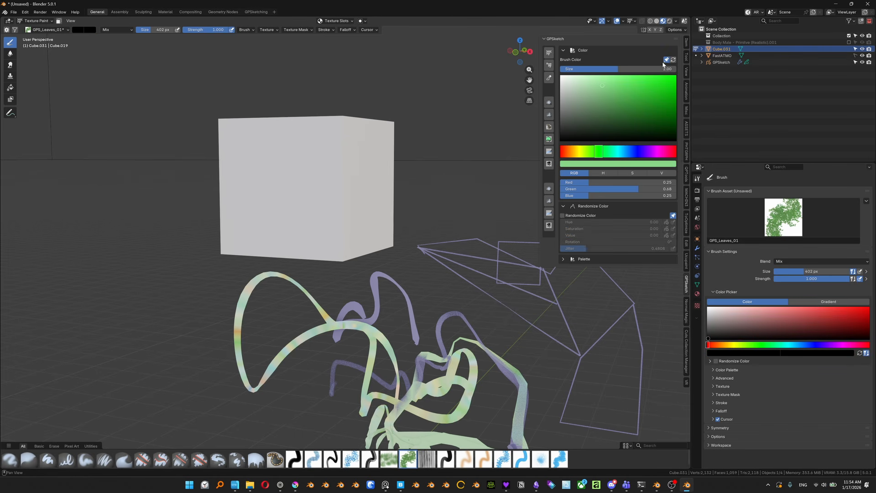
left_click(696, 248)
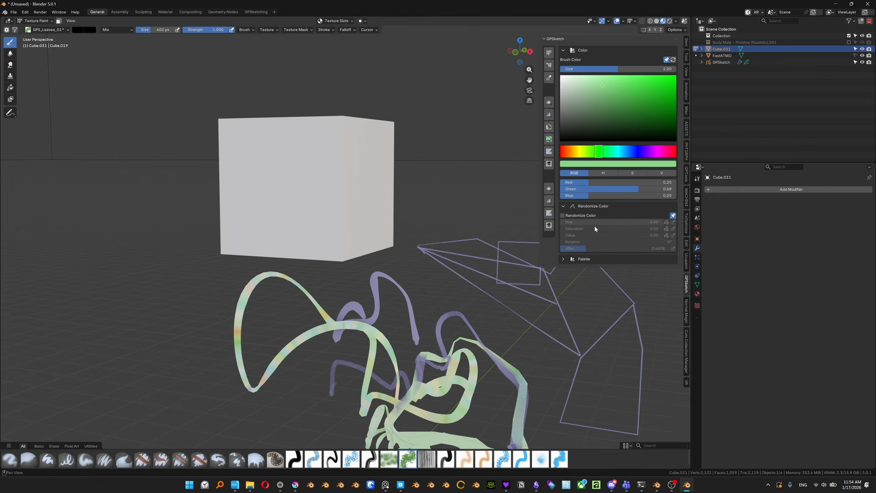
left_click(572, 216)
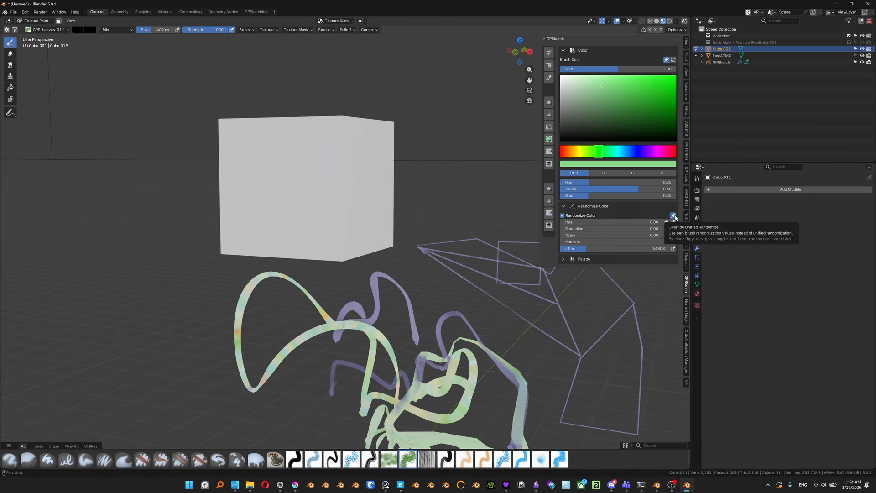
- Expand the brush's Randomize Color settings and adjust its hue and saturation randomization
left_click(245, 30)
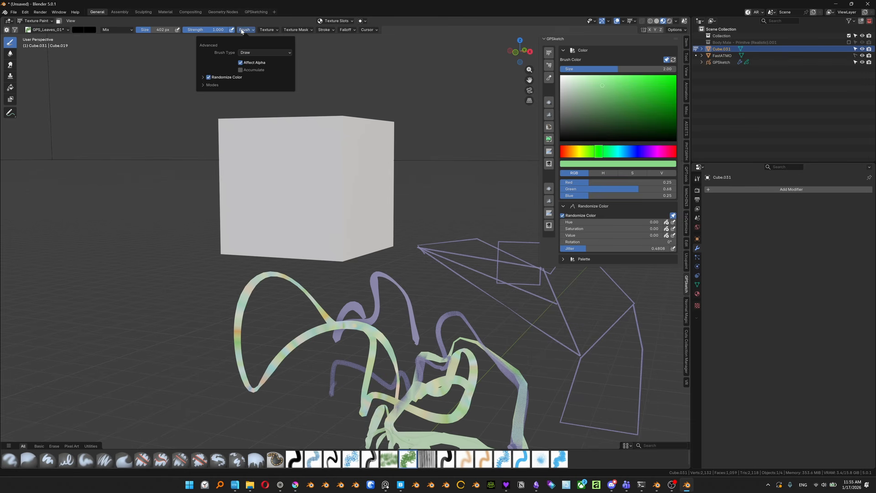
left_click(202, 77)
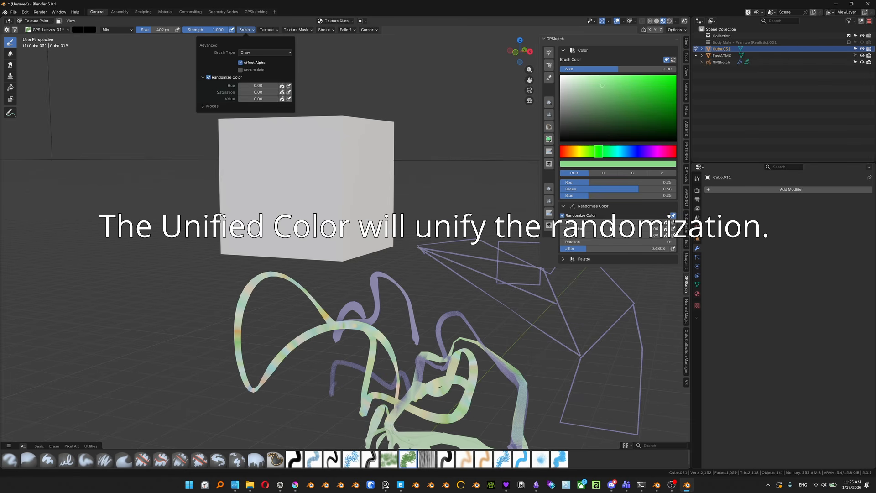
middle_click_drag(454, 77, 442, 81)
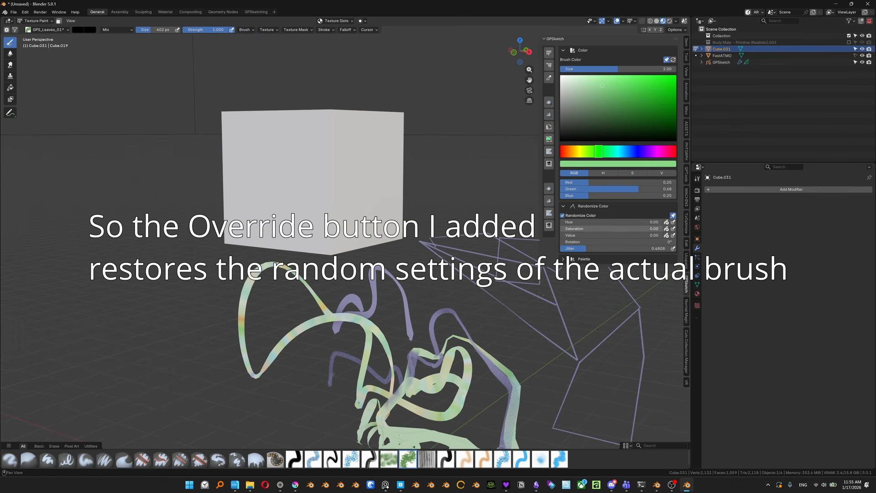
left_click_drag(586, 222, 620, 228)
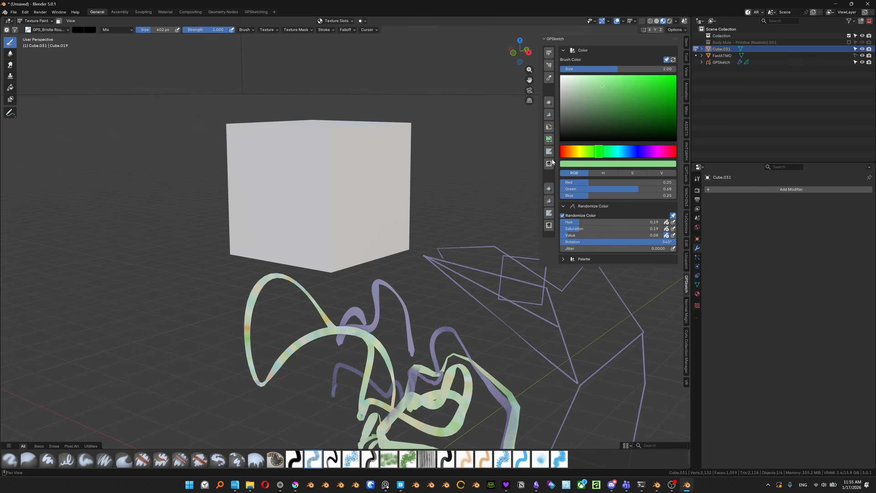
middle_click_drag(400, 228, 417, 223, "shift")
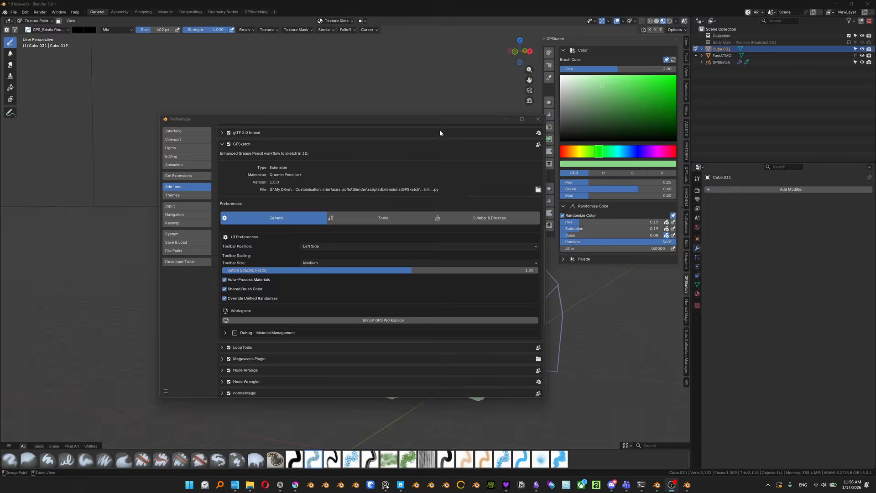
- Move the Preferences window clear of the viewport, leave Texture Paint, and put the GPSketch drawing in Draw Mode
left_click_drag(441, 120, 452, 64)
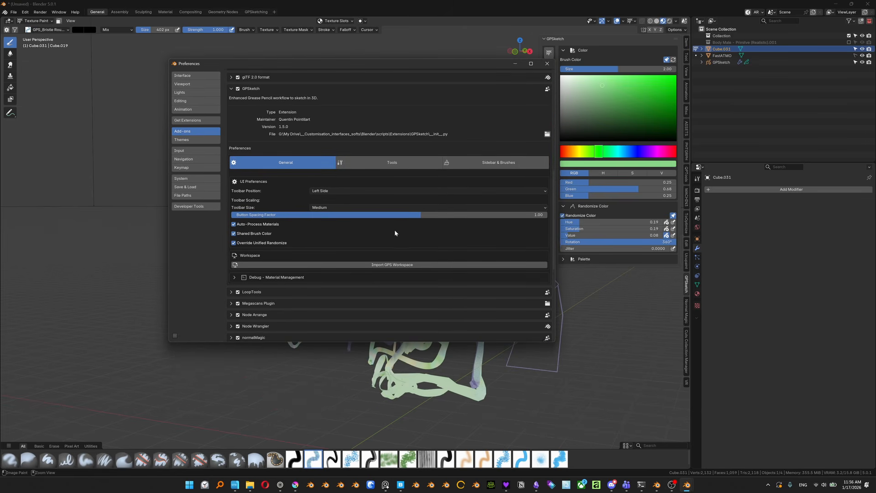
left_click_drag(329, 66, 584, 78)
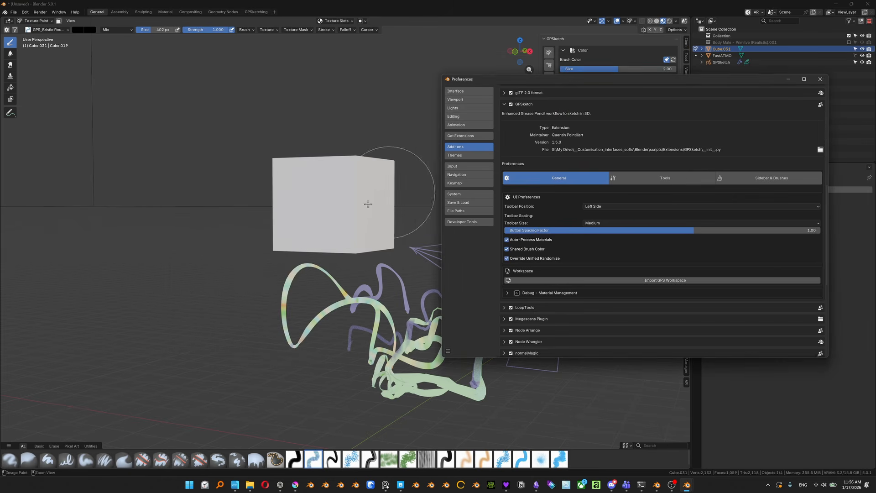
key("ctrl+Tab")
left_click(232, 256)
left_click(372, 302)
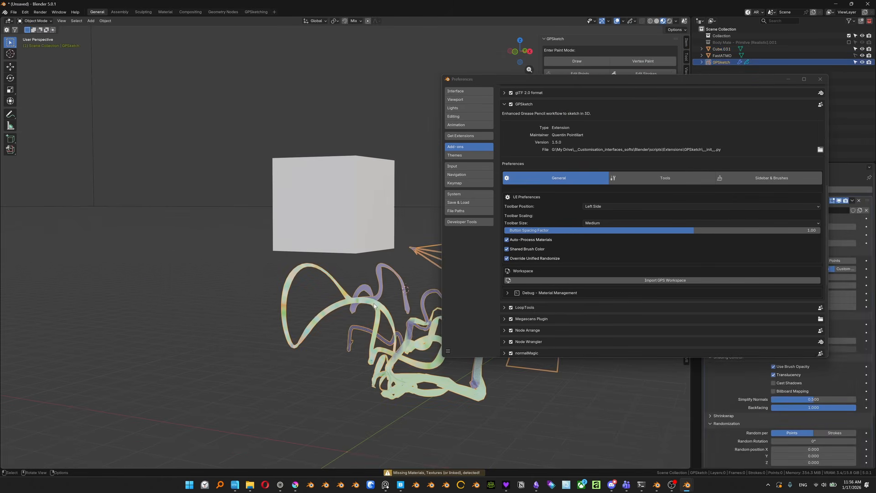
key("ctrl+Tab")
left_click(367, 354)
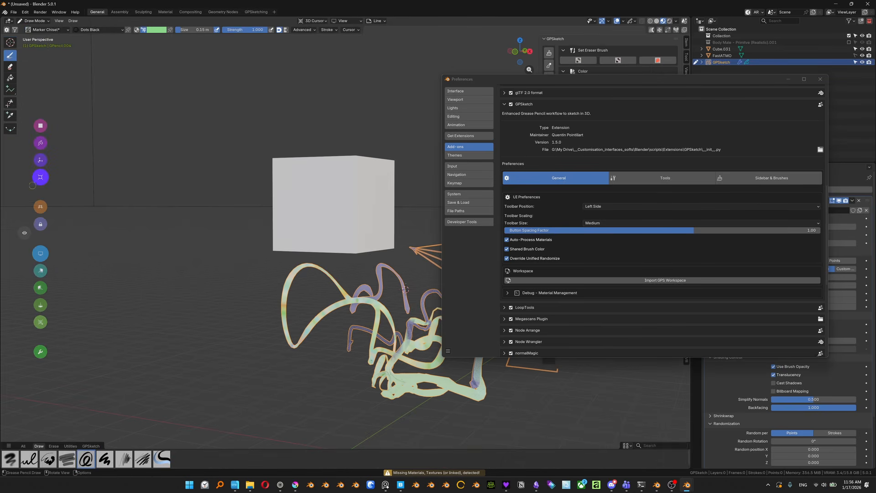
- Try the Bottom option for Toolbar Position in the GPSketch add-on preferences
left_click(601, 206)
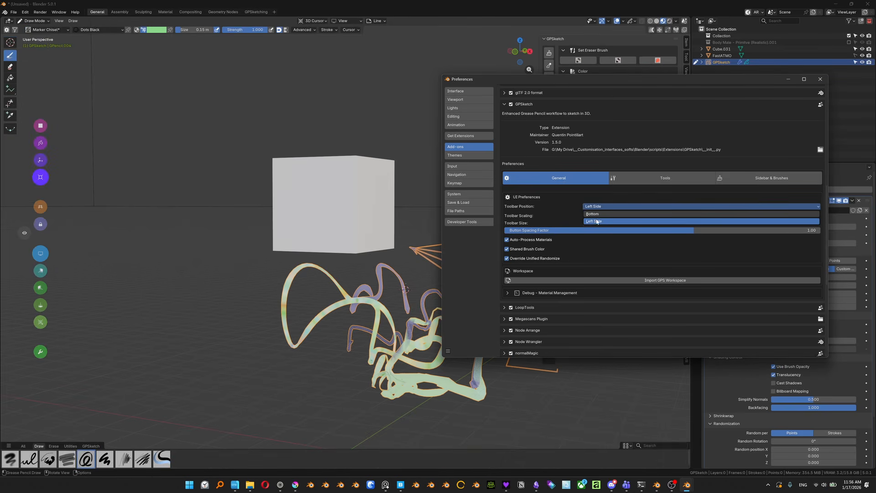
left_click(596, 214)
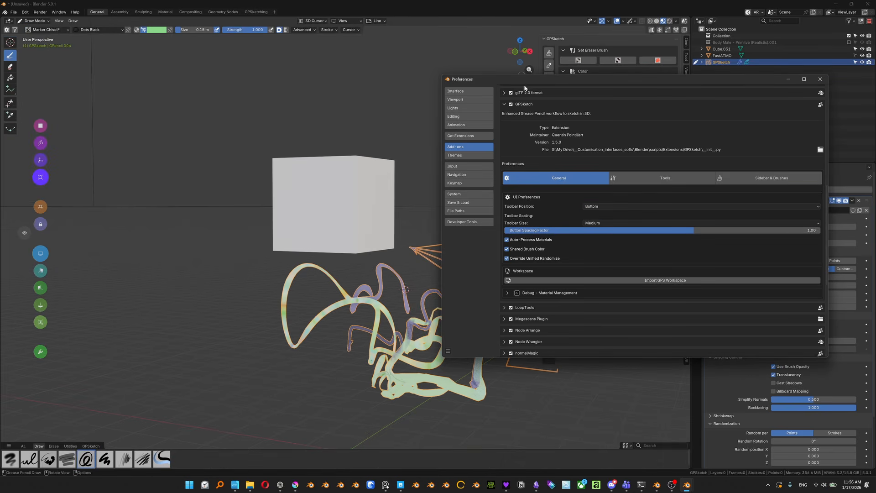
mouse_move(510, 82)
left_mouse_down()
mouse_move(501, 76)
mouse_move(506, 82)
left_mouse_up()
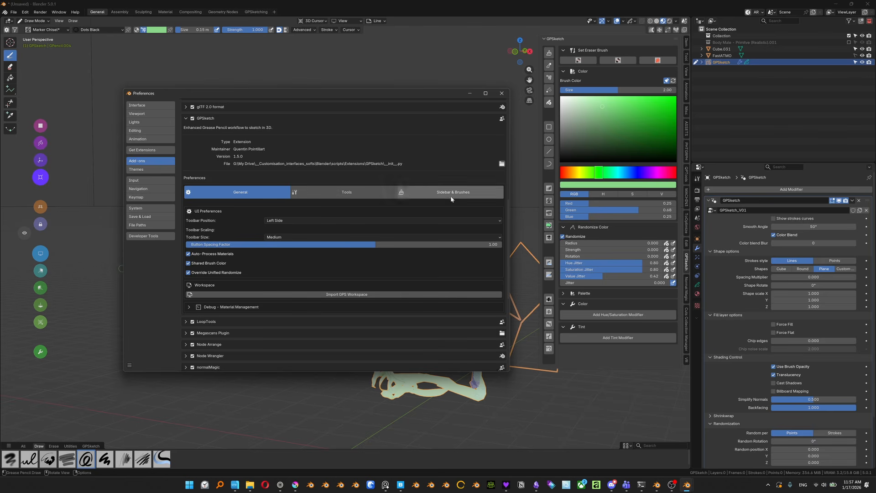
- Review the Cursor Tool's shortcuts and placement settings in the add-on's Tools preferences, and collapse the Shortcuts during operation list
left_click(360, 195)
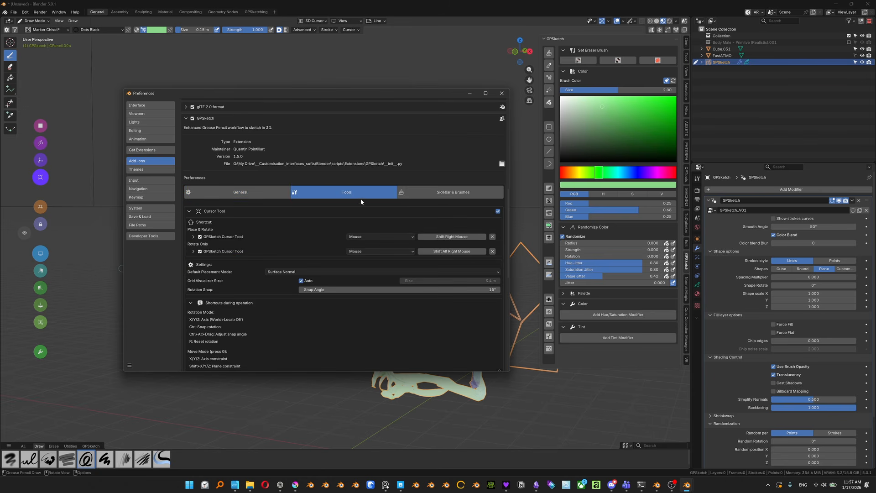
left_click_drag(354, 90, 354, 61)
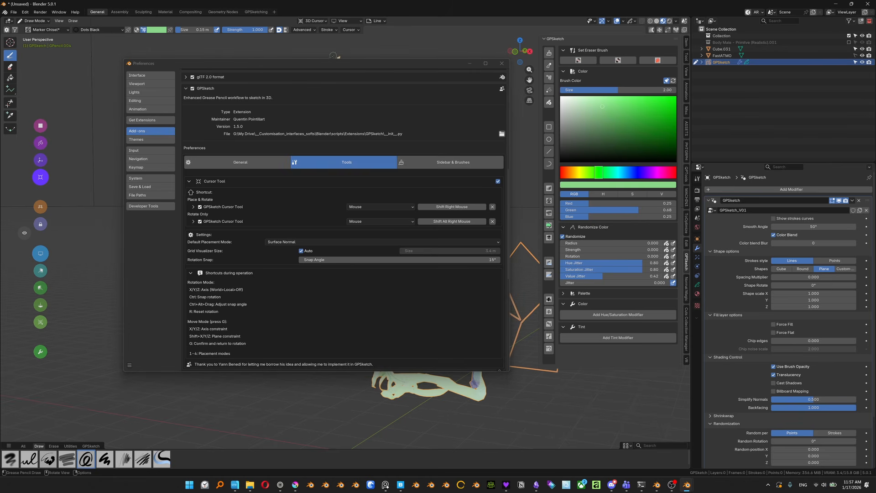
left_click_drag(332, 58, 368, 56)
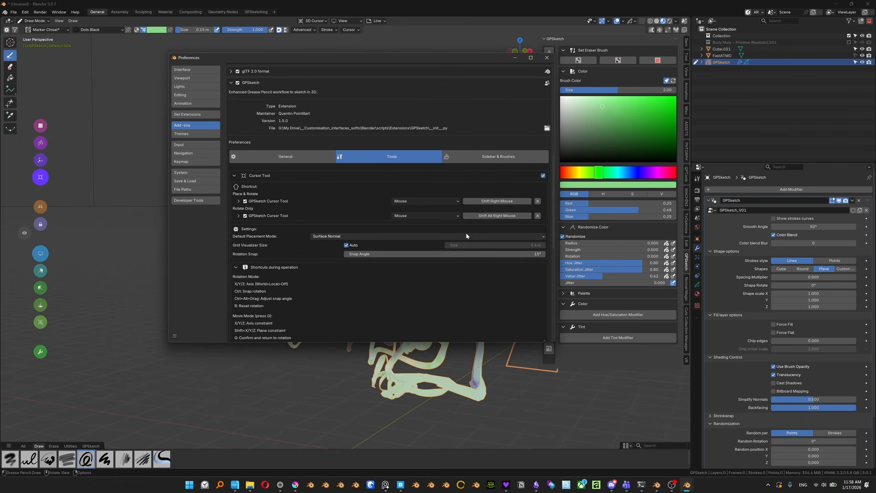
scroll(491, 176, "down", 2)
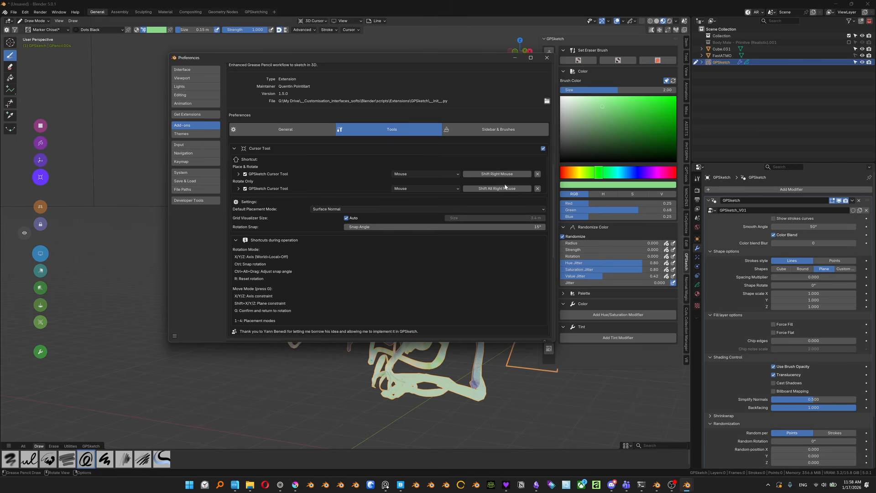
left_click(335, 210)
left_click(236, 241)
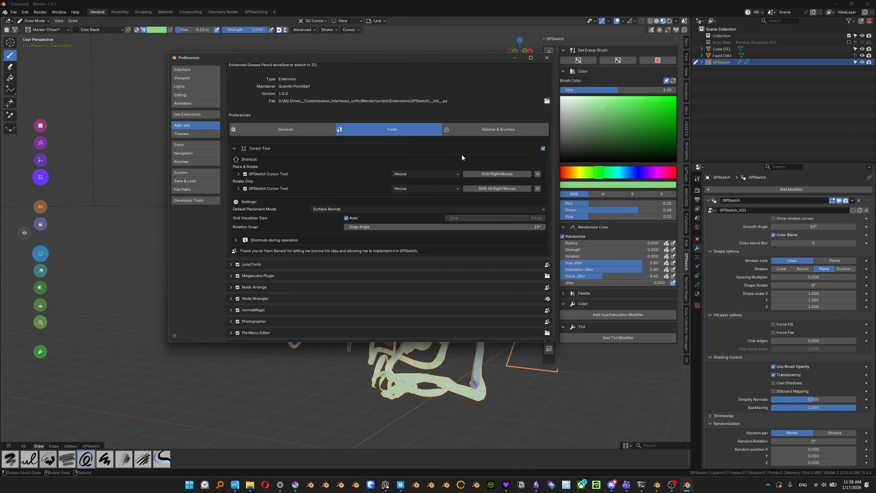
- Show the add-on's Sidebar & Brushes preferences in a taller window that fits all brush categories
left_click(484, 130)
left_click_drag(451, 60, 409, 55)
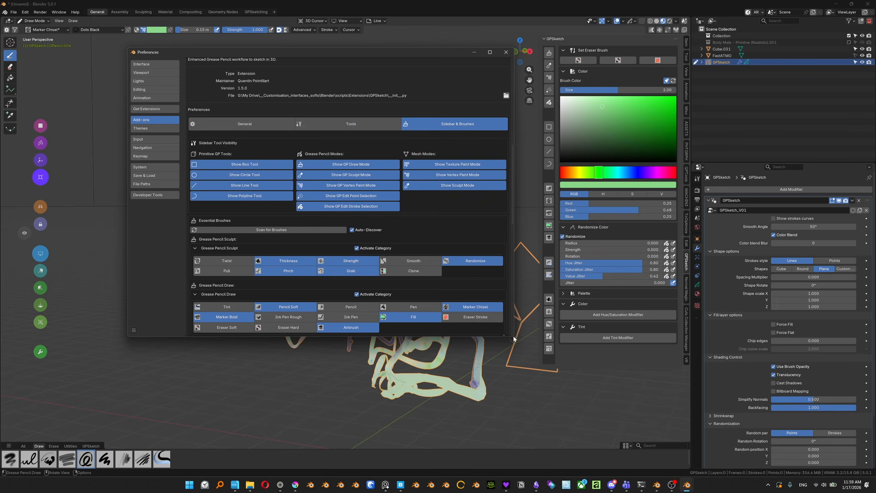
left_click_drag(512, 355, 507, 460)
scroll(361, 174, "down", 3)
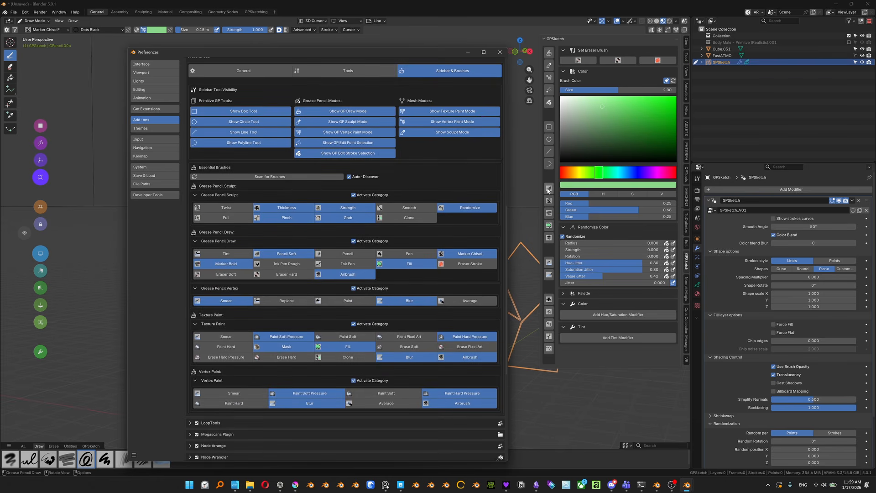
- Hide the Box, Circle, Line and Polyline tools from the sidebar, show them again, and try the draw and mesh mode visibility toggles
left_click_drag(227, 114, 254, 146)
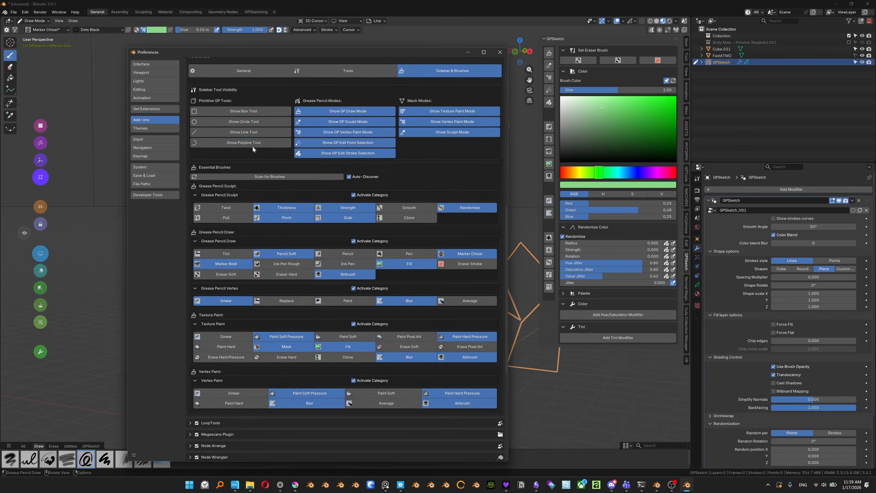
left_click_drag(241, 111, 242, 142)
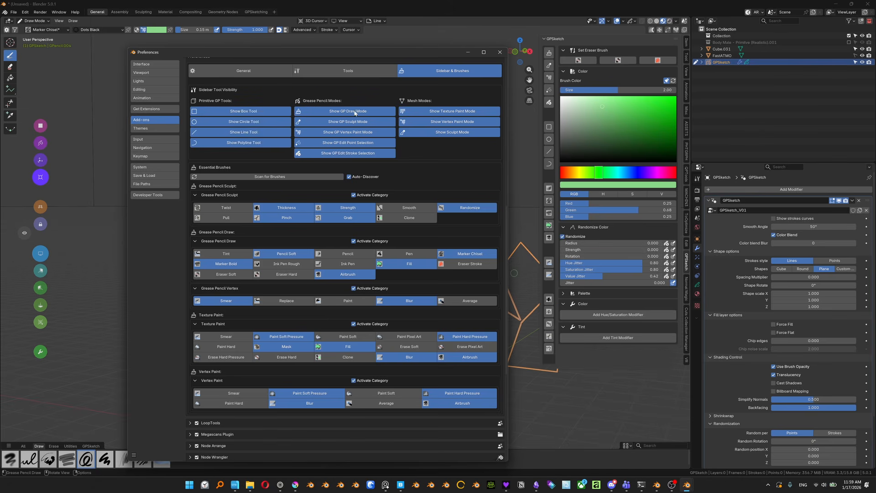
mouse_move(347, 111)
left_mouse_down()
mouse_move(349, 156)
mouse_move(336, 147)
mouse_move(341, 111)
left_mouse_up()
mouse_move(431, 111)
left_mouse_down()
mouse_move(445, 121)
mouse_move(432, 132)
left_mouse_up()
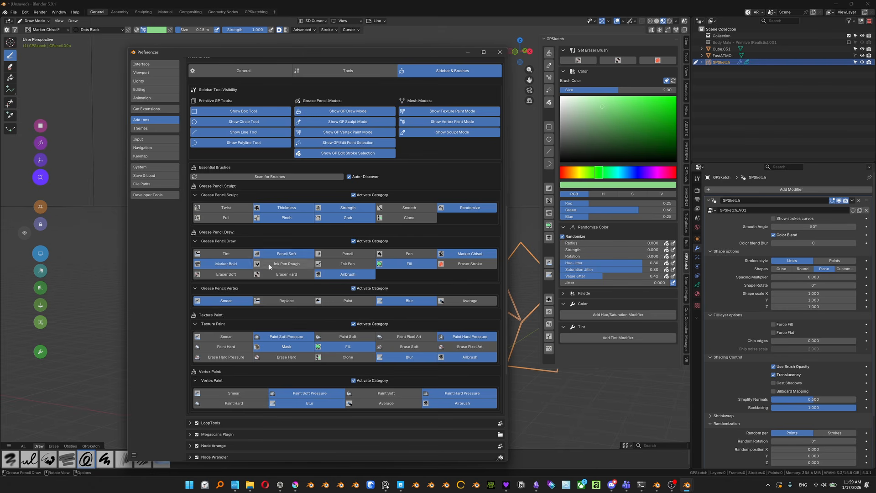
- Activate the Paint brush in the Grease Pencil Vertex category and save the preferences
left_click(342, 303)
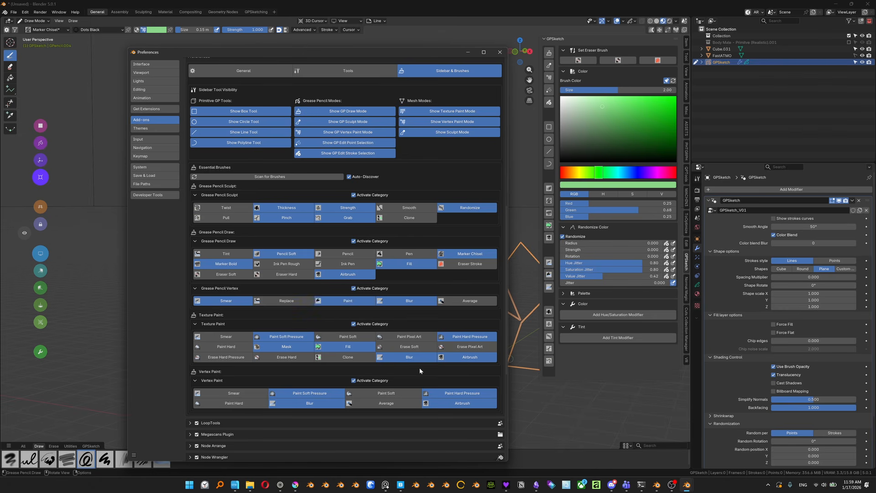
left_click_drag(346, 52, 355, 36)
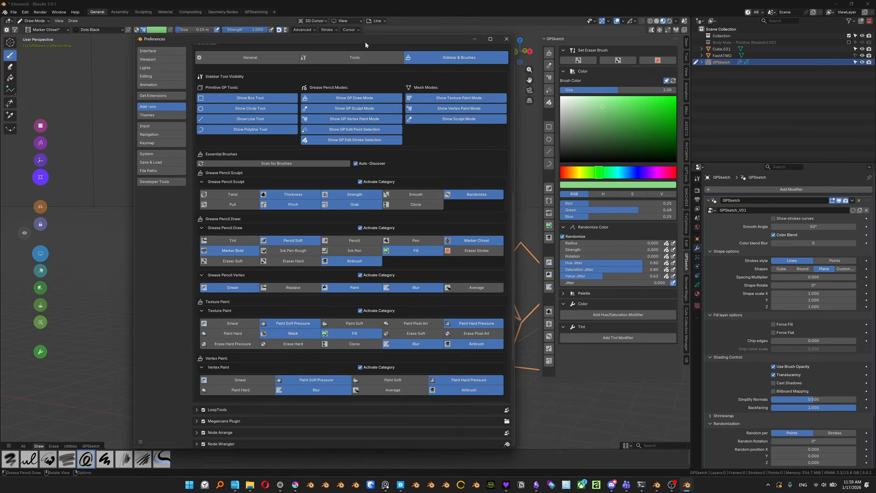
left_click(142, 439)
left_click(166, 418)
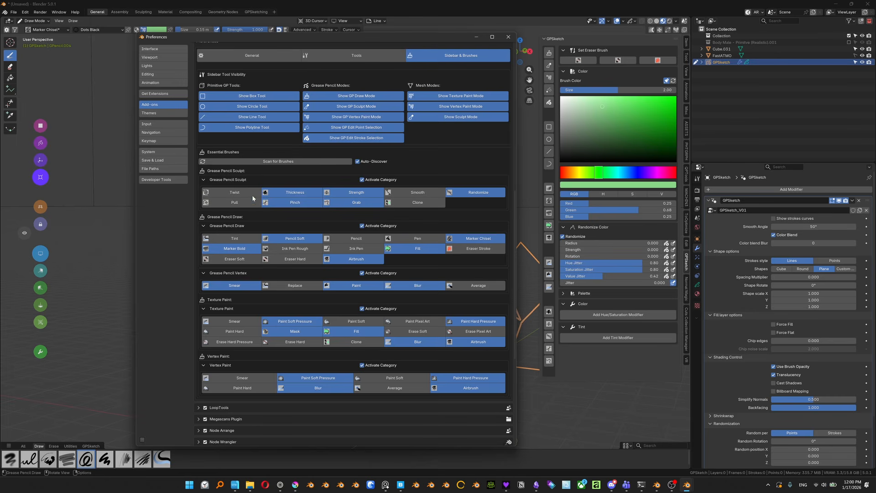
- Go back through the add-on's Tools preferences to its General preferences
scroll(360, 248, "up", 3)
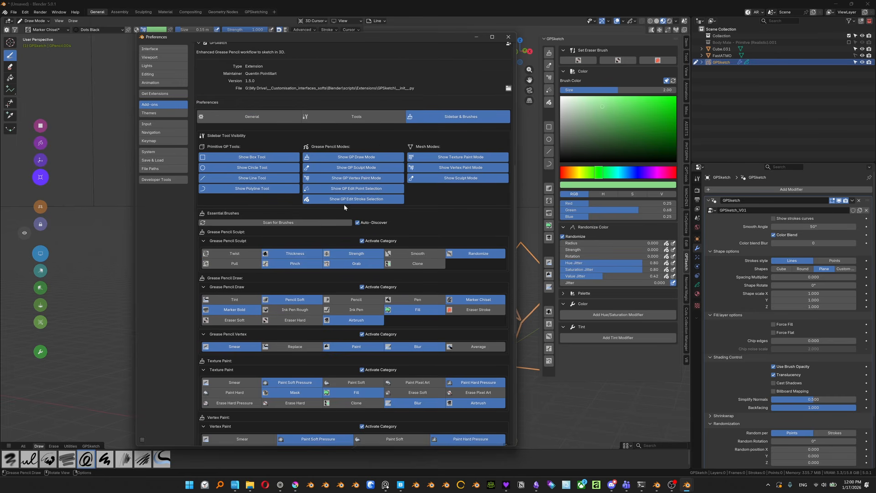
scroll(344, 204, "down", 1)
left_click(371, 94)
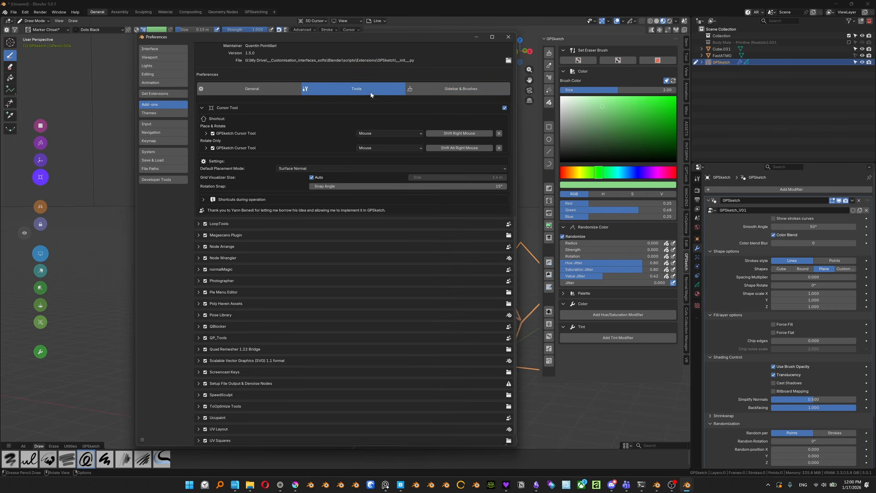
left_click(276, 90)
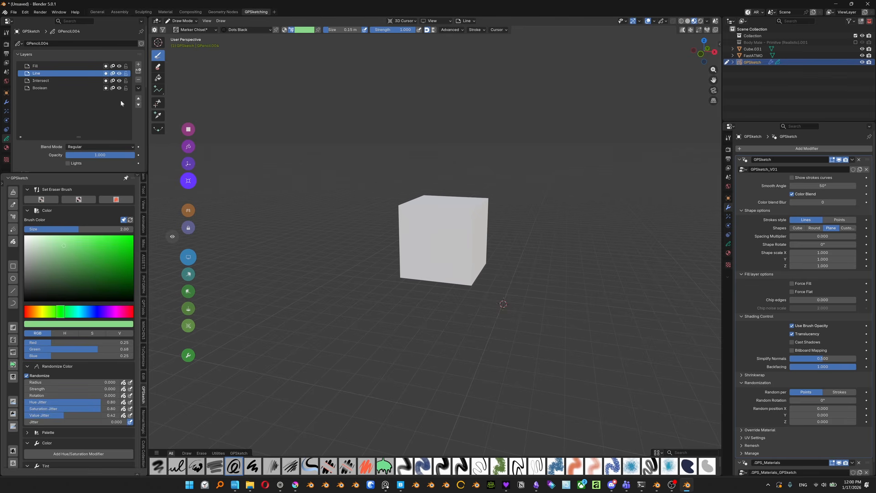
- Reopen the GPSketch add-on preferences and import the GPS Workspace
key("ctrl+comma")
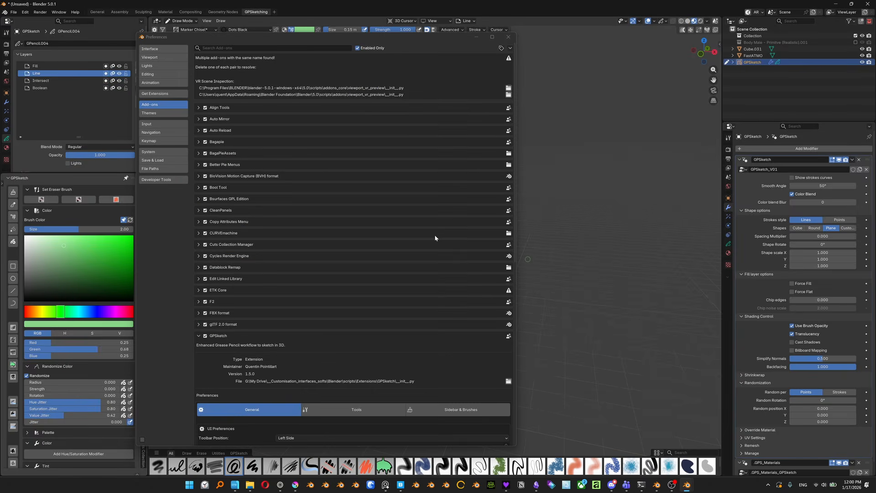
scroll(434, 234, "down", 8)
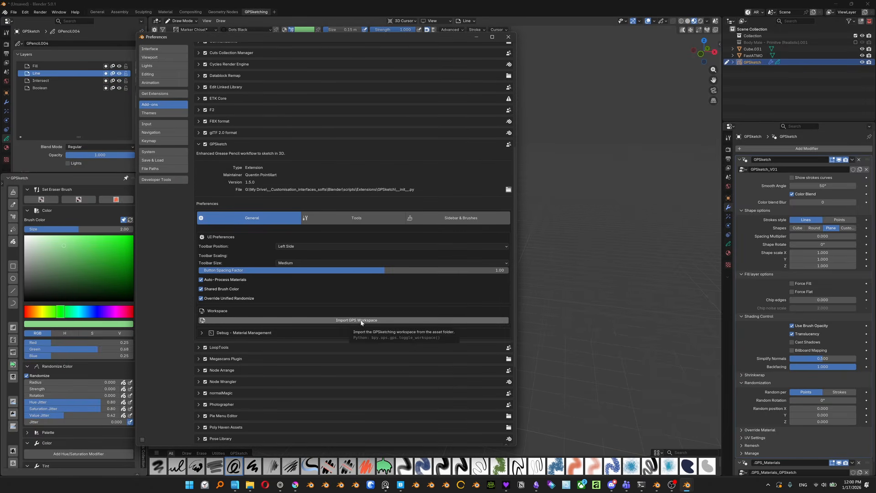
left_click(361, 320)
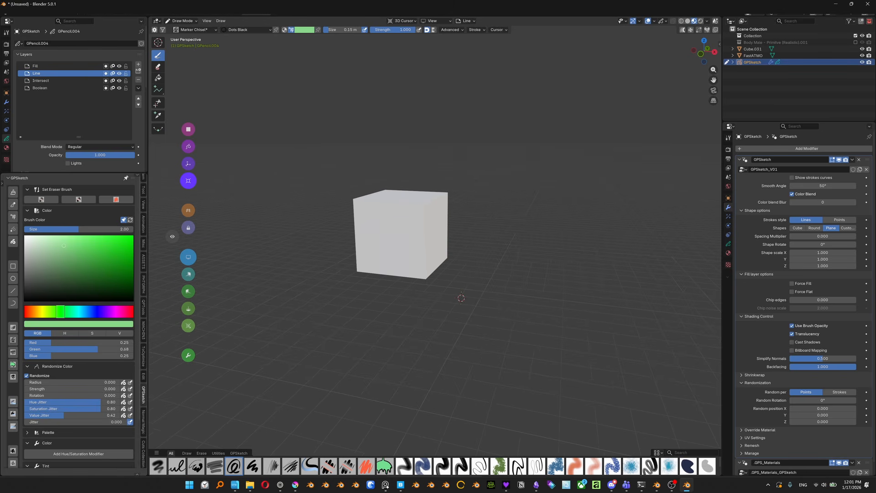
middle_click_drag(407, 214, 454, 209)
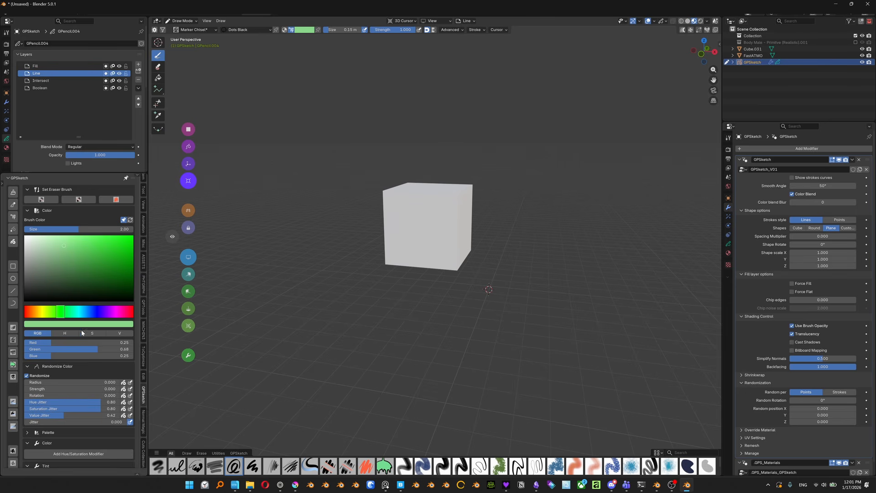
- Place the 3D cursor on the cube's front face, set the drawing plane to Cursor and show the Grease Pencil grid canvas
middle_click_drag(415, 196, 417, 230, "shift")
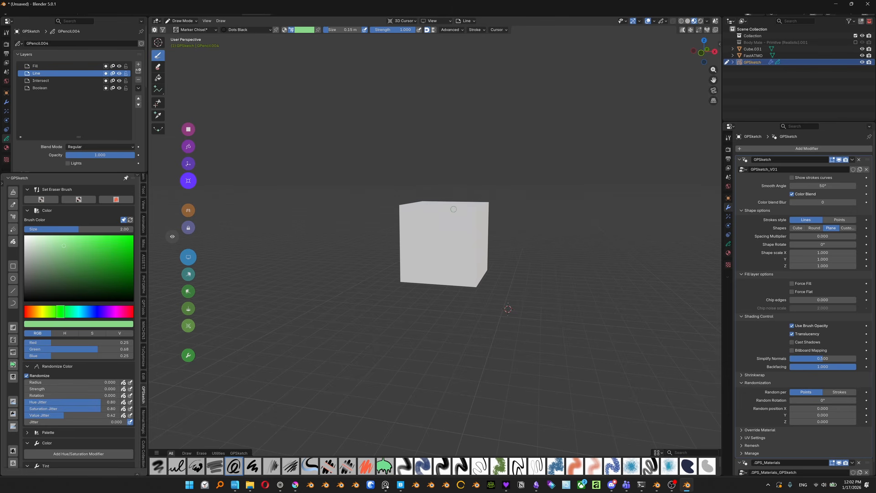
right_click_drag(457, 220, 417, 215, "shift")
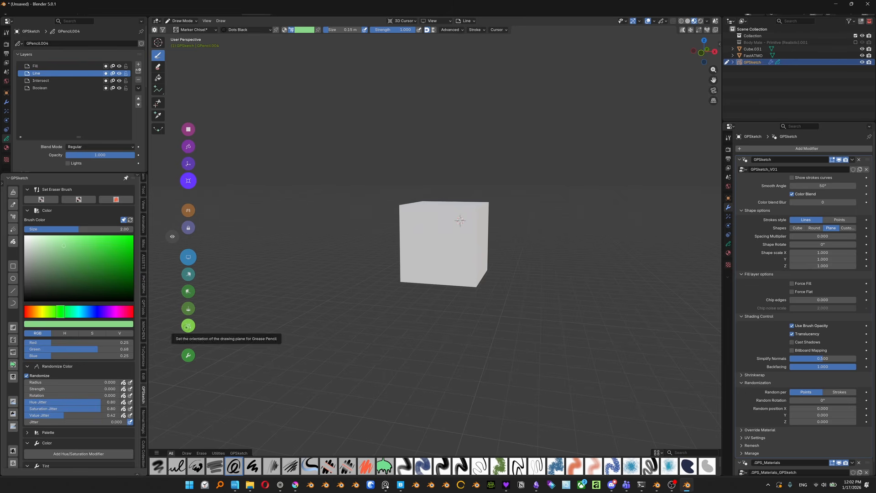
left_click(188, 325)
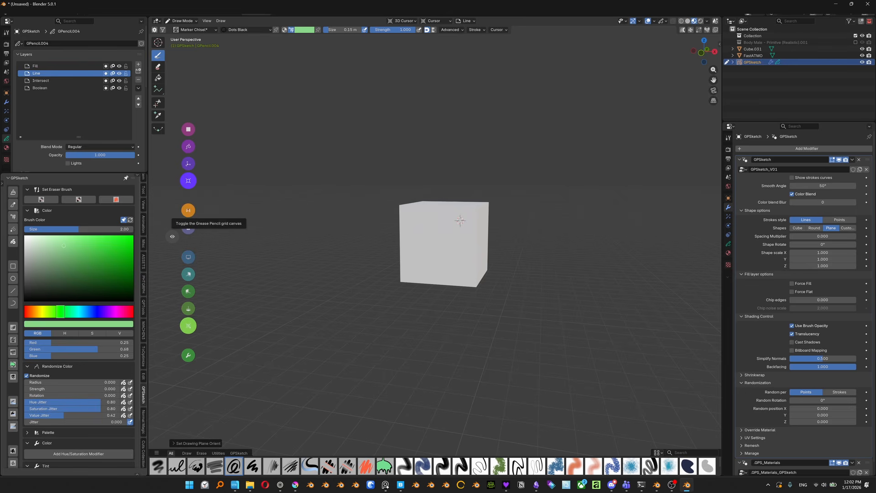
left_click(189, 210)
- Align the 3D cursor to the cube's side face and draw a rectangular loop, then draw another loop aligned to the front face
mouse_move(408, 222)
middle_mouse_down()
mouse_move(441, 224)
mouse_move(416, 230)
middle_mouse_up()
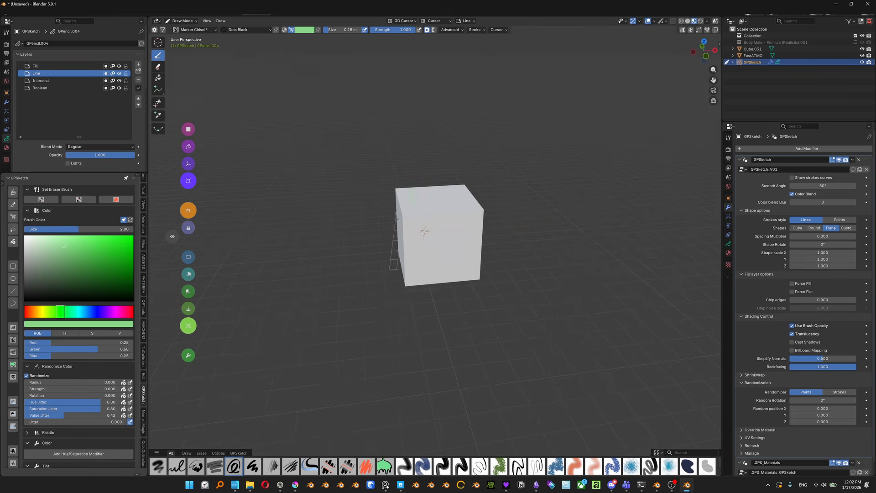
right_click_drag(418, 230, 415, 230, "shift")
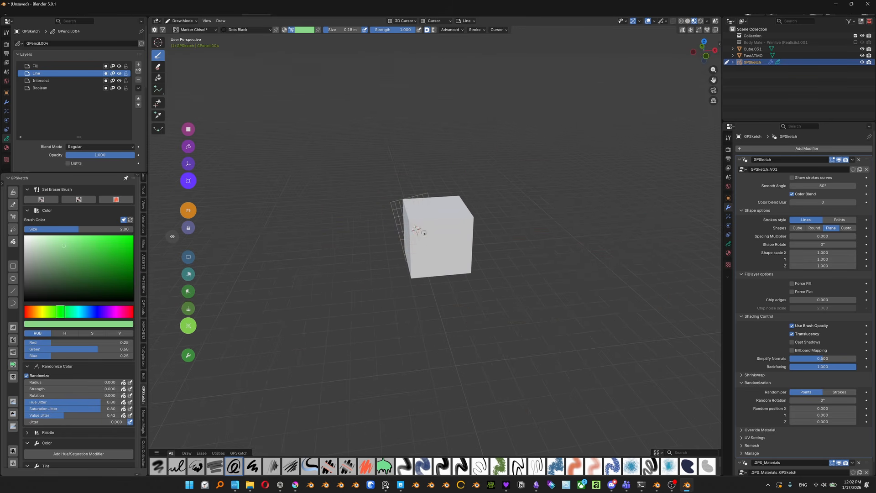
mouse_move(427, 239)
left_mouse_down()
mouse_move(410, 185)
mouse_move(357, 197)
mouse_move(408, 245)
left_mouse_up()
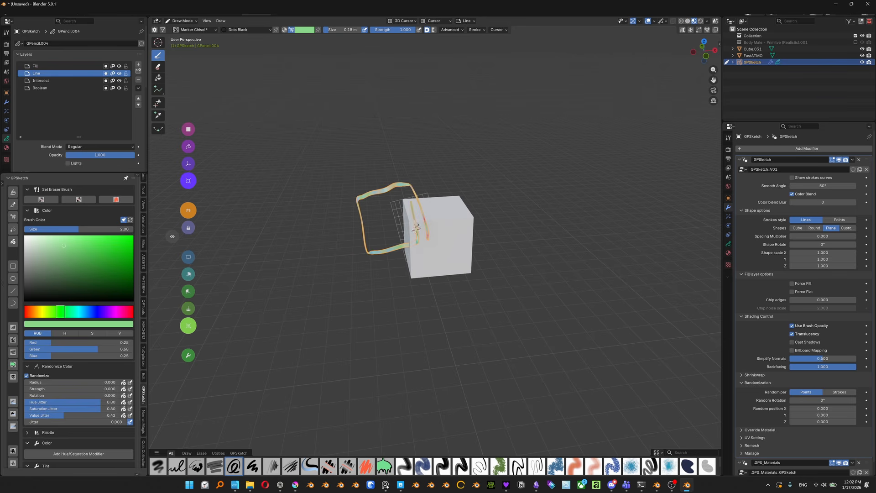
right_click_drag(416, 227, 423, 226, "shift")
mouse_move(412, 202)
left_mouse_down()
mouse_move(481, 183)
mouse_move(425, 244)
left_mouse_up()
- On the Top (X-Y) drawing plane, draw a large rectangle on the ground beside the cube and scribble zigzag and curved strokes inside it
mouse_move(431, 219)
middle_mouse_down()
mouse_move(412, 251)
mouse_move(424, 214)
mouse_move(461, 204)
mouse_move(450, 242)
middle_mouse_up()
mouse_move(451, 245)
left_mouse_down()
mouse_move(443, 120)
mouse_move(529, 136)
mouse_move(484, 243)
mouse_move(456, 241)
left_mouse_up()
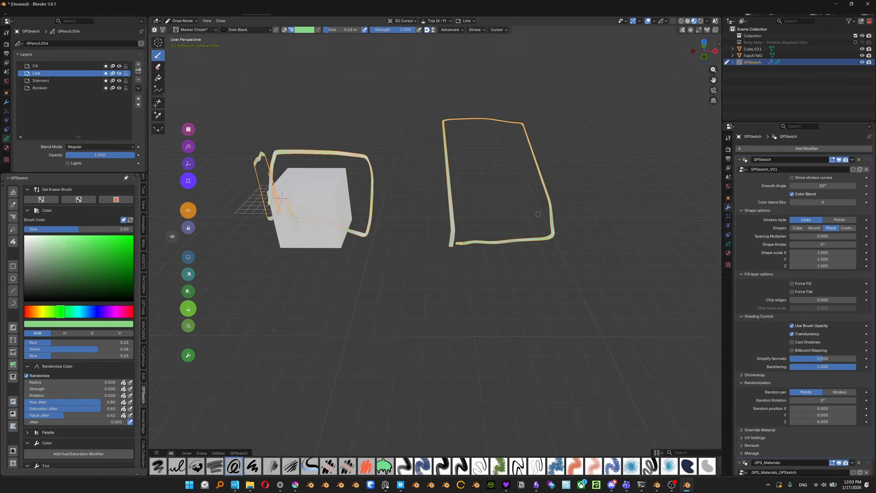
mouse_move(538, 214)
left_mouse_down()
mouse_move(486, 239)
mouse_move(477, 214)
mouse_move(456, 205)
mouse_move(461, 235)
left_mouse_up()
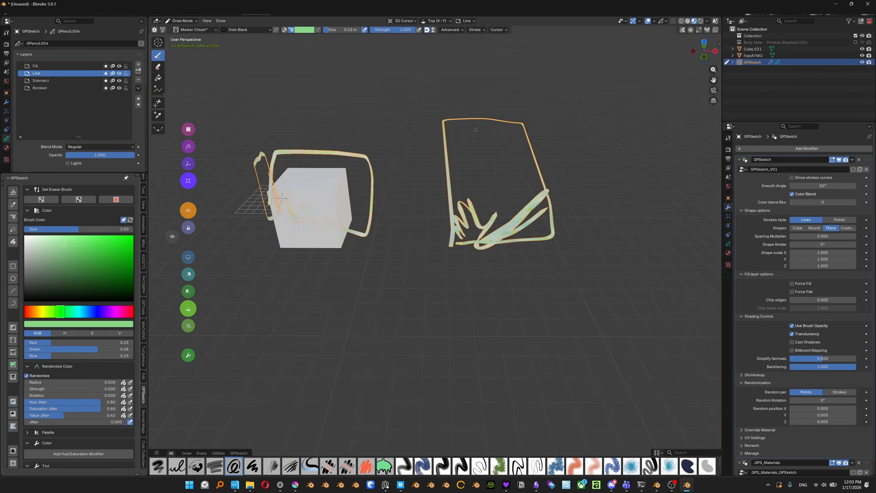
mouse_move(460, 120)
left_mouse_down()
mouse_move(506, 183)
mouse_move(546, 208)
mouse_move(476, 141)
mouse_move(545, 194)
left_mouse_up()
mouse_move(544, 194)
middle_mouse_down()
mouse_move(436, 228)
mouse_move(484, 219)
middle_mouse_up()
mouse_move(452, 258)
middle_mouse_down()
mouse_move(450, 228)
mouse_move(435, 219)
middle_mouse_up()
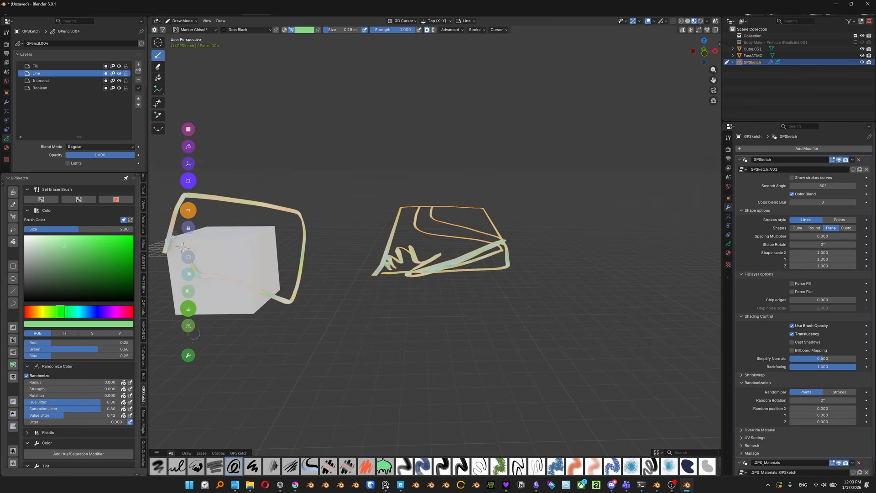
- Set the drawing plane to Cursor, place the cursor on the ground rectangle's back edge and draw a narrow upright rectangle
left_click(188, 326)
right_click_drag(432, 213, 443, 283, "shift")
mouse_move(431, 213)
left_mouse_down()
mouse_move(429, 180)
mouse_move(449, 147)
mouse_move(448, 210)
mouse_move(434, 211)
left_mouse_up()
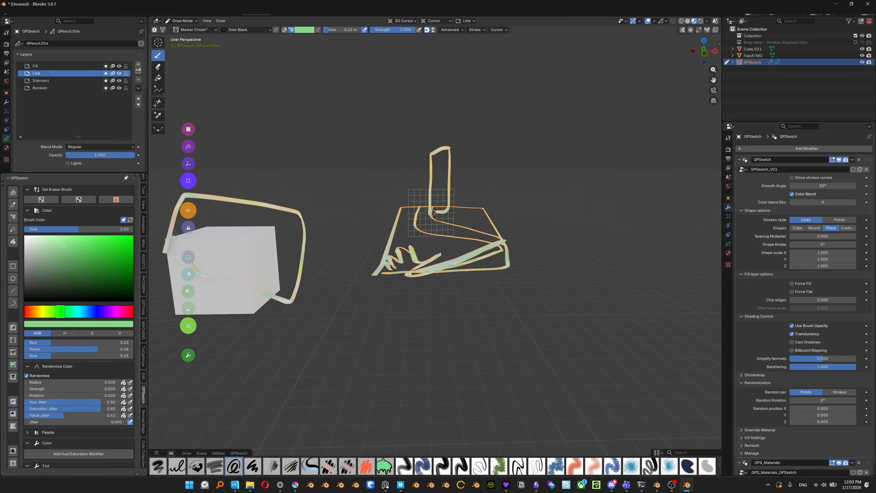
- Place and rotate the cursor at the ground rectangle's back right corner and draw a second, angled upright rectangle
right_click(489, 221, "shift")
right_click_drag(489, 221, 489, 215, "shift")
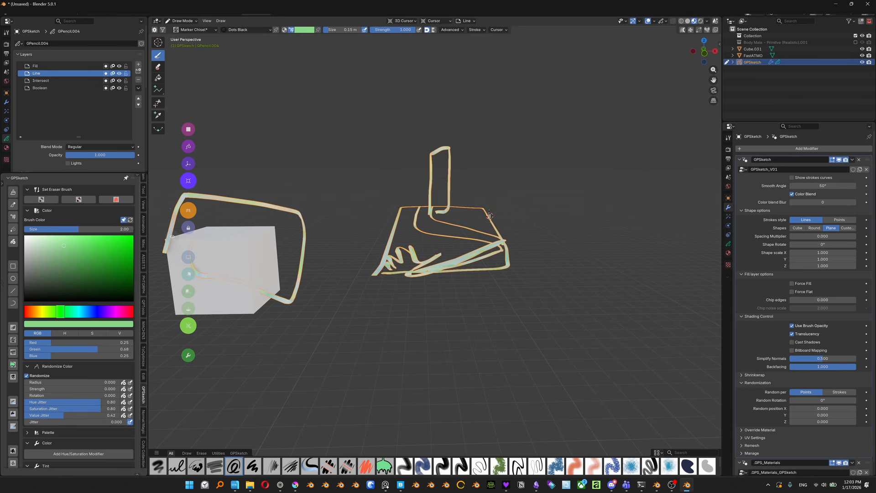
mouse_move(492, 215)
middle_mouse_down()
mouse_move(533, 238)
mouse_move(492, 216)
middle_mouse_up()
right_click_drag(491, 216, 489, 214, "shift")
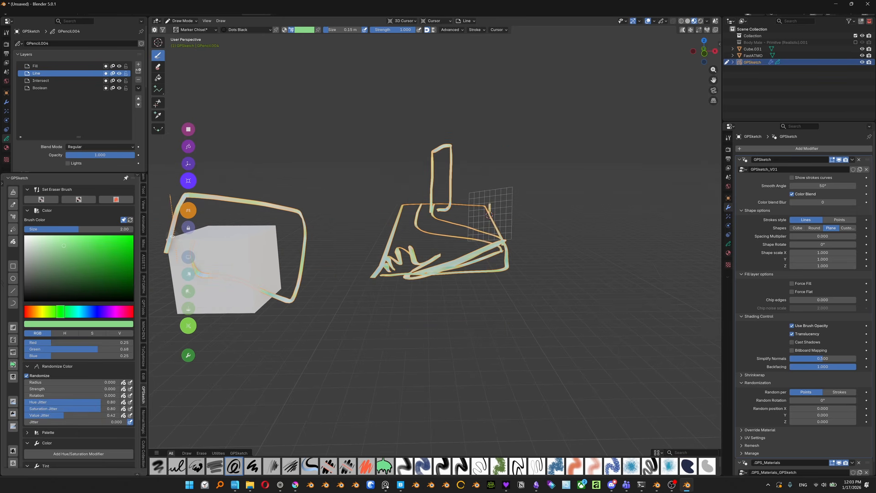
mouse_move(489, 213)
left_mouse_down()
mouse_move(518, 154)
mouse_move(494, 220)
mouse_move(490, 214)
left_mouse_up()
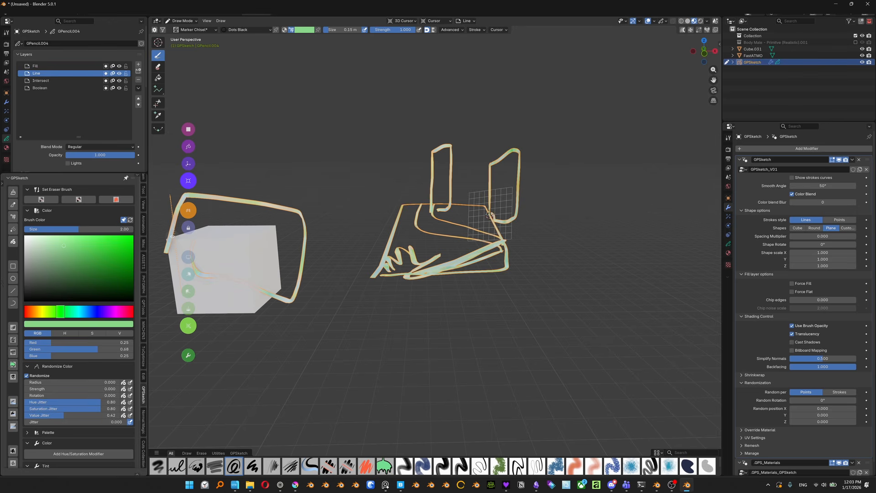
mouse_move(489, 215)
middle_mouse_down()
mouse_move(529, 256)
mouse_move(476, 226)
mouse_move(488, 211)
middle_mouse_up()
- Try drawing an upright stroke on the cursor plane at the ground rectangle's left edge
right_click_drag(394, 227, 394, 228, "shift")
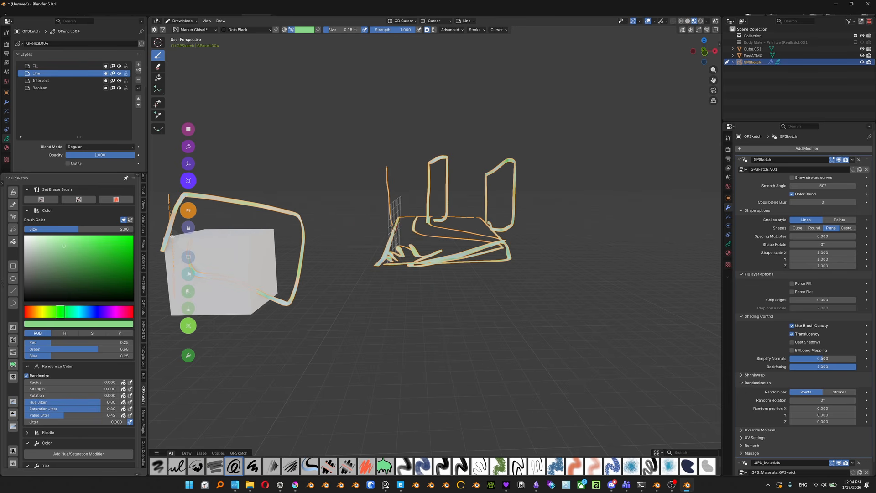
mouse_move(388, 183)
middle_mouse_down()
mouse_move(342, 205)
mouse_move(310, 187)
mouse_move(385, 198)
middle_mouse_up()
left_click(373, 167, "ctrl")
middle_click_drag(373, 167, 374, 157)
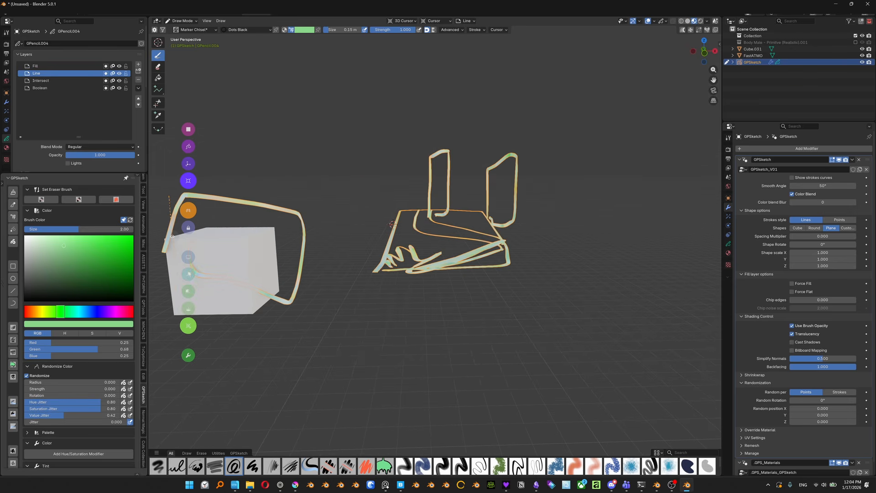
- Place and rotate the cursor between the two upright rectangles and draw another upright loop with a small scribble at its base
mouse_move(393, 226)
right_mouse_down("shift")
mouse_move(390, 293)
mouse_move(472, 277)
mouse_move(510, 243)
mouse_move(396, 309)
mouse_move(371, 117)
mouse_move(401, 78)
mouse_move(453, 166)
mouse_move(396, 195)
mouse_move(388, 117)
mouse_move(551, 117)
mouse_move(352, 205)
mouse_move(487, 227)
mouse_move(408, 178)
mouse_move(567, 230)
mouse_move(386, 229)
mouse_move(447, 232)
mouse_move(467, 306)
right_mouse_up("shift")
mouse_move(442, 328)
right_mouse_down("shift")
mouse_move(442, 249)
mouse_move(447, 254)
mouse_move(439, 236)
mouse_move(434, 310)
mouse_move(431, 196)
mouse_move(444, 285)
mouse_move(458, 219)
mouse_move(450, 279)
mouse_move(459, 243)
mouse_move(445, 253)
mouse_move(436, 248)
mouse_move(454, 207)
mouse_move(279, 383)
mouse_move(453, 203)
mouse_move(443, 239)
mouse_move(463, 222)
right_mouse_up("shift")
mouse_move(463, 219)
left_mouse_down()
mouse_move(466, 159)
mouse_move(485, 231)
left_mouse_up()
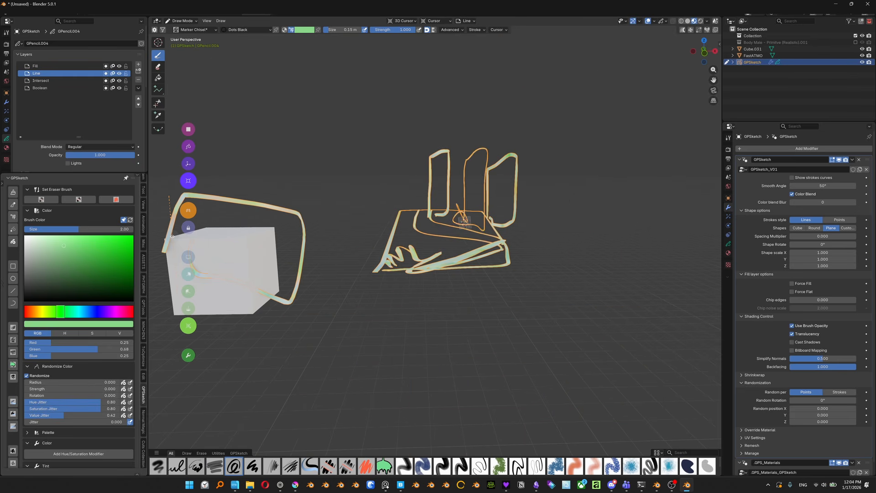
- Draw a small flat loop at the ground rectangle's left edge, and try repositioning and rotating the cursor grid around the sketch
mouse_move(395, 225)
right_mouse_down("shift")
mouse_move(393, 215)
mouse_move(390, 231)
mouse_move(401, 203)
mouse_move(387, 244)
mouse_move(397, 212)
mouse_move(392, 227)
right_mouse_up("shift")
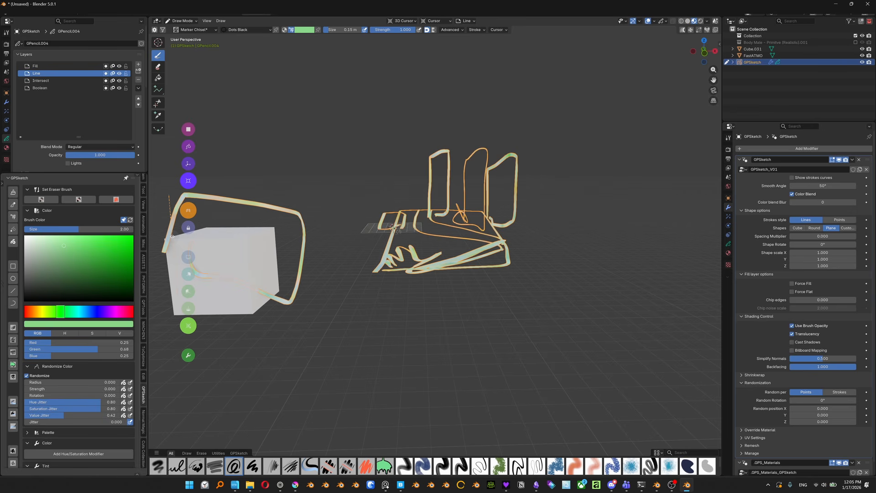
mouse_move(392, 227)
right_mouse_down("shift")
mouse_move(418, 201)
mouse_move(467, 229)
mouse_move(497, 264)
mouse_move(522, 210)
mouse_move(470, 197)
right_mouse_up("shift")
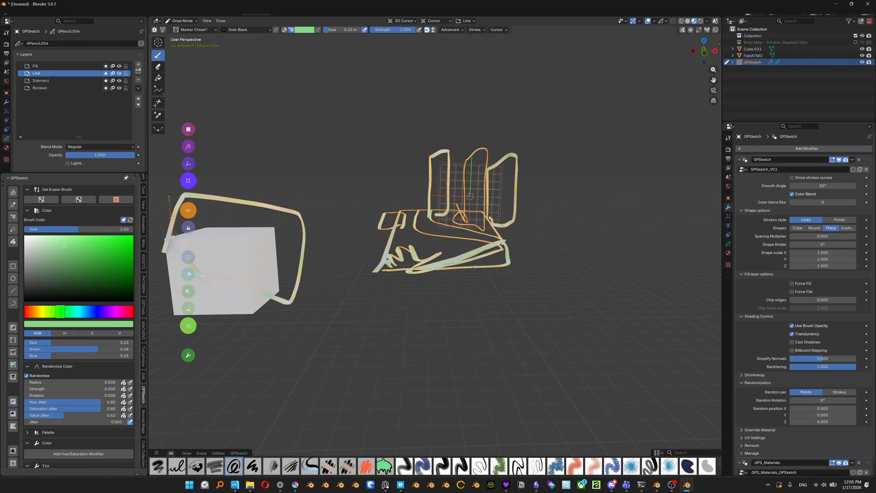
mouse_move(524, 197)
right_mouse_down("shift")
mouse_move(548, 202)
mouse_move(410, 187)
mouse_move(421, 199)
mouse_move(370, 250)
mouse_move(468, 268)
mouse_move(443, 271)
mouse_move(486, 273)
mouse_move(477, 281)
mouse_move(435, 277)
right_mouse_up("shift")
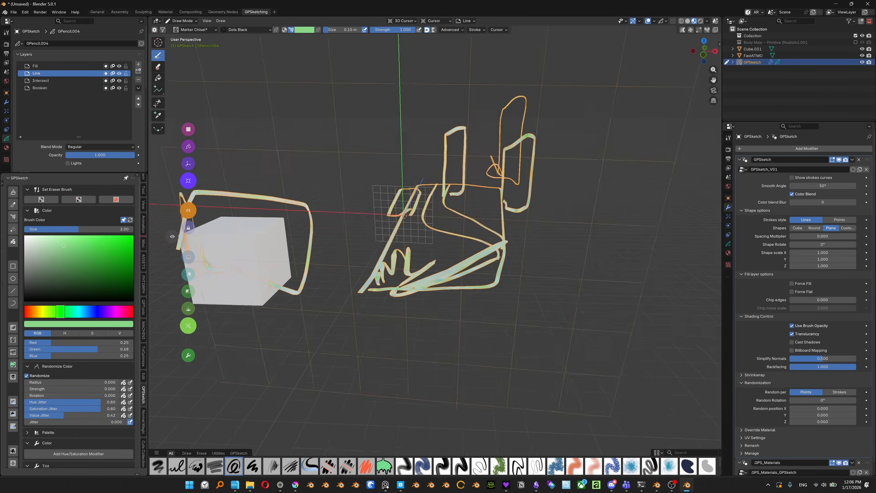
right_click_drag(429, 228, 430, 228, "shift")
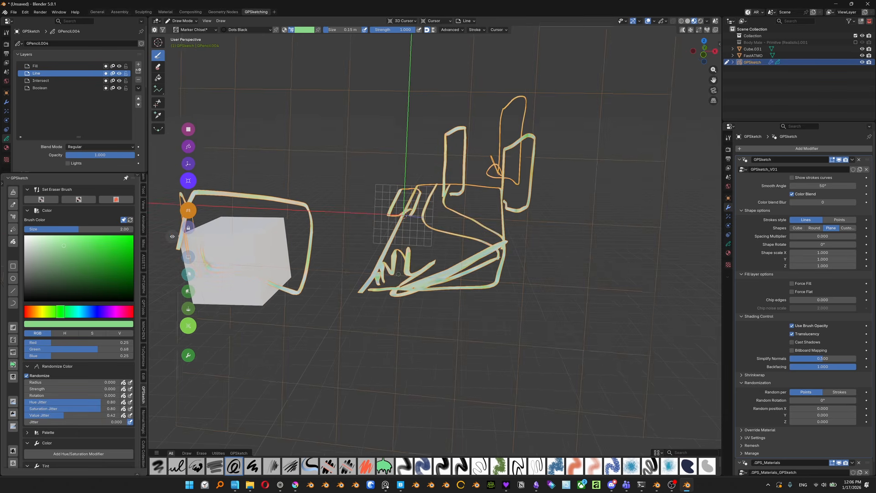
middle_click_drag(429, 229, 425, 223)
- Open the GPSketch add-on's Tools preferences and review the Cursor Tool shortcuts and settings
key("ctrl+comma")
scroll(373, 353, "down", 4)
left_click(379, 340)
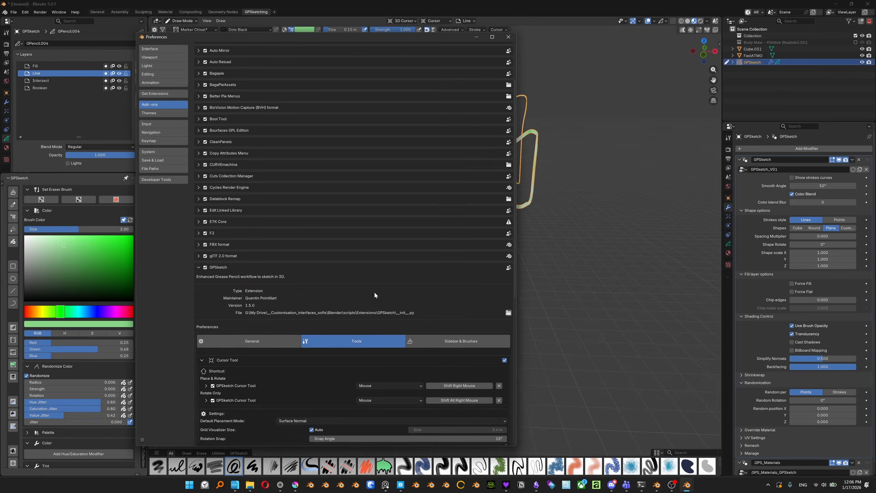
scroll(372, 288, "down", 8)
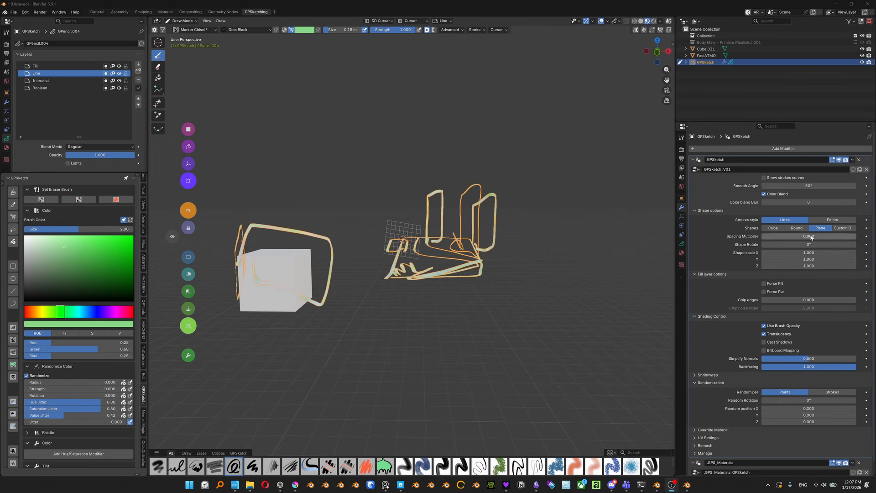
- Set the GPSketch modifier's strokes style to Points and its shape to Round with Rounded Caps
left_click(817, 221)
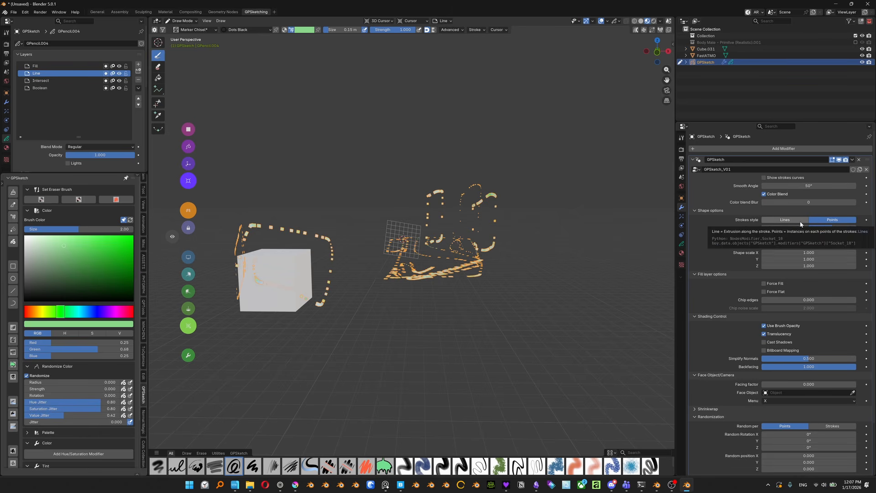
left_click(796, 228)
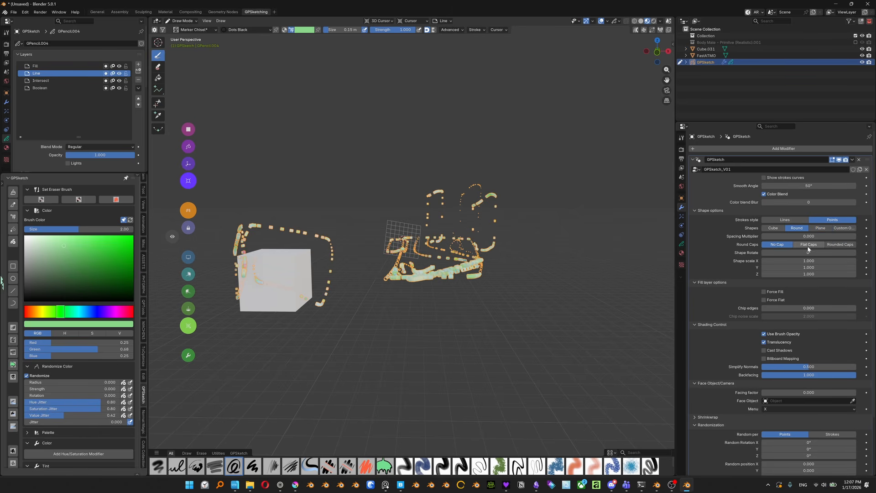
scroll(474, 237, "up", 6)
scroll(474, 238, "down", 2)
left_click(839, 244)
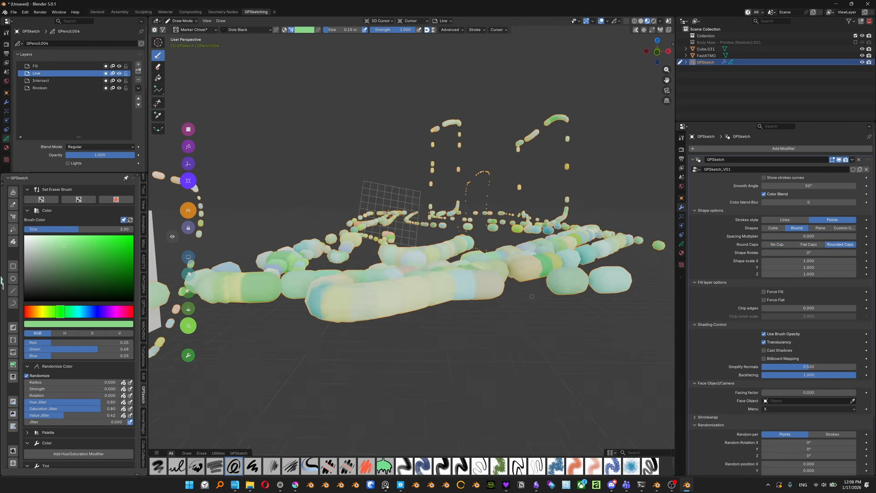
scroll(522, 309, "up", 2)
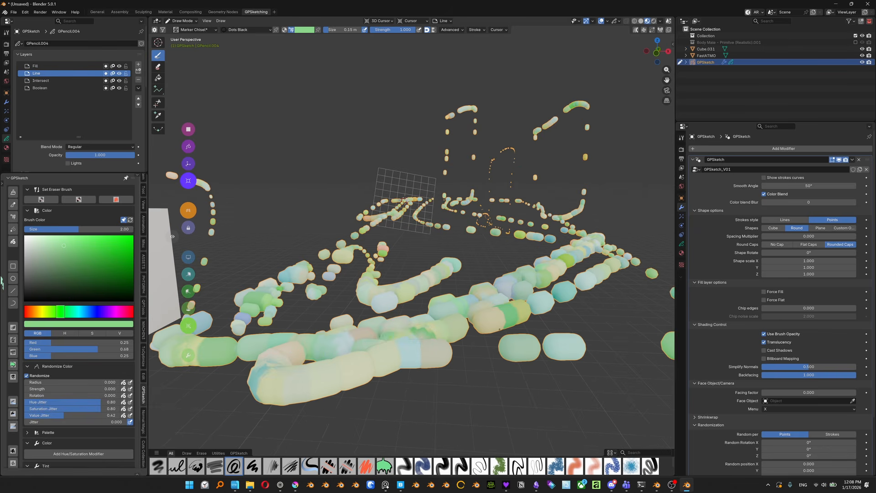
- Set the GPSketch modifier's strokes style to Lines and its shape to Cube, inspecting the strokes from several angles
left_click(798, 221)
scroll(493, 295, "up", 5)
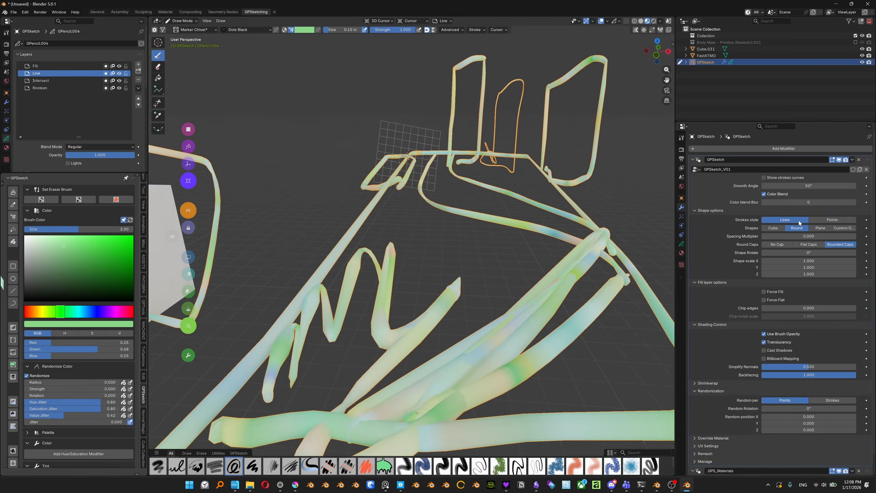
left_click(773, 228)
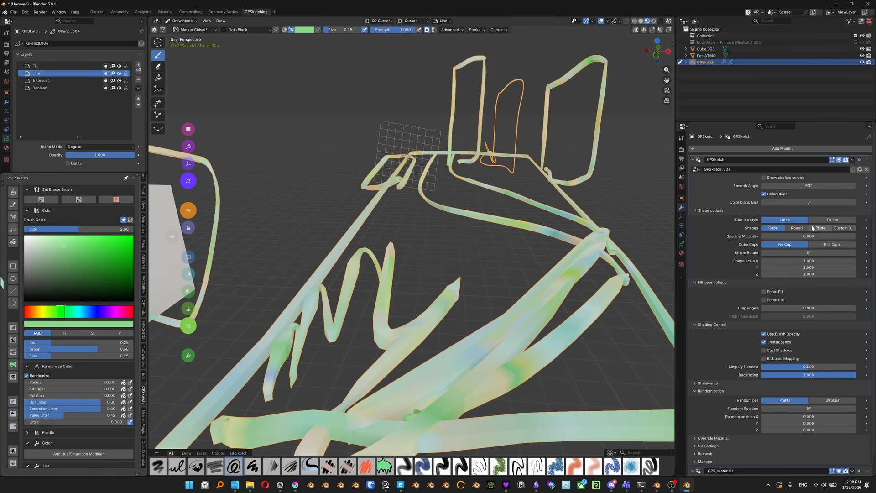
scroll(652, 254, "down", 2)
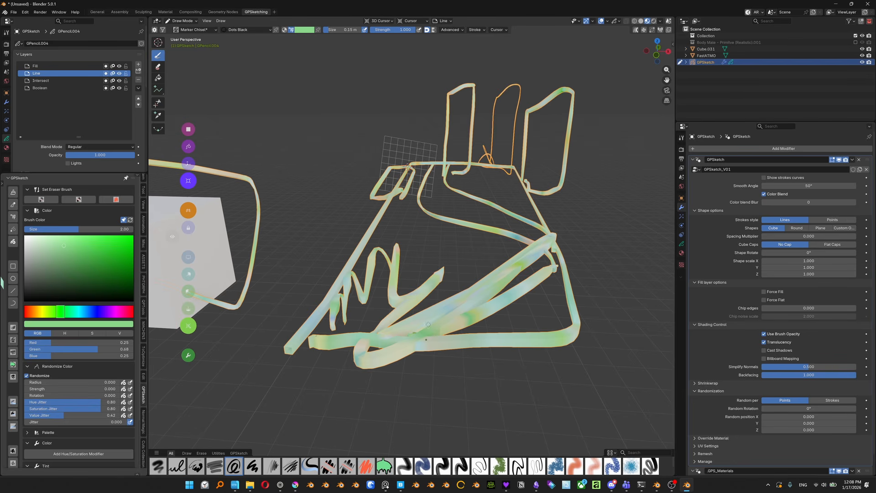
scroll(786, 285, "down", 1)
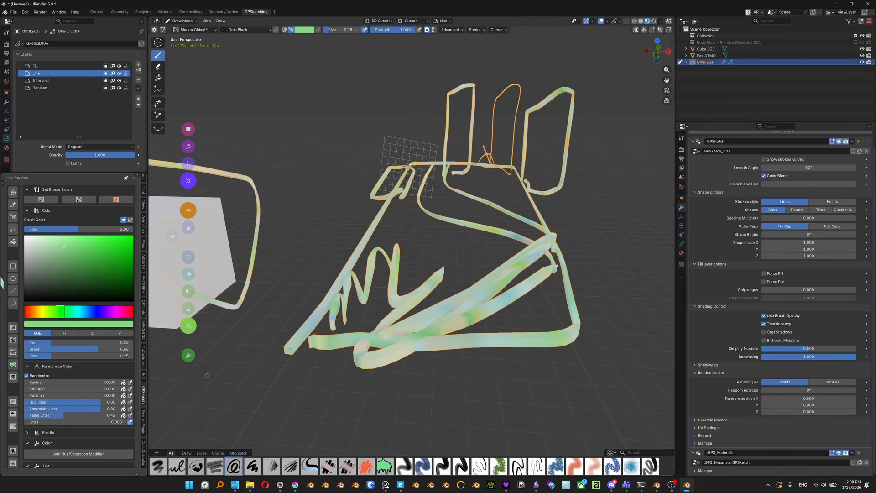
middle_click_drag(376, 275, 400, 256, "shift")
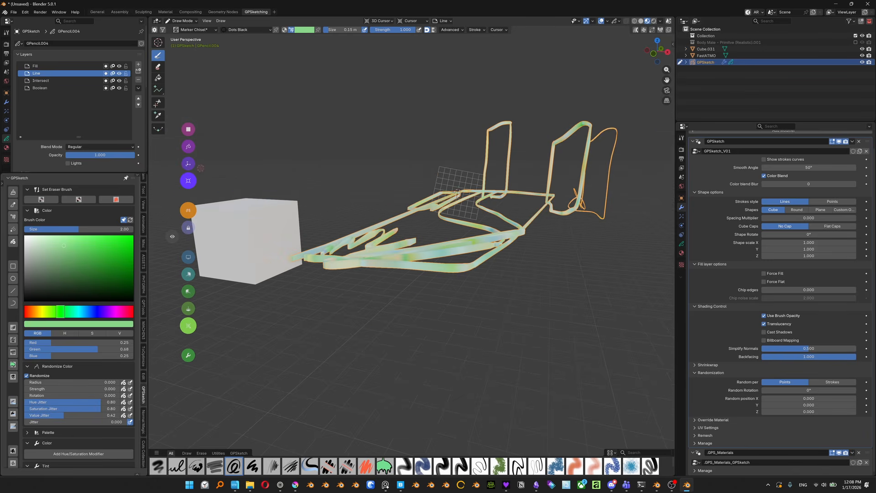
- Undo all the strokes drawn around the cube and on the ground
key("ctrl+z")
key("ctrl+z")
key("ctrl+z")
key("ctrl+z")
key("ctrl+z")
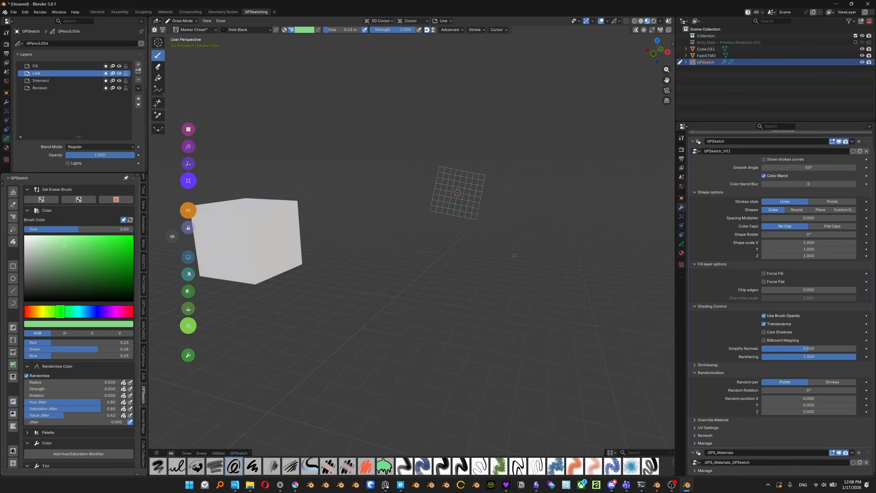
- Place the 3D cursor on the cube's front face and make the Fill layer active
right_click(233, 229, "shift")
middle_click_drag(233, 246, 320, 271)
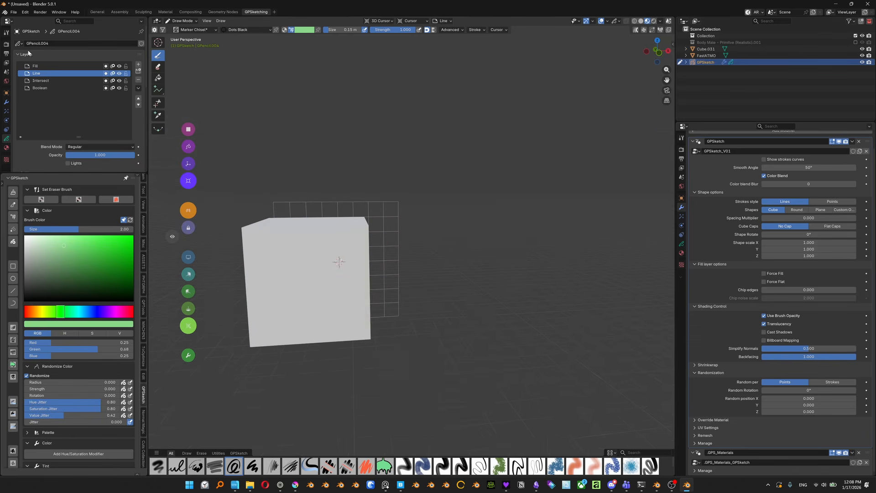
left_click(40, 66)
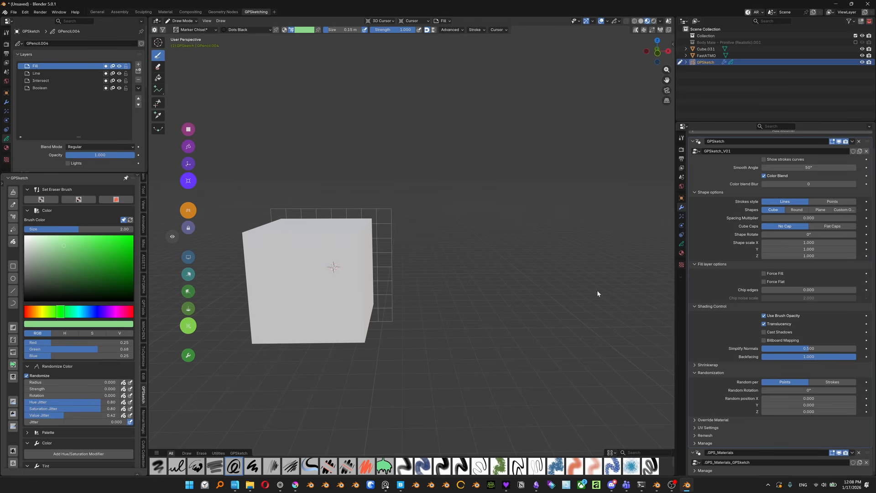
- Set the brush size to 0.9 m and draw a large filled shape beside the cube on the Fill layer
middle_click_drag(430, 256, 425, 250, "shift")
key("f")
left_click(420, 268)
mouse_move(414, 288)
left_mouse_down()
mouse_move(453, 70)
mouse_move(552, 335)
left_mouse_up()
mouse_move(495, 274)
middle_mouse_down()
mouse_move(437, 265)
mouse_move(502, 269)
middle_mouse_up()
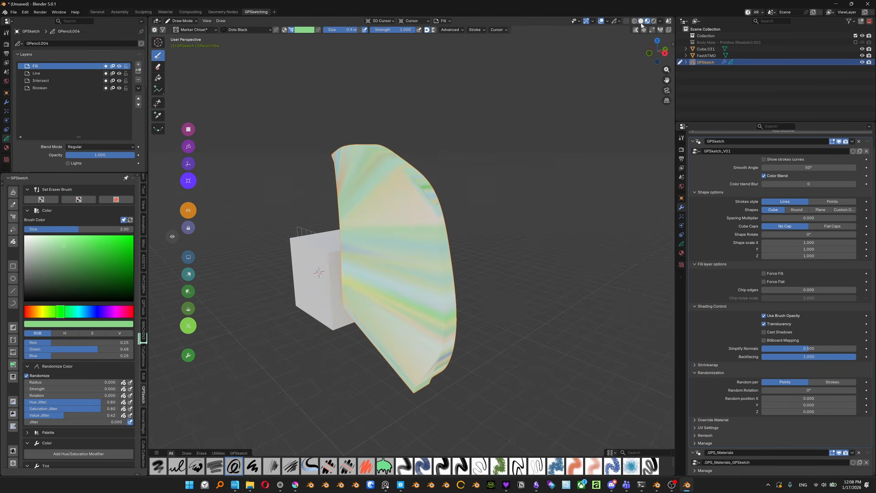
- Try the modifier's Force Flat option on the filled shape, and replace it with Force Fill to compare the surfaces
left_click(764, 281)
mouse_move(304, 244)
middle_mouse_down()
mouse_move(296, 242)
mouse_move(335, 242)
middle_mouse_up()
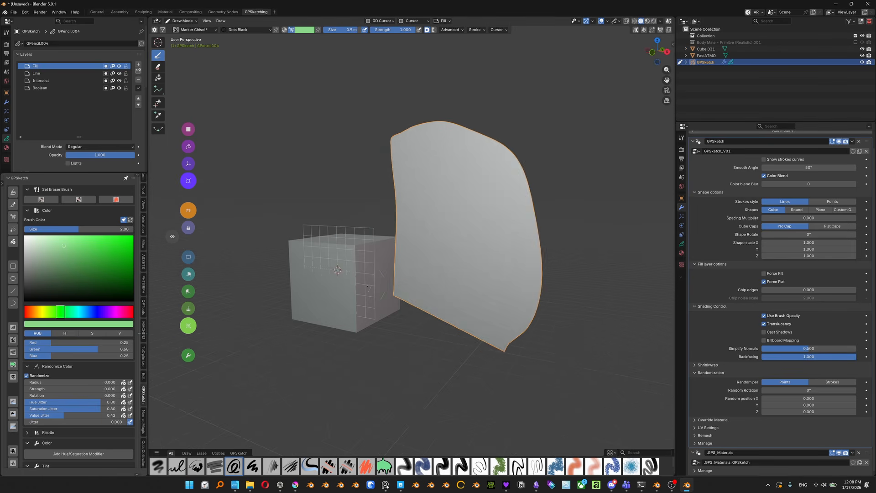
left_click(766, 281)
left_click(767, 273)
middle_click_drag(424, 249, 341, 205)
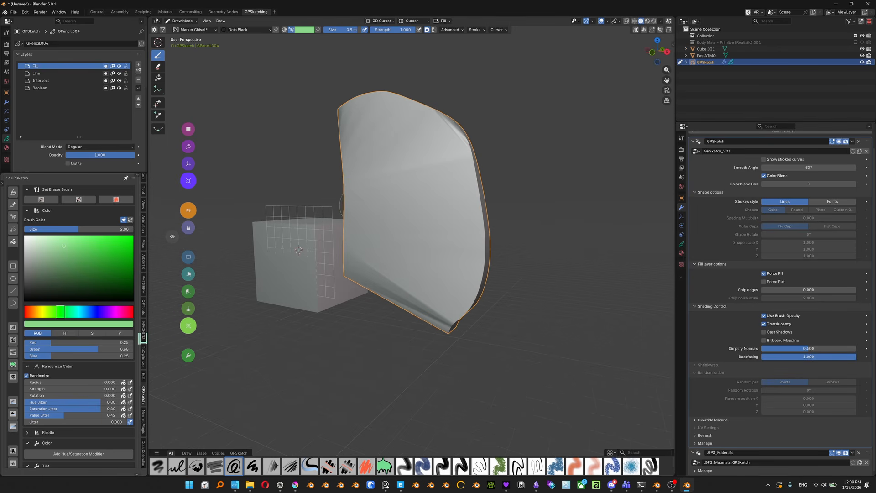
- Make the Line layer active, draw a test stroke beside the filled shape, and undo the drawn strokes
left_click(36, 73)
middle_click_drag(557, 190, 527, 191, "shift")
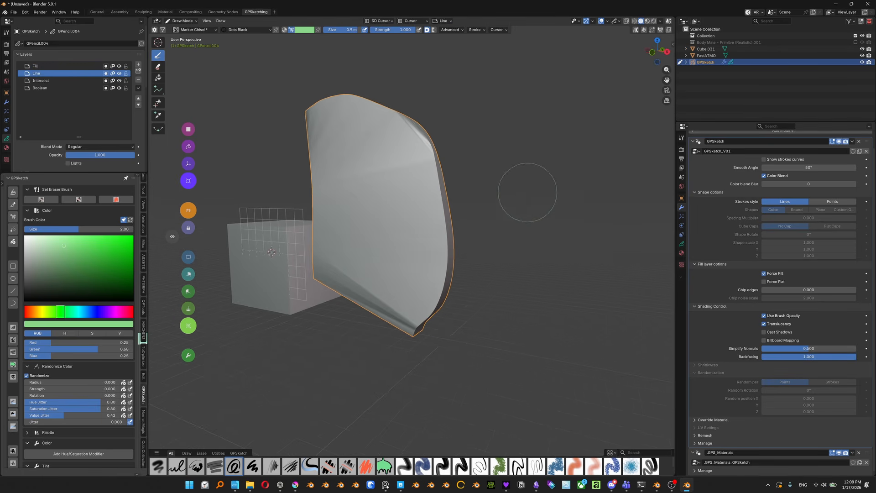
mouse_move(503, 265)
left_mouse_down()
mouse_move(493, 93)
mouse_move(629, 299)
mouse_move(503, 269)
left_mouse_up()
mouse_move(347, 201)
middle_mouse_down()
mouse_move(259, 173)
mouse_move(342, 196)
middle_mouse_up()
scroll(373, 241, "down", 2)
middle_click_drag(466, 290, 450, 231, "shift")
key("ctrl+z")
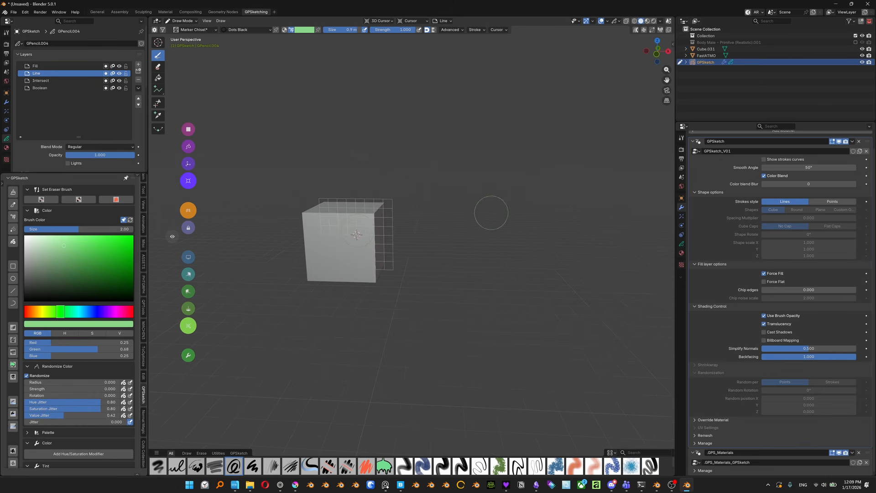
- Align the drawing plane to the view and disable the GPSketch modifier's Force Fill option
middle_click_drag(391, 218, 393, 210)
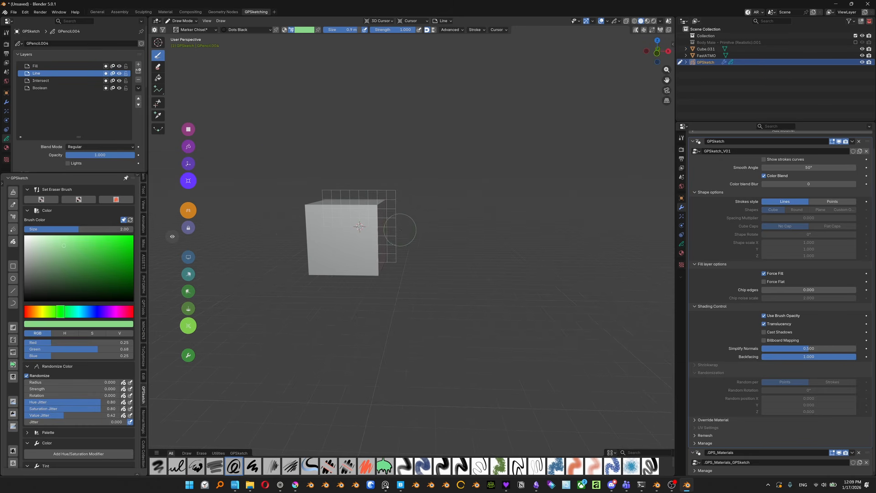
left_click(188, 257)
middle_click_drag(436, 237, 424, 226)
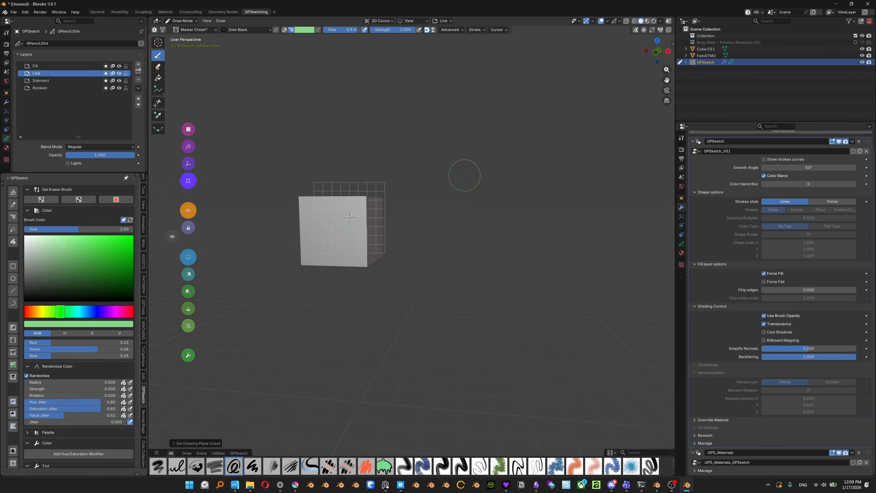
left_click(764, 273)
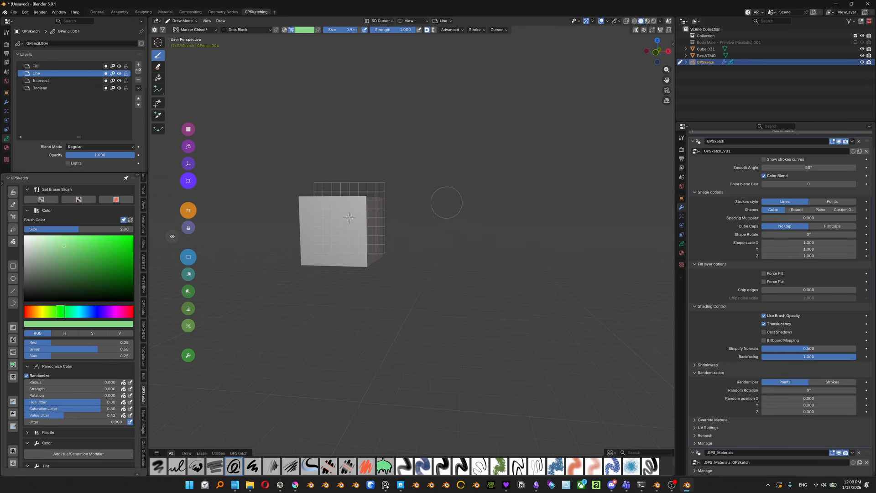
- Set the brush to black at 0.25 m and draw one large loop and two small loops beside the cube
left_click_drag(105, 287, 25, 301)
mouse_move(473, 245)
left_mouse_down()
mouse_move(557, 143)
mouse_move(366, 153)
mouse_move(437, 237)
left_mouse_up()
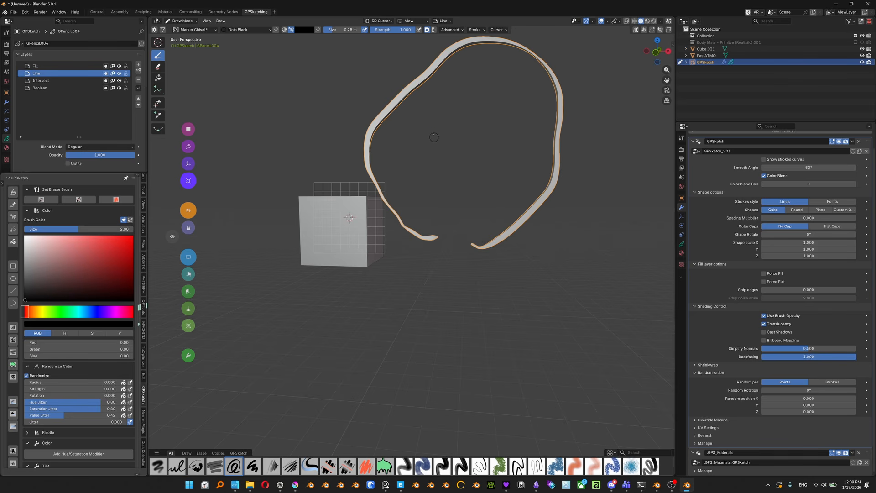
mouse_move(432, 136)
left_mouse_down()
mouse_move(423, 161)
mouse_move(428, 135)
left_mouse_up()
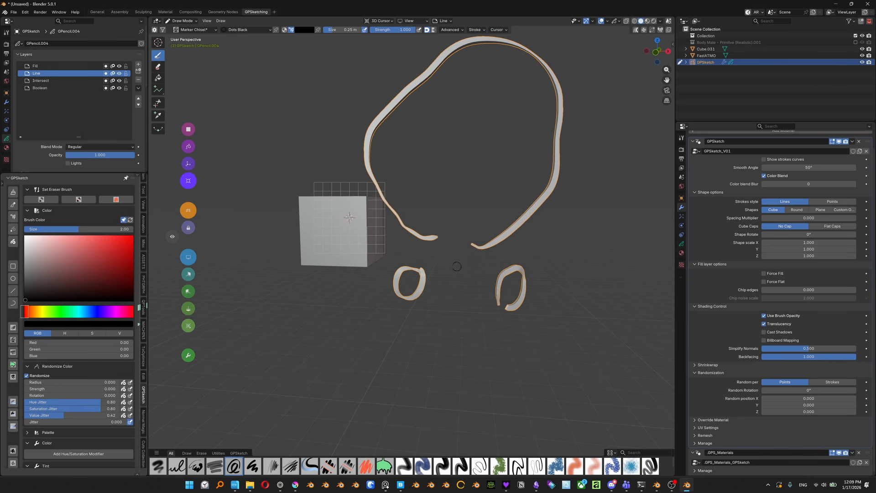
middle_click_drag(456, 267, 428, 282, "shift")
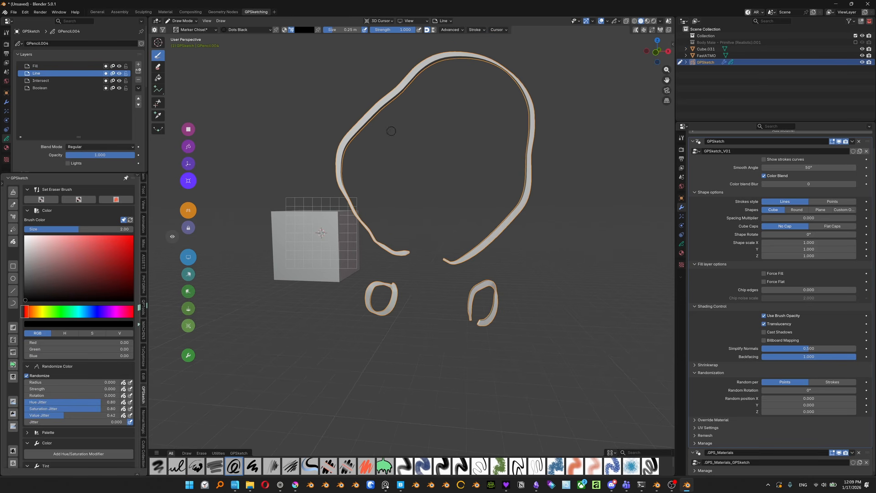
mouse_move(390, 131)
middle_mouse_down()
mouse_move(413, 169)
mouse_move(377, 182)
middle_mouse_up()
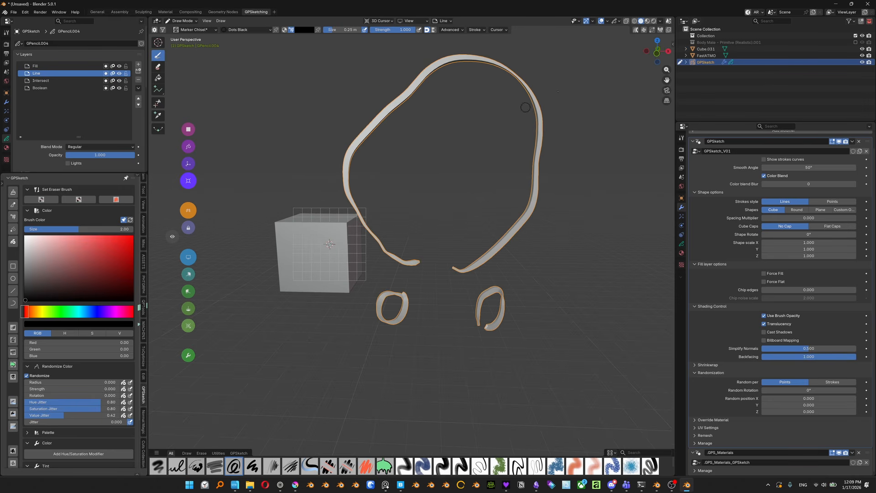
- Show material preview shading and make a linked duplicate of the sketch object in place from Object Mode
left_click(646, 21)
key("ctrl+Tab")
key("shift+d")
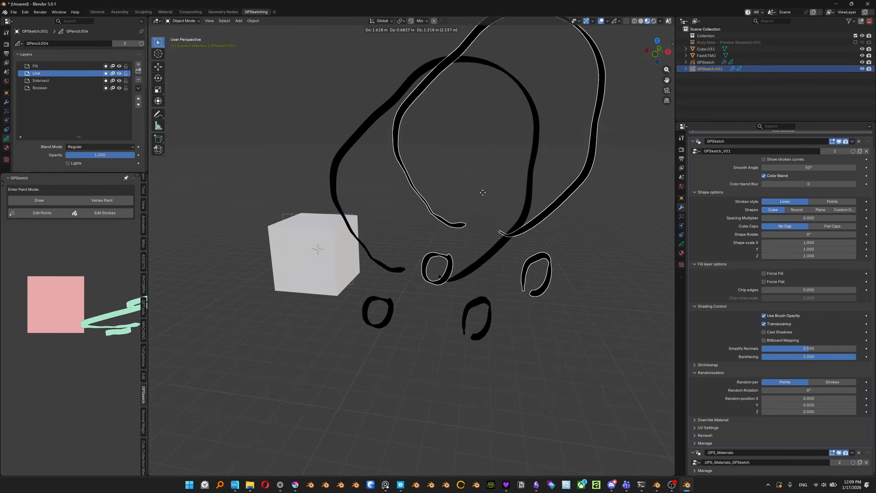
right_click(481, 208)
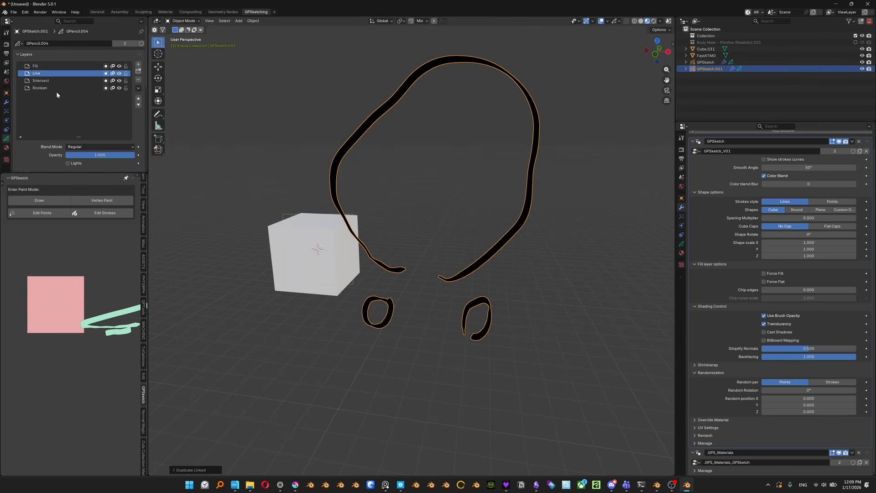
- Enable Force Fill and Force Flat in the GPSketch modifier of the linked duplicate
left_click(776, 274)
left_click(774, 282)
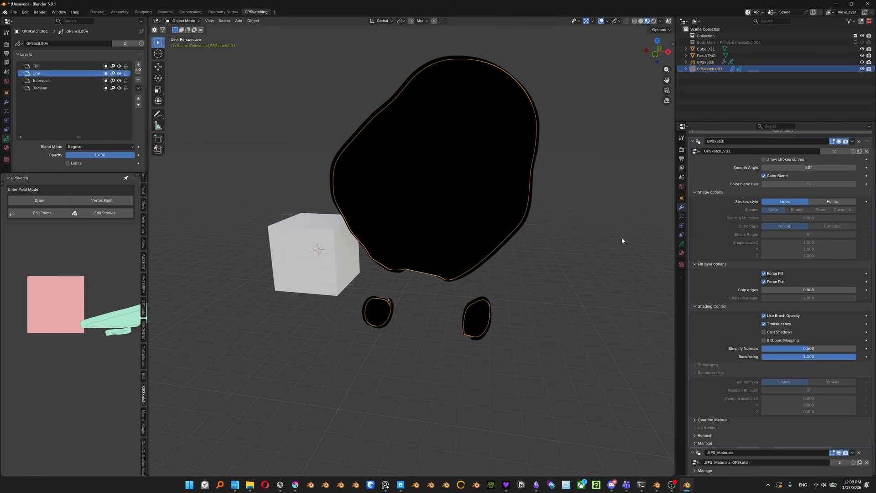
mouse_move(484, 172)
middle_mouse_down()
mouse_move(436, 170)
mouse_move(464, 176)
middle_mouse_up()
- Return to Draw Mode and draw two dark red, colour-randomized loops beside the black shapes
key("ctrl+Tab")
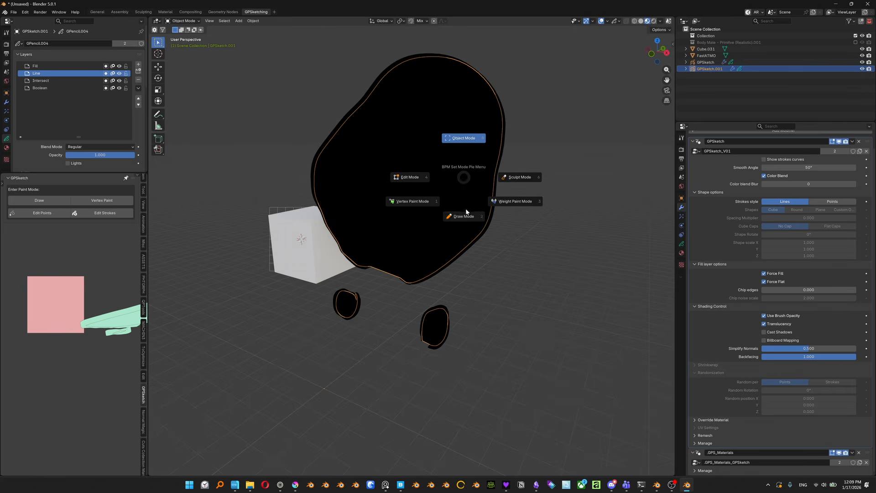
left_click(467, 218)
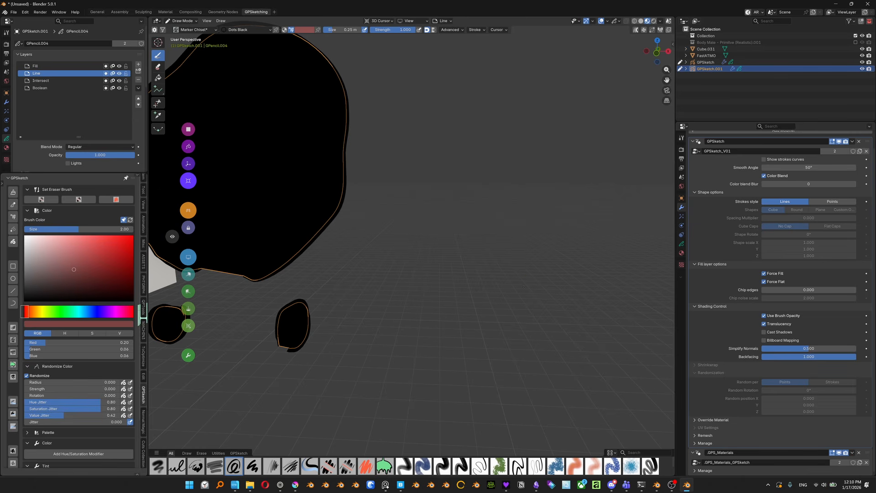
mouse_move(505, 301)
left_mouse_down()
mouse_move(562, 87)
mouse_move(343, 191)
mouse_move(457, 305)
left_mouse_up()
mouse_move(469, 258)
middle_mouse_down()
mouse_move(441, 254)
mouse_move(384, 302)
mouse_move(429, 318)
middle_mouse_up()
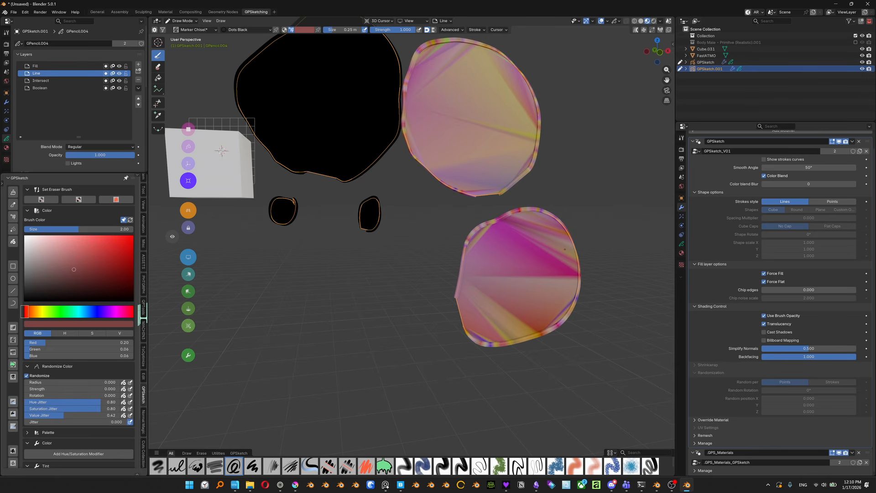
- Try a white Tint modifier on the filled duplicate in Draw Mode, raising its factor to about 2
key("Tab")
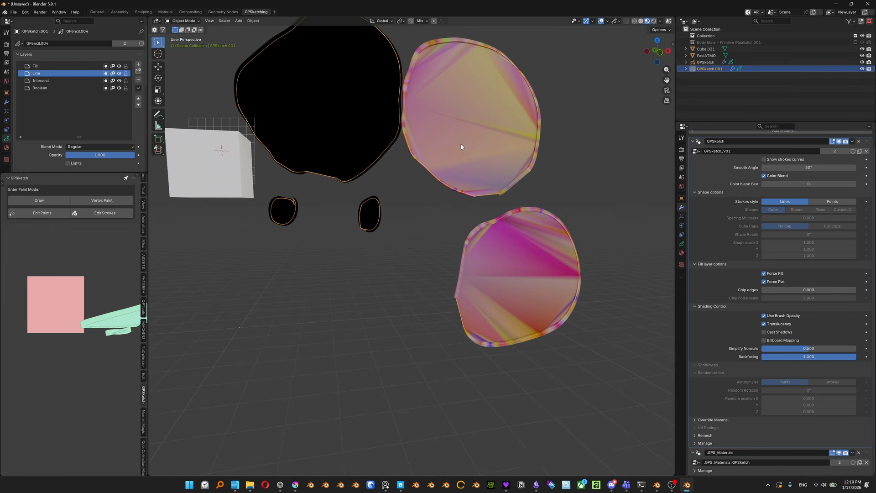
left_click(39, 200)
scroll(79, 365, "down", 5)
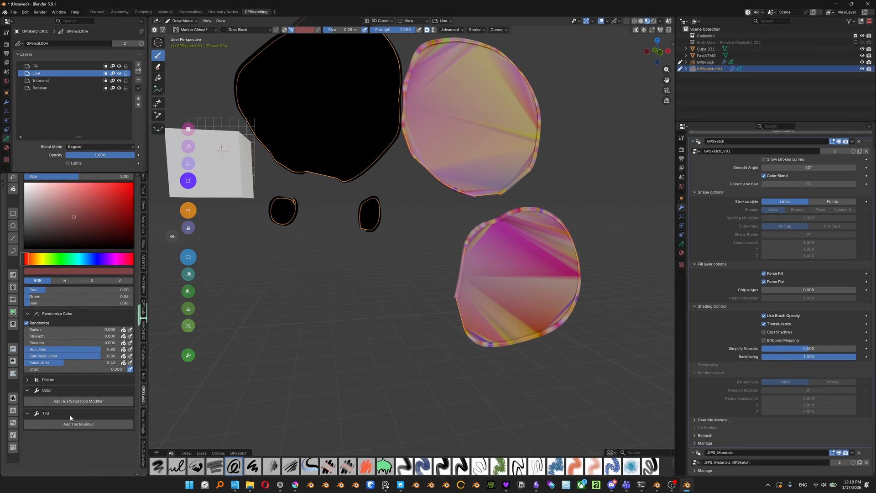
left_click(78, 424)
left_click_drag(66, 437, 110, 437)
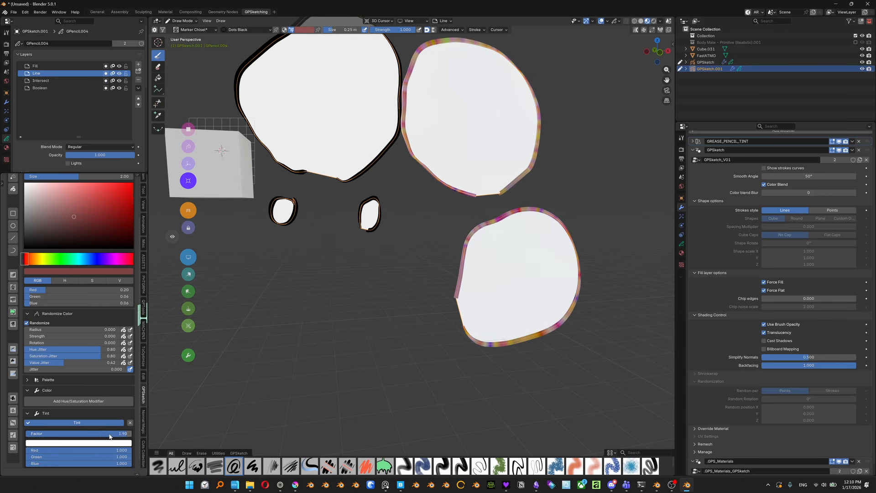
left_click(93, 442)
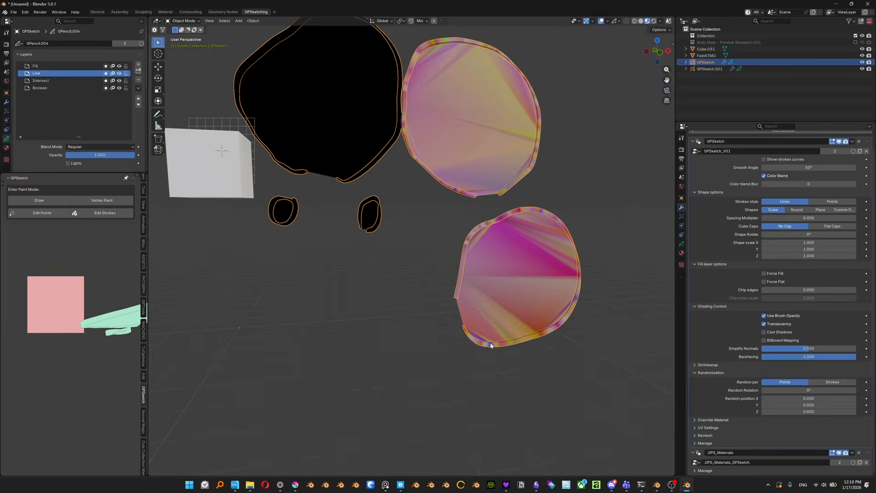
- Enter Draw Mode on the original line object and add a black Tint modifier with a factor of 2.00
key("ctrl+Tab")
scroll(88, 401, "down", 3)
left_click(85, 423)
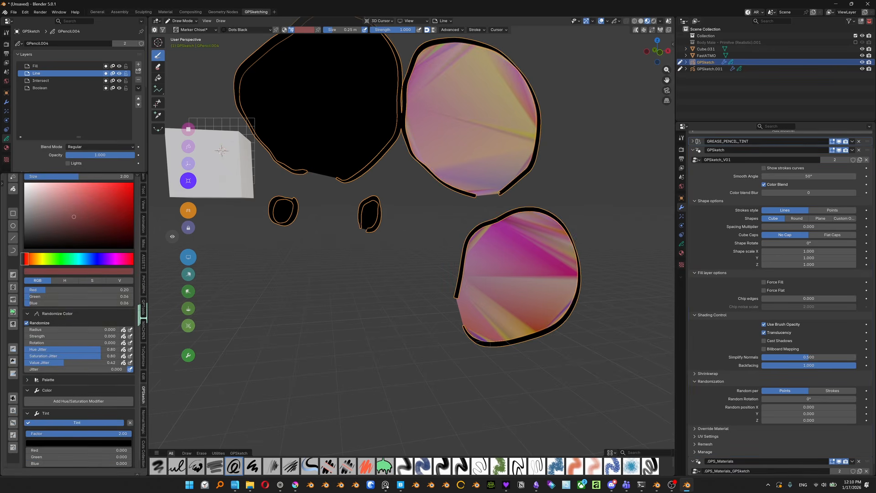
- Set a brighter red brush colour (0.43, 0.07, 0.07) and draw a large loop beside the outlined shapes
middle_click_drag(533, 259, 428, 229)
left_click_drag(73, 216, 86, 203)
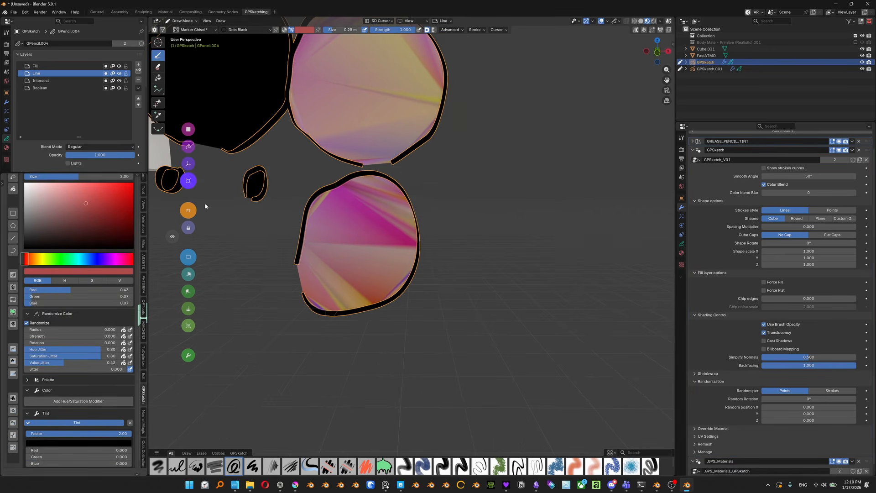
middle_click_drag(456, 215, 408, 267, "shift")
mouse_move(490, 303)
left_mouse_down()
mouse_move(450, 179)
mouse_move(627, 310)
left_mouse_up()
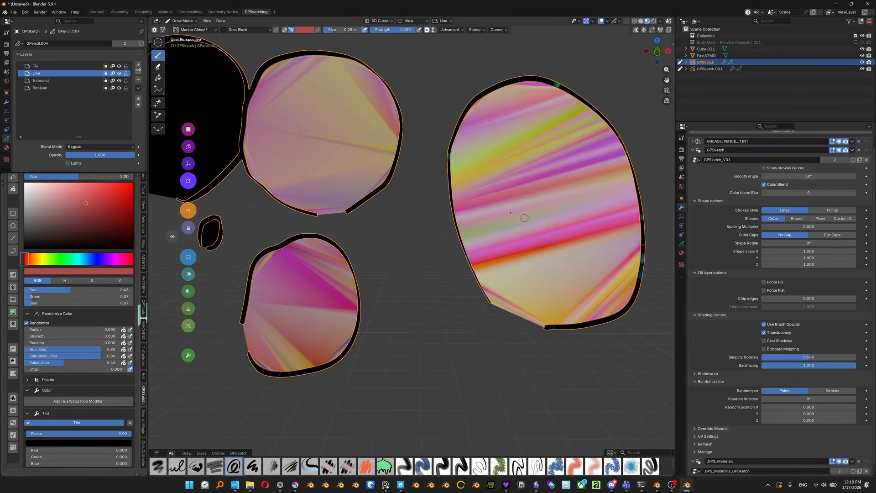
- Lower hue and saturation jitter to 0.18 and value jitter to 0.13, and draw two more closed shapes
scroll(515, 266, "down", 2)
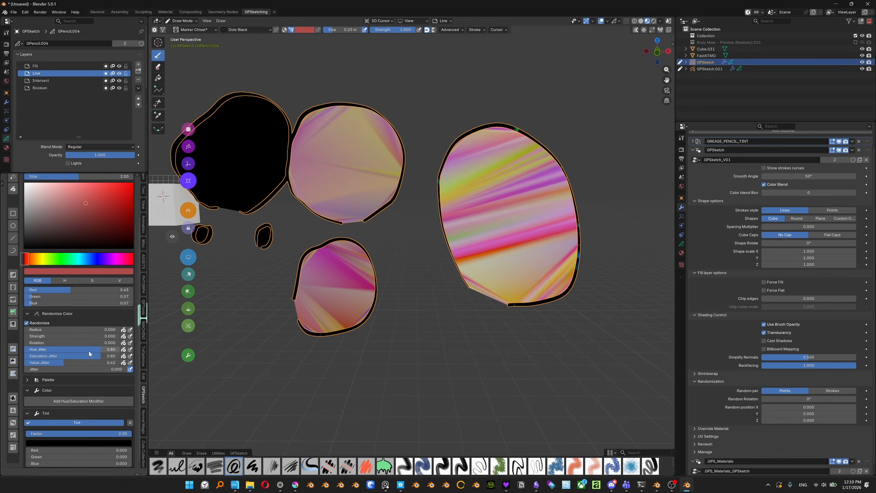
key("Return")
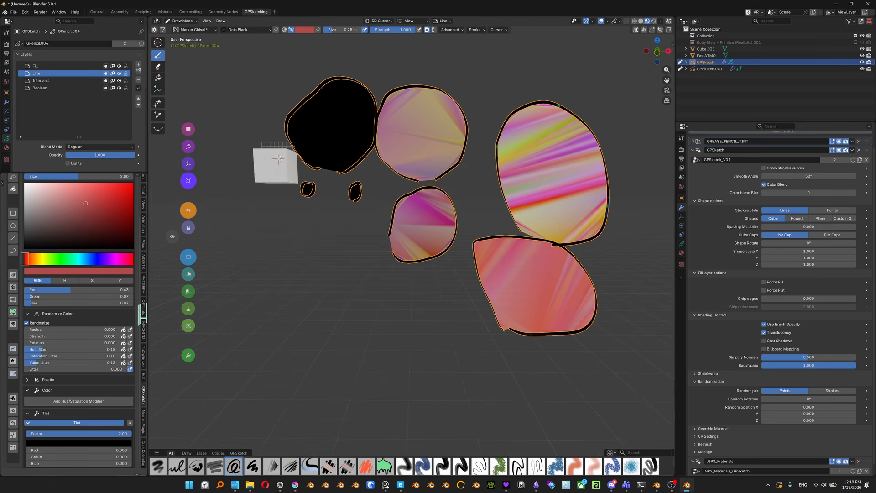
left_click_drag(246, 255, 248, 263)
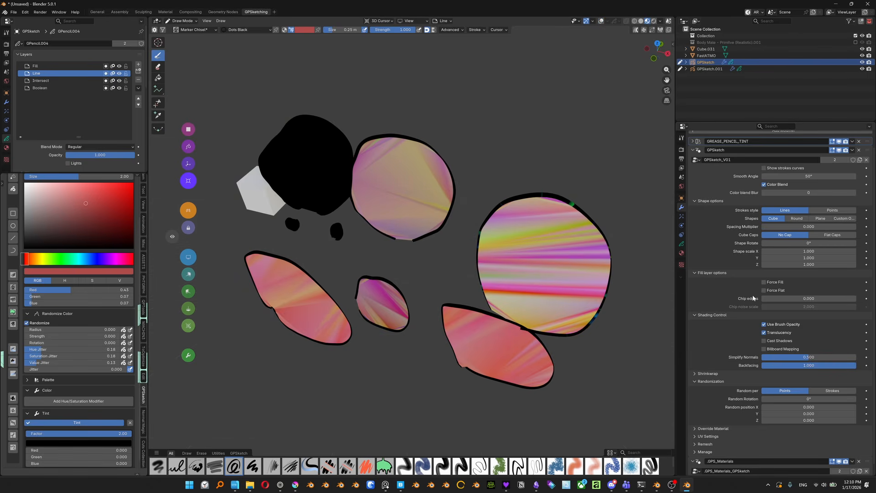
middle_click_drag(718, 300, 719, 244)
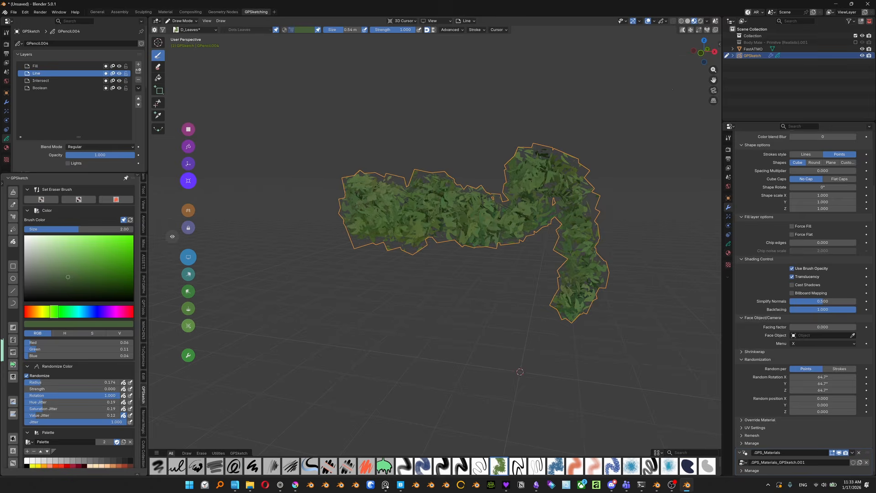
- Reset the leaf strokes' Random Rotation to 0° on all axes and enable Billboard Mapping
key("BackSpace")
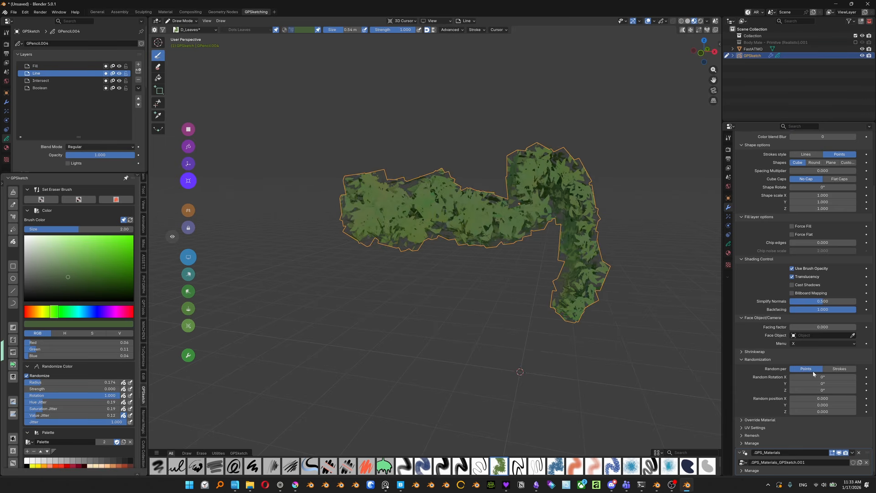
left_click(792, 293)
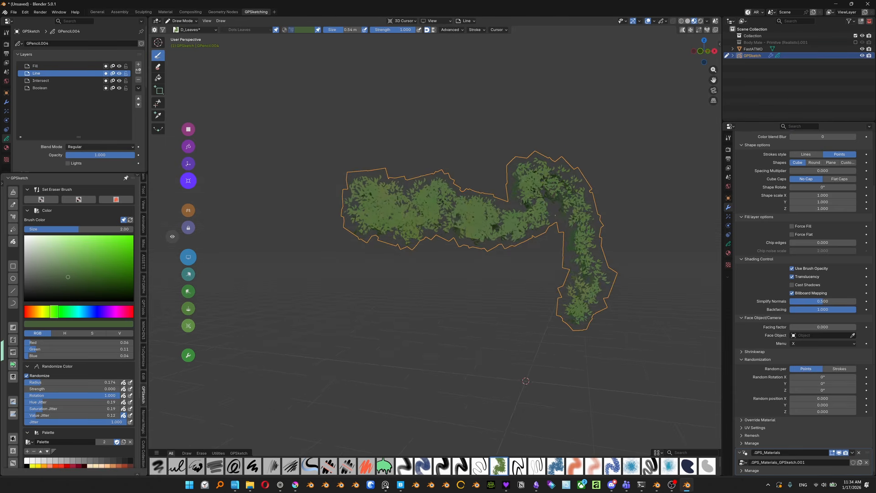
mouse_move(492, 213)
middle_mouse_down()
mouse_move(521, 182)
mouse_move(501, 176)
mouse_move(513, 176)
middle_mouse_up()
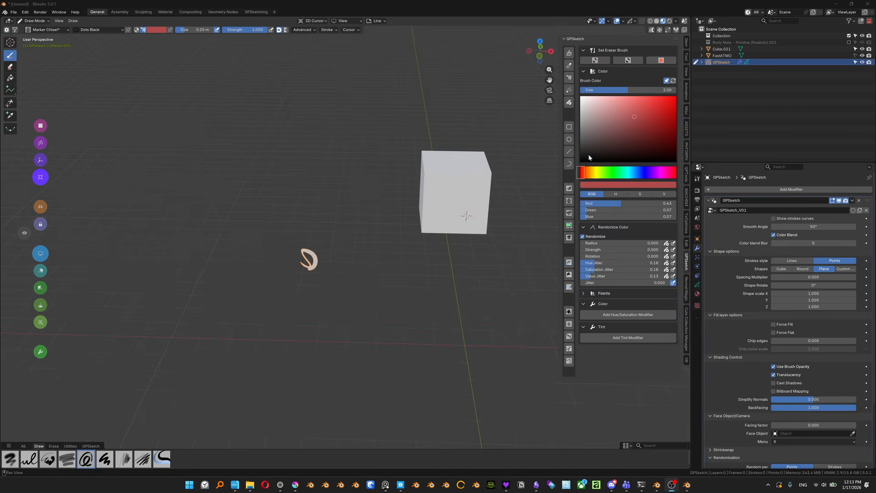
- Set the stroke placement to Origin for drawing near the small loop
middle_click_drag(434, 205, 425, 196, "shift")
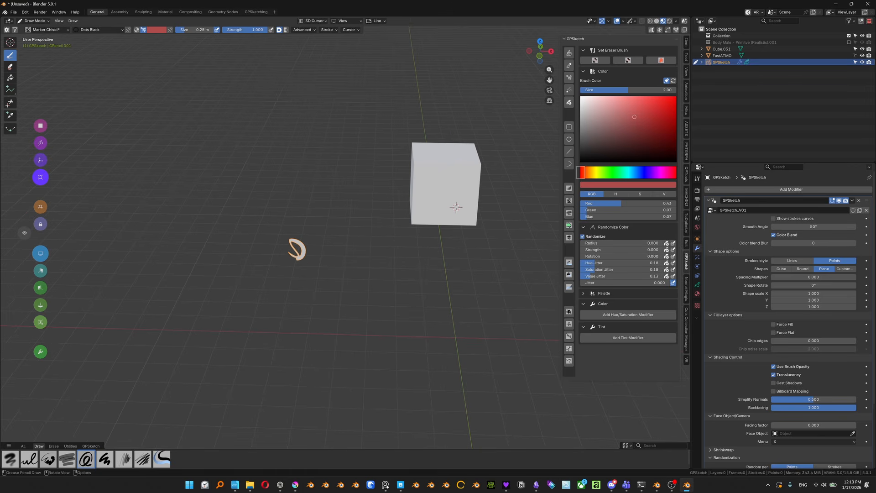
mouse_move(356, 228)
middle_mouse_down()
mouse_move(363, 236)
mouse_move(354, 221)
middle_mouse_up()
scroll(354, 228, "up", 2)
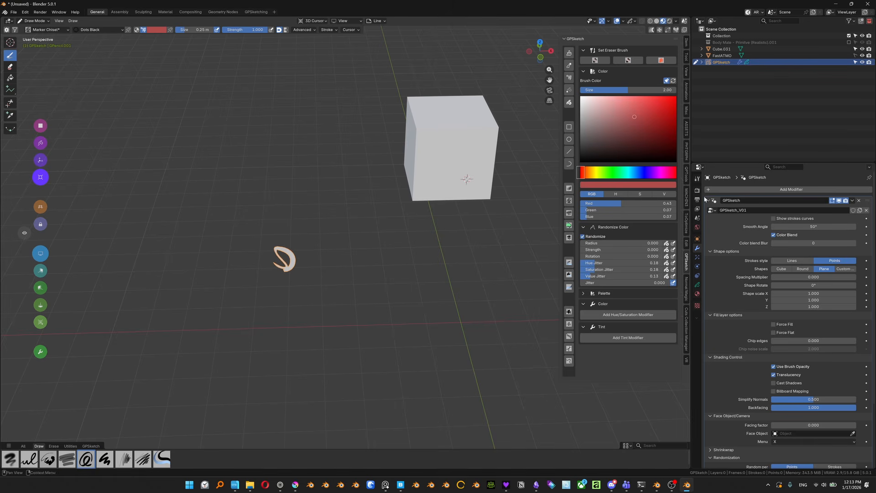
middle_click_drag(347, 246, 360, 236, "shift")
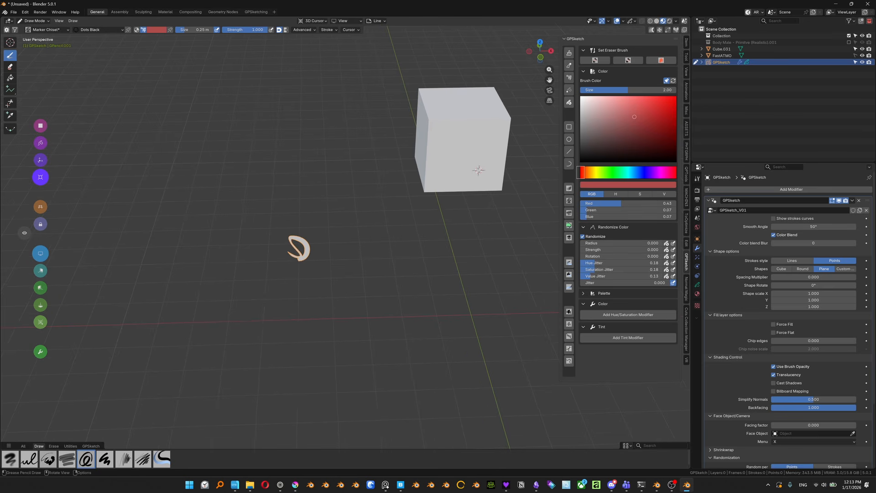
left_click(41, 159)
mouse_move(310, 247)
middle_mouse_down("shift")
mouse_move(352, 230)
mouse_move(336, 212)
middle_mouse_up("shift")
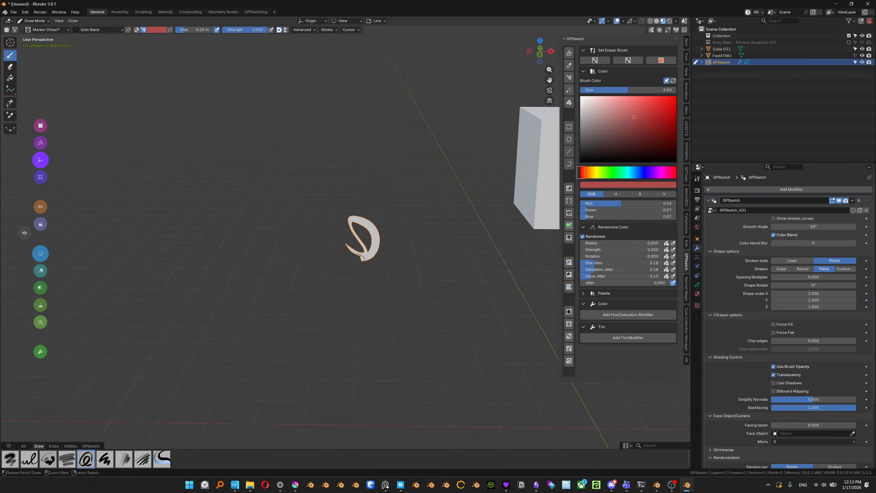
- Undo the latest drawing changes and draw a new filled green leaf cluster with the splotches brush
scroll(345, 244, "up", 2)
key("ctrl+z")
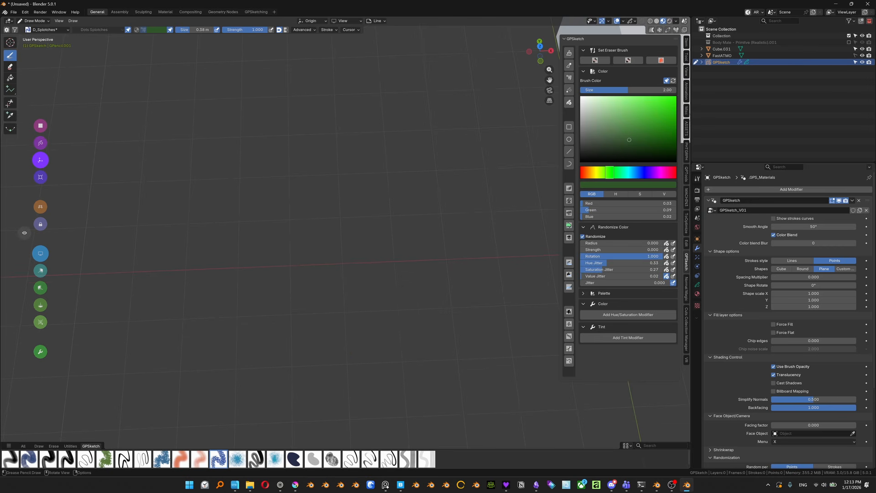
mouse_move(360, 351)
left_mouse_down()
mouse_move(348, 315)
mouse_move(375, 340)
left_mouse_up()
middle_click_drag(371, 338, 354, 276)
- Rotate the green leaf cluster in Edit Mode and move it near its origin, returning to Object Mode when done
key("ctrl+Tab")
left_click(352, 193)
middle_click_drag(351, 193, 436, 218)
key("ctrl+Tab")
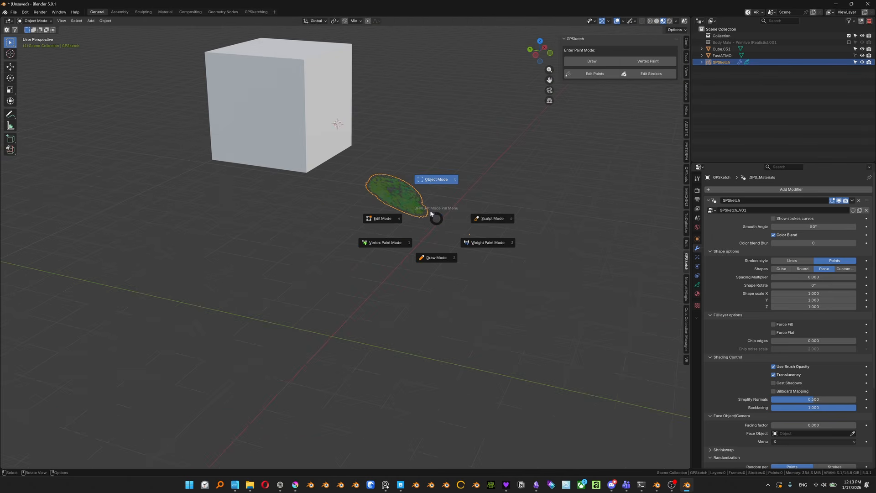
left_click(382, 218)
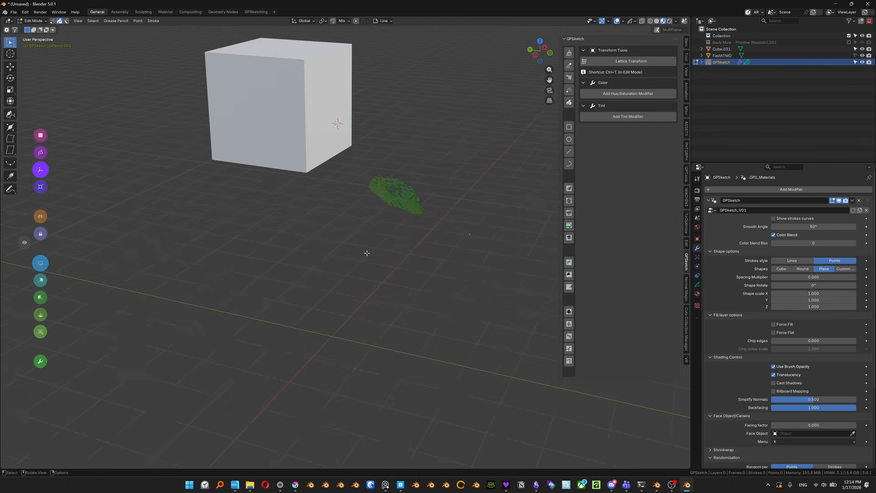
key("r")
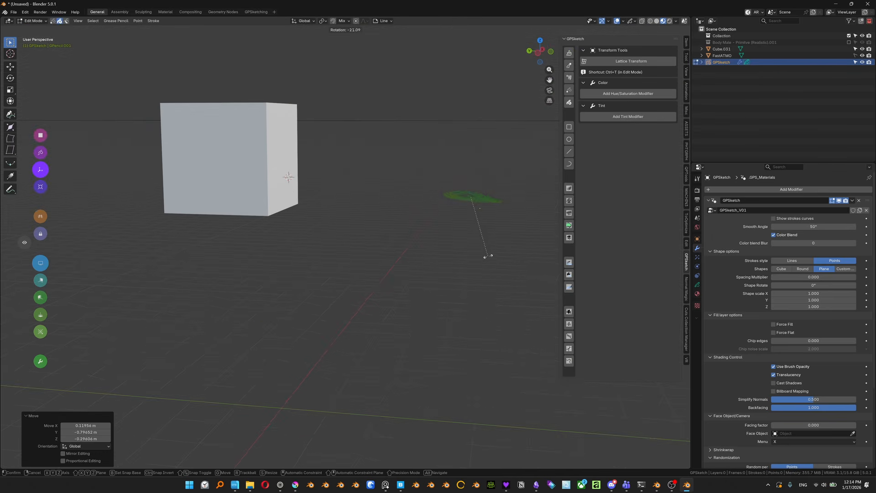
left_click(490, 255)
key("g")
left_click(498, 266)
mouse_move(472, 199)
middle_mouse_down()
mouse_move(409, 198)
mouse_move(417, 256)
middle_mouse_up()
key("Tab")
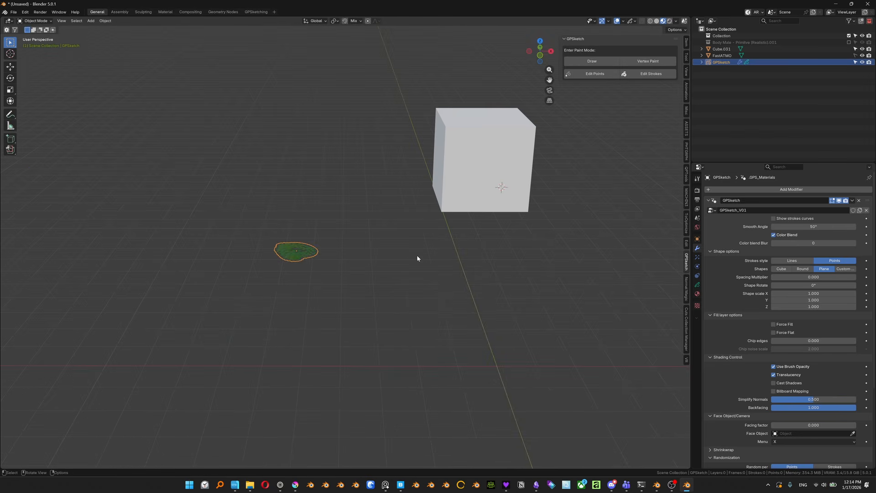
- Add a Scatter on Surface modifier to the white cube
middle_click_drag(395, 199, 380, 242)
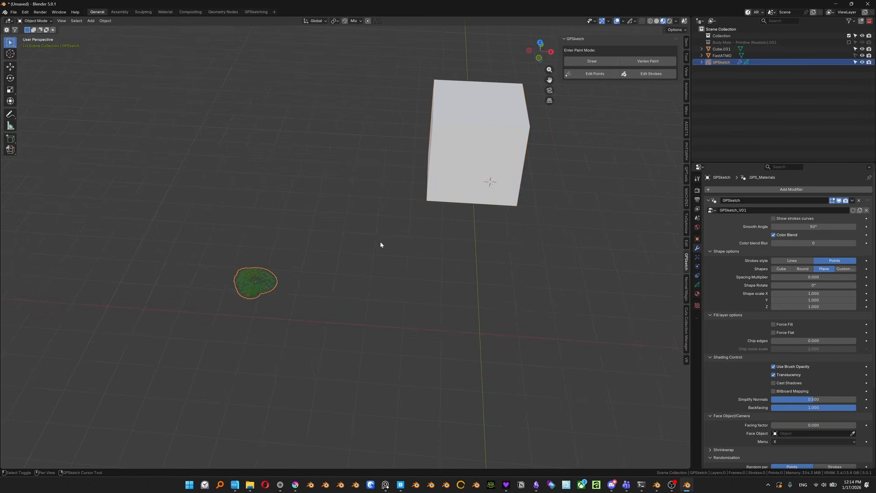
left_click(472, 171)
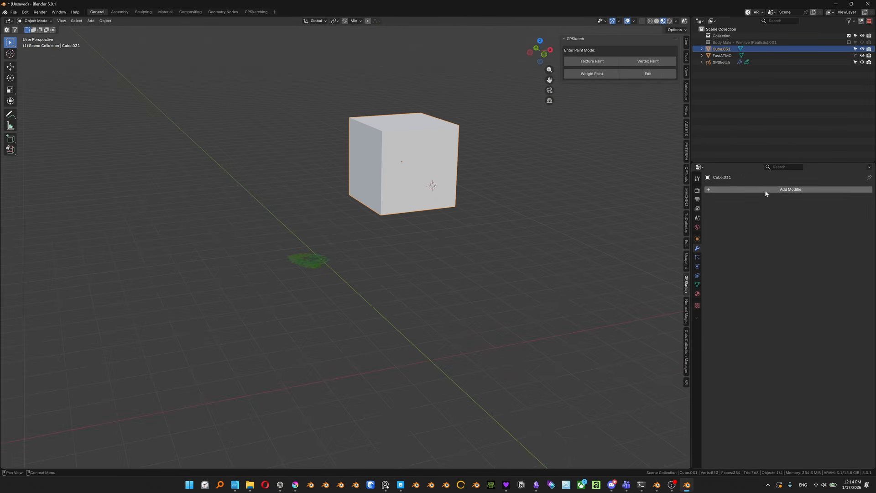
left_click(765, 191)
mouse_move(752, 194)
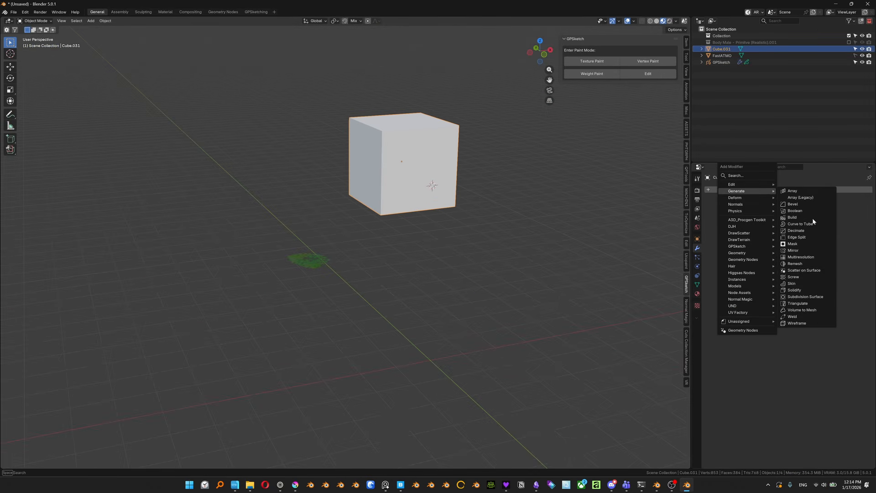
left_click(804, 270)
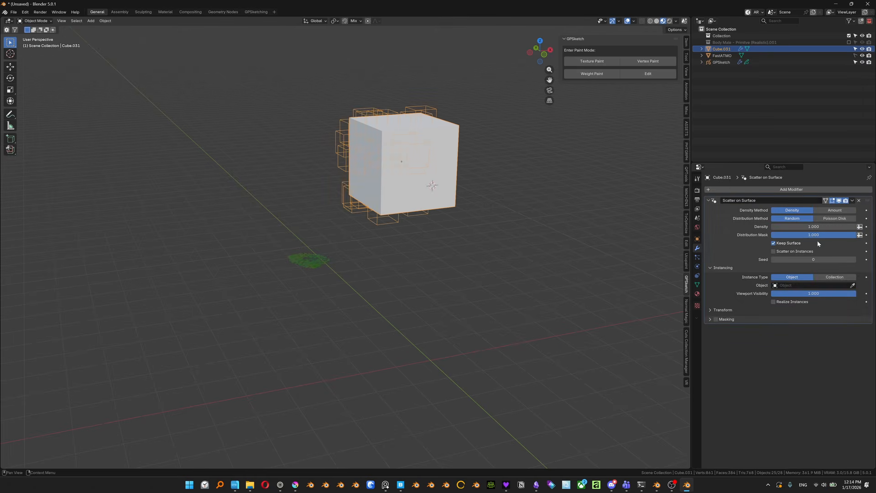
- Subdivide the cube with 7 vertical loop cuts and additional loop cuts in a crossing direction, and return to Object Mode
middle_click_drag(525, 182, 494, 182)
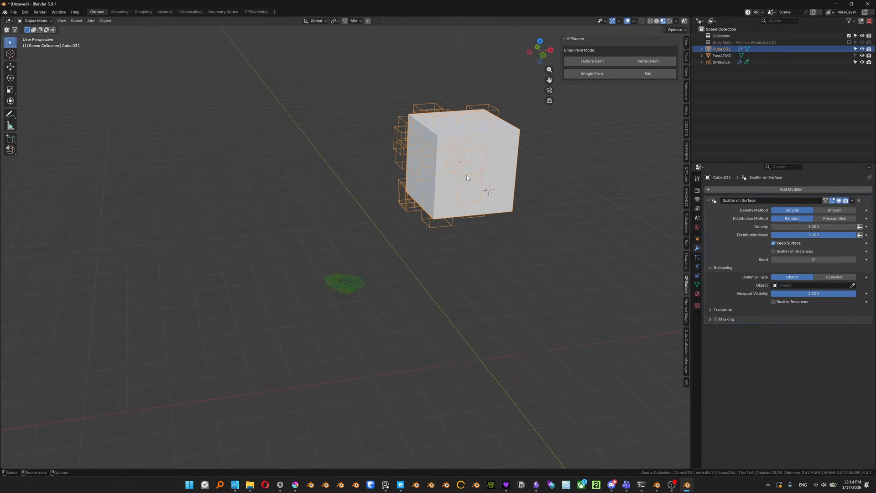
key("Tab")
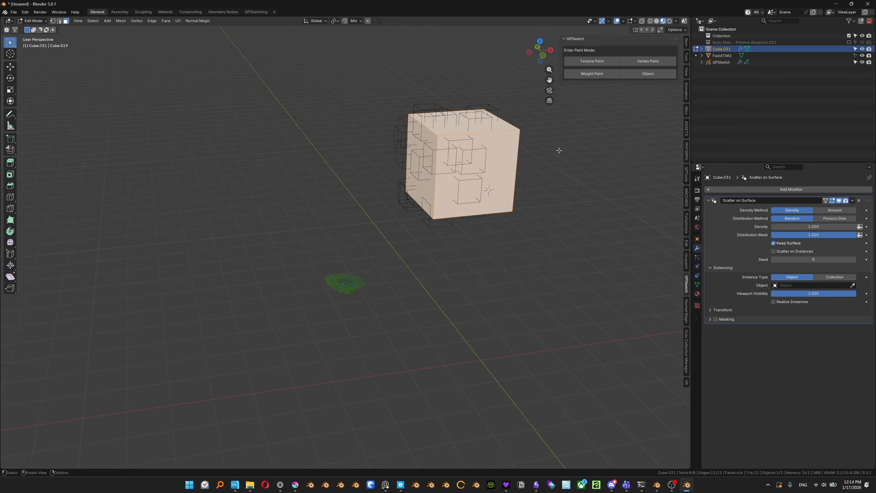
middle_click_drag(473, 125, 452, 142, "shift")
key("ctrl+r")
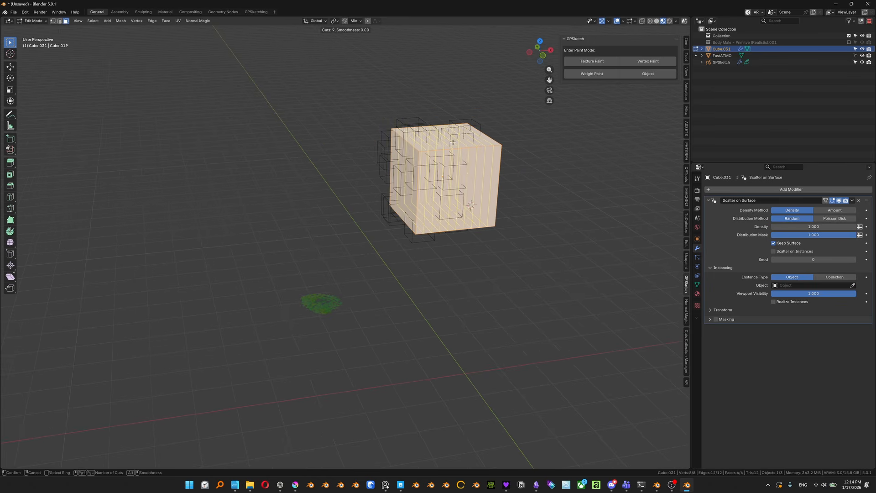
scroll(452, 143, "down", 2)
left_click(438, 173)
right_click(438, 173)
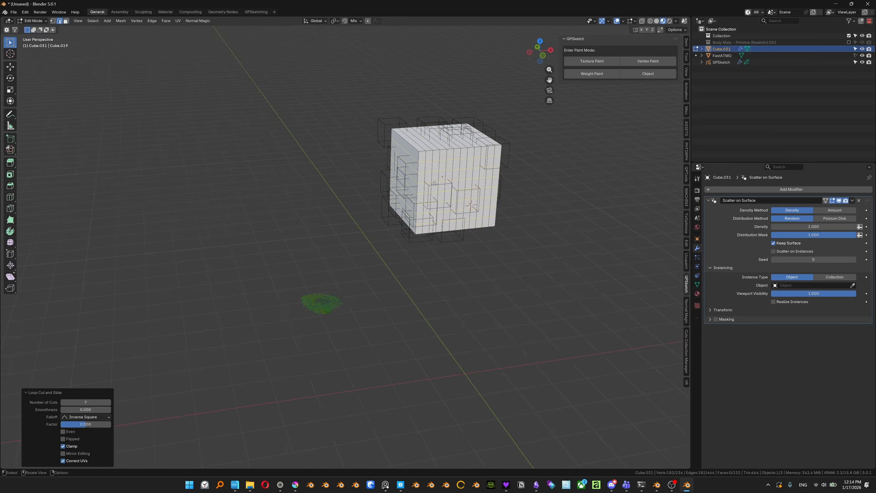
key("ctrl+r")
left_click(413, 142)
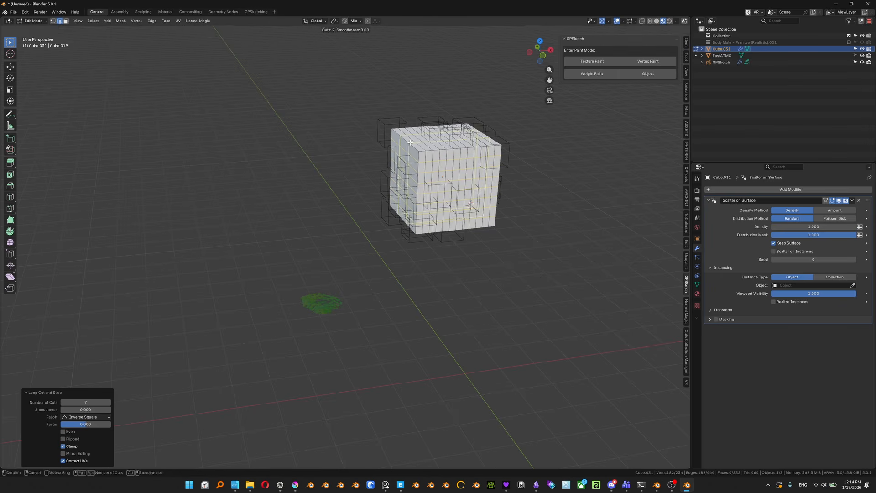
right_click(413, 142)
key("Tab")
- Try to scatter the grease pencil leaf cluster by assigning GPSketch as the instance object, and widen the properties area
mouse_move(431, 190)
middle_mouse_down()
mouse_move(450, 185)
mouse_move(434, 179)
middle_mouse_up()
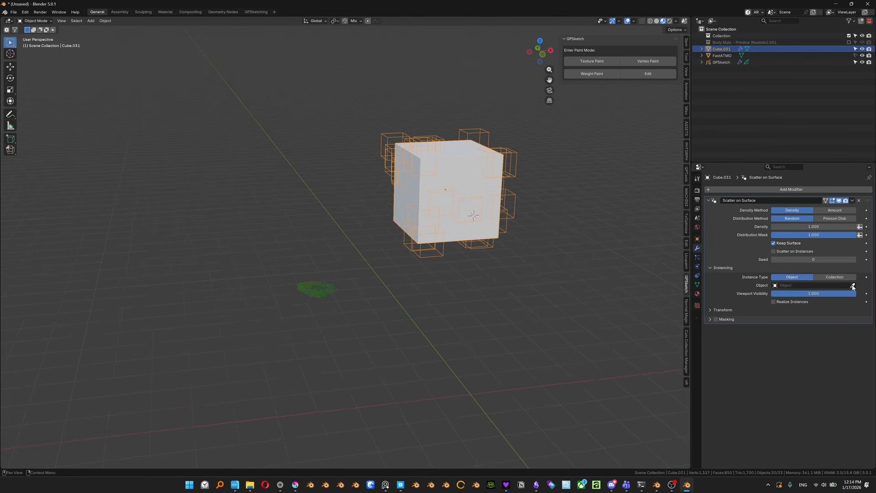
left_click(326, 289)
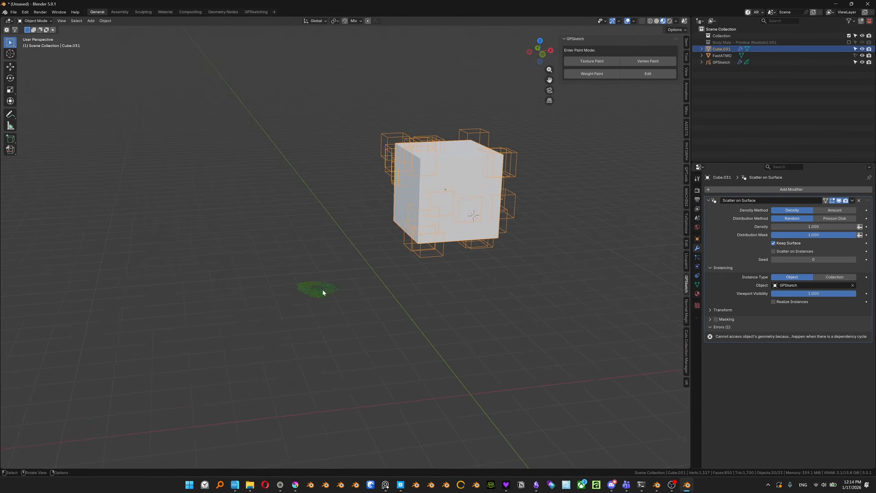
left_click_drag(690, 388, 611, 391)
middle_click_drag(451, 260, 447, 261)
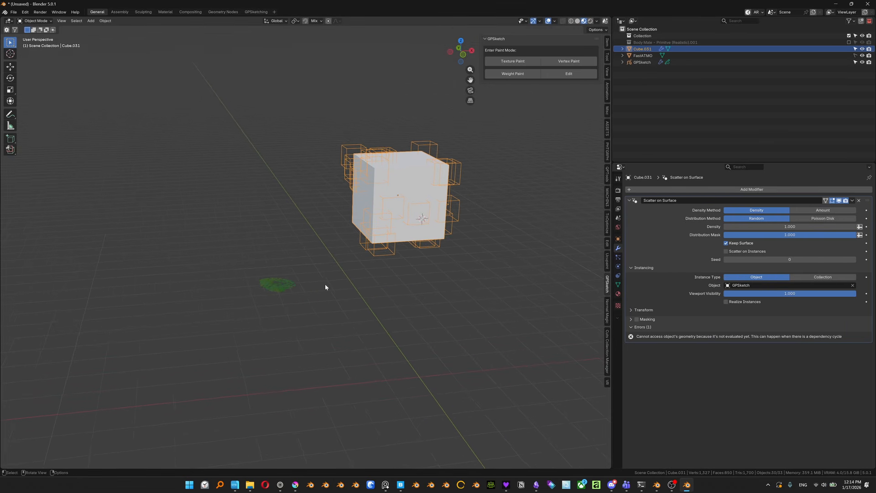
left_click(277, 287)
middle_click_drag(417, 228, 441, 231)
left_click(411, 226)
scroll(442, 231, "up", 3)
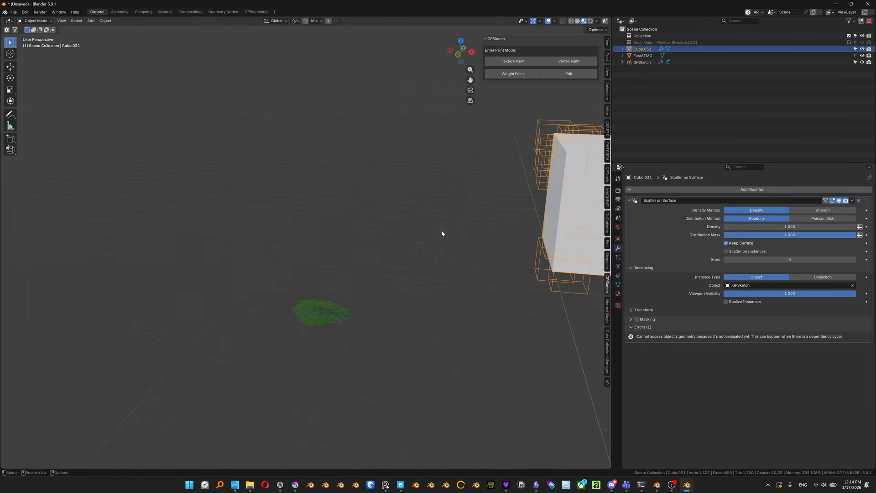
mouse_move(440, 266)
middle_mouse_down("shift")
mouse_move(412, 255)
mouse_move(447, 255)
middle_mouse_up("shift")
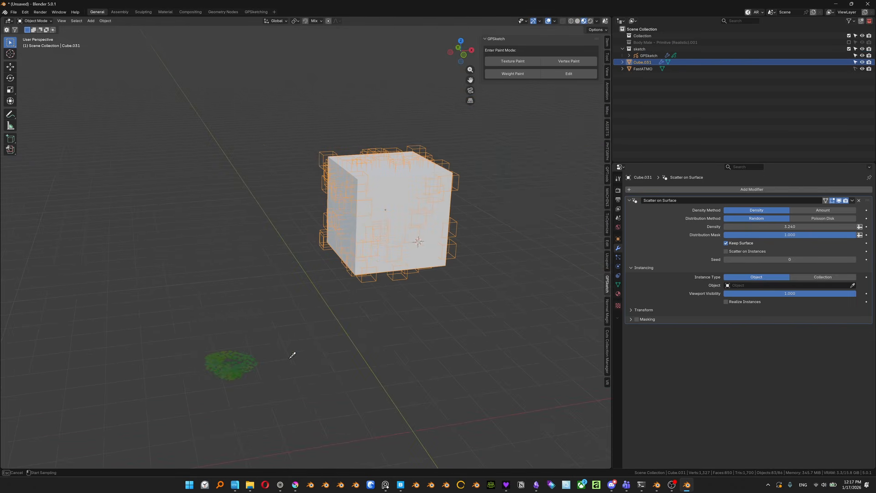
- Convert the leaf sketch with GP to Mesh, keeping the original and cleaning unused materials, and move the mesh copy above it
key("Escape")
left_click(226, 364)
middle_click_drag(237, 359, 294, 336, "shift")
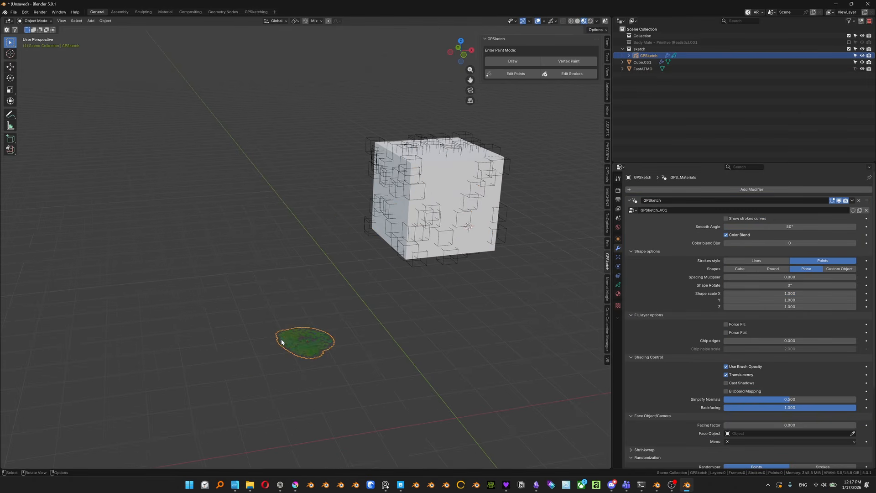
right_click(294, 336)
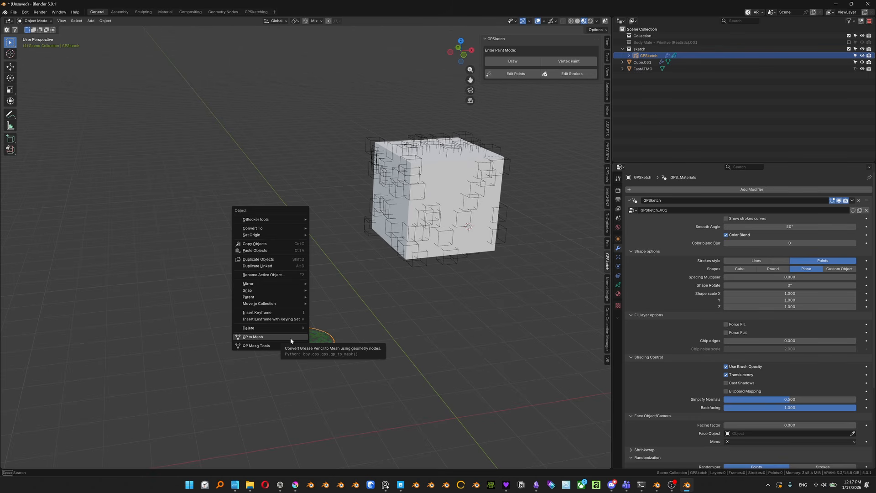
left_click(290, 337)
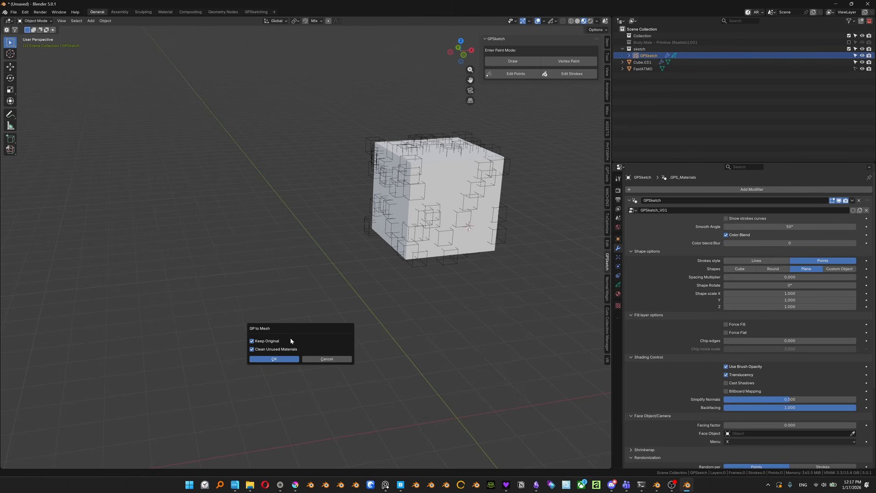
left_click(274, 359)
left_click(319, 316)
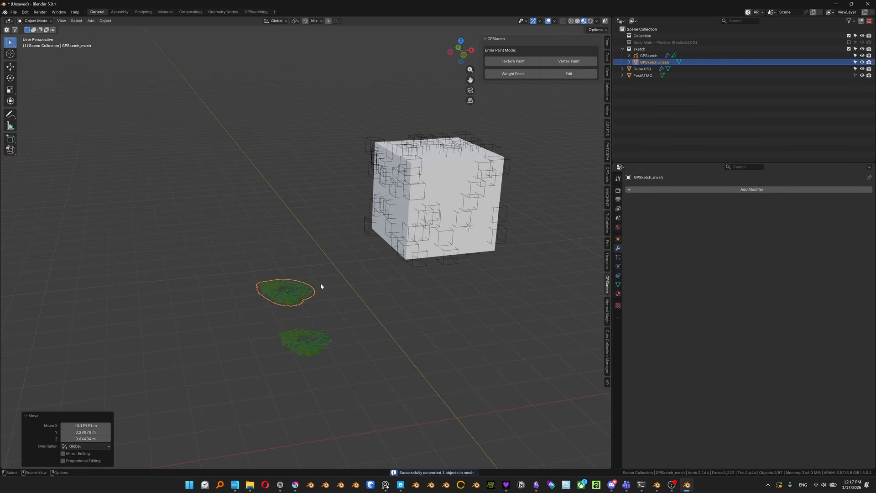
- Assign GPSketch_mesh as the instance object of the cube's Scatter on Surface modifier
scroll(297, 339, "up", 6)
scroll(302, 351, "down", 4)
middle_click_drag(302, 351, 292, 269, "shift")
scroll(292, 264, "down", 4)
left_click(421, 187)
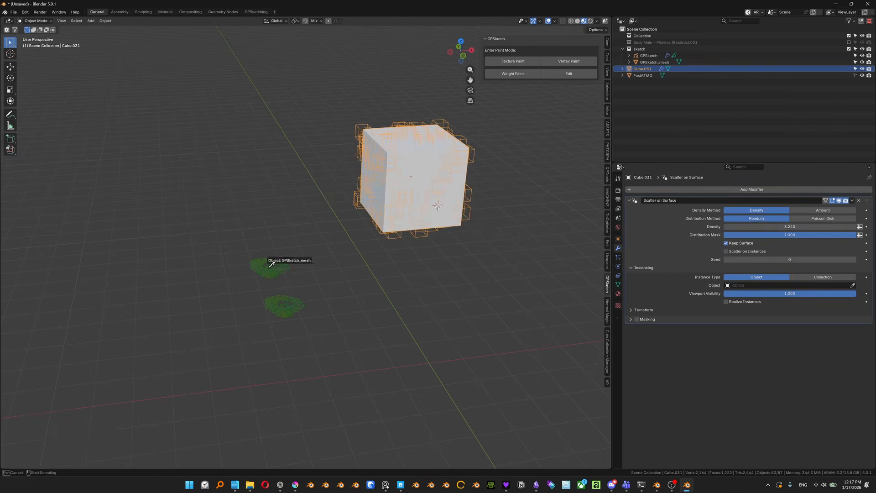
middle_click_drag(414, 194, 410, 233)
scroll(392, 207, "up", 3)
- Select all geometry of the leaf mesh in Edit Mode and rotate it freely to reorient the scattered instances
left_click(238, 431)
key("ctrl+Tab")
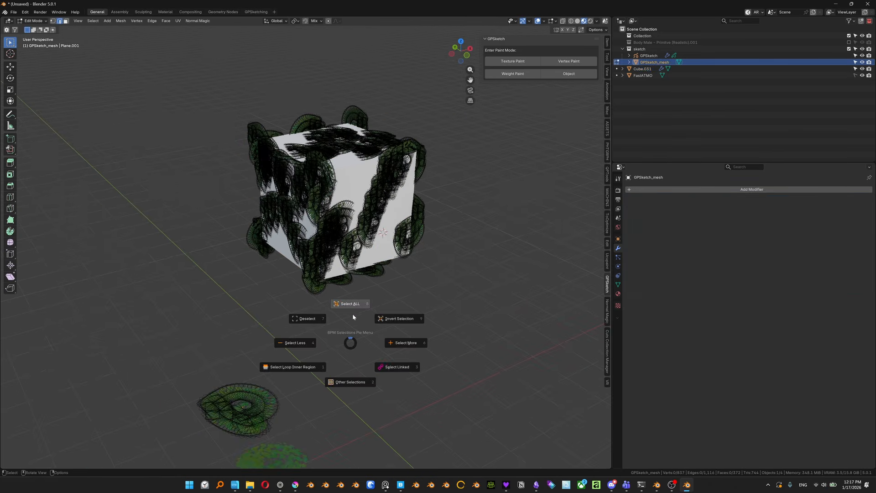
left_click(408, 312)
key("r")
key("r")
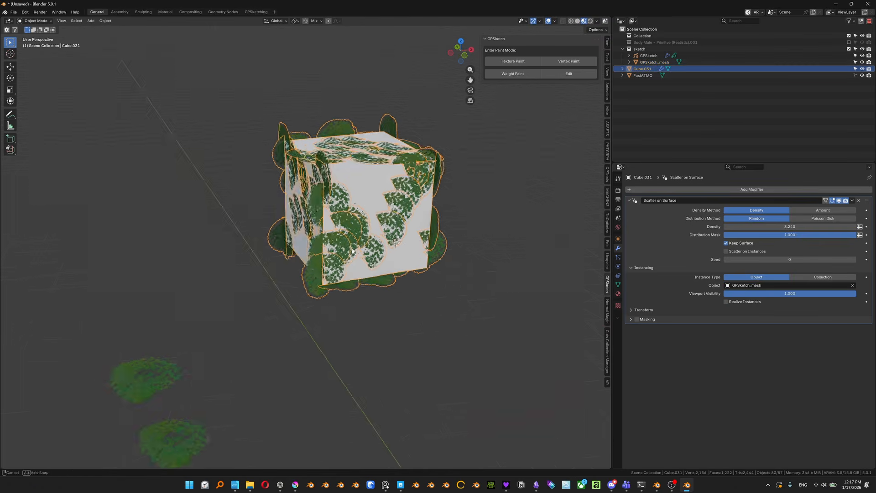
- Split the workspace and show a Shader Editor for the cube beside the 3D view
middle_click_drag(388, 265, 351, 253)
scroll(351, 253, "up", 2)
right_click(352, 252, "alt")
right_click(356, 227, "alt")
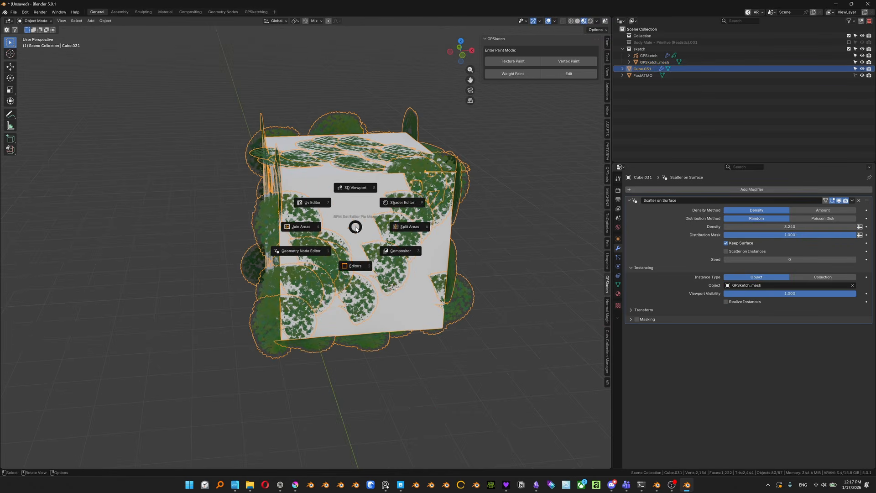
left_click(299, 225)
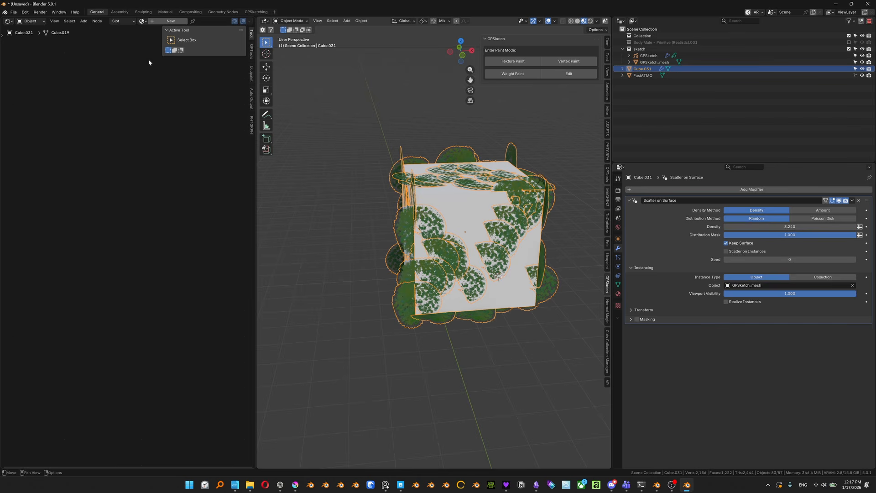
- Create a new cube material and add an Image Texture node with an image named Sketch, previewing it on the cube
left_click(168, 22)
key("shift+a")
type("image")
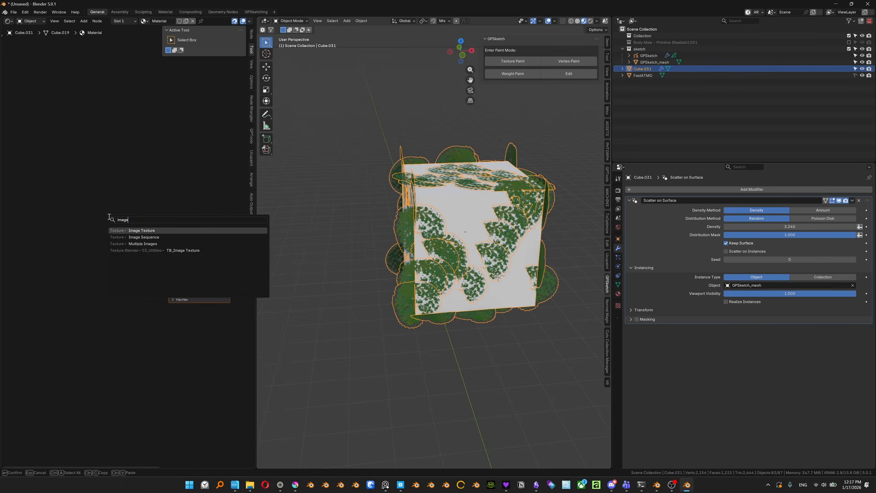
key("Return")
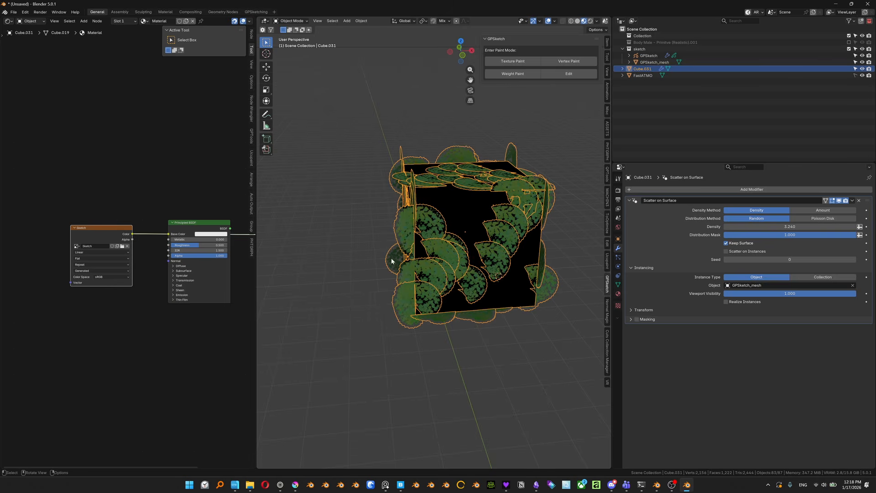
- Paint the cube's faces in Texture Paint mode with blue, yellow, green and magenta bristle strokes using randomized colour
mouse_move(395, 254)
middle_mouse_down()
mouse_move(424, 232)
mouse_move(286, 194)
middle_mouse_up()
left_click(507, 61)
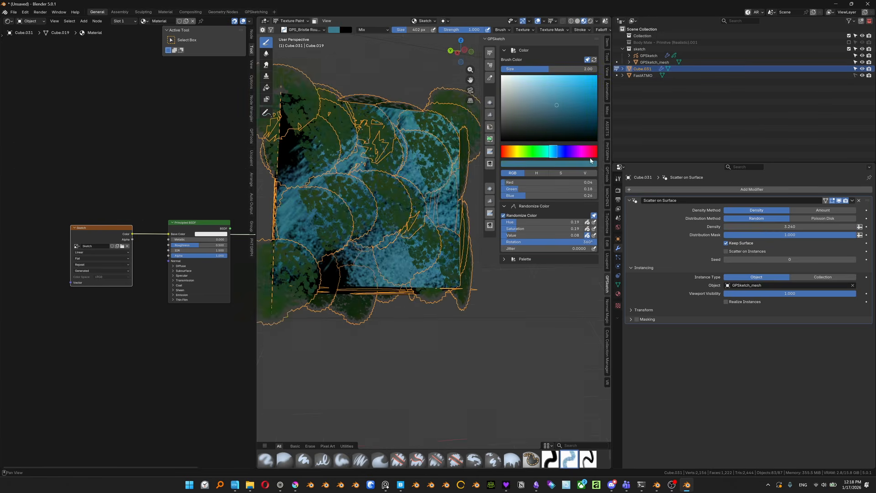
left_click_drag(561, 154, 564, 153)
left_click(561, 82)
middle_click_drag(314, 197, 381, 199, "shift")
mouse_move(357, 177)
left_mouse_down()
mouse_move(374, 242)
mouse_move(342, 257)
left_mouse_up()
middle_click_drag(342, 257, 392, 196)
mouse_move(410, 150)
left_mouse_down()
mouse_move(437, 206)
mouse_move(402, 255)
left_mouse_up()
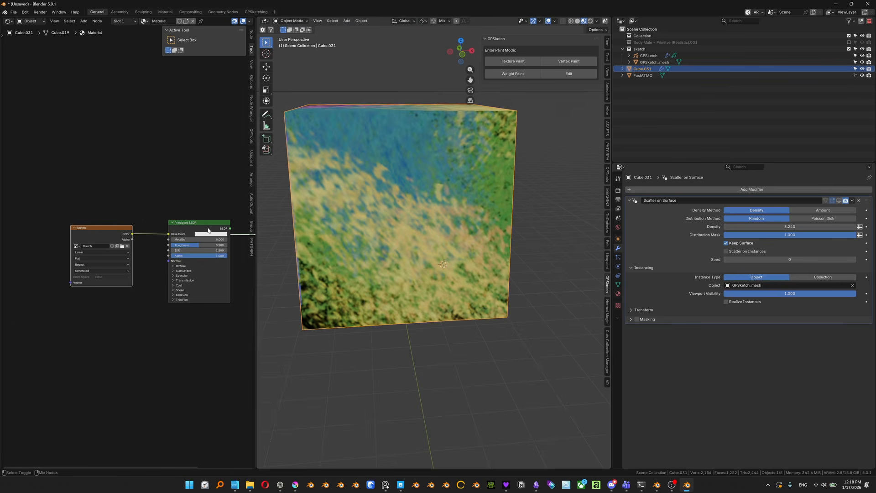
- Preview the cube's Principled BSDF and connect the Sketch image's Color output to its Base Color
left_click(207, 230, "ctrl+shift")
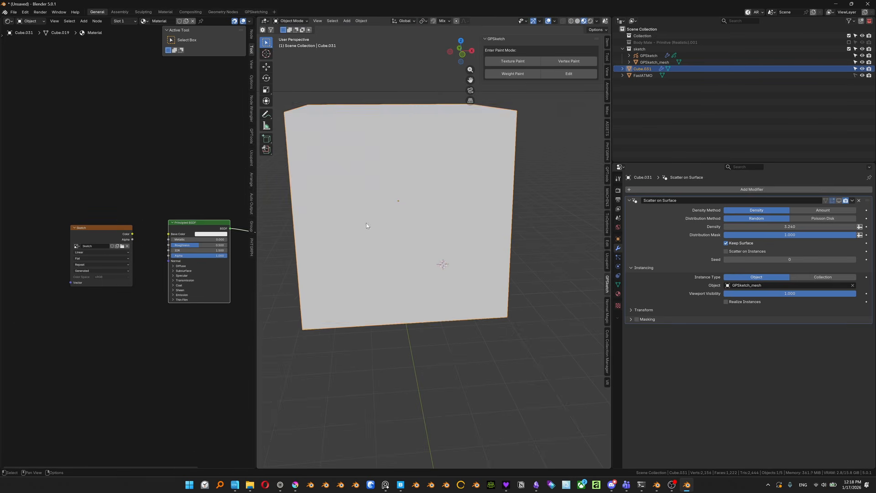
middle_click_drag(366, 222, 349, 223)
left_click_drag(133, 233, 197, 231)
mouse_move(474, 189)
middle_mouse_down()
mouse_move(441, 206)
mouse_move(484, 203)
mouse_move(504, 218)
mouse_move(484, 225)
middle_mouse_up()
- Turn the Scatter on Surface modifier's viewport display back on to view the leaves over the painted cube
left_click(839, 201)
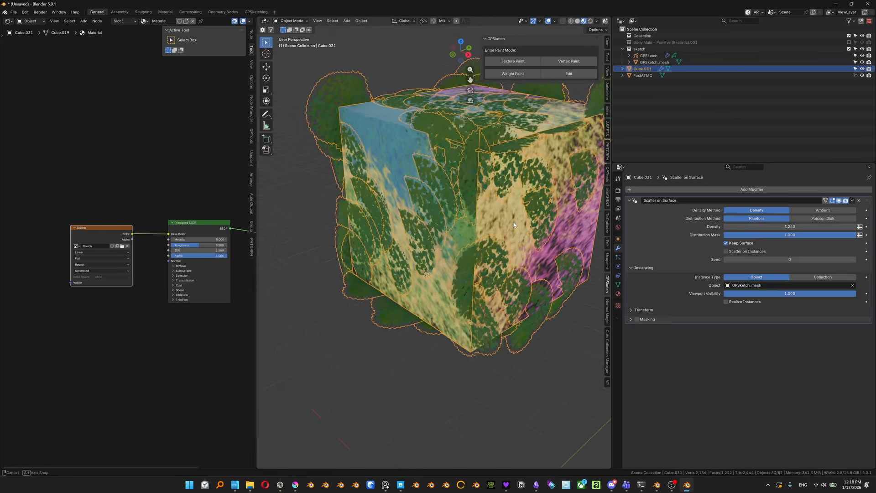
scroll(478, 275, "down", 5)
scroll(479, 276, "down", 2)
middle_click_drag(479, 276, 491, 289, "shift")
scroll(352, 242, "up", 2)
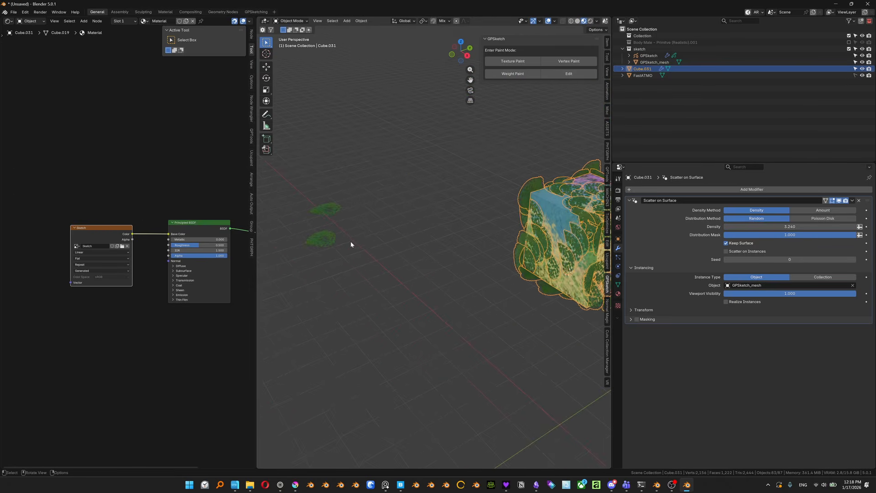
- Select the leaf sketch and its mesh copy and move them along the ground plane closer to the cube
middle_click_drag(396, 231, 354, 237, "shift")
left_click_drag(329, 202, 269, 279)
key("g")
key("shift+z")
left_click(395, 282)
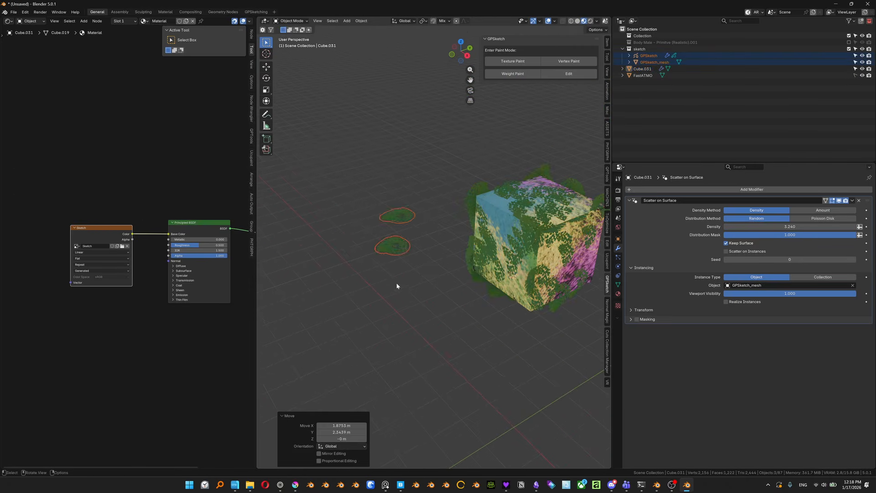
- Add a GPS_CaptureColor modifier to the leaf-covered cube
left_click(490, 260)
scroll(432, 282, "up", 2)
middle_click_drag(490, 260, 455, 281, "shift")
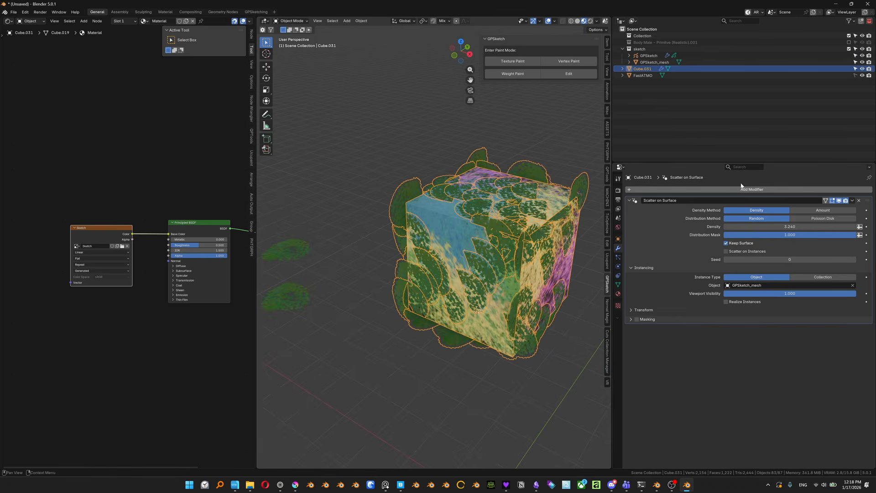
left_click(725, 193)
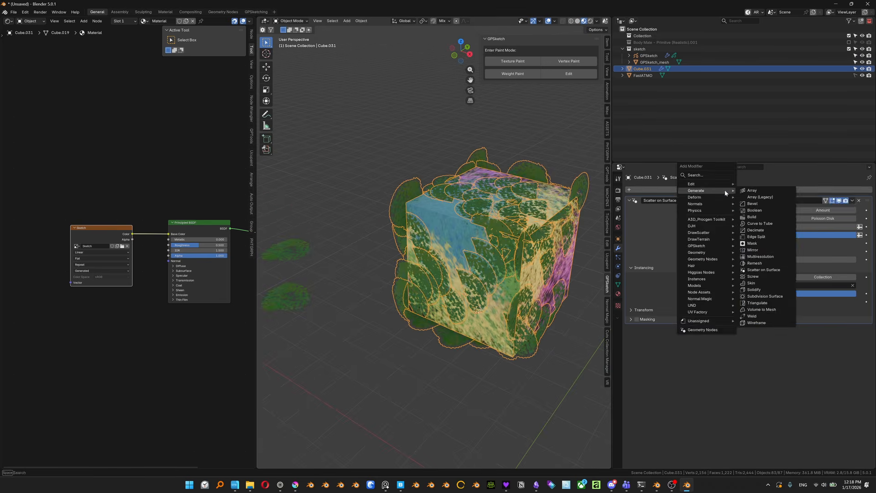
type("capture")
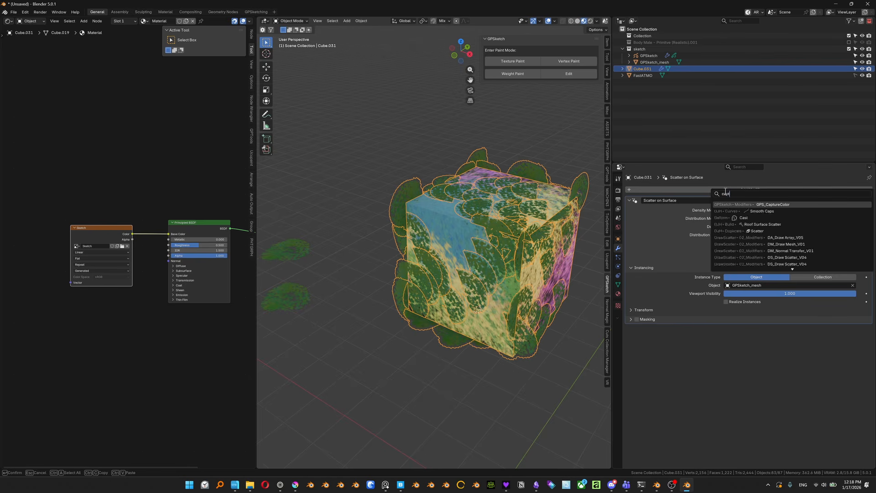
key("Return")
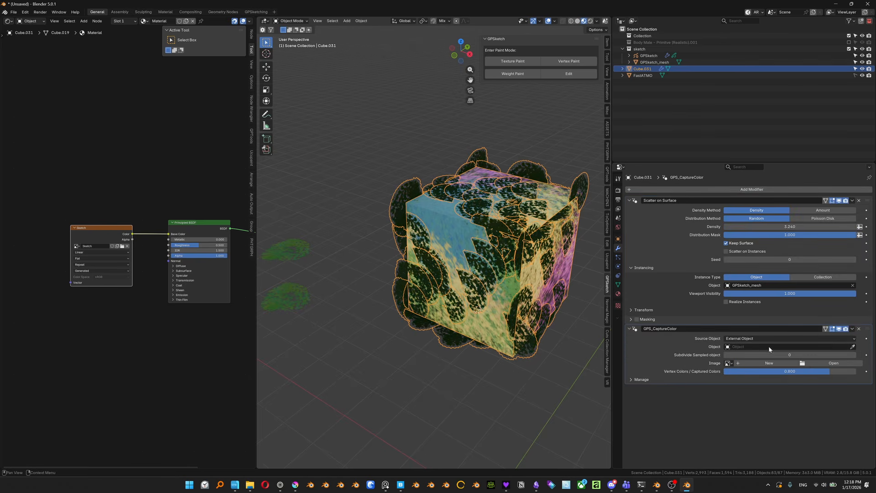
- Set the cube's GPS_CaptureColor source to Self Object and its image to Sketch
scroll(741, 341, "down", 1, "ctrl")
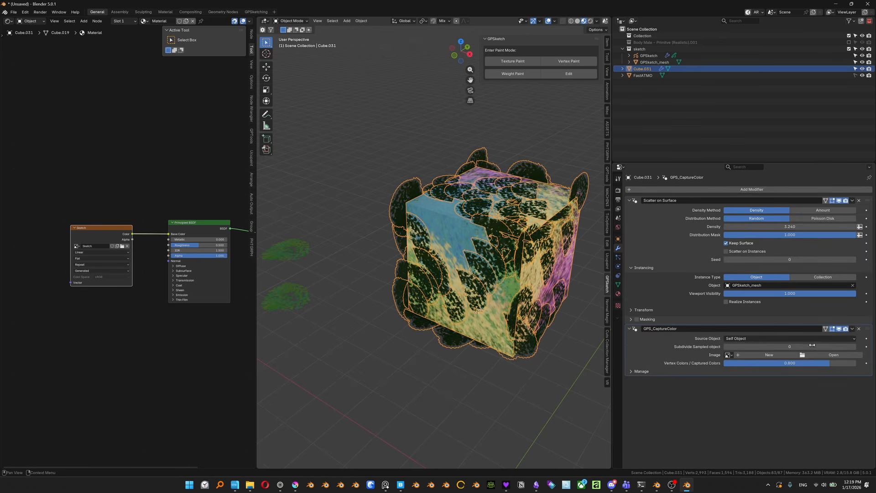
left_click(728, 355)
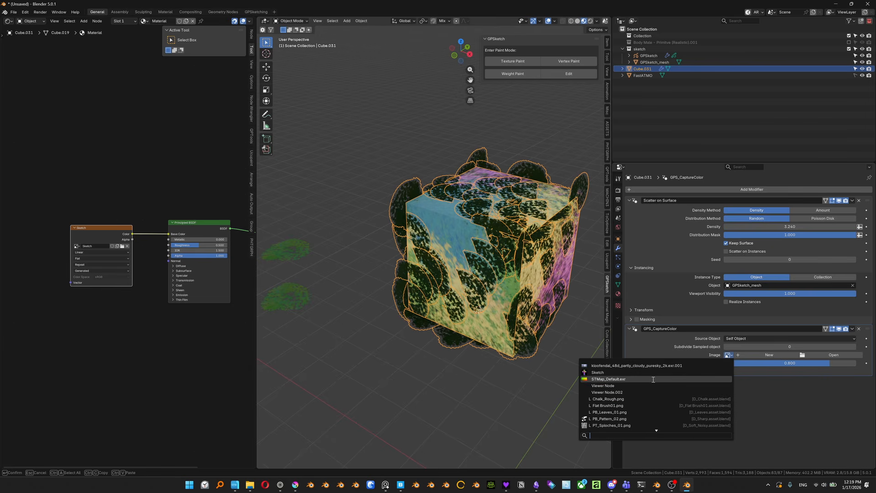
type("s")
key("Return")
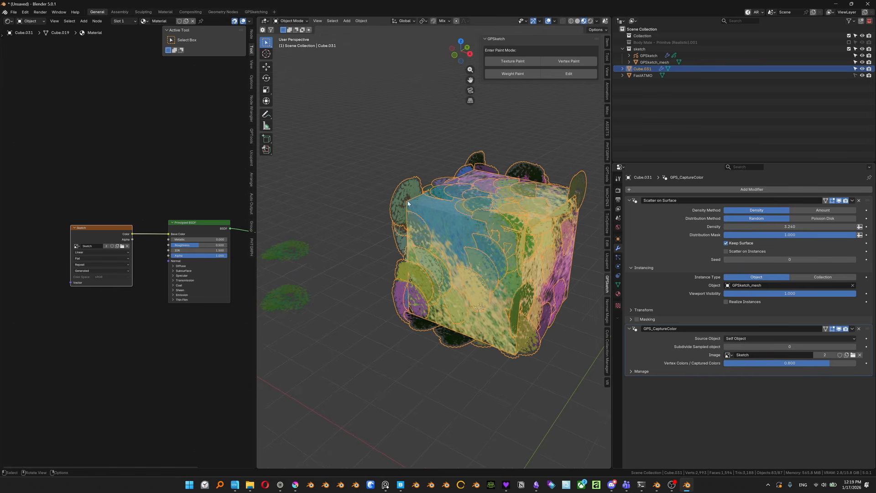
left_click(740, 338)
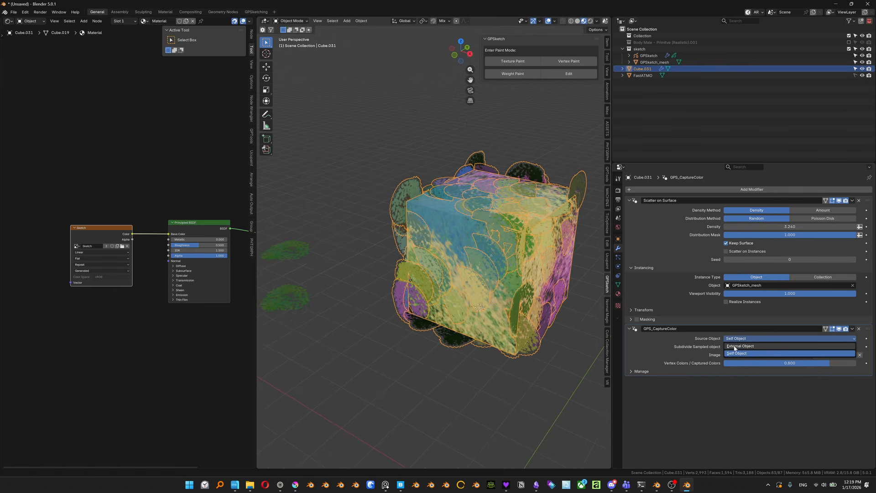
- Add a DS_DrawScatter object beside the cube and set GPSketch as the object it scatters
middle_click_drag(538, 328, 500, 261)
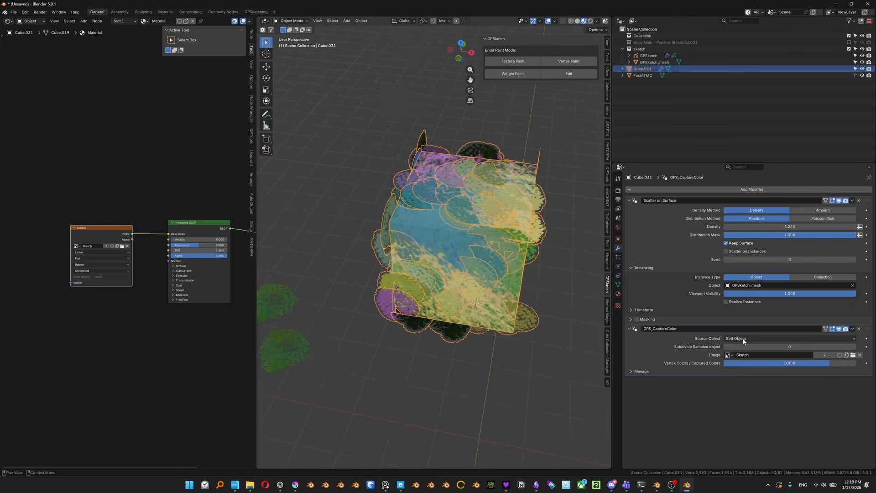
middle_click_drag(410, 224, 479, 242)
middle_click_drag(520, 221, 450, 236)
scroll(456, 249, "down", 3)
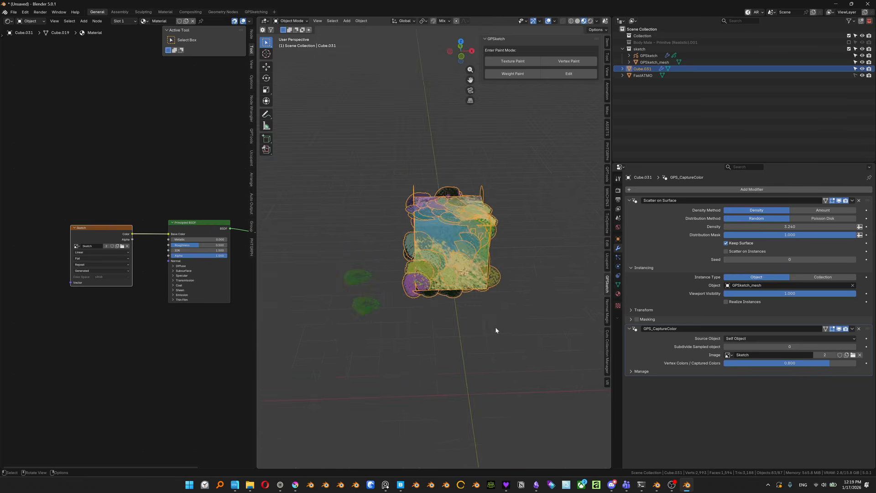
left_click(495, 327)
middle_click_drag(481, 291, 401, 264, "shift")
key("shift+a")
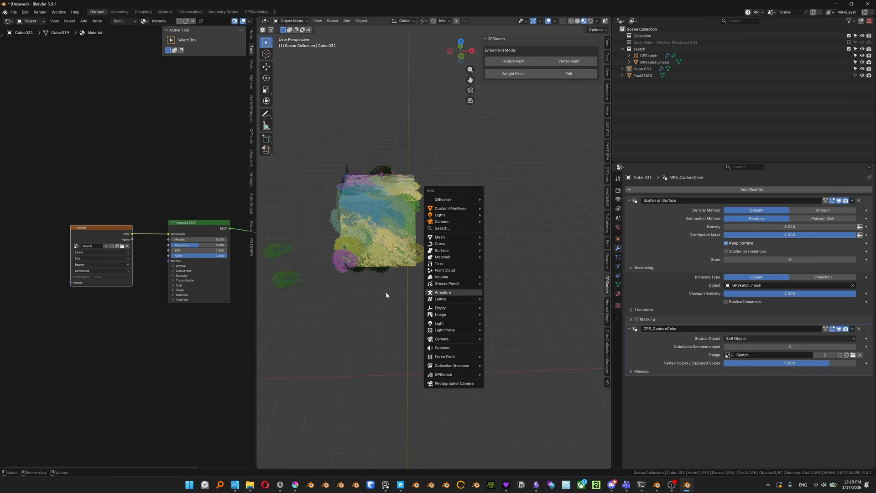
key("ctrl+shift+a")
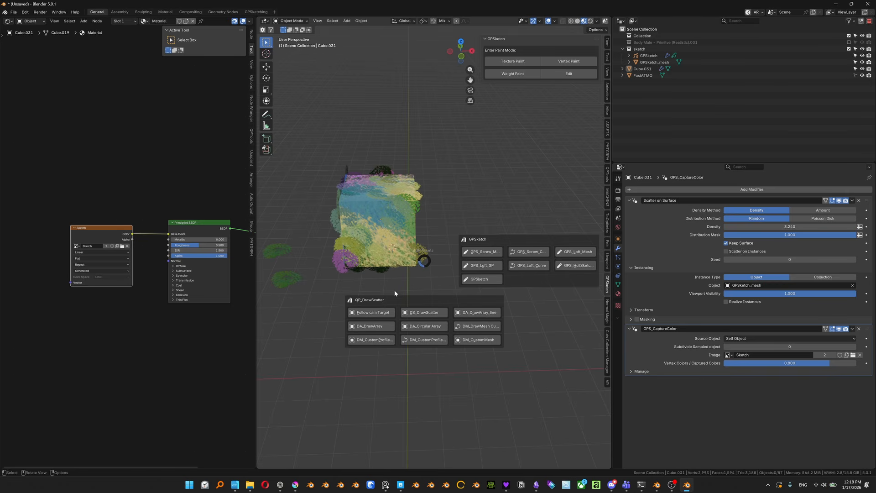
left_click(409, 296)
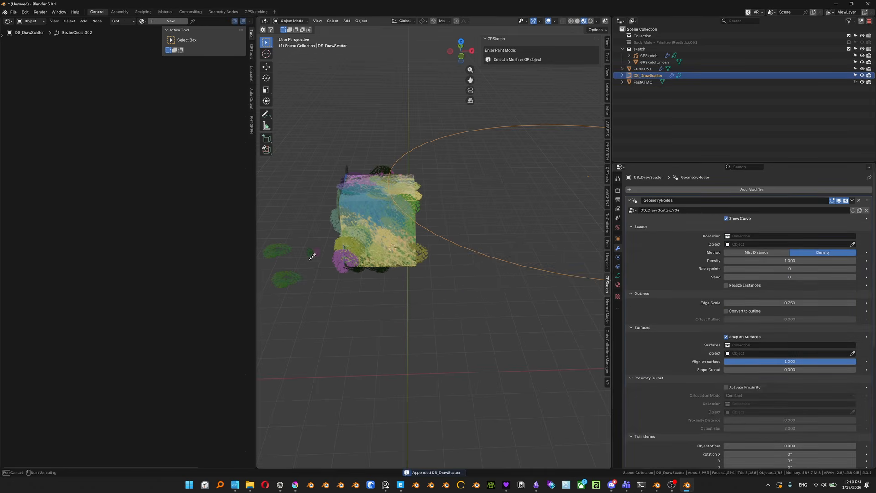
middle_click_drag(469, 238, 554, 213)
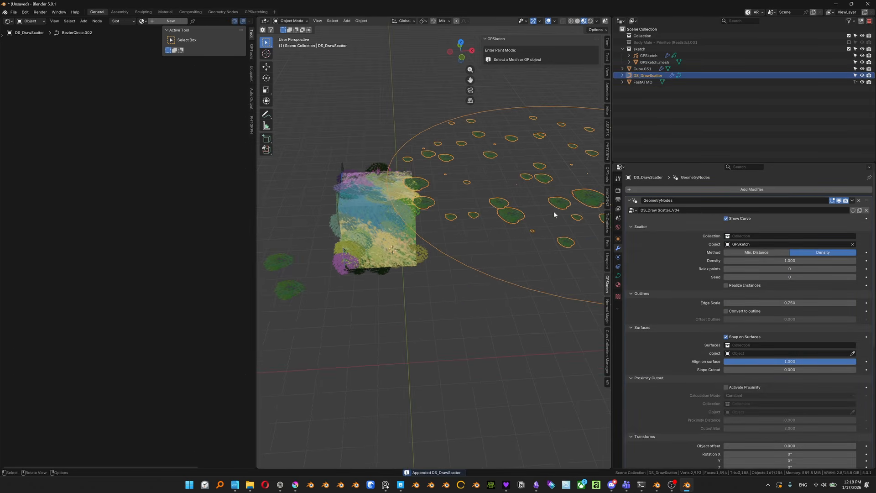
- Add a GPS_CaptureColor modifier to the draw scatter, sampling the external object Cube.031 with the Sketch image
left_click(629, 200)
left_click(645, 189)
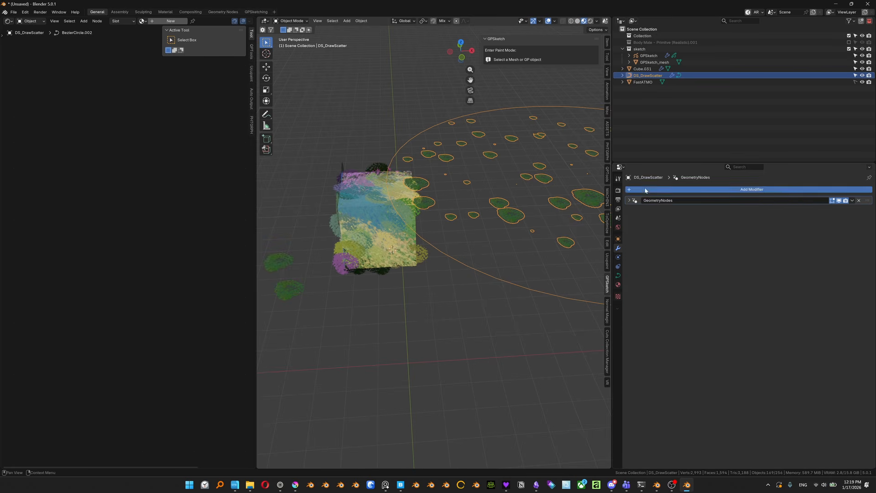
type("captur")
key("Return")
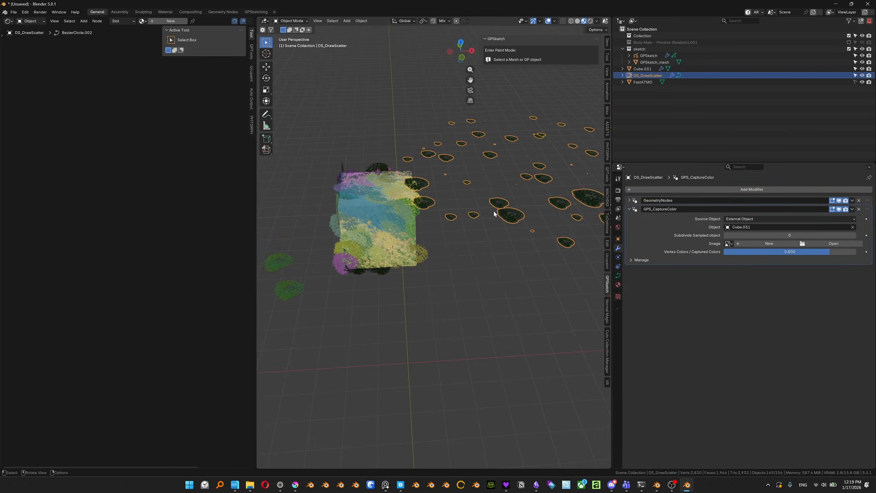
left_click(728, 243)
left_click(675, 261)
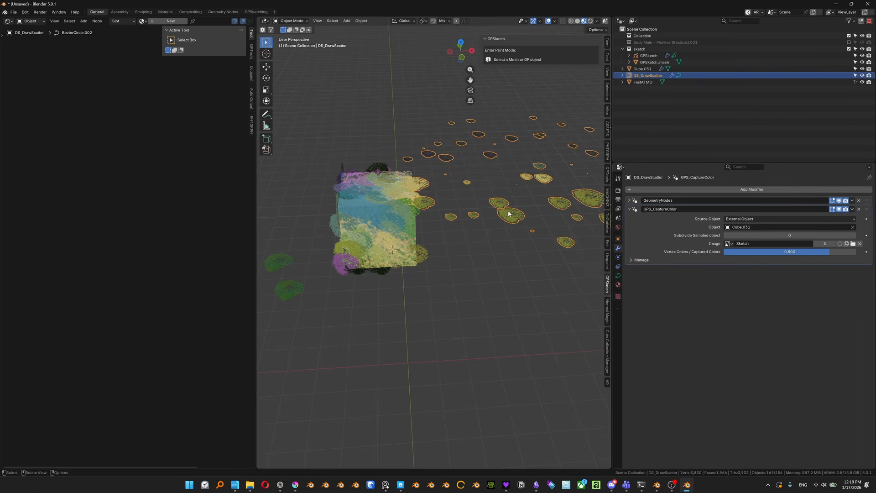
- Move the draw scatter around the cube to test its color capture, and delete it
key("g")
left_click(323, 227)
middle_click_drag(354, 228, 383, 230)
middle_click_drag(383, 230, 538, 211, "shift")
key("g")
left_click(473, 221)
key("g")
left_click(516, 209)
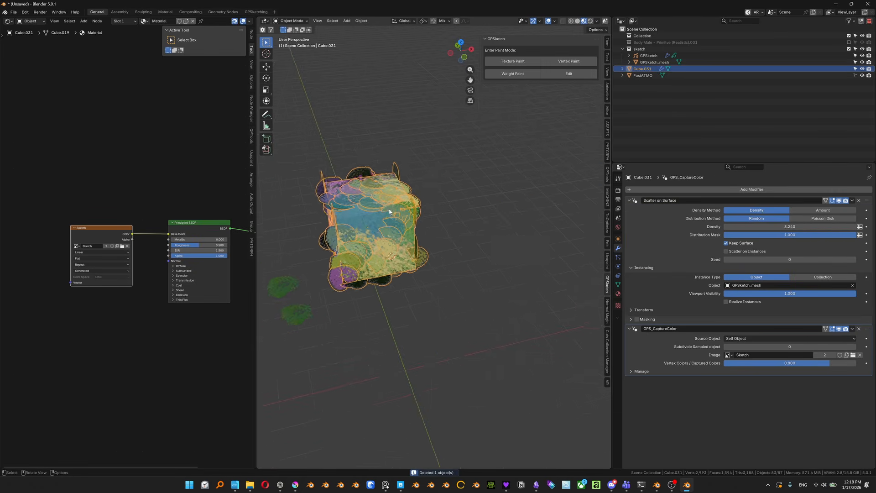
- Widen the 3D viewport over the node editor and examine the leaf colors captured around the cube
middle_click_drag(393, 209, 465, 207)
scroll(407, 196, "up", 1)
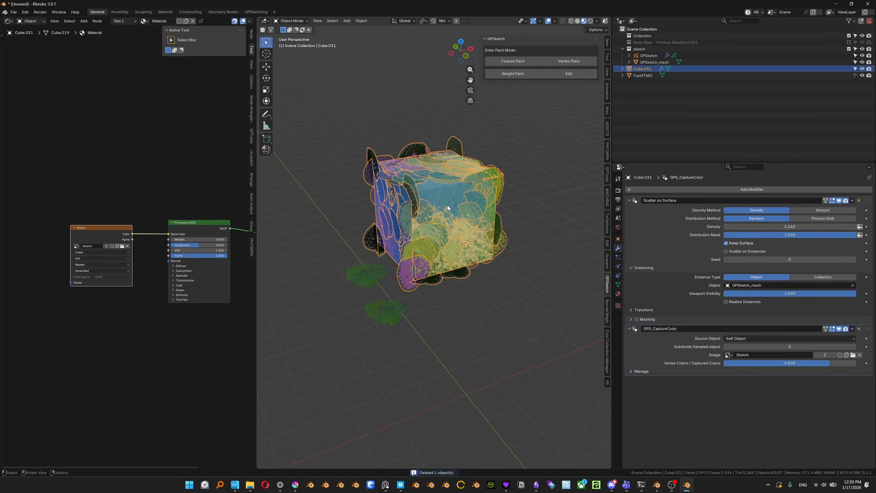
middle_click_drag(497, 238, 433, 205)
scroll(433, 205, "up", 1)
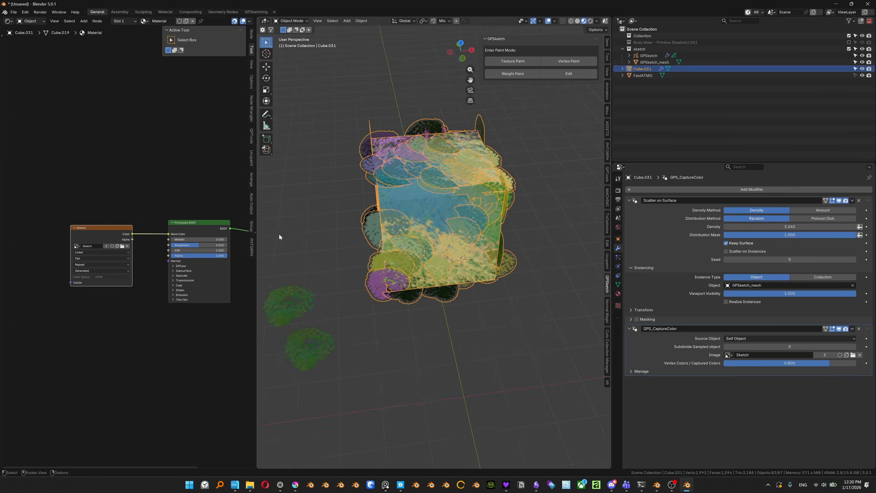
left_click_drag(256, 241, 79, 243)
scroll(319, 249, "up", 1)
middle_click_drag(372, 250, 349, 261)
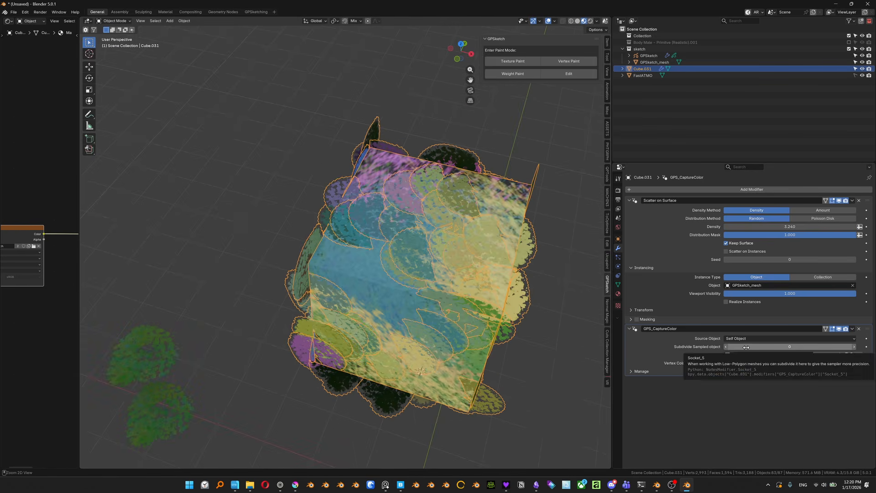
middle_click_drag(416, 272, 445, 241)
middle_click_drag(429, 211, 431, 244)
scroll(416, 228, "up", 1)
scroll(419, 231, "down", 1)
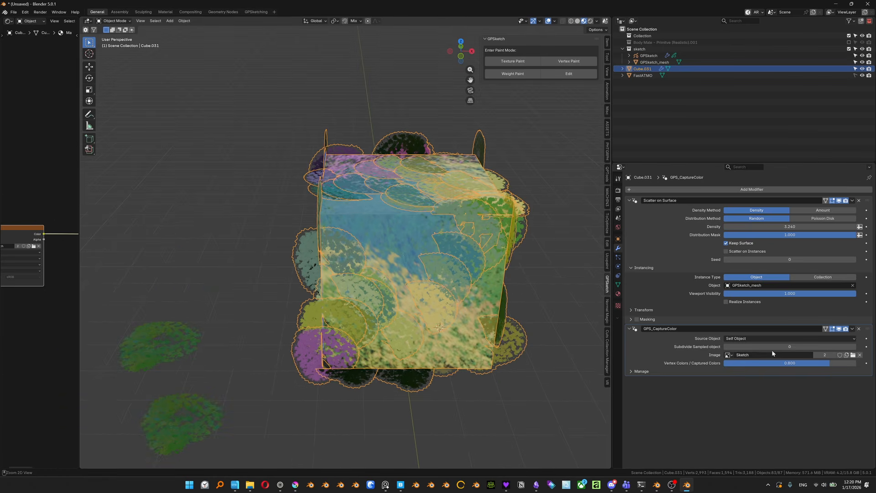
- Set the cube's GPS_CaptureColor Subdivide Sampled object to 2 and Vertex Colors / Captured Colors to 1.000
scroll(771, 347, "up", 1, "ctrl")
middle_click_drag(429, 245, 440, 265)
scroll(759, 347, "up", 1, "ctrl")
middle_click_drag(347, 273, 386, 263)
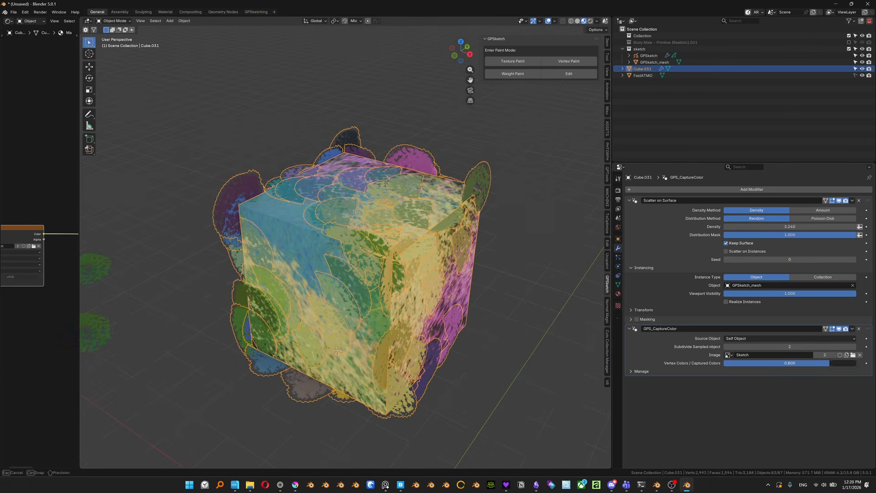
left_click_drag(829, 363, 855, 363)
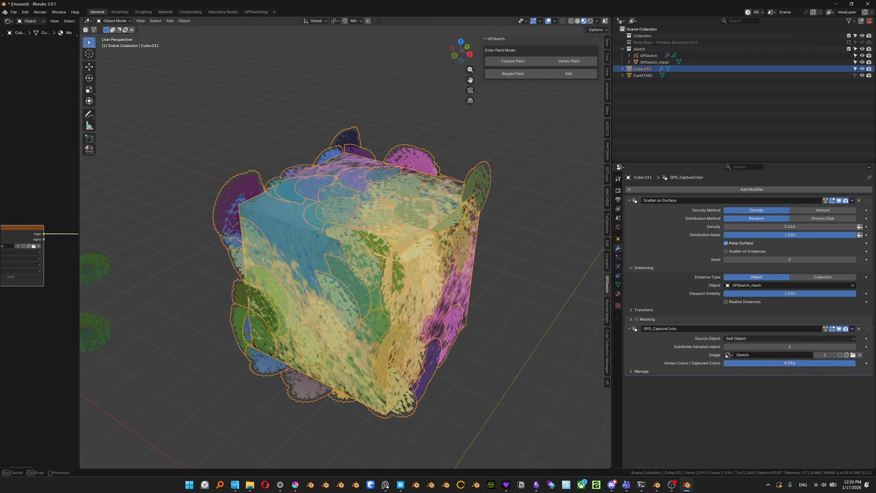
middle_click_drag(511, 297, 550, 265)
- Set the Scatter on Surface density to 17.130 and the color capture's Subdivide Sampled object to 1
left_click(507, 263)
left_click(492, 256)
left_click_drag(776, 227, 843, 227)
left_click(540, 248)
middle_click_drag(540, 248, 503, 240)
scroll(470, 267, "up", 2)
scroll(503, 240, "up", 1)
scroll(502, 240, "down", 3)
left_click(727, 347)
- Put the cube in Sculpt Mode, deform its upper part with the Grab brush, and enlarge the brush to 1000 px
middle_click_drag(388, 189, 285, 224)
left_click(285, 224)
key("ctrl+Tab")
left_click(315, 203)
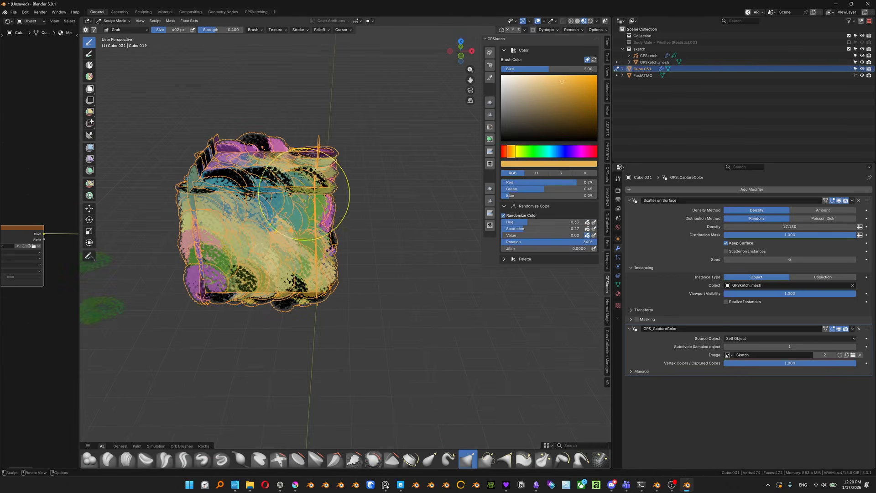
left_click_drag(302, 169, 281, 128)
key("f")
left_click(338, 183)
- Sculpt the cube with the Grab brush into a rounded form tapering to a peak, and return to Object Mode
left_click_drag(291, 205, 271, 242)
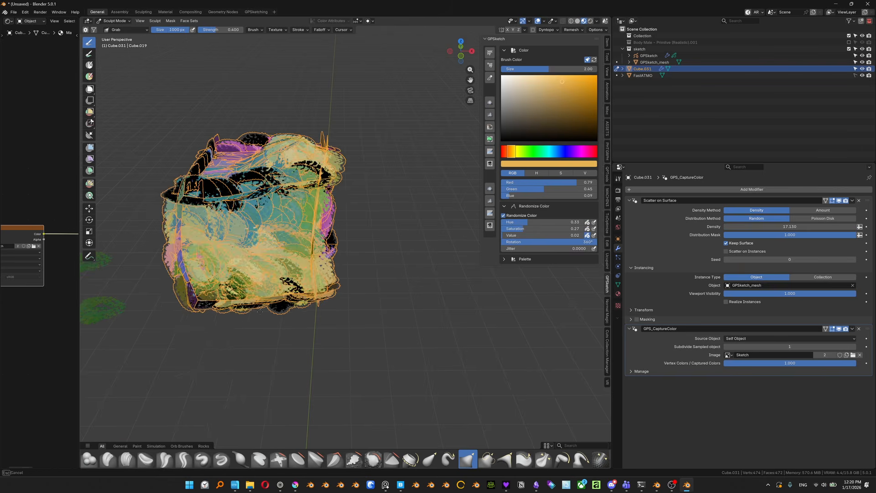
middle_click_drag(310, 228, 255, 269)
left_click_drag(255, 269, 312, 278)
mouse_move(312, 279)
left_mouse_down()
mouse_move(263, 229)
mouse_move(278, 155)
mouse_move(310, 151)
mouse_move(320, 137)
left_mouse_up()
mouse_move(319, 136)
left_mouse_down("shift")
mouse_move(296, 165)
mouse_move(321, 206)
left_mouse_up("shift")
middle_click_drag(321, 205, 338, 136)
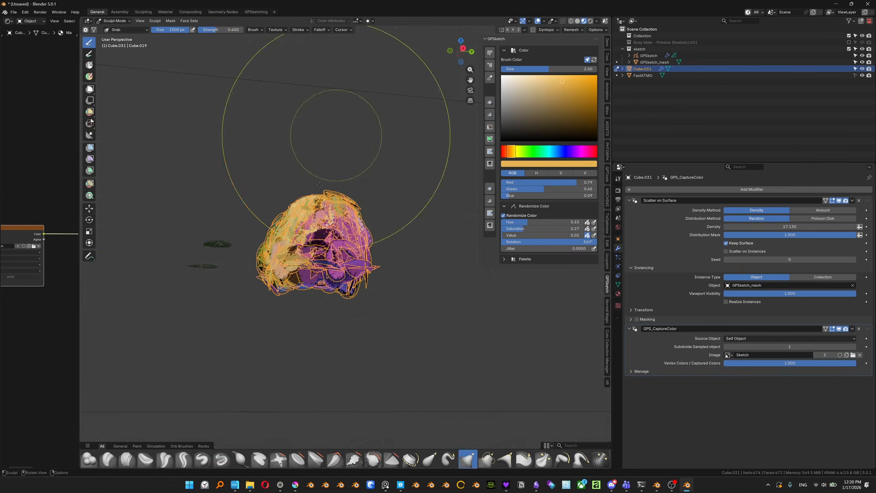
mouse_move(313, 275)
left_mouse_down()
mouse_move(320, 255)
mouse_move(326, 278)
left_mouse_up()
middle_click_drag(331, 282, 362, 277)
mouse_move(369, 271)
left_mouse_down()
mouse_move(333, 105)
mouse_move(301, 196)
left_mouse_up()
left_click_drag(299, 194, 299, 155)
left_click_drag(248, 232, 228, 285)
left_click_drag(317, 266, 376, 299)
left_click_drag(224, 233, 208, 219)
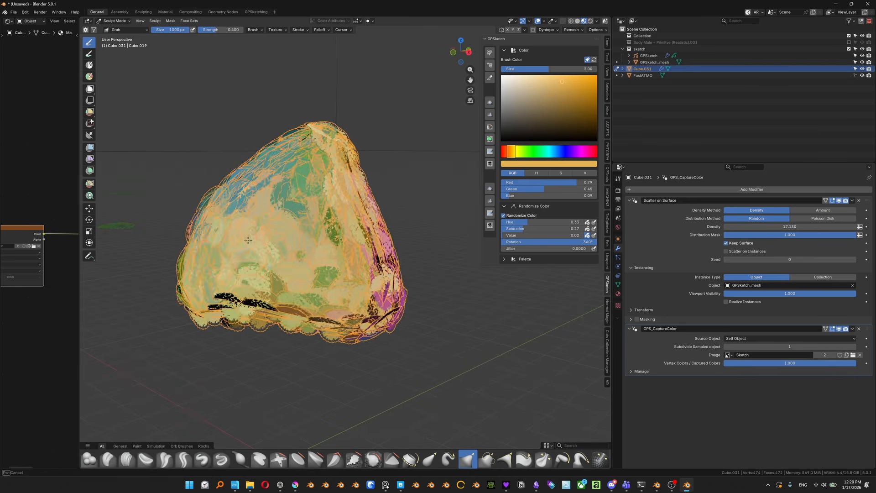
middle_click_drag(315, 228, 270, 226)
left_click_drag(264, 224, 219, 212)
middle_click_drag(372, 235, 303, 256)
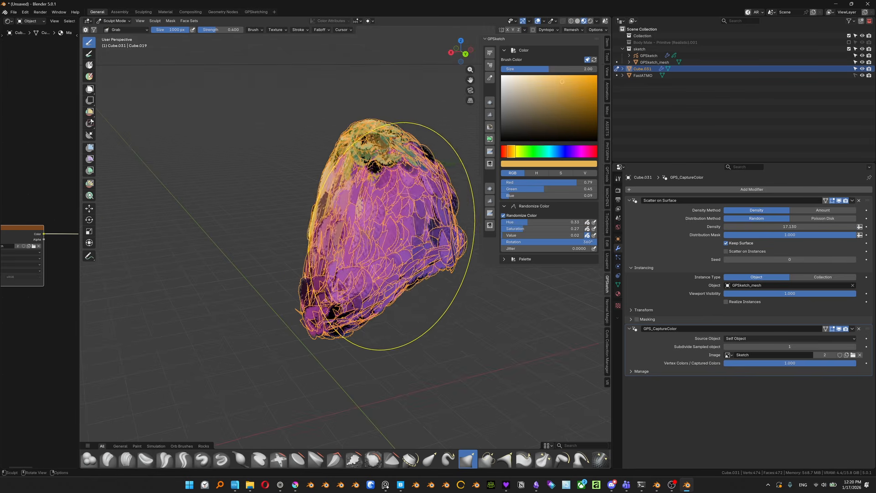
left_click_drag(362, 237, 444, 263)
left_click_drag(244, 295, 246, 294)
key("ctrl+Tab")
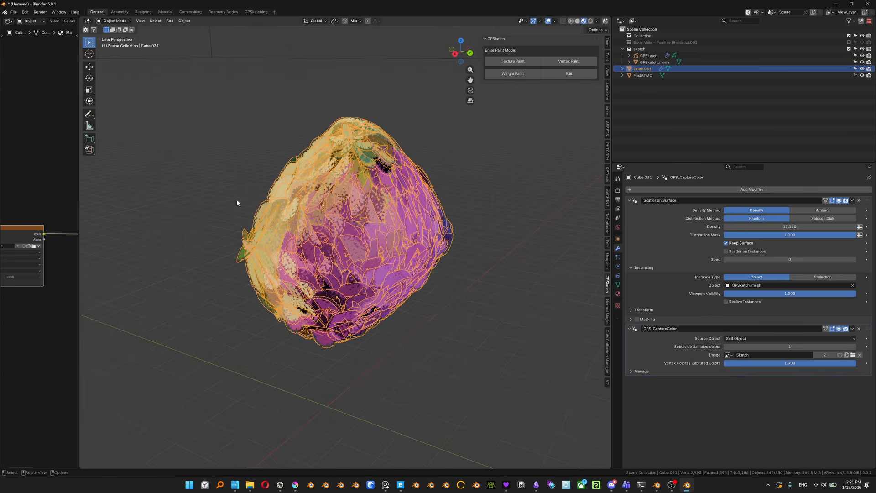
- Set the Scatter on Surface density to 5.790 and examine the deselected painterly shape from several sides
left_click(198, 185)
mouse_move(201, 184)
middle_mouse_down()
mouse_move(258, 174)
mouse_move(357, 316)
mouse_move(345, 328)
middle_mouse_up()
left_click(363, 269)
left_click(440, 216)
mouse_move(436, 216)
middle_mouse_down()
mouse_move(457, 211)
mouse_move(441, 218)
middle_mouse_up()
scroll(433, 221, "up", 2)
left_click(424, 223)
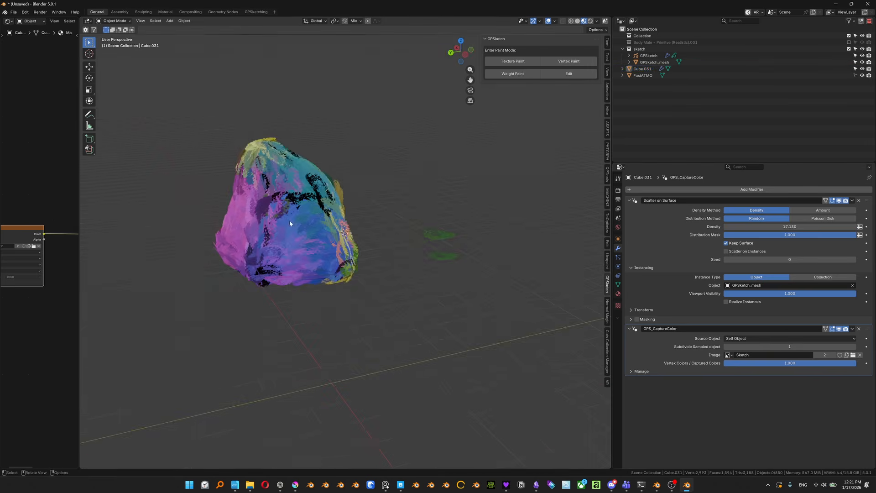
left_click(291, 222)
left_click(428, 301)
middle_click_drag(427, 303, 441, 273)
scroll(441, 273, "up", 5)
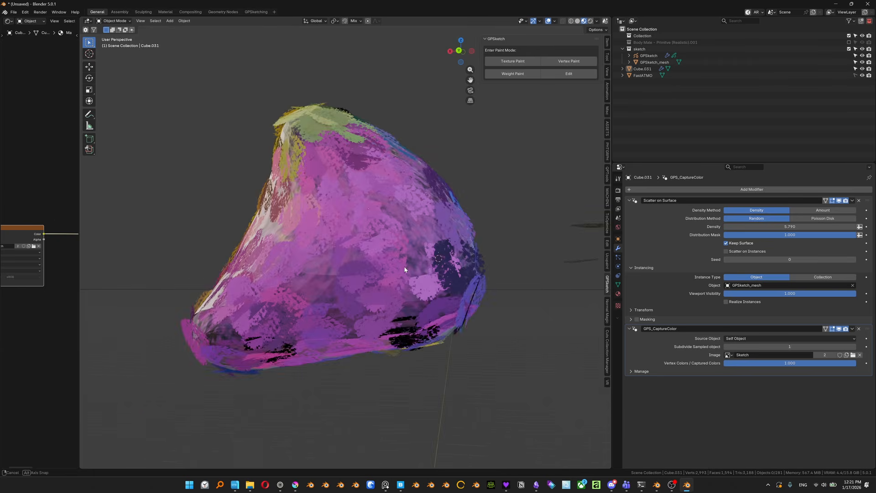
middle_click_drag(404, 239, 280, 211)
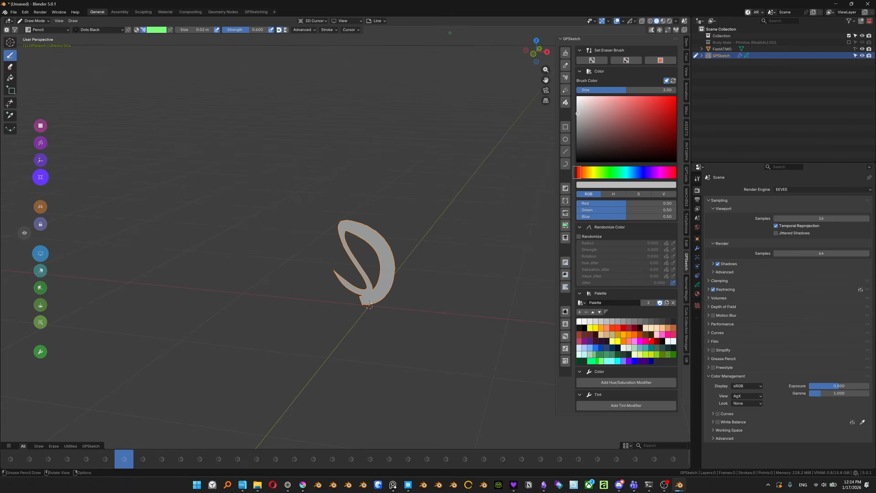
- Start the Krita brush import and select Orbi_Bundle_test.bundle in the Documents folder, moving the file window clear of the brush settings
left_click(14, 12)
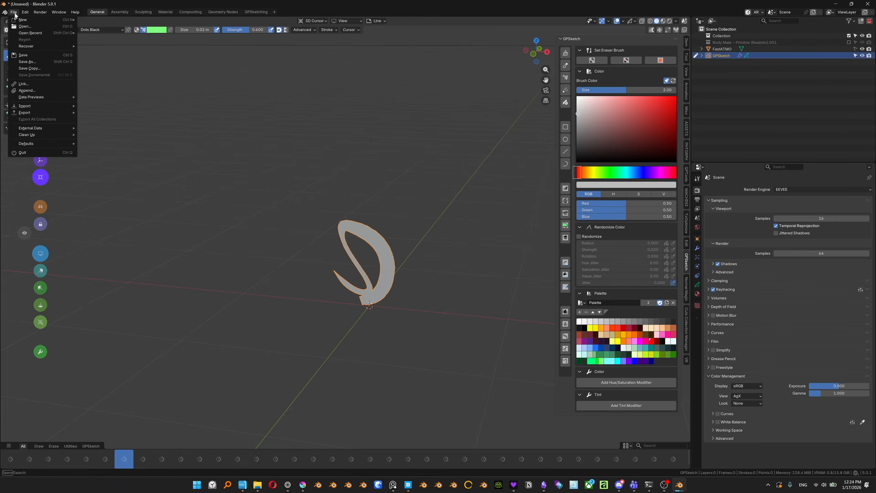
mouse_move(45, 105)
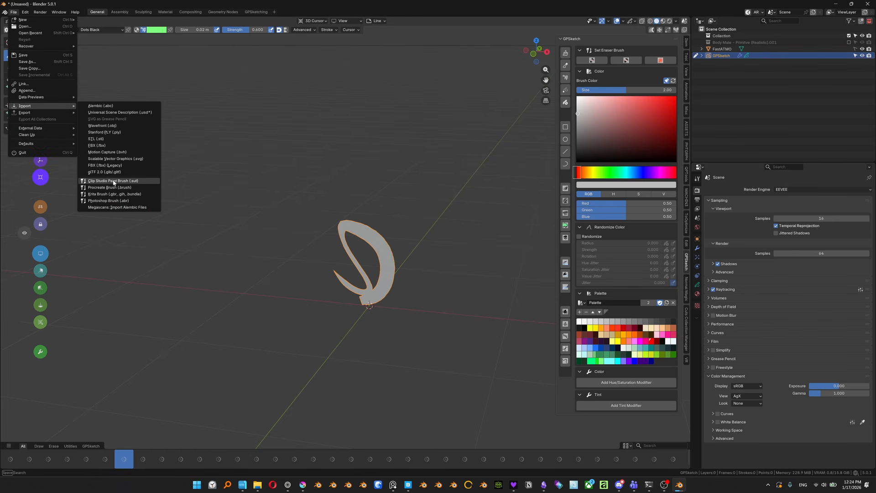
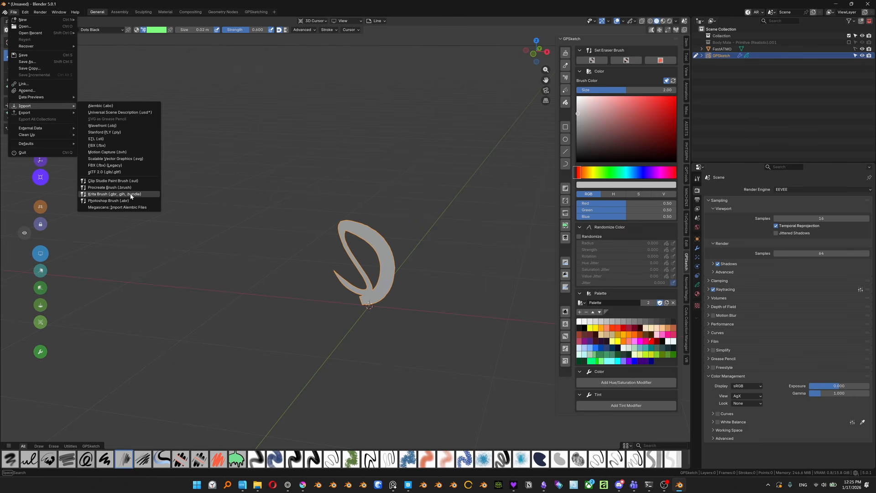
left_click(132, 194)
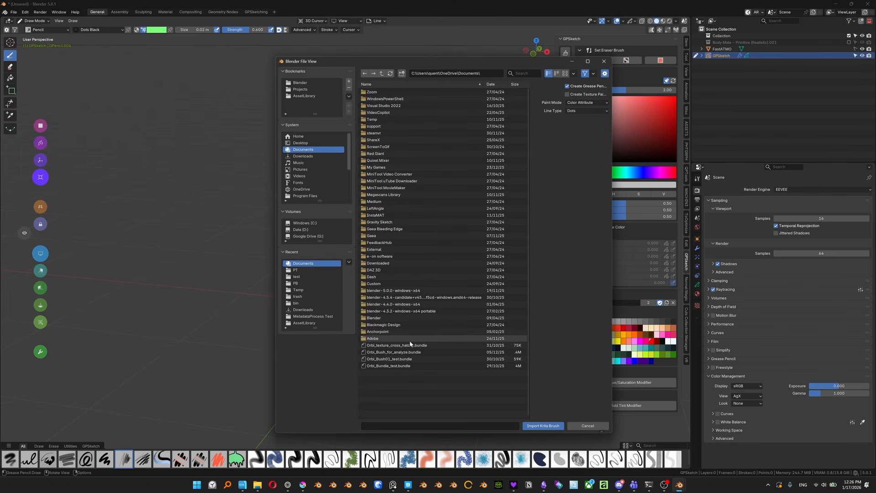
left_click(397, 366)
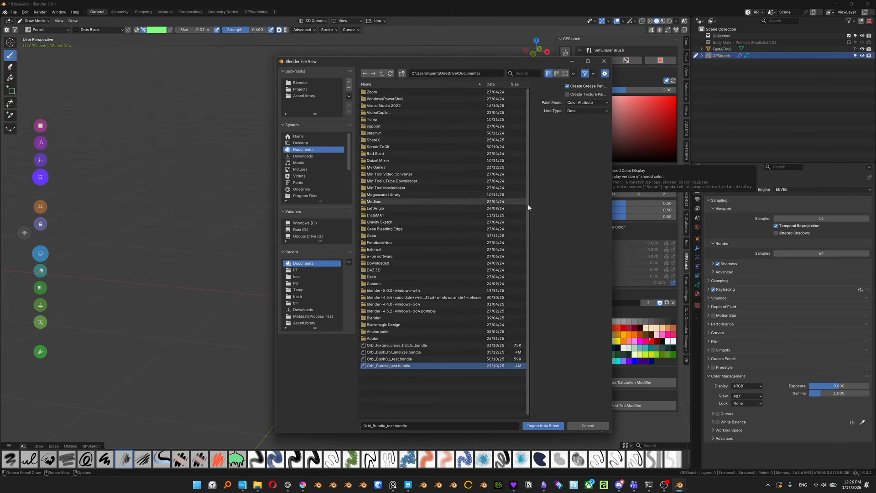
left_click_drag(528, 205, 487, 206)
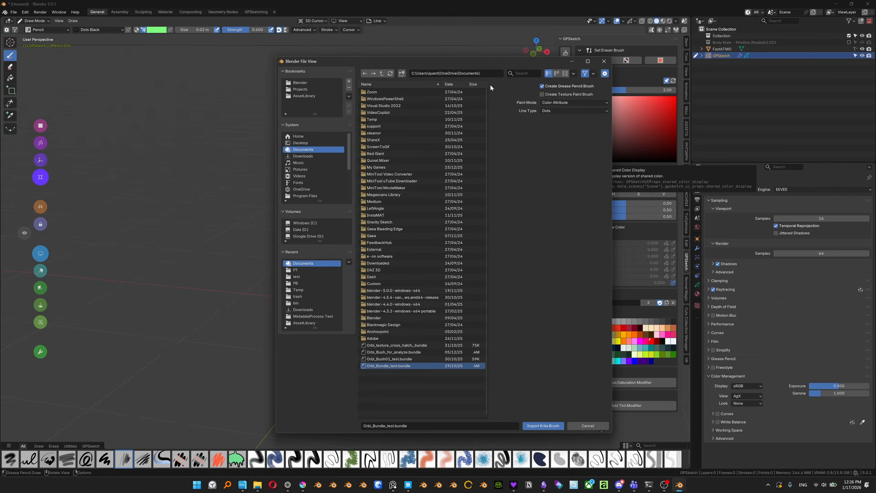
left_click_drag(490, 59, 379, 54)
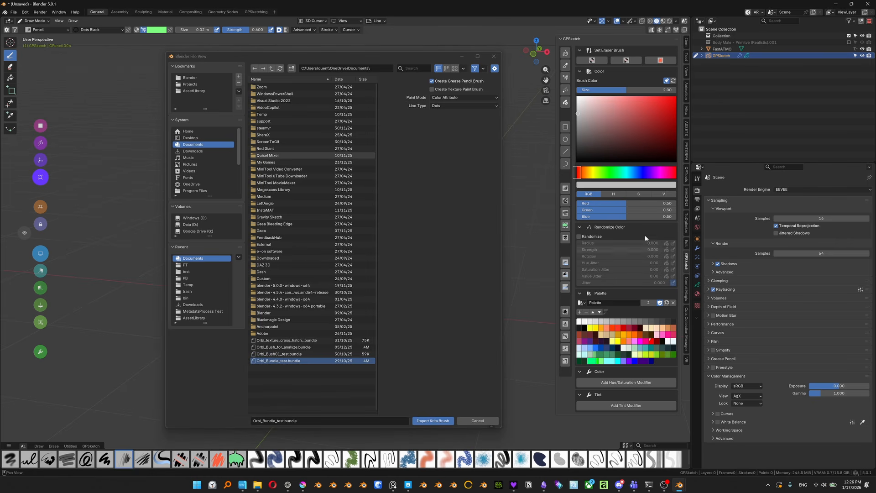
- Import the Krita bundle with Create Texture Paint Brush also enabled and Color Attribute as the paint mode
left_click(580, 293)
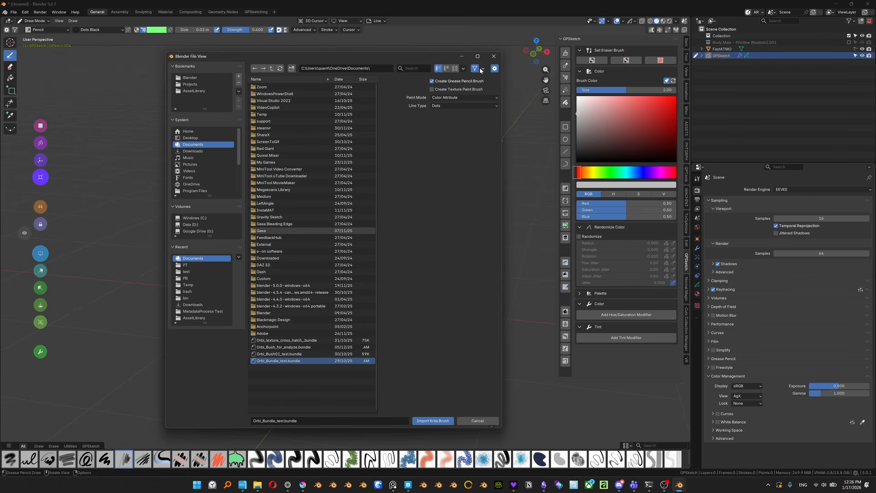
left_click(494, 68)
left_click(495, 69)
left_click(463, 98)
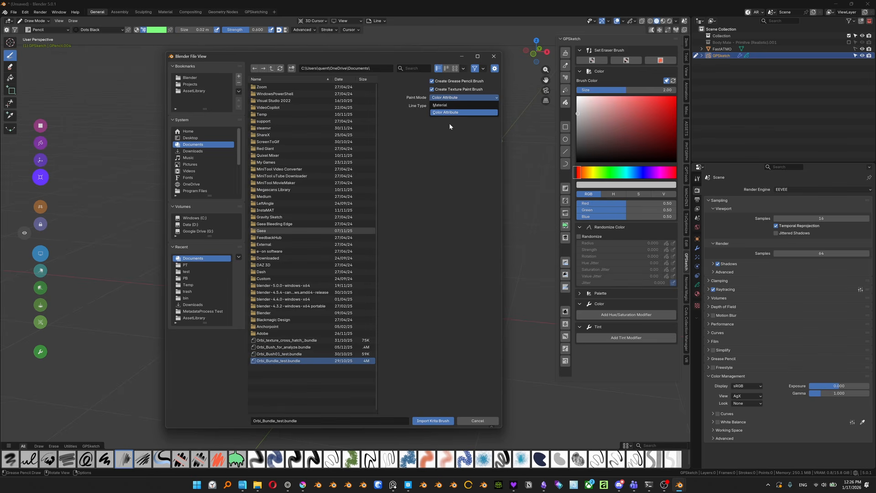
left_click(450, 106)
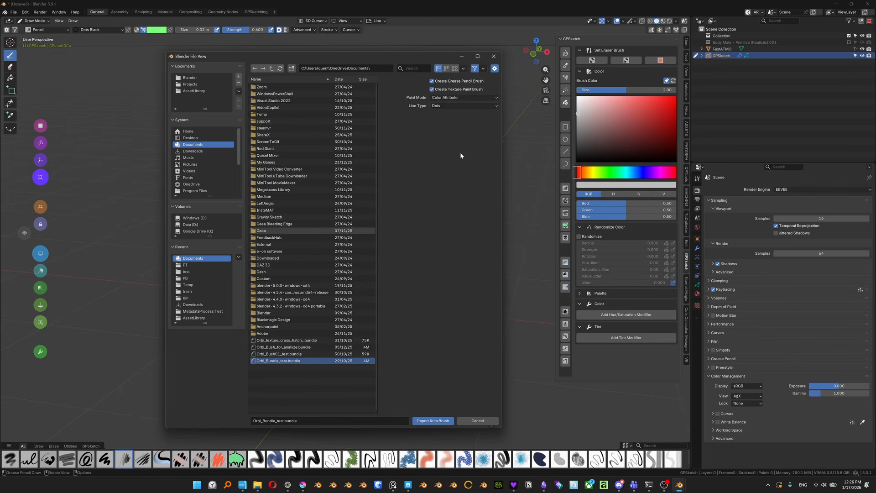
left_click(432, 421)
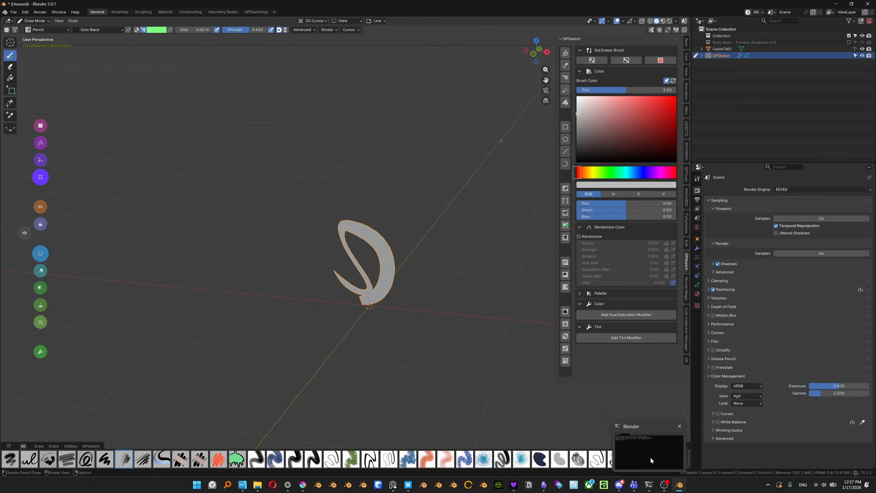
- Examine the Krita brush import log in the Blender system console
left_click(648, 484)
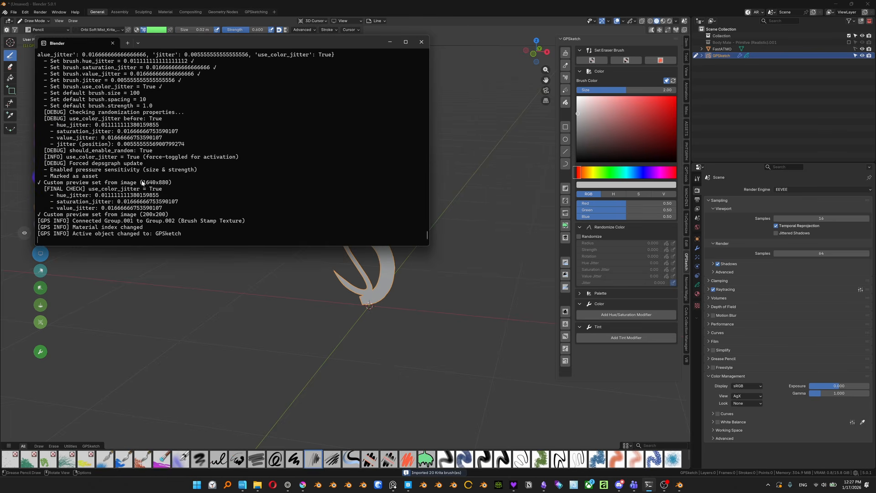
scroll(147, 169, "up", 5)
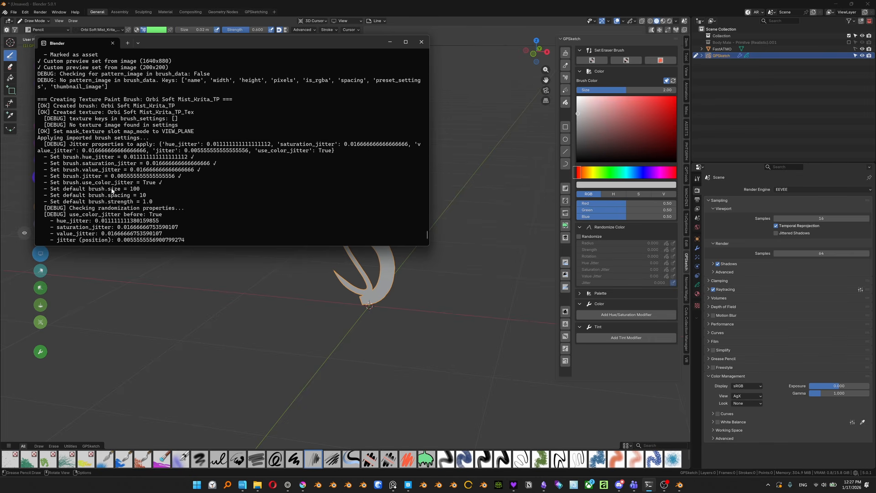
scroll(118, 196, "up", 7)
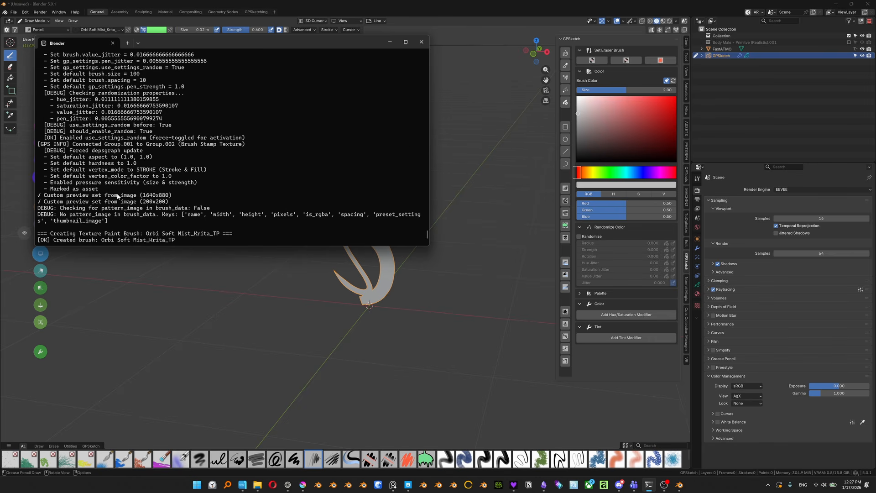
left_click(456, 3)
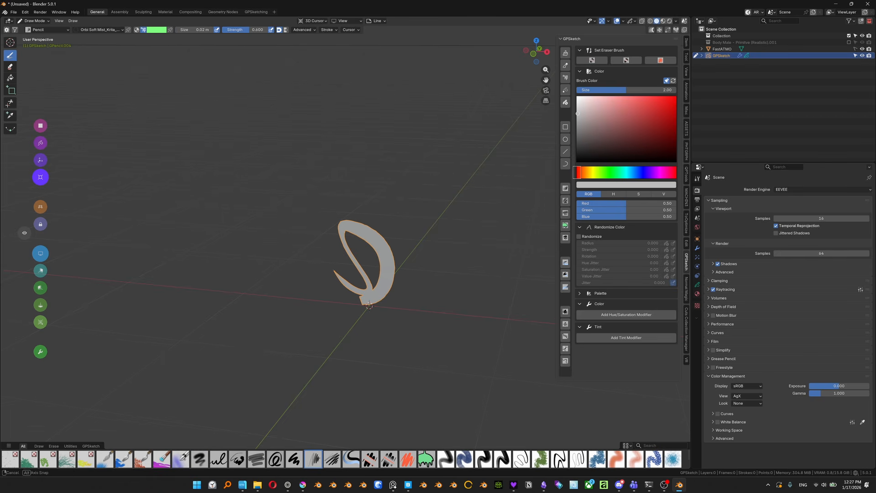
- Activate the imported Orbi RockyShape 01 brush and draw a wavy, arching pinkish-red stroke
middle_click_drag(251, 340, 271, 354)
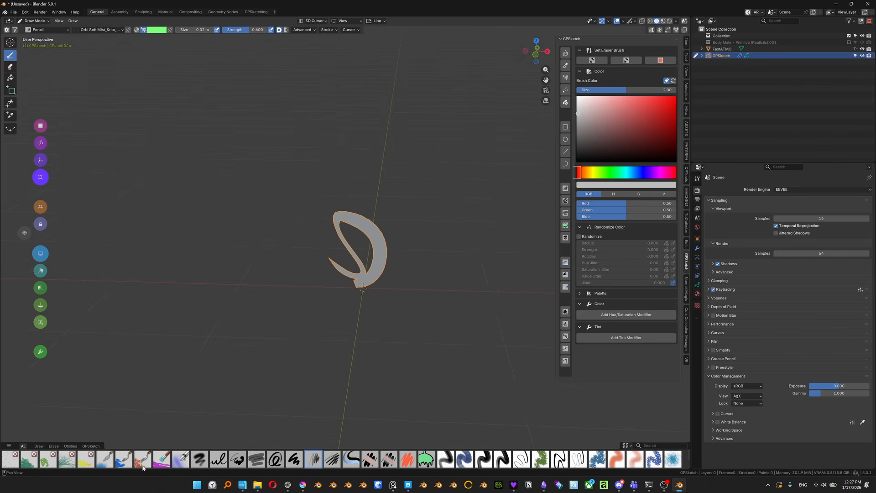
middle_click_drag(302, 310, 288, 305)
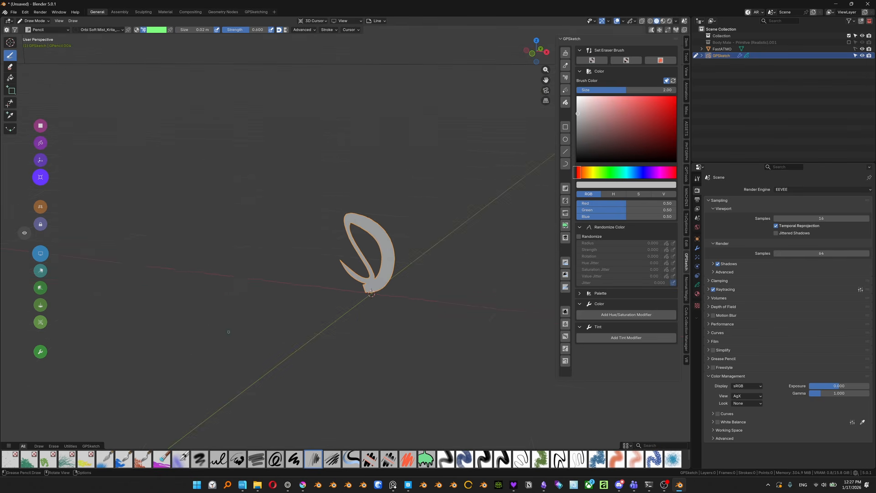
left_click(128, 465)
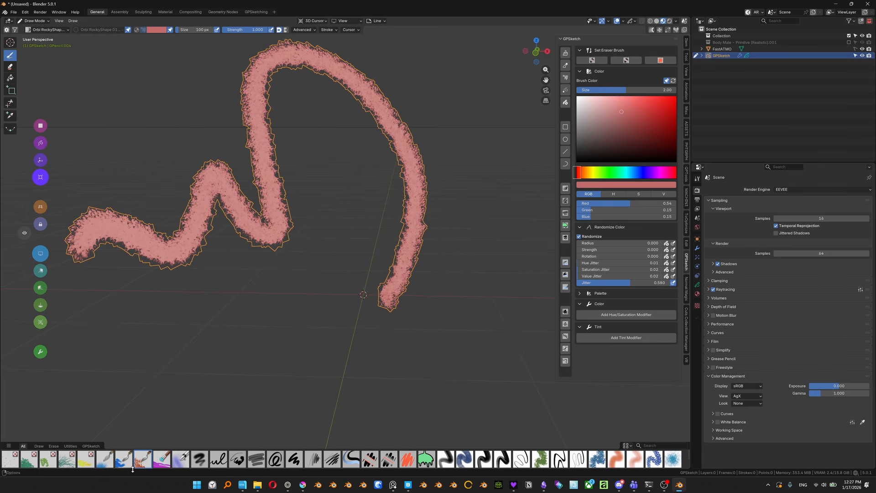
- Switch to the Orbi Creepy Tree brush and draw a hook-shaped stroke beside the first one
middle_click_drag(292, 319, 275, 311)
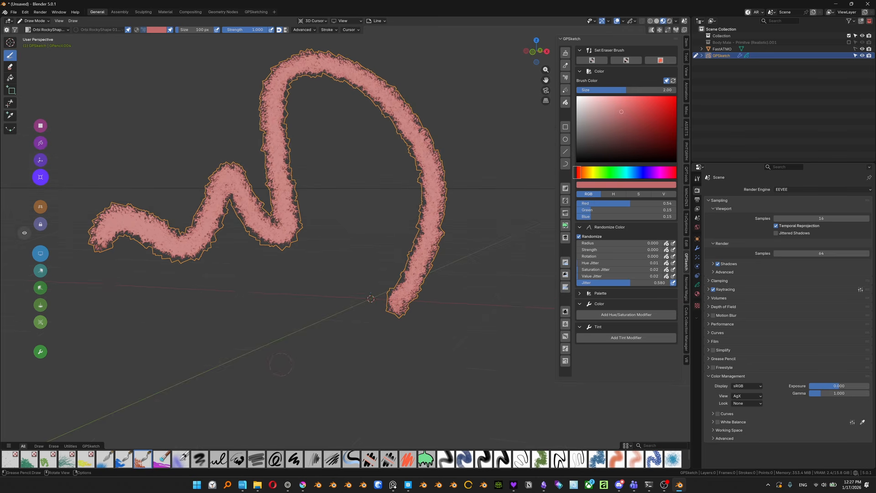
left_click(70, 458)
middle_click_drag(319, 283, 347, 279)
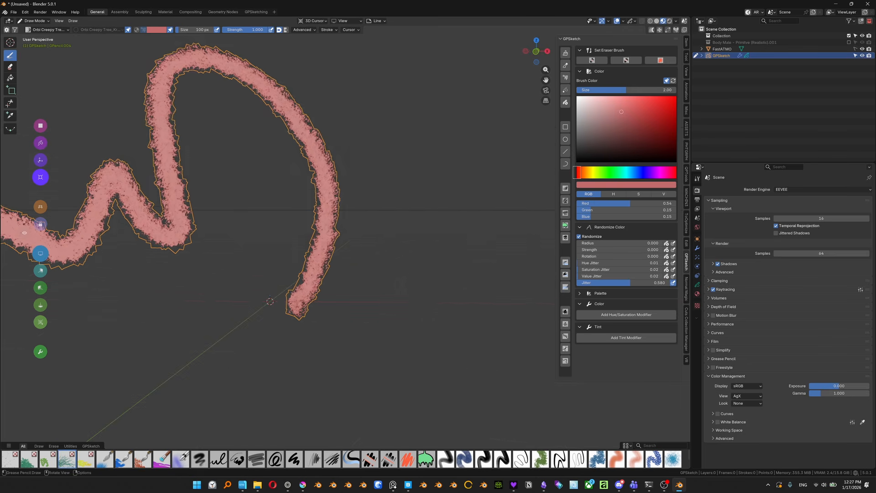
mouse_move(422, 137)
left_mouse_down()
mouse_move(445, 299)
mouse_move(527, 110)
mouse_move(510, 187)
left_mouse_up()
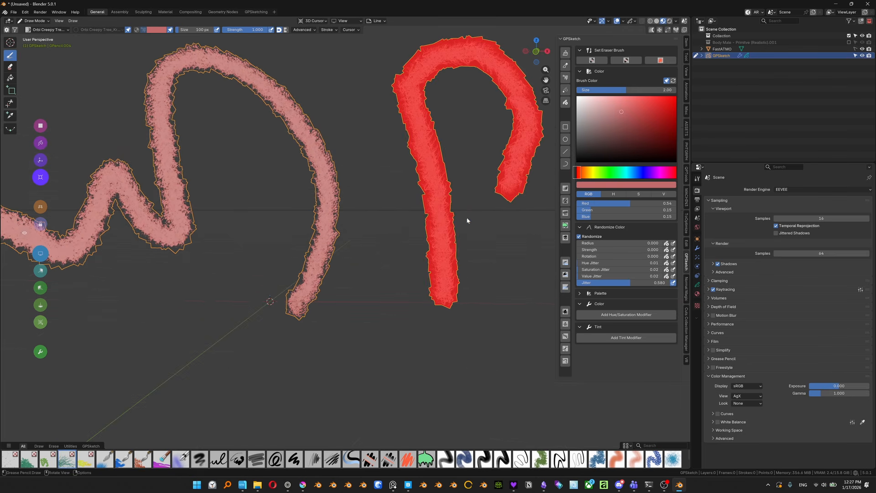
middle_click_drag(467, 219, 372, 254, "shift")
scroll(372, 254, "up", 1)
- Set the GPSketch modifier's Spacing Multiplier to 0.773 and the brush's hue, saturation and value jitter to 0.16
left_click(696, 248)
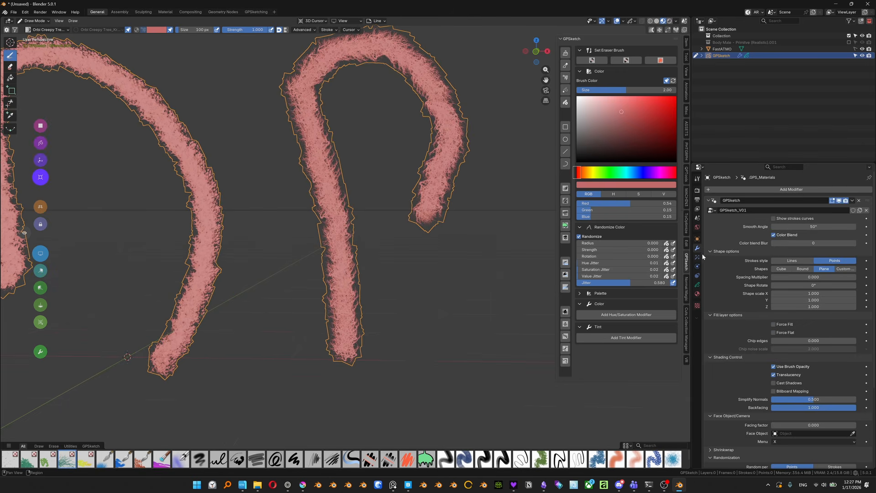
left_click_drag(793, 276, 837, 277)
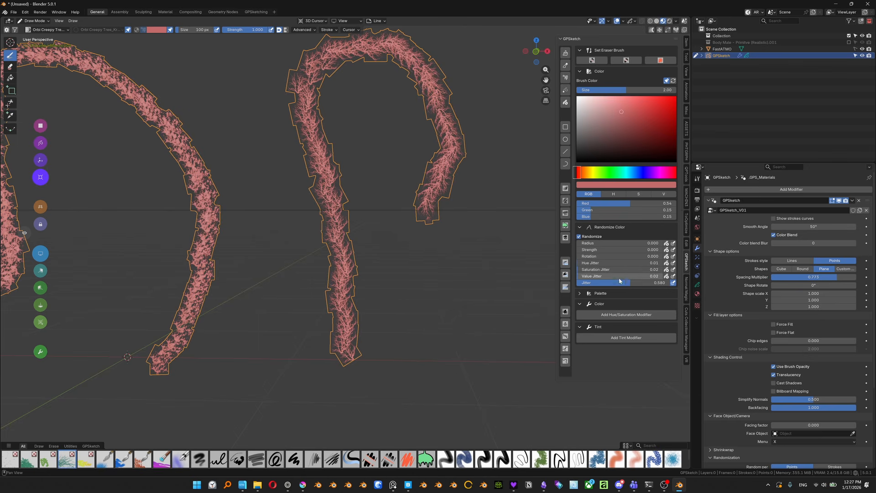
left_click_drag(618, 276, 618, 276)
mouse_move(593, 263)
left_mouse_down()
mouse_move(593, 274)
mouse_move(612, 274)
left_mouse_up()
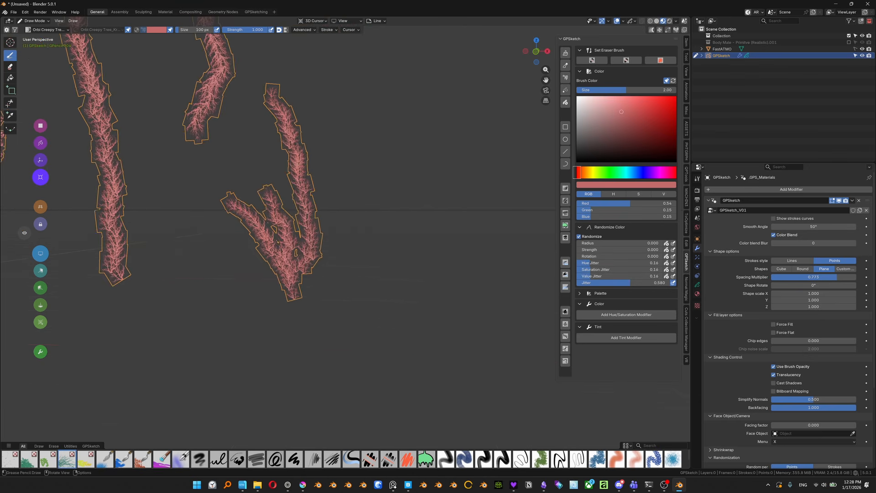
- Draw clusters of coral-like pink branches beside the hook-shaped stroke with the Orbi Creepy Tree brush
mouse_move(433, 298)
left_mouse_down()
mouse_move(405, 134)
mouse_move(534, 182)
left_mouse_up()
middle_click_drag(456, 228, 407, 253, "shift")
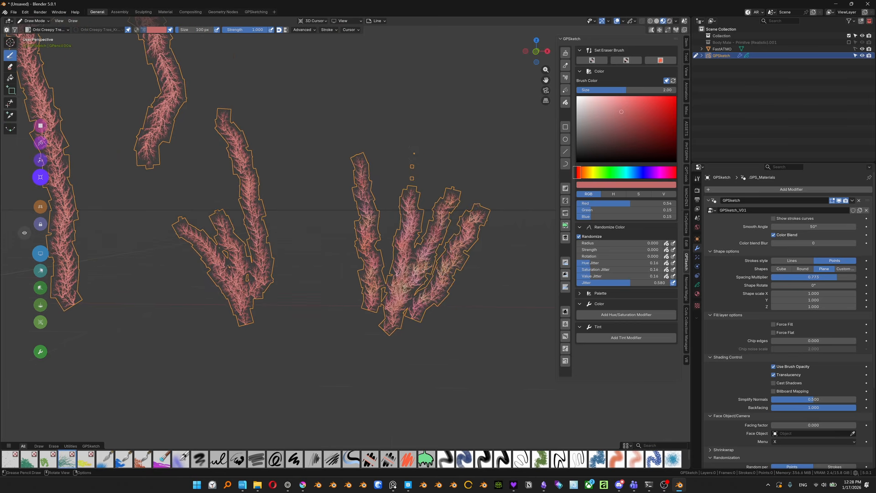
left_click_drag(349, 287, 312, 176)
middle_click_drag(410, 206, 403, 231, "shift")
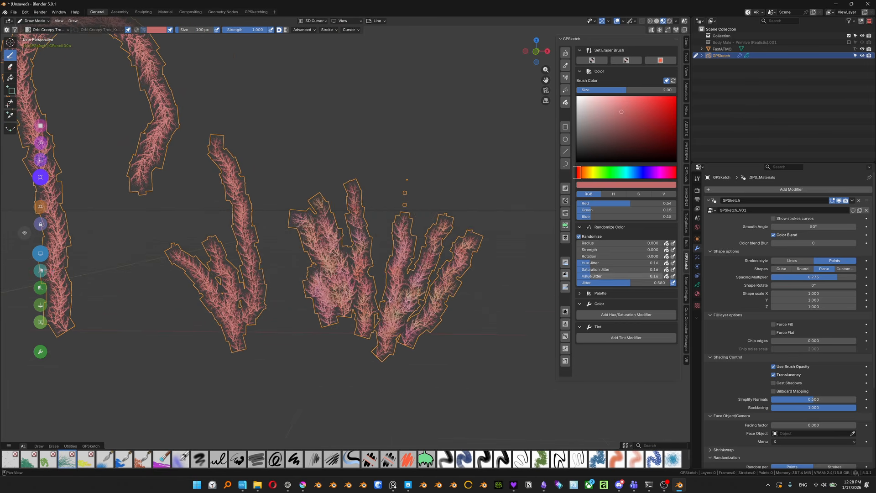
mouse_move(433, 228)
left_mouse_down()
mouse_move(392, 107)
mouse_move(449, 130)
mouse_move(502, 178)
left_mouse_up()
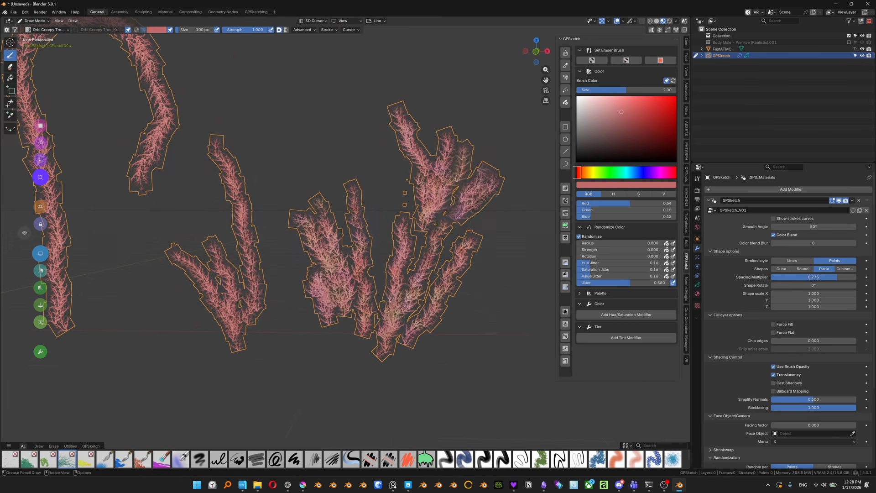
- Change the brush color to a dark blue and draw blue branches above the pink coral cluster
left_click(627, 120)
left_click(645, 173)
left_click_drag(358, 194, 305, 74)
middle_click_drag(365, 201, 384, 228, "shift")
left_click_drag(342, 226, 314, 163)
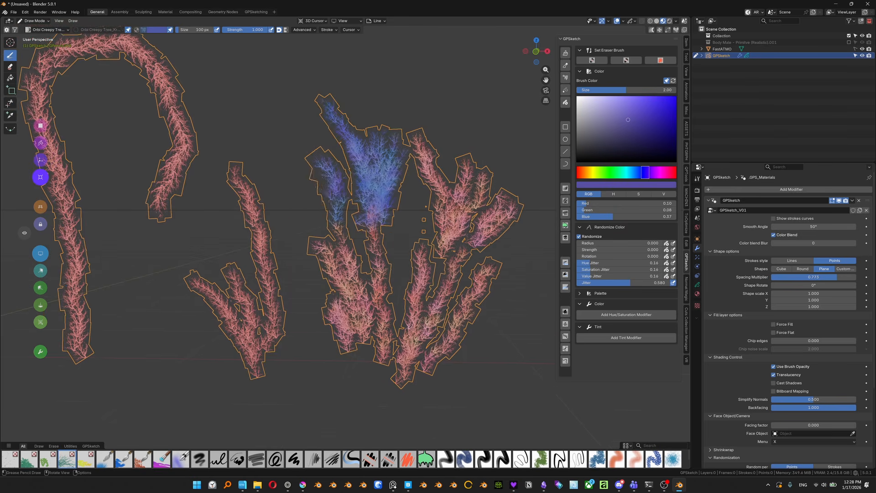
left_click_drag(319, 194, 291, 156)
- Switch to the Orbi Creeper 01 brush and draw several broad blue strokes fanning out above the coral
mouse_move(365, 205)
middle_mouse_down("shift")
mouse_move(411, 215)
mouse_move(388, 241)
mouse_move(418, 242)
middle_mouse_up("shift")
scroll(411, 215, "down", 2)
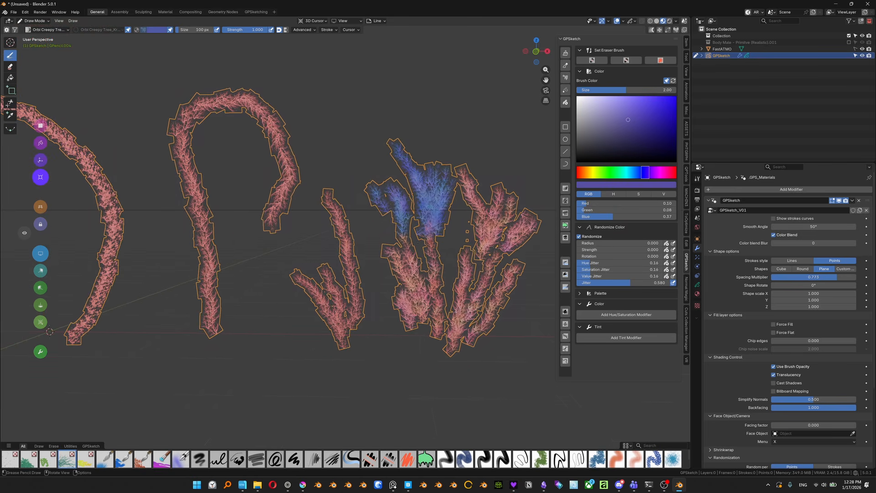
left_click(48, 459)
middle_click_drag(388, 182, 392, 226, "shift")
mouse_move(358, 188)
left_mouse_down()
mouse_move(365, 98)
mouse_move(306, 87)
left_mouse_up()
middle_click_drag(387, 183, 365, 182, "shift")
left_click_drag(351, 187, 408, 114)
left_click_drag(361, 189, 474, 137)
left_click_drag(374, 192, 484, 180)
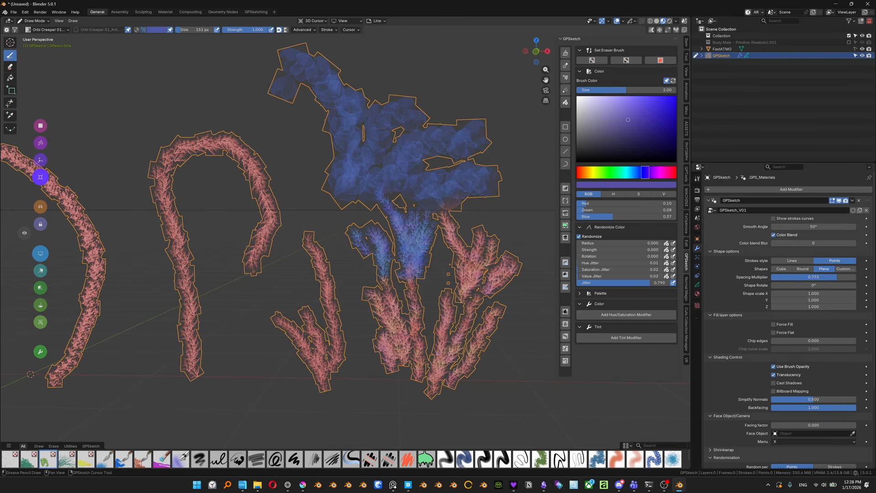
- Show the QPTools material list and collapse its CleanUp and Grease Pencil Materials sections
middle_click_drag(397, 191, 373, 205, "shift")
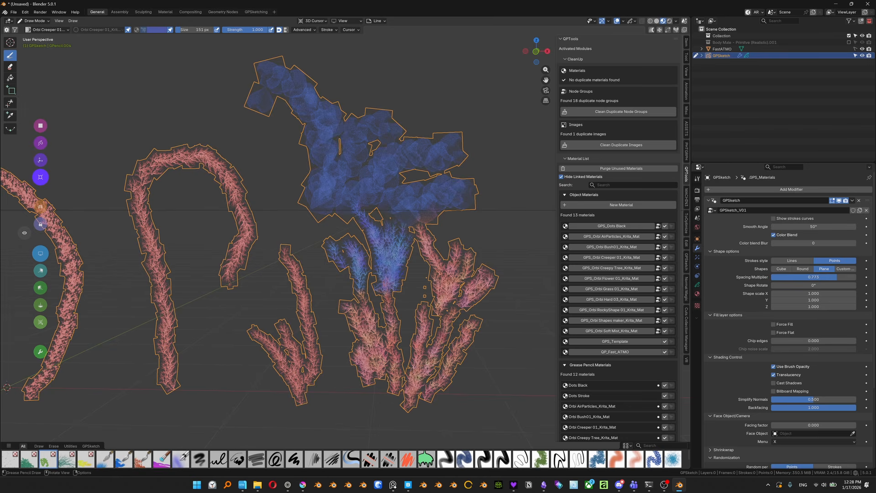
left_click(567, 60)
left_click(564, 274)
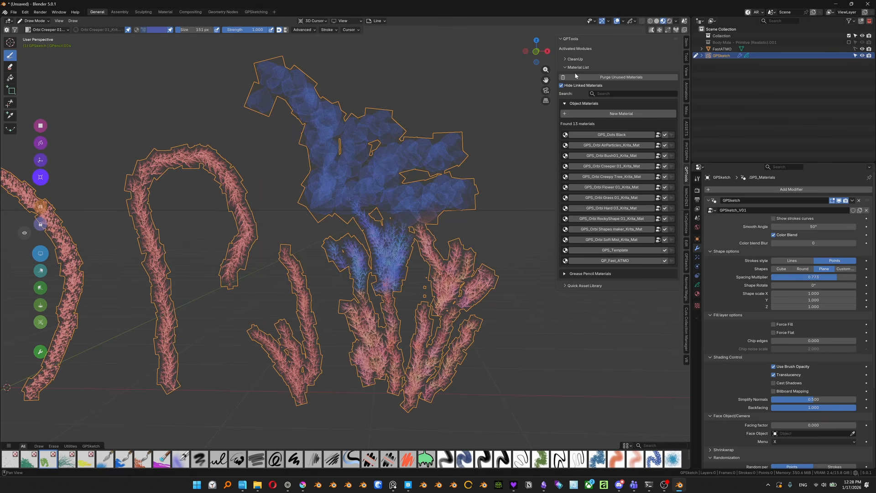
- Open the GPS_Orbi Creepy Tree_Krita_Mat material's node tree and rearrange its editor window so the blue strokes stay partly visible
left_click(616, 176)
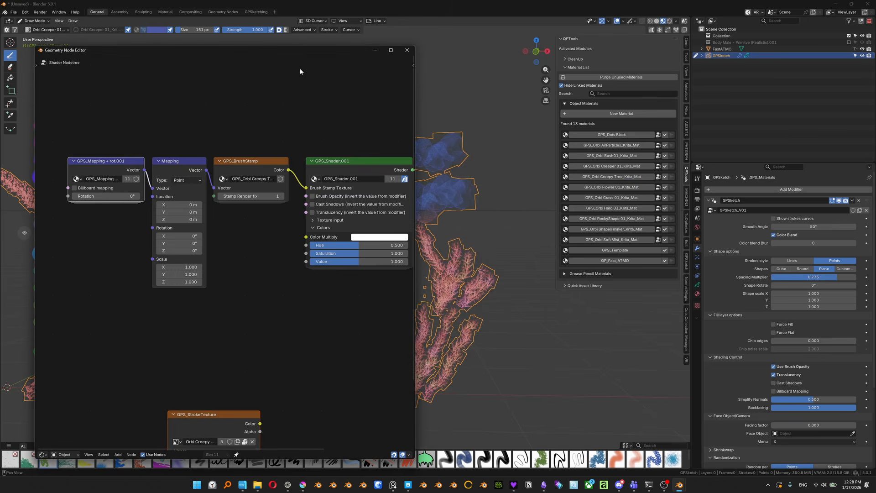
mouse_move(300, 50)
left_mouse_down()
mouse_move(367, 51)
mouse_move(364, 26)
left_mouse_up()
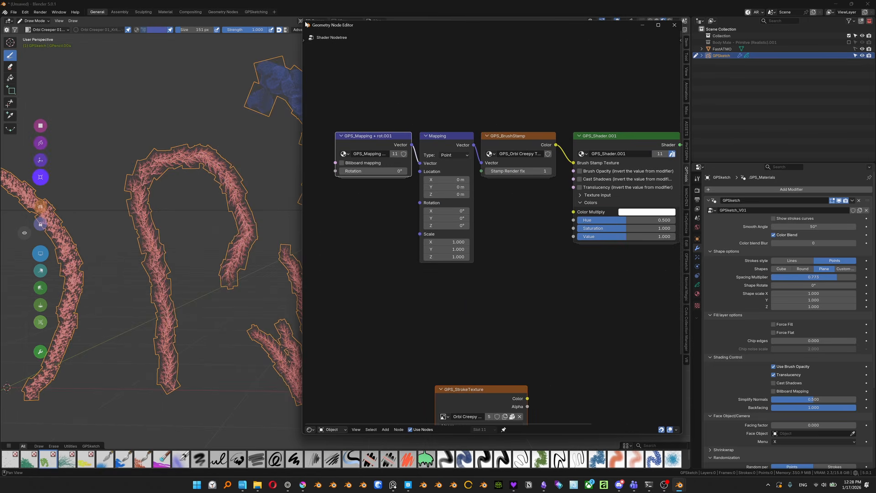
left_click_drag(302, 21, 244, 131)
left_click_drag(410, 134, 518, 142)
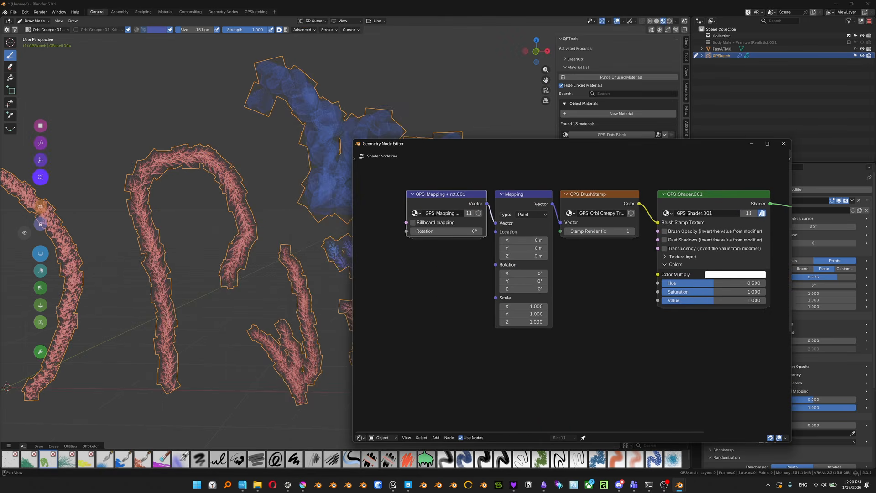
- Show the Creepy Tree material's full node tree and move its editor window clear of the strokes
middle_click_drag(260, 221, 254, 223)
middle_click_drag(461, 299, 448, 313)
scroll(456, 312, "down", 2)
left_click(641, 51)
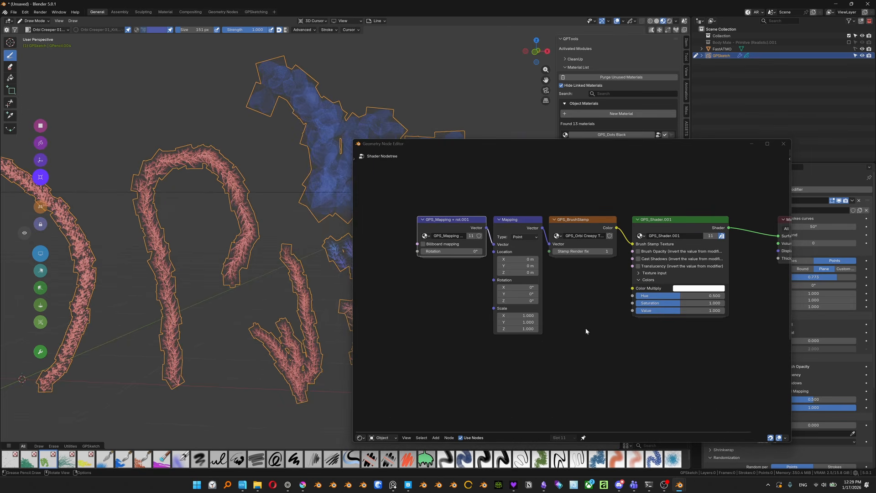
left_click_drag(663, 225, 715, 171)
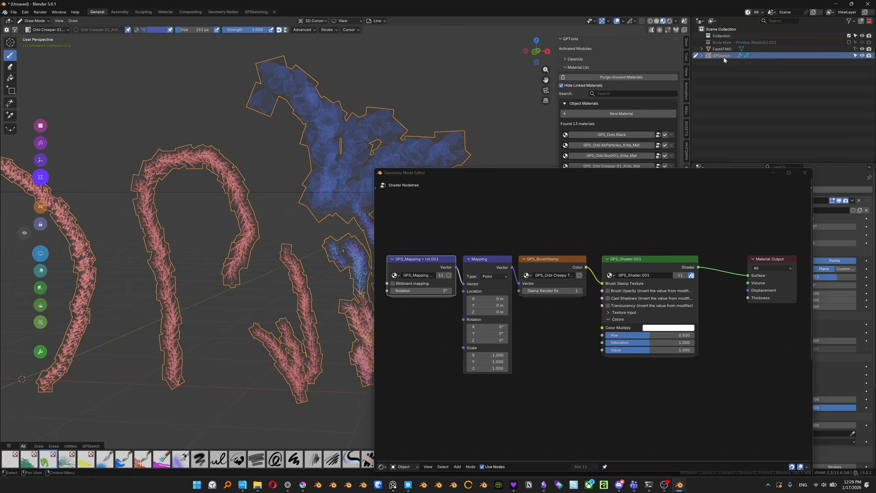
left_click_drag(536, 175, 389, 149)
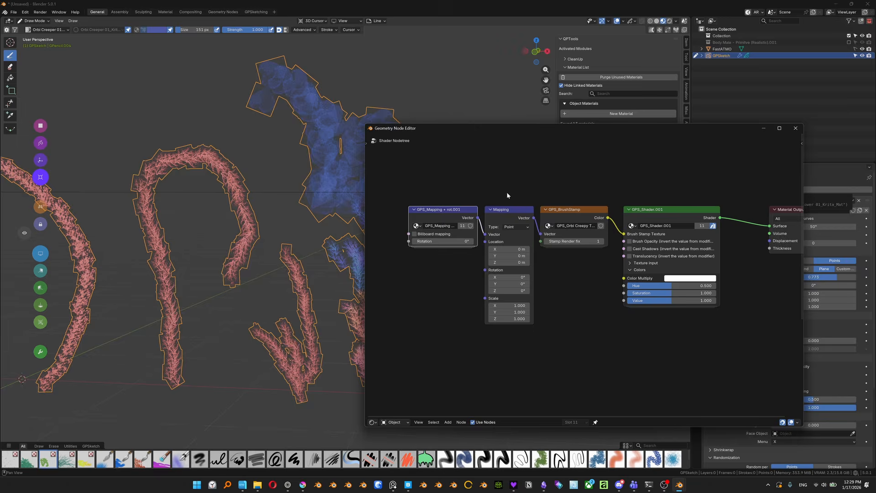
left_click_drag(535, 136, 595, 135)
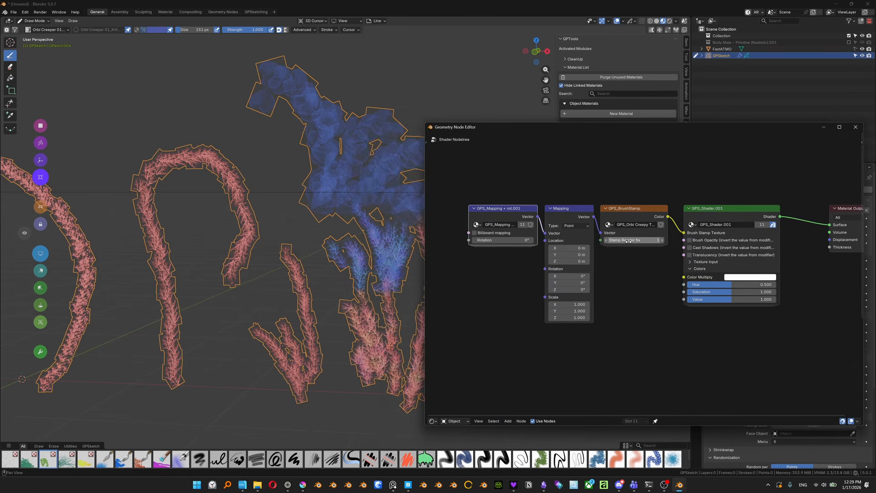
- Compare Stamp Render fix values on the GPS_BrushStamp node and set it to 2 for the Orbi Creeper 01 material
scroll(628, 241, "up", 1, "ctrl")
scroll(628, 241, "down", 1, "ctrl")
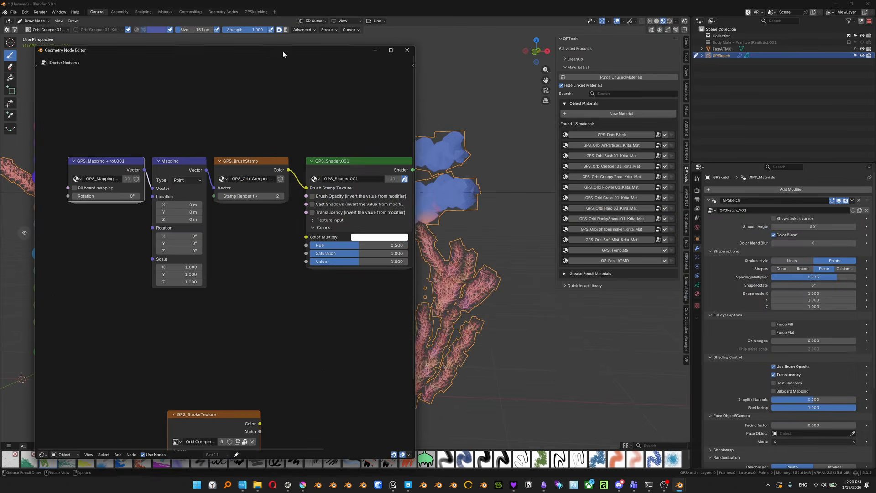
left_click_drag(283, 51, 704, 50)
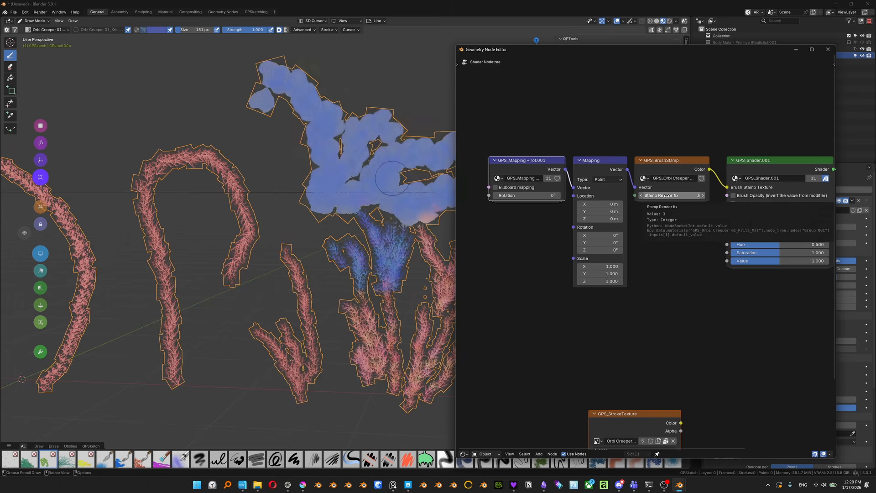
scroll(666, 195, "up", 2, "ctrl")
scroll(666, 195, "down", 3, "ctrl")
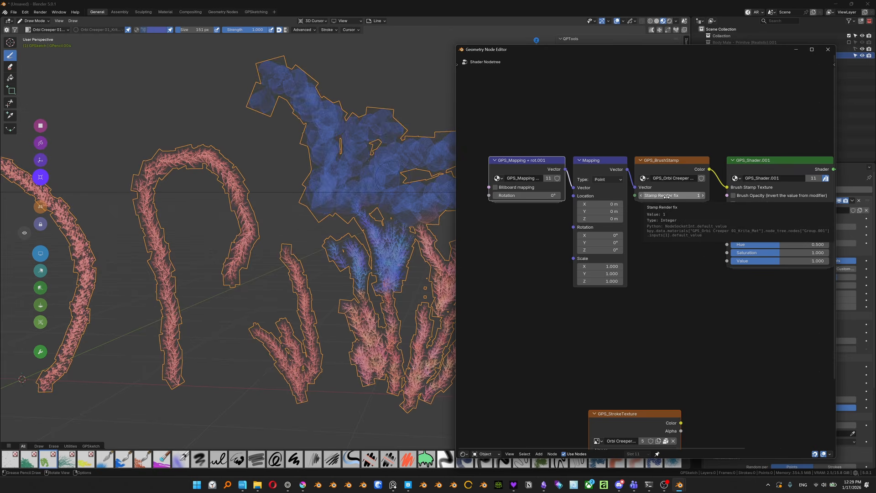
left_click_drag(667, 197, 672, 197)
- Draw a branching, wavy blue Orbi Creeper 01 stroke above the pink curves
mouse_move(369, 181)
middle_mouse_down()
mouse_move(345, 227)
mouse_move(410, 241)
middle_mouse_up()
scroll(344, 226, "down", 2)
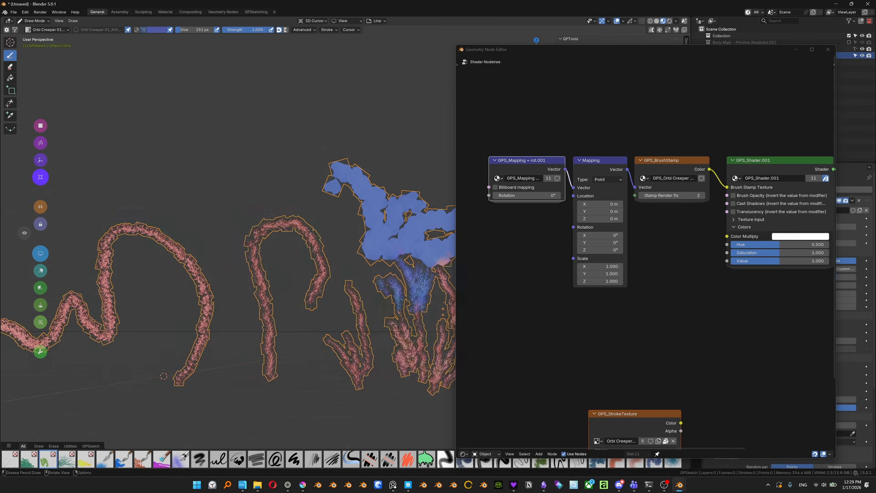
mouse_move(271, 213)
left_mouse_down()
mouse_move(146, 86)
mouse_move(91, 129)
left_mouse_up()
middle_click_drag(109, 137, 151, 149, "shift")
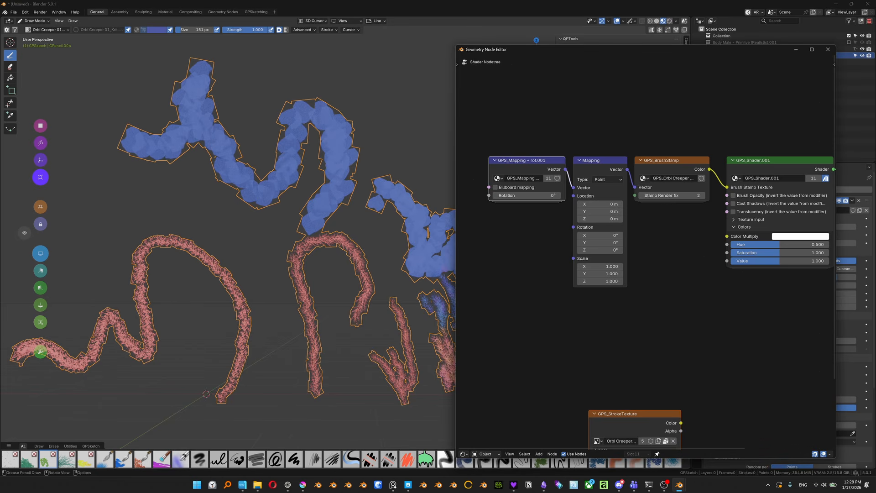
- Draw a dense blue patch, a large curve around it and several long fanning strokes above the wavy blue stroke
mouse_move(569, 53)
left_mouse_down()
mouse_move(511, 52)
mouse_move(542, 60)
left_mouse_up()
middle_click_drag(387, 132, 324, 184, "shift")
mouse_move(406, 83)
left_mouse_down()
mouse_move(327, 208)
mouse_move(310, 93)
mouse_move(329, 180)
left_mouse_up()
middle_click_drag(338, 175, 340, 208, "shift")
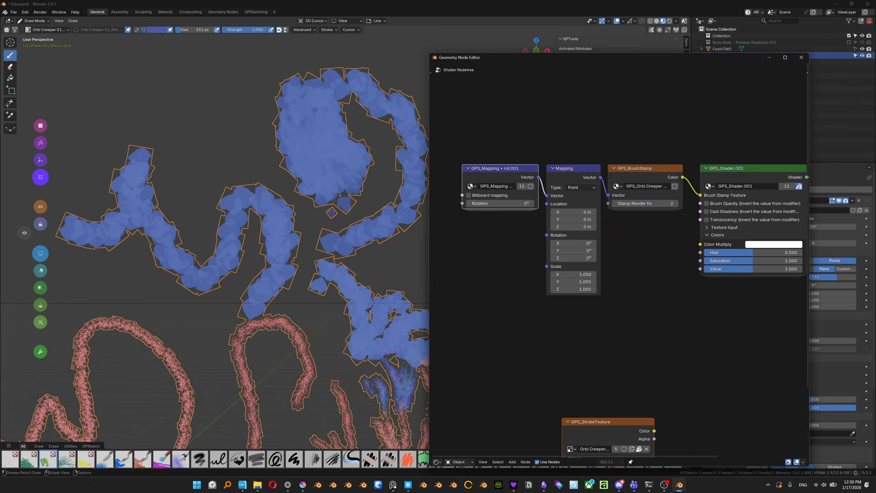
mouse_move(258, 180)
left_mouse_down()
mouse_move(205, 39)
mouse_move(132, 86)
mouse_move(207, 203)
left_mouse_up()
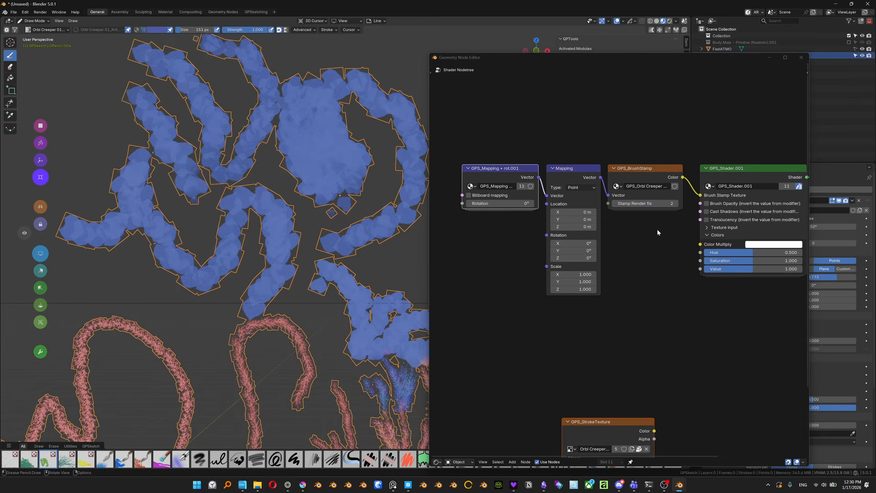
middle_click_drag(347, 228, 368, 249)
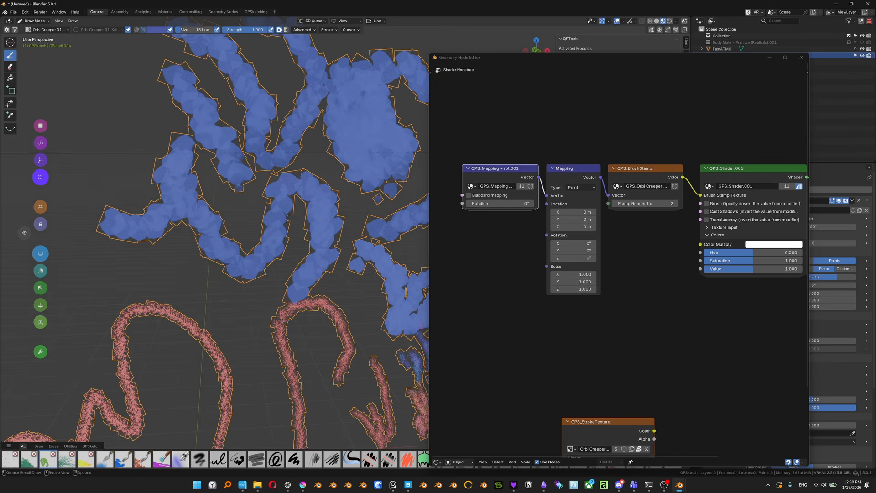
- Move the node editor down and draw a tall, nearly vertical blue stroke in the empty area beside the existing strokes
left_click_drag(499, 53, 486, 146)
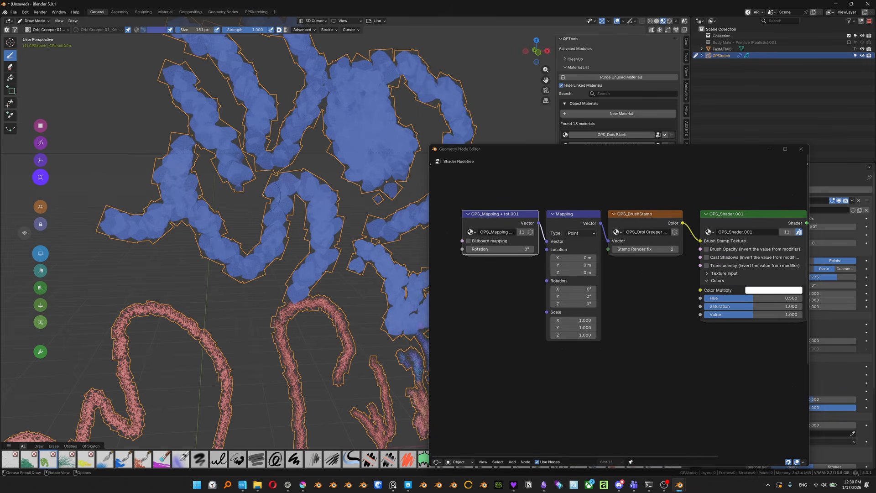
middle_click_drag(137, 256, 369, 282, "shift")
left_click_drag(211, 352, 227, 118)
scroll(234, 270, "up", 1)
- Set the Rotation of the GPS_Mapping + rot.001 node to 180°
left_click(501, 251)
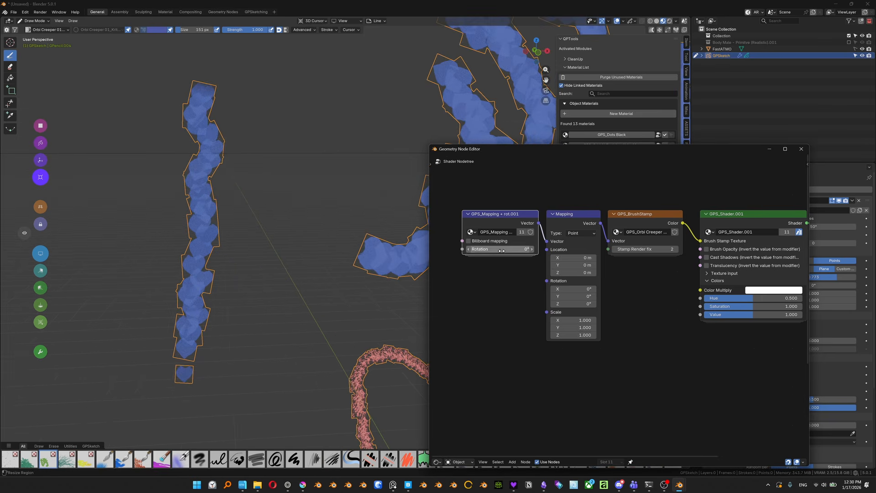
type("180")
key("Return")
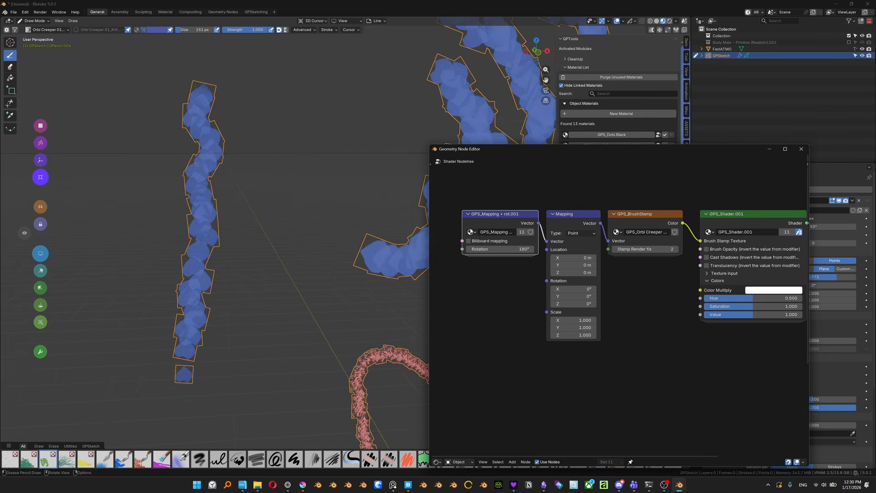
- Draw several more upright blue strokes between the tall vertical stroke and the earlier blue strokes
left_click_drag(274, 371, 246, 118)
left_click_drag(314, 255, 312, 128)
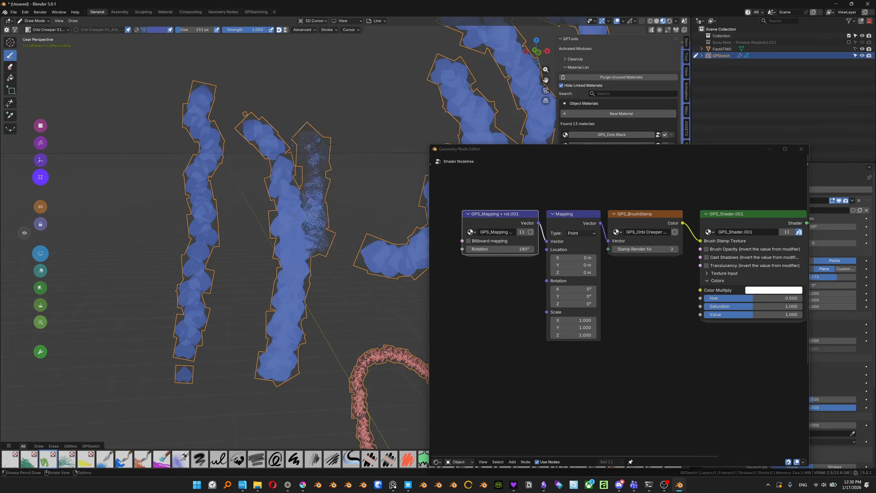
left_click_drag(345, 196, 284, 42)
scroll(293, 87, "down", 1)
scroll(292, 86, "down", 1)
middle_click_drag(293, 86, 271, 100, "shift")
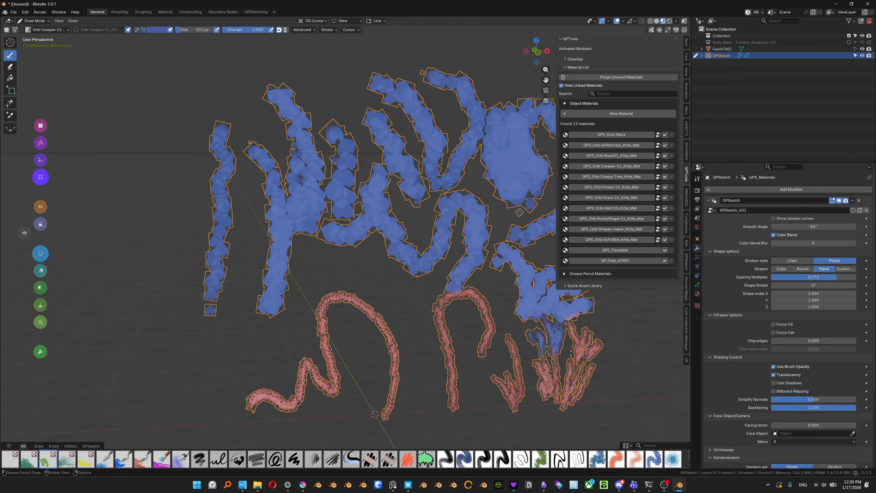
middle_click_drag(385, 237, 354, 199, "shift")
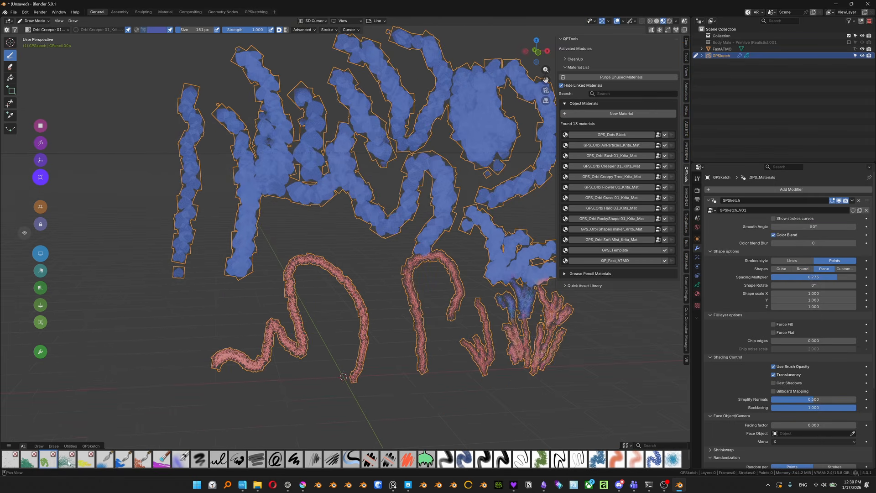
- Switch to the Orbi Bush01 brush and draw two leafy blue strokes beside the pink wavy curve
left_click(27, 460)
mouse_move(179, 343)
left_mouse_down()
mouse_move(105, 261)
mouse_move(57, 285)
left_mouse_up()
middle_click_drag(59, 286, 182, 266, "shift")
left_click_drag(191, 295, 319, 401)
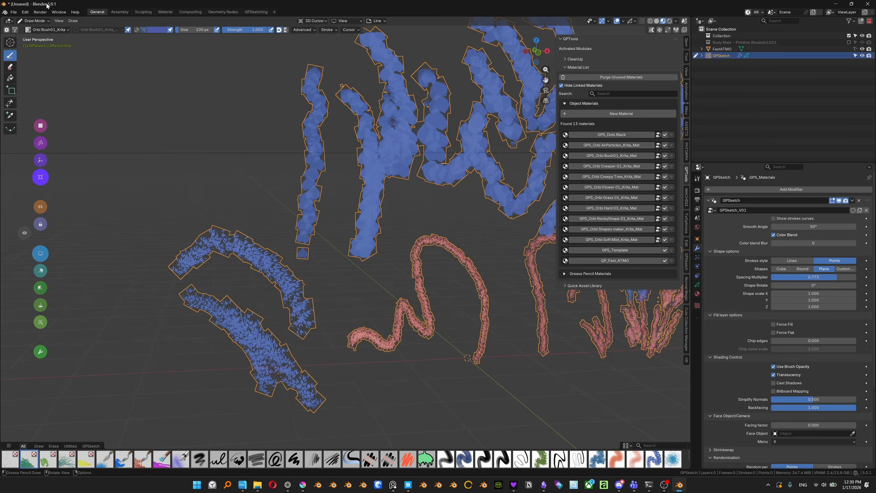
- Prepare a Save Brushes to Library export using the GPSketch asset library and the Brushes/Mesh Texture Paint catalog for all brushes
left_click(14, 12)
mouse_move(25, 112)
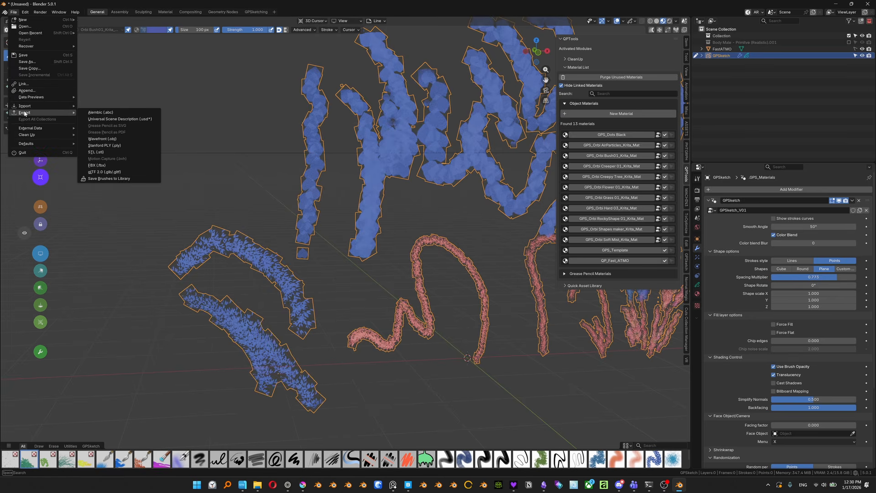
left_click(117, 179)
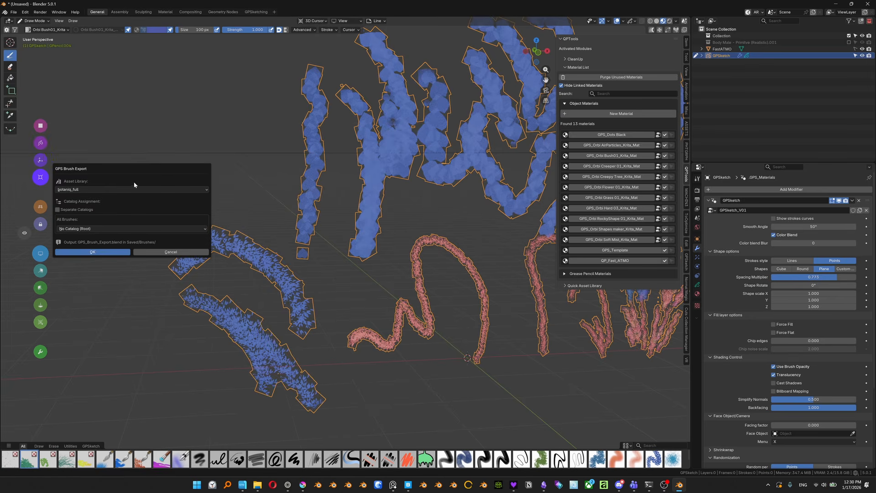
left_click_drag(161, 173, 398, 151)
left_click(392, 168)
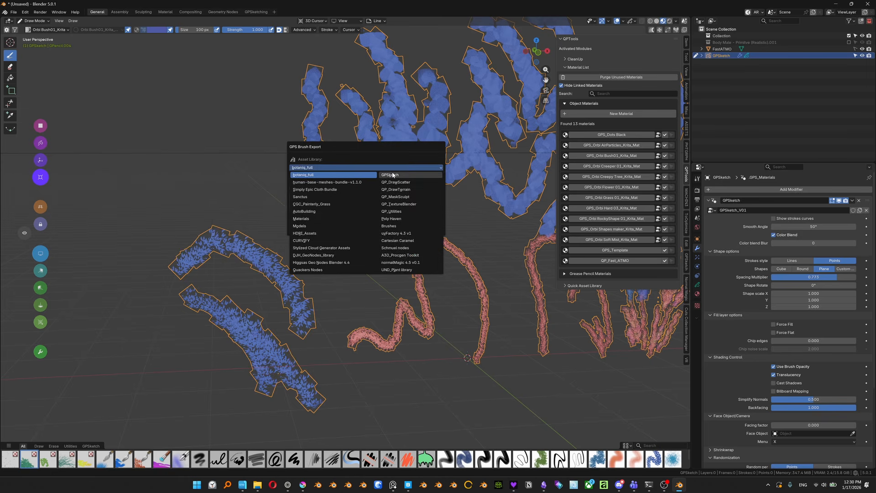
left_click(391, 174)
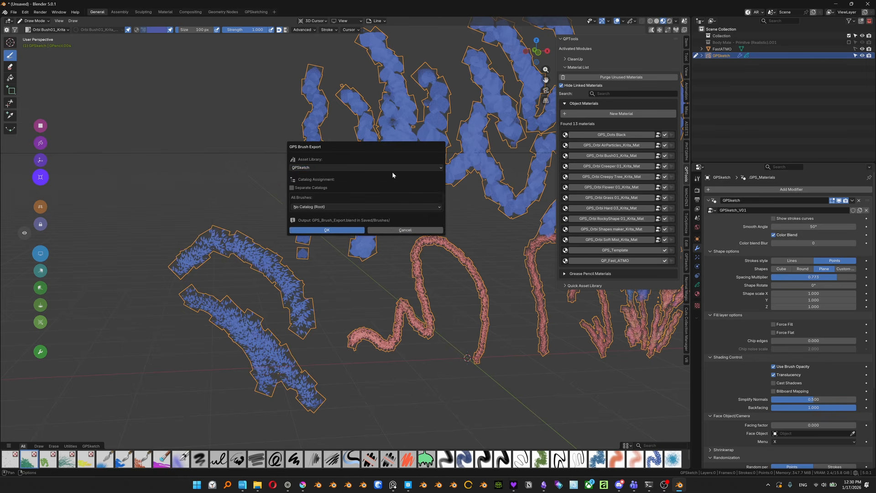
left_click(305, 213)
left_click(320, 235)
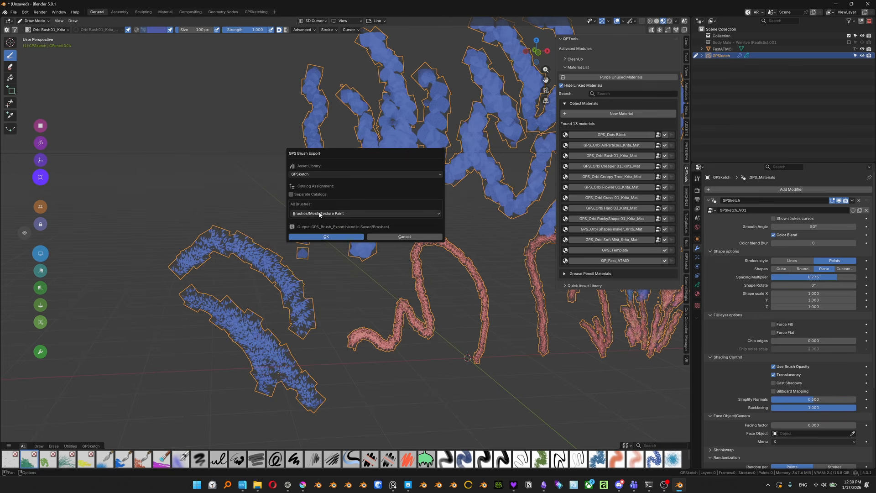
- Try the Separate Catalogs option, turn it back off and cancel the brush export
left_click(301, 195)
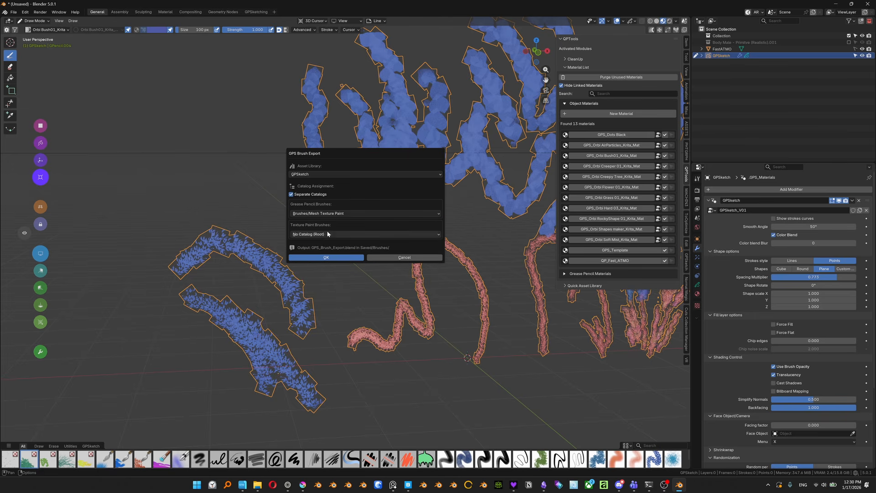
left_click(330, 232)
left_click(329, 228)
left_click(308, 196)
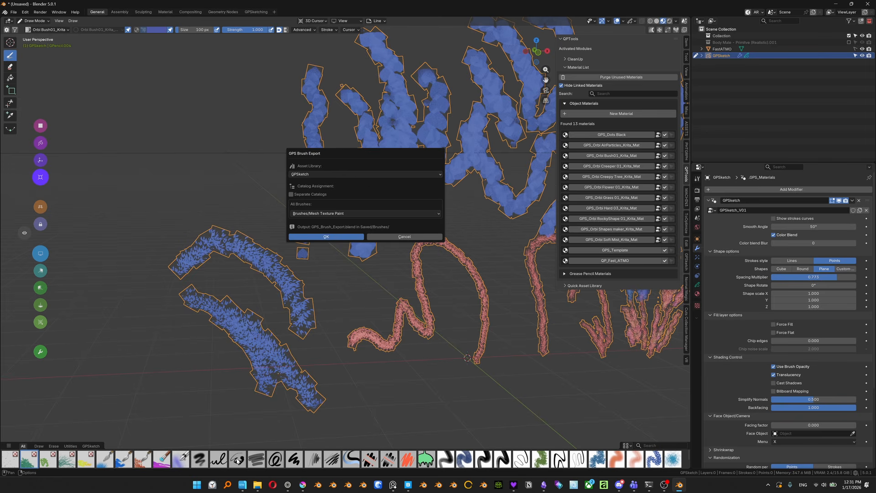
left_click(425, 238)
- Activate the Orbi Hard 03_Krita brush and move the report pop-up into the empty area below the strokes
mouse_move(312, 398)
middle_mouse_down("shift")
mouse_move(295, 396)
mouse_move(275, 374)
middle_mouse_up("shift")
scroll(275, 375, "down", 1)
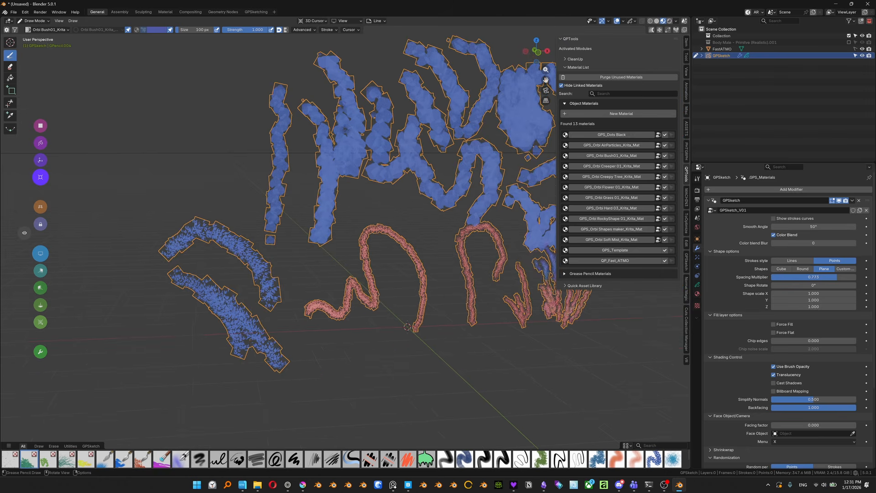
middle_click_drag(251, 340, 214, 314)
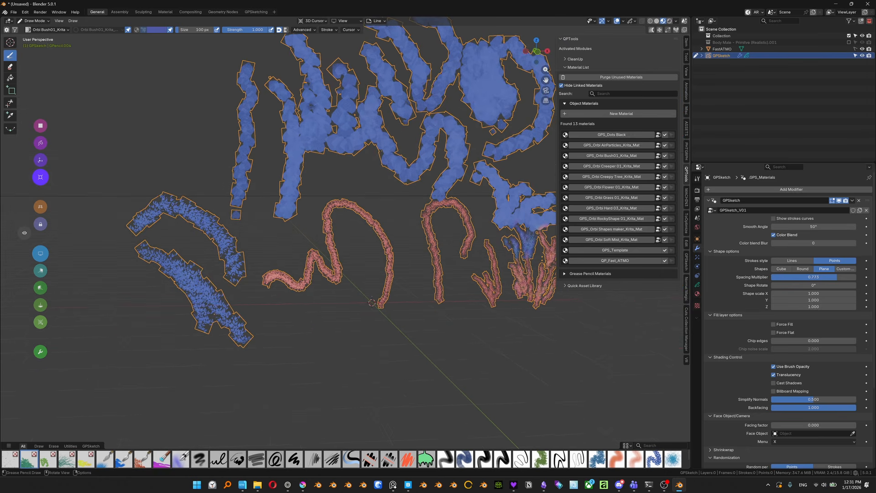
right_click(124, 461)
left_click(114, 382)
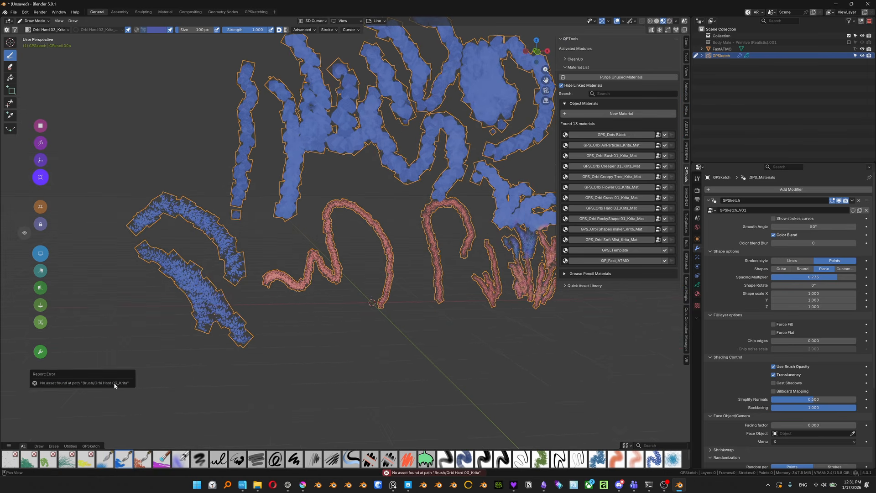
left_click_drag(114, 382, 224, 373)
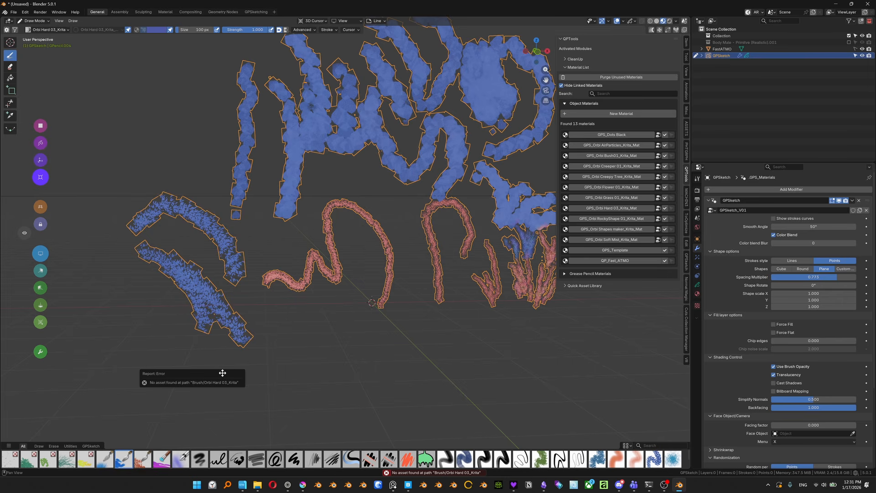
left_click_drag(222, 373, 368, 334)
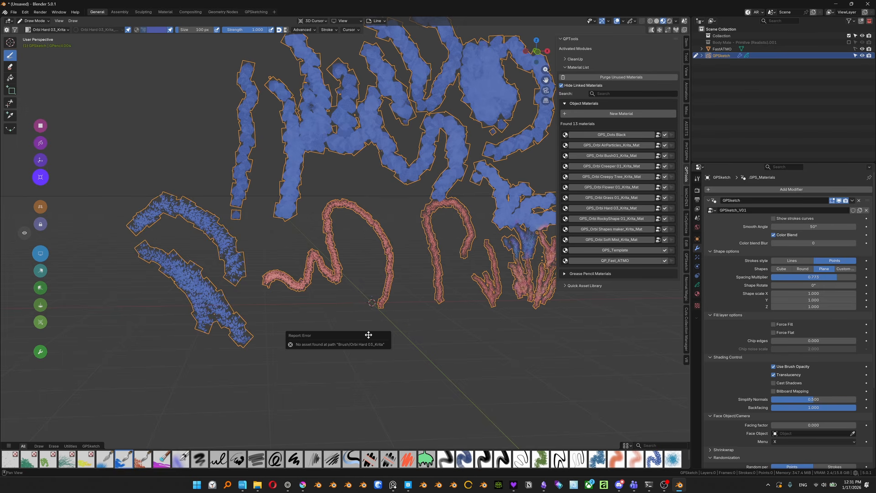
mouse_move(368, 335)
left_mouse_down()
mouse_move(337, 299)
mouse_move(366, 330)
left_mouse_up()
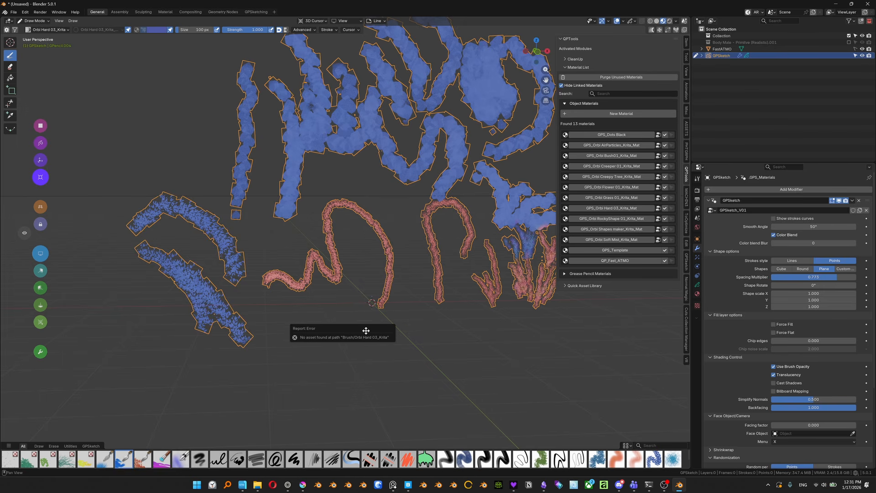
- Show the Save Brushes to Library export command and its description without running it
left_click(14, 12)
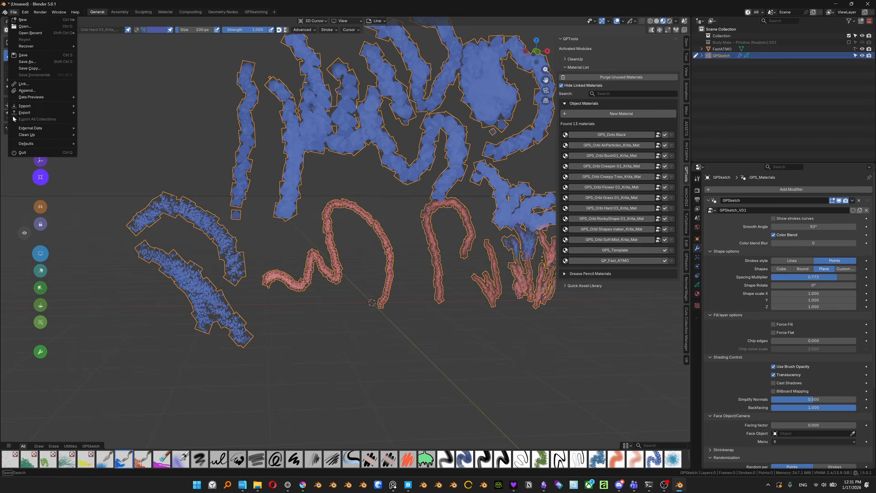
mouse_move(27, 111)
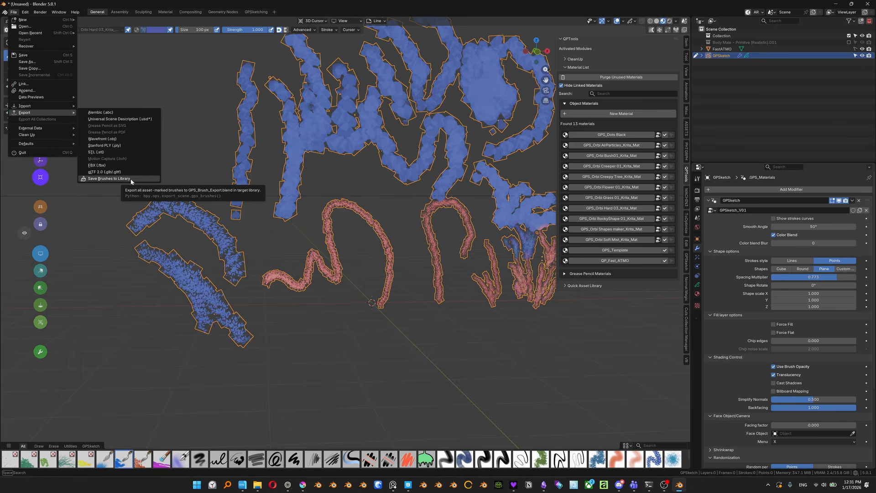
left_click(505, 461)
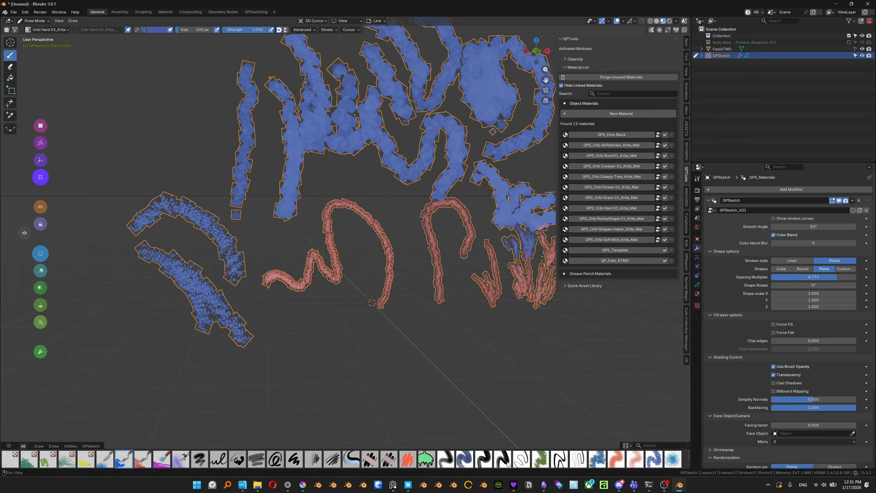
- Activate the D_Flat Brush01 brush and show its asset options without choosing any of them
left_click(503, 459)
right_click(503, 459)
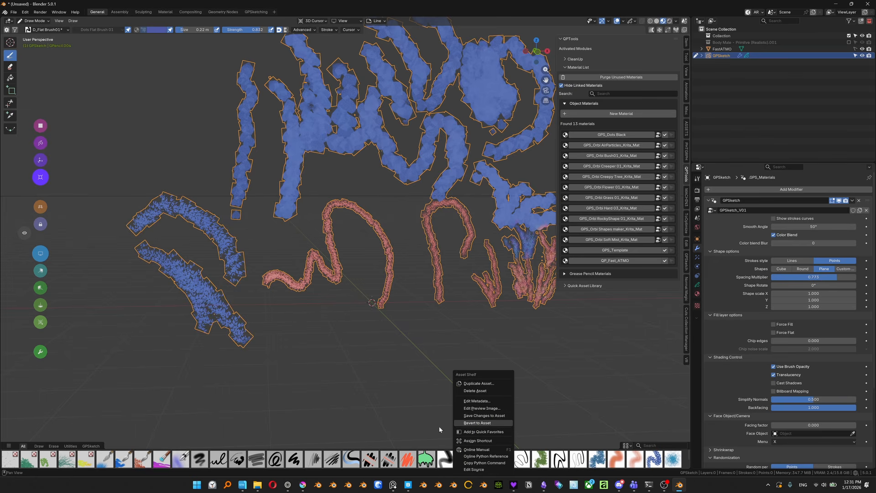
left_click(405, 212)
middle_click_drag(374, 177, 361, 174)
middle_click_drag(362, 174, 348, 193, "shift")
scroll(348, 198, "down", 1)
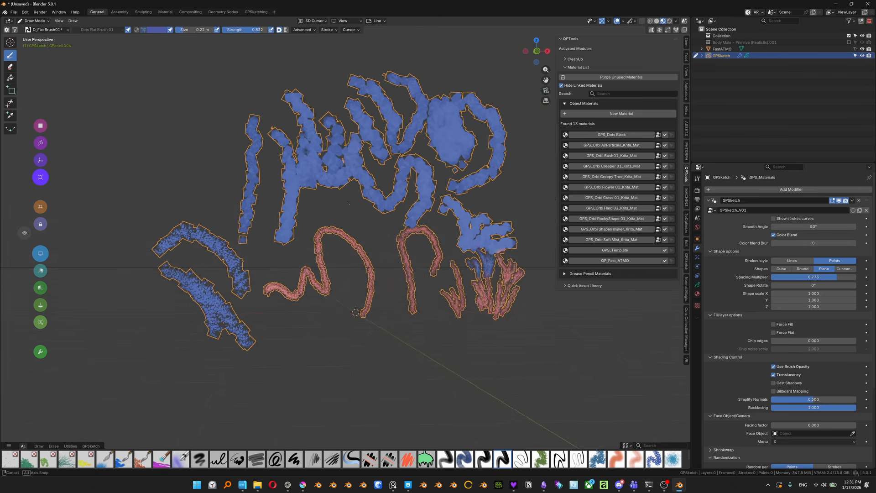
right_click(502, 457)
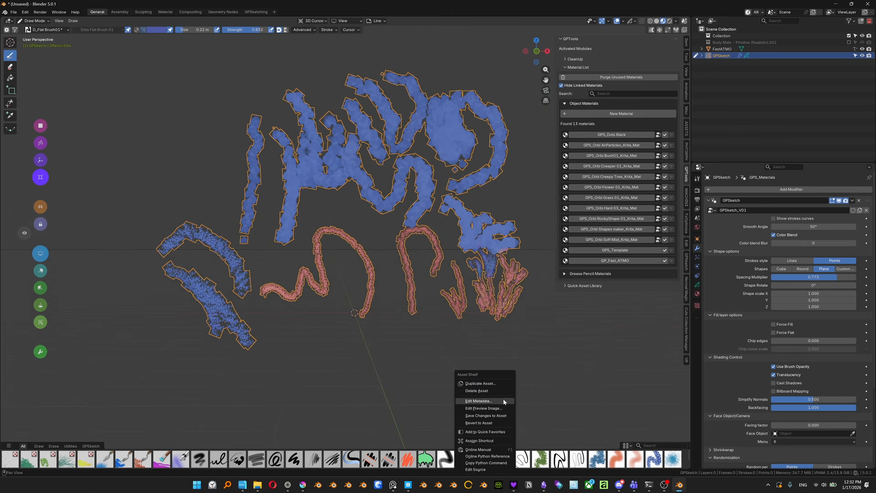
left_click(334, 206)
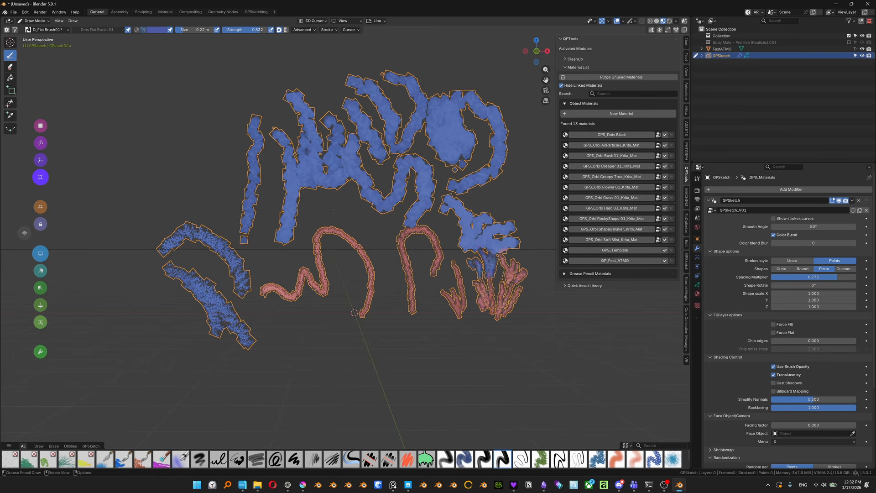
left_click(13, 12)
mouse_move(46, 112)
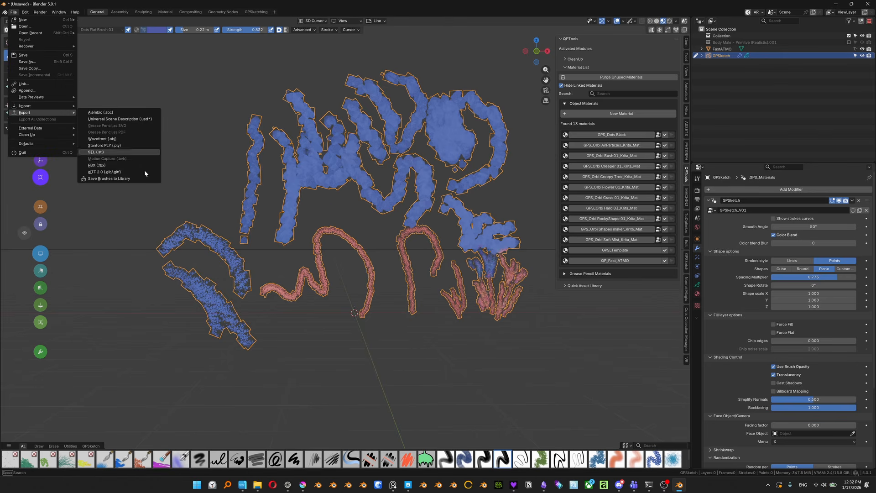
left_click(132, 179)
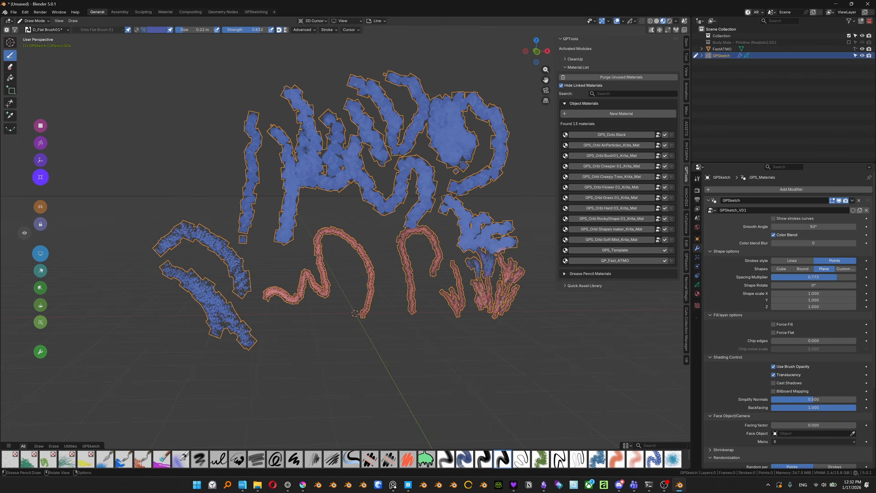
- Export all brushes with Save Brushes to Library into the GPSketch asset library, using the Brushes/Mesh Texture Paint catalog
left_click(16, 12)
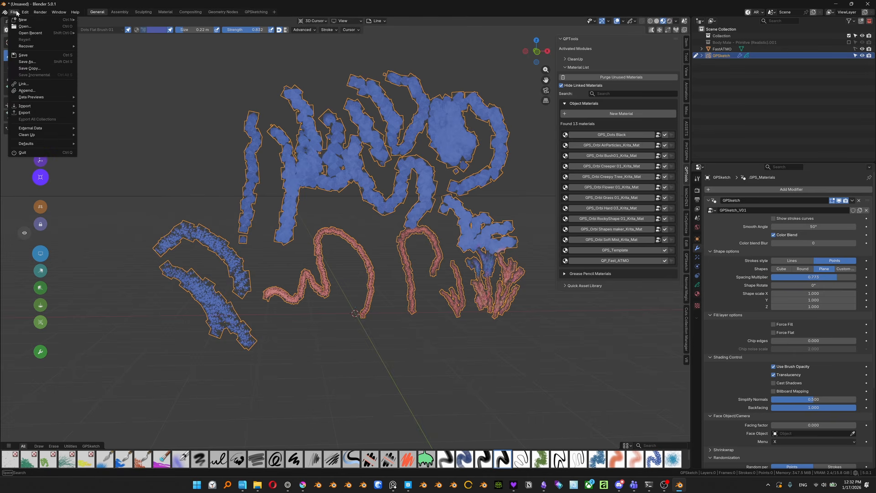
mouse_move(25, 112)
left_click(119, 179)
left_click(110, 186)
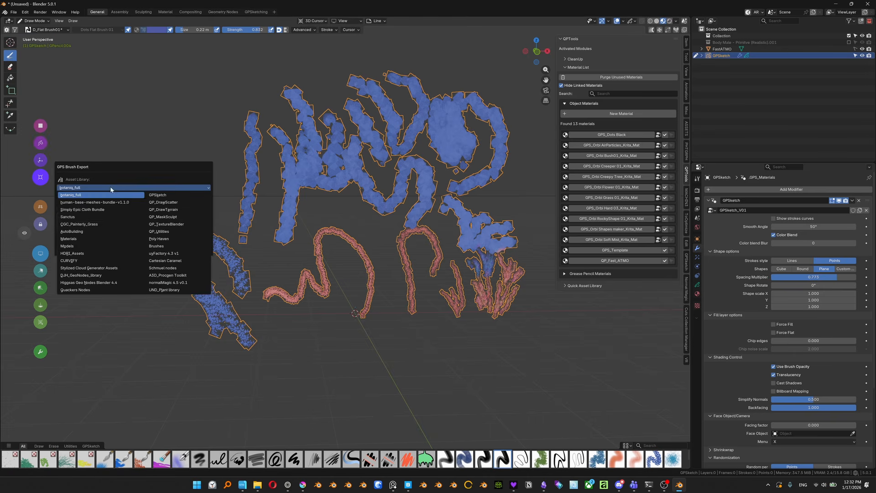
left_click(151, 195)
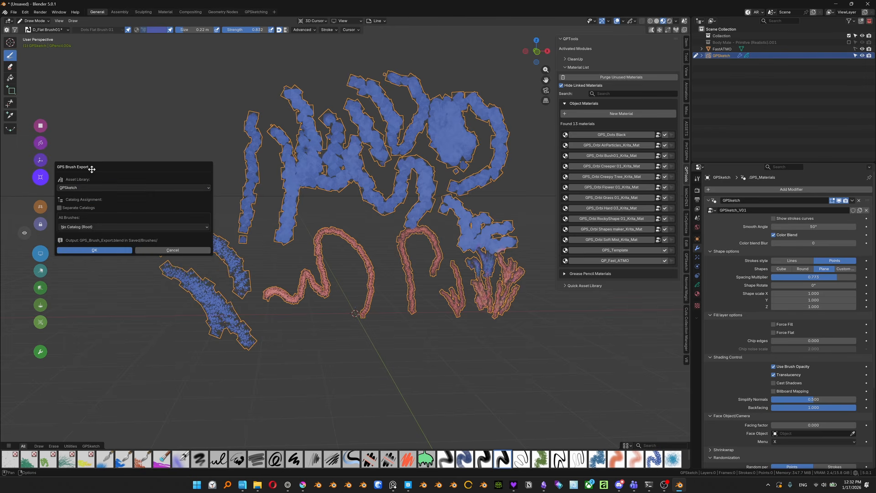
left_click_drag(91, 170, 153, 168)
left_click(145, 226)
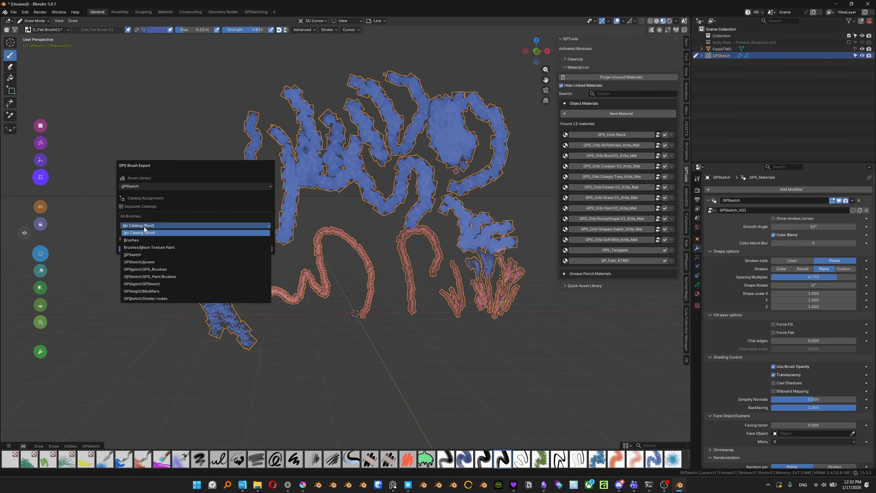
left_click(144, 232)
left_click(149, 250)
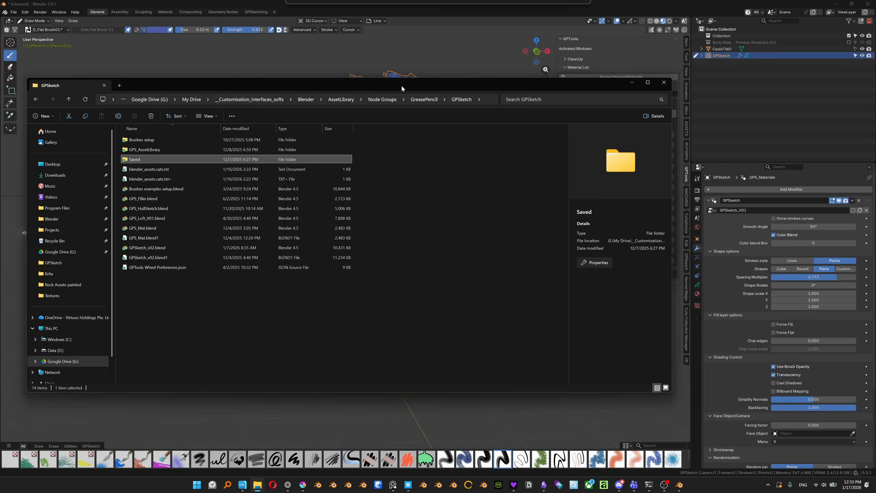
- Open the Brushes folder inside the GPSketch library's Saved folder in File Explorer and select the exported brush file
left_click_drag(402, 85, 515, 96)
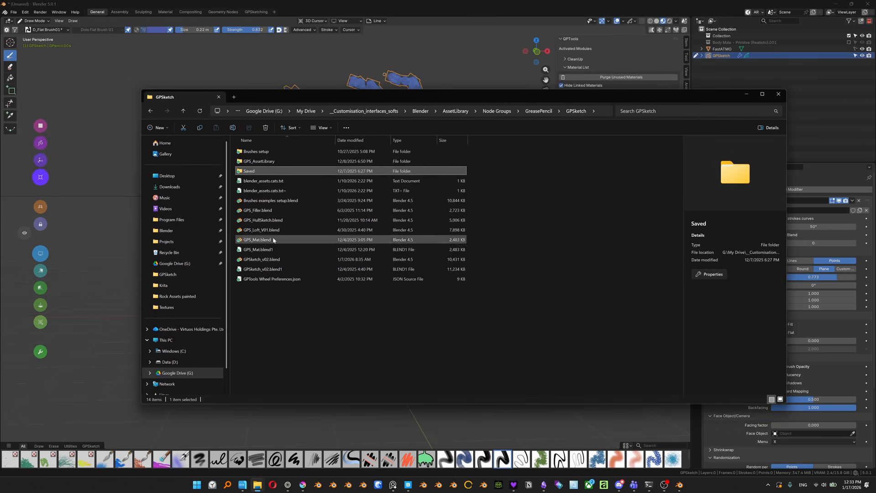
double_click(254, 172)
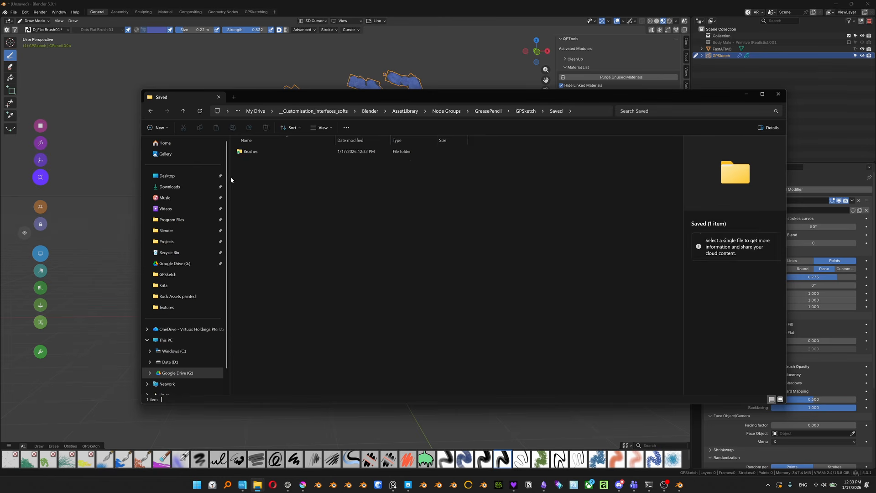
double_click(246, 151)
left_click(256, 154)
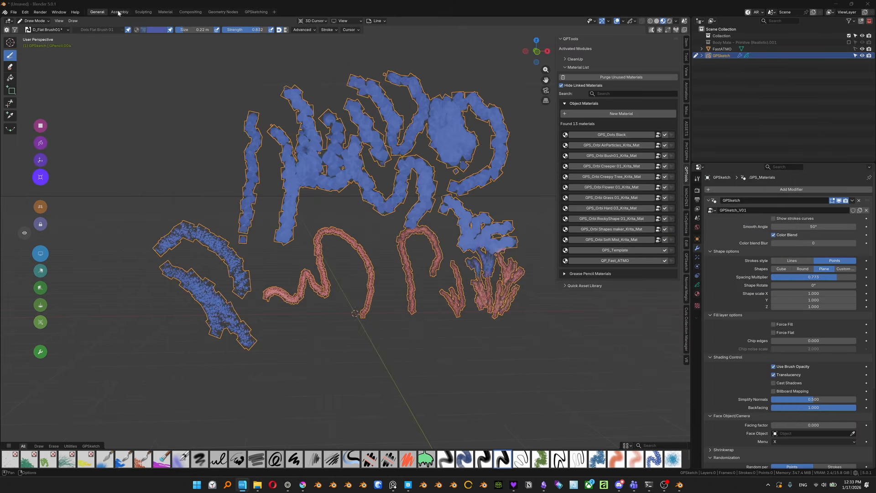
- Switch Blender to the Assembly workspace, show the GPSketch library in the asset browser and widen the browser
left_click(120, 12)
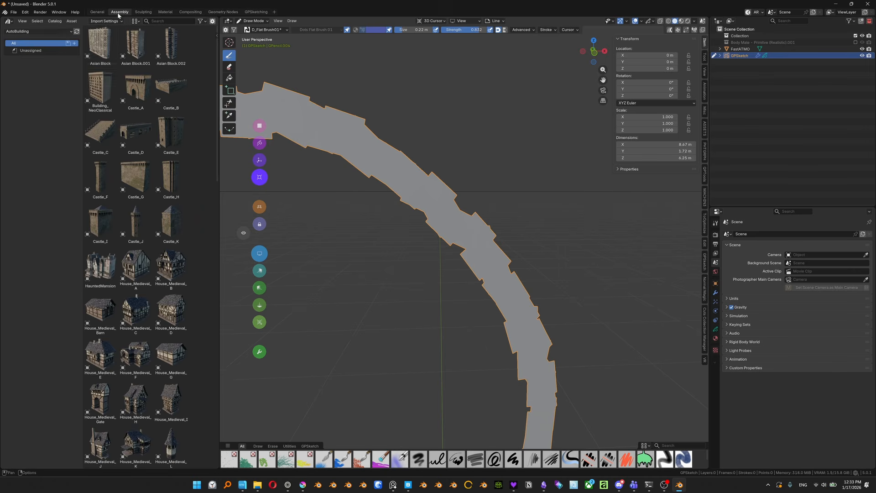
left_click(39, 31)
left_click(114, 64)
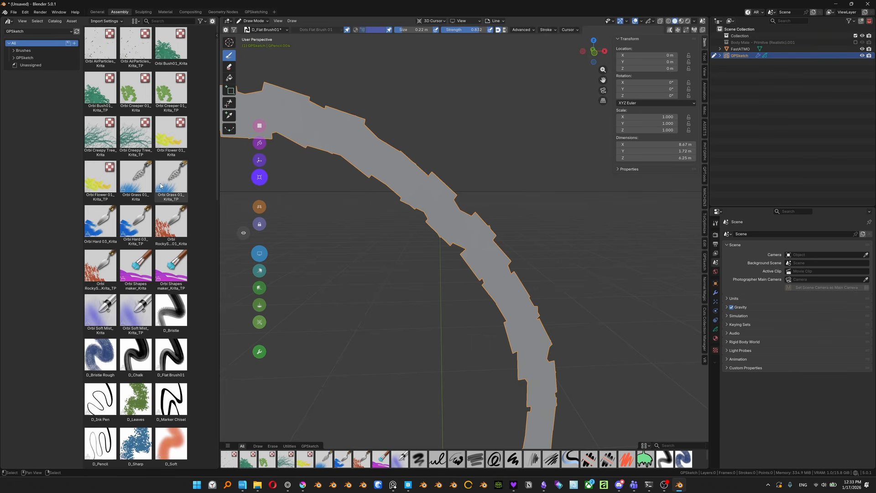
left_click_drag(219, 186, 246, 186)
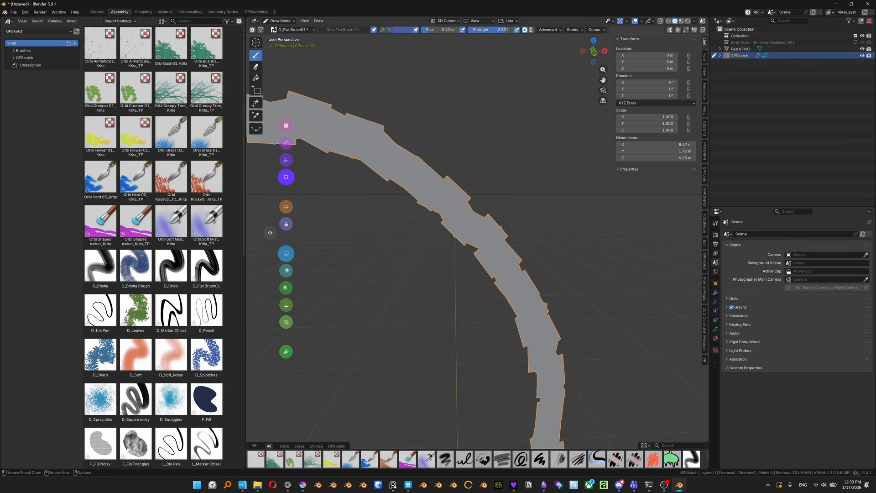
scroll(402, 274, "down", 2)
middle_click_drag(402, 274, 402, 280)
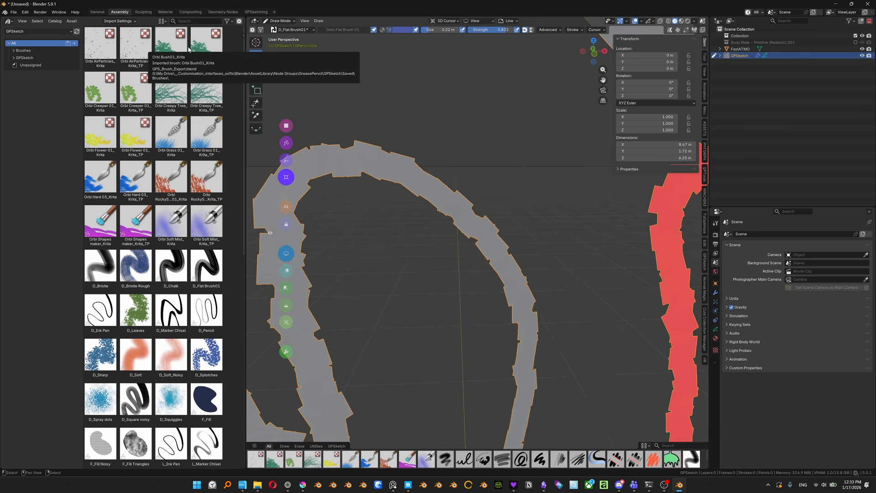
mouse_move(458, 204)
middle_mouse_down()
mouse_move(470, 214)
mouse_move(464, 220)
middle_mouse_up()
- Expand the Brushes catalog, display its Mesh Texture Paint brushes and give the asset browser slightly more width
left_click(17, 50)
left_click(14, 51)
left_click(25, 59)
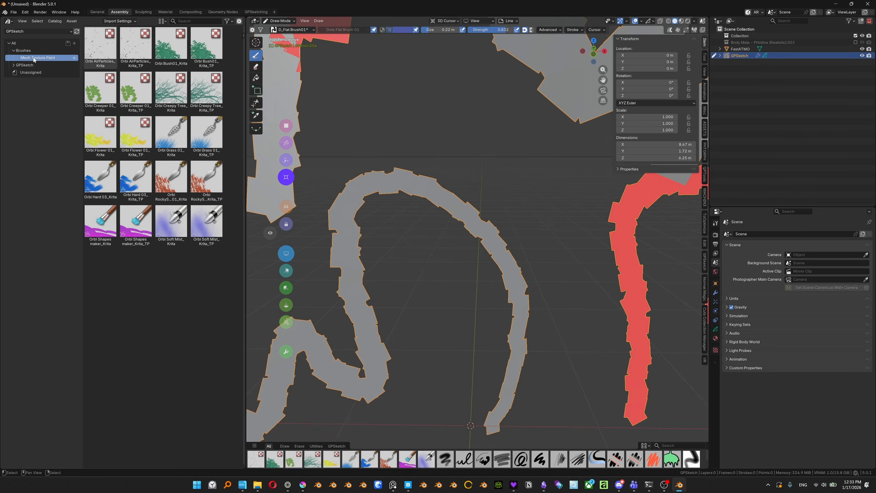
left_click_drag(245, 219, 260, 219)
- Expand the GPSketch catalog and compare its GPS_Brushes and GPS_Paint Brushes, checking the options available for D_Leaves and GPS_Grass
left_click(13, 65)
left_click(36, 80)
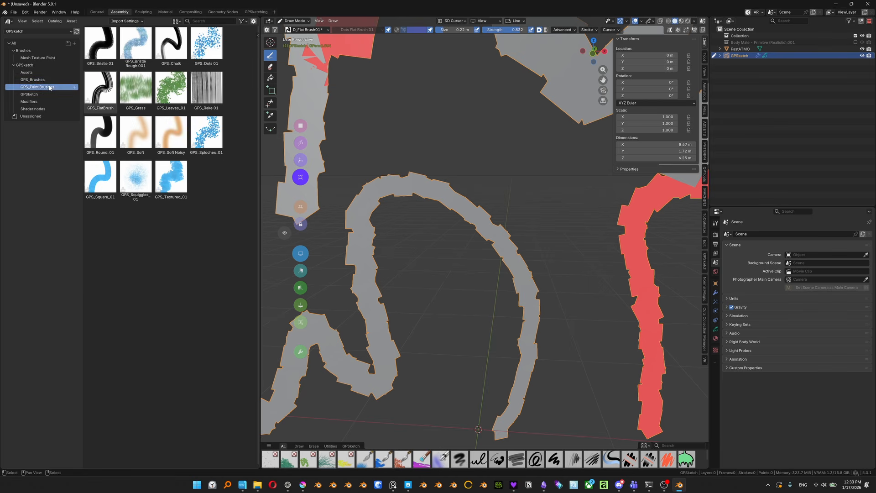
left_click(37, 80)
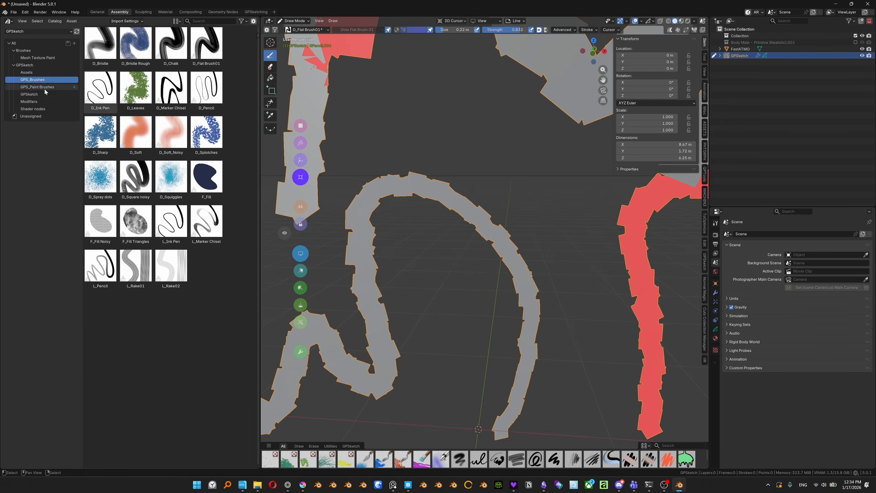
right_click(126, 90)
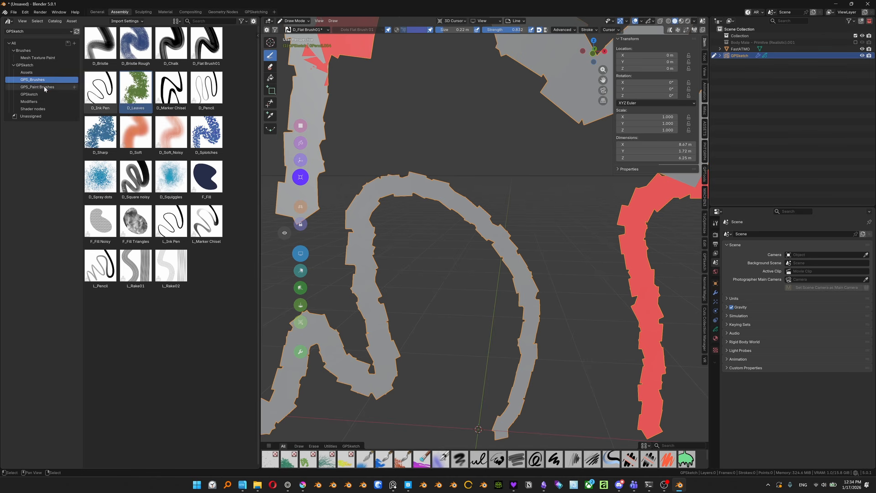
left_click(46, 88)
right_click(129, 96)
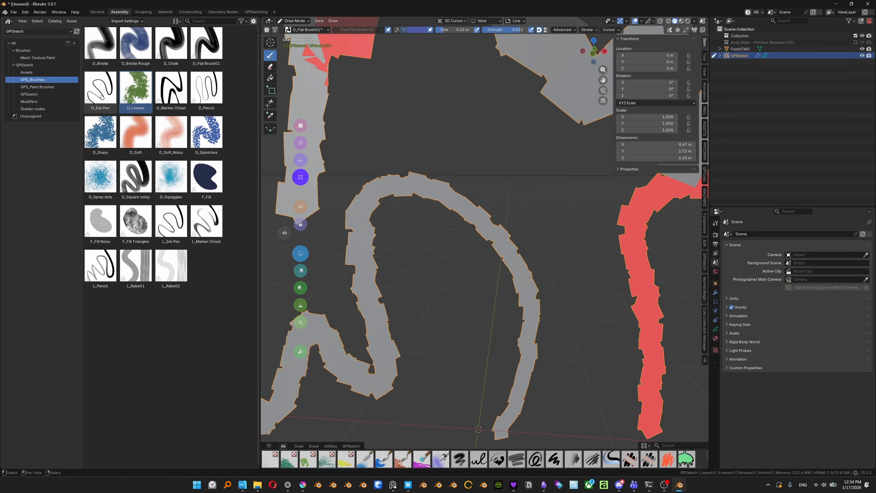
left_click(40, 86)
- Turn off the Face Orientation overlay in the 3D viewport
scroll(469, 219, "down", 3)
mouse_move(470, 224)
middle_mouse_down()
mouse_move(474, 214)
mouse_move(461, 207)
middle_mouse_up()
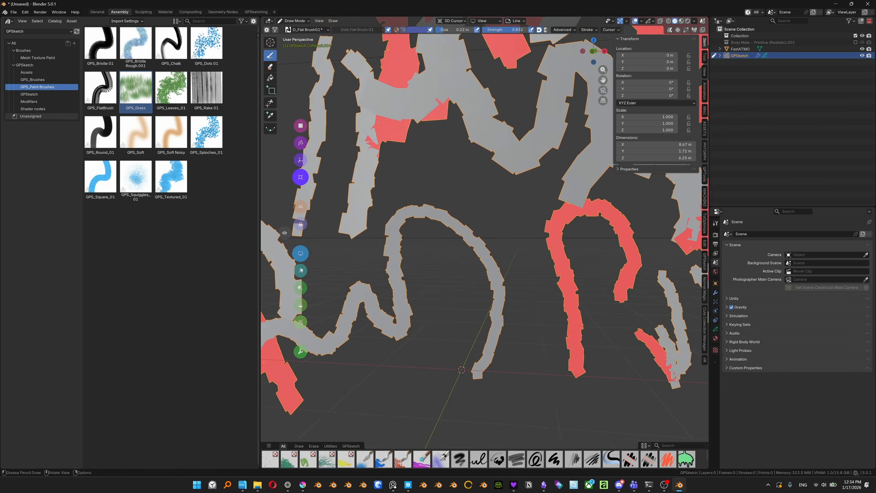
key("z")
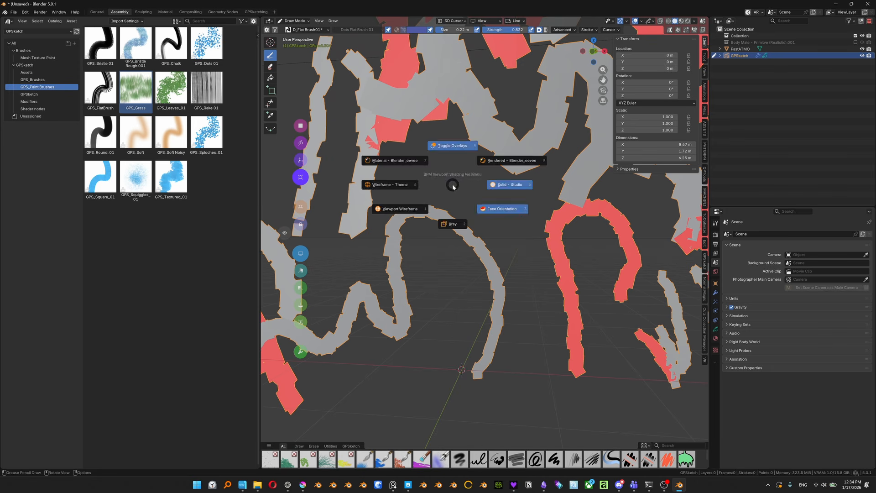
left_click(498, 209)
middle_click_drag(491, 209, 473, 211, "shift")
- Check the options of the paint brushes and open the Convert to GP Brush settings for GPS_Squiggles_01
right_click(179, 91)
left_click(179, 91)
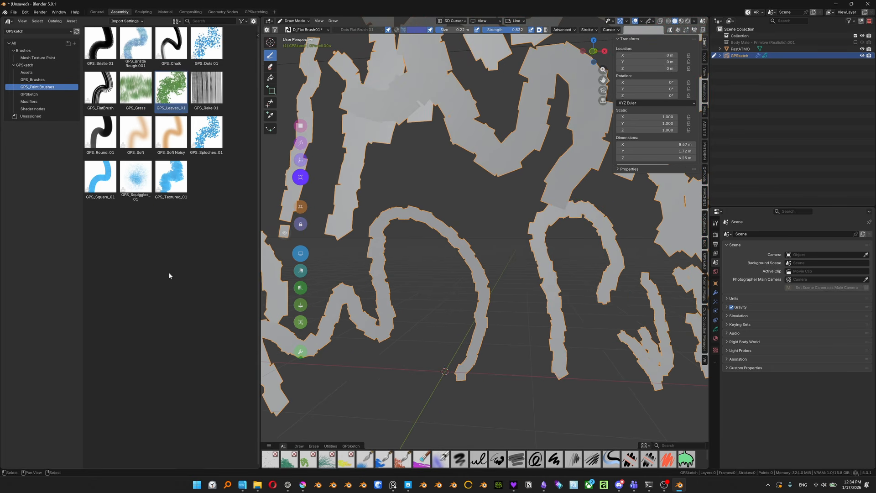
left_click(170, 180)
right_click(168, 188)
left_click(135, 177)
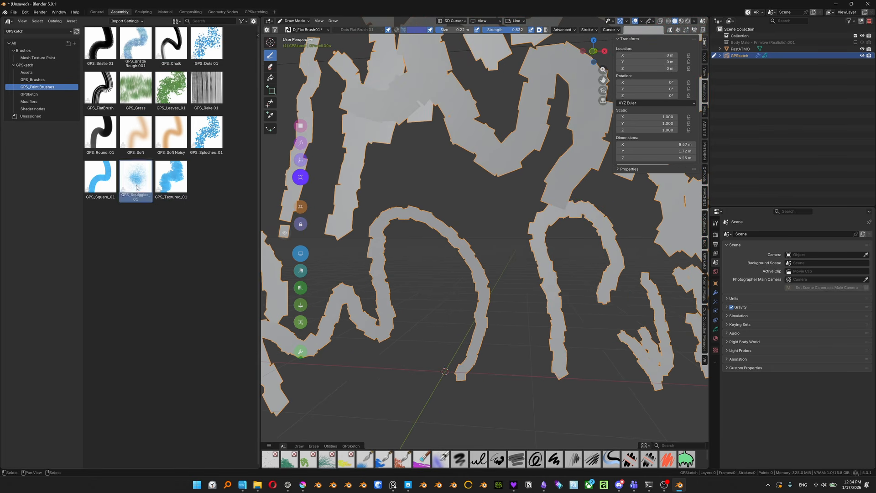
right_click(136, 179)
left_click(120, 222)
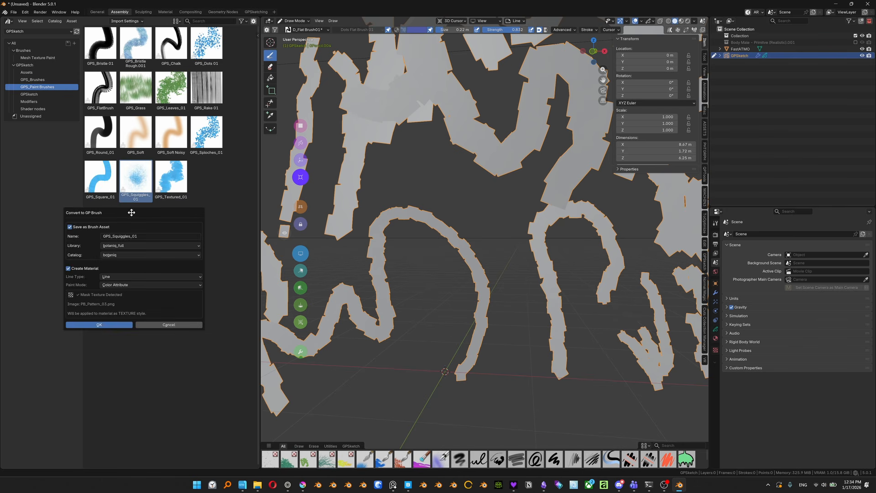
- Try the brush conversion settings with the GPSketch library, Brushes catalog and Dots line type, and cancel the conversion
left_click_drag(131, 213, 153, 182)
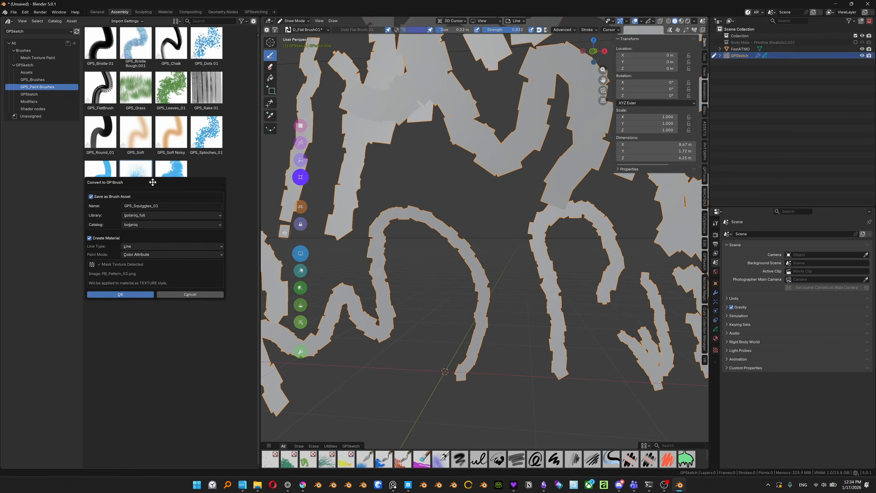
left_click(169, 215)
left_click(237, 225)
left_click(157, 225)
left_click(143, 246)
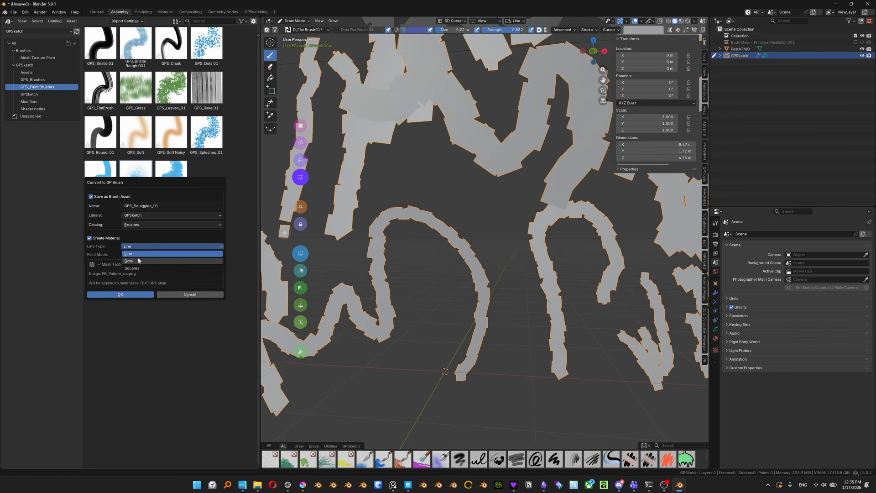
left_click(130, 260)
left_click(138, 254)
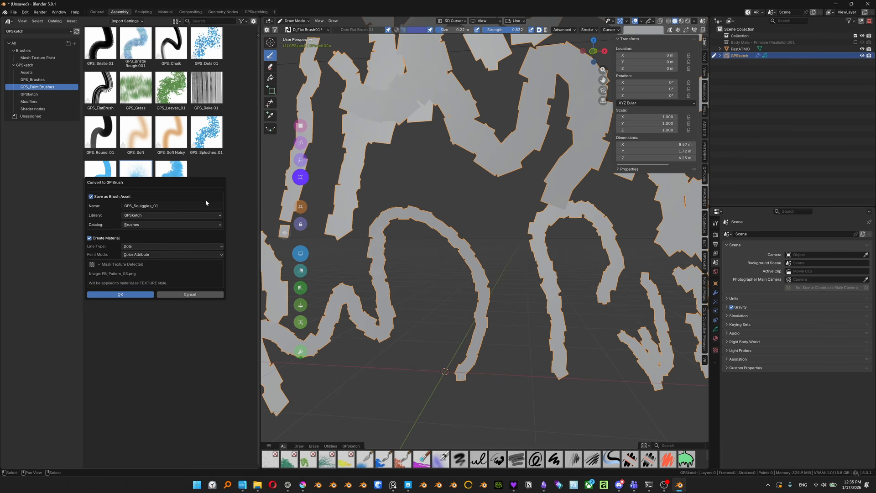
left_click(196, 294)
- Return to the Mesh Texture Paint catalog in the asset browser
left_click(39, 58)
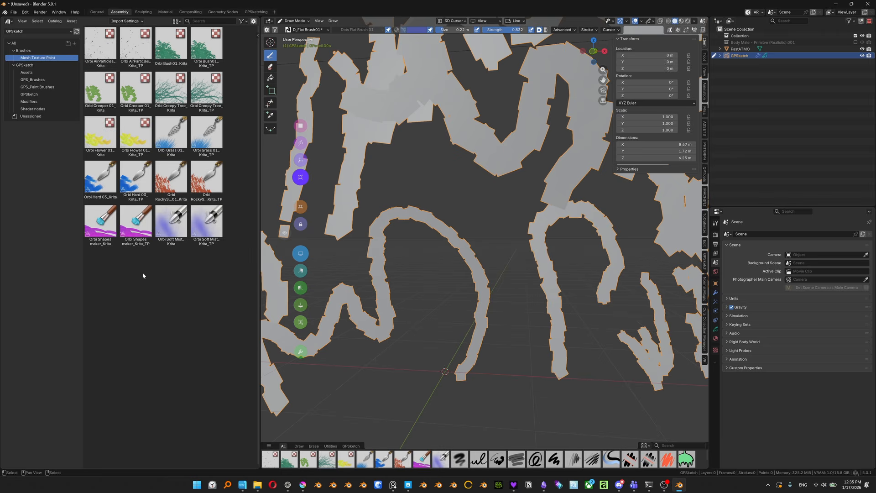